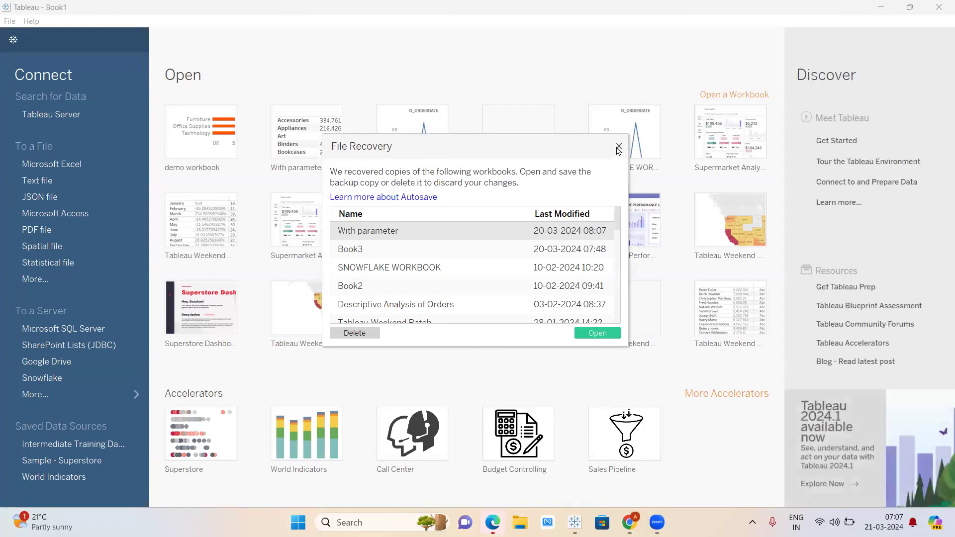
- Close the File Recovery prompt and bring up the browser showing the Zoom meeting details
left_click(618, 147)
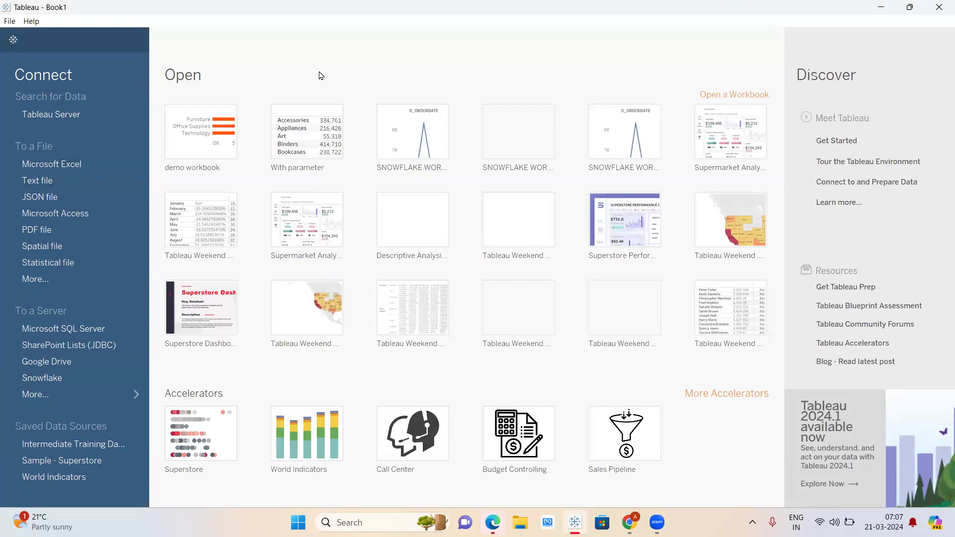
left_click(629, 521)
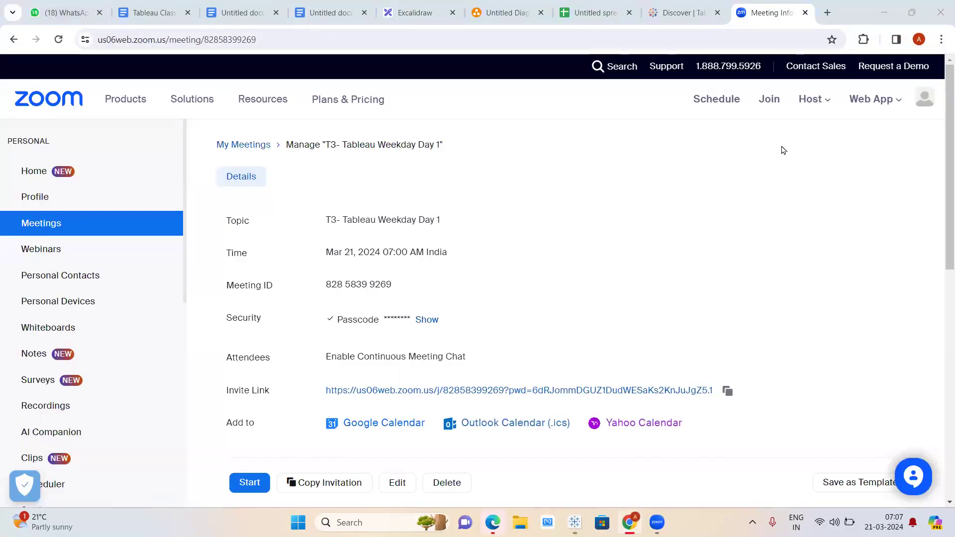
- Scroll the Tableau Class Contents outline down to the case study topics, then return to Tableau
left_click(149, 13)
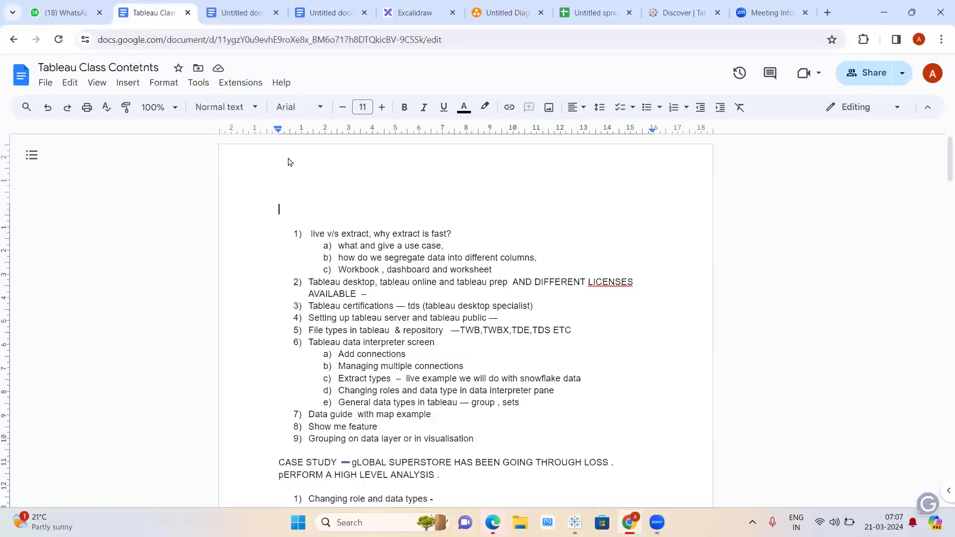
scroll(288, 162, "down", 1)
left_click(206, 5)
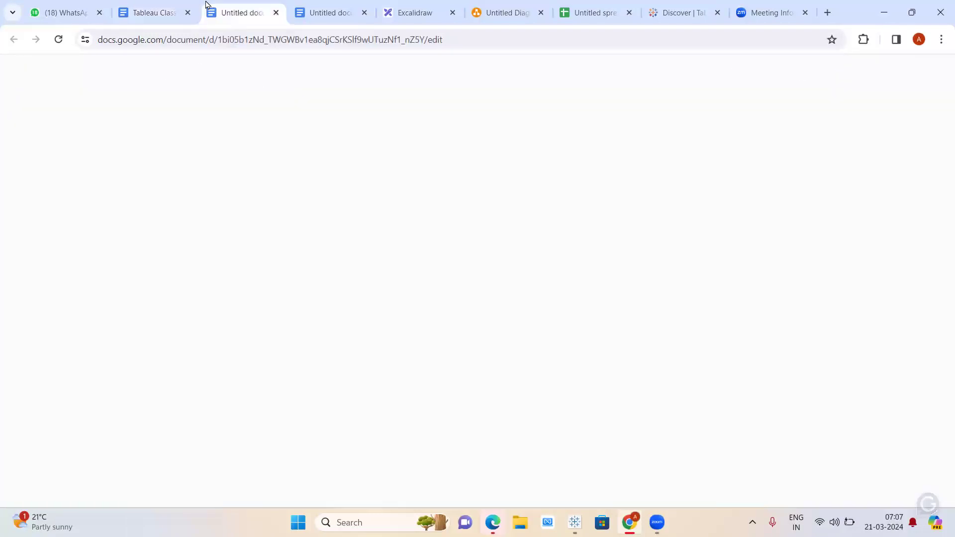
left_click(141, 5)
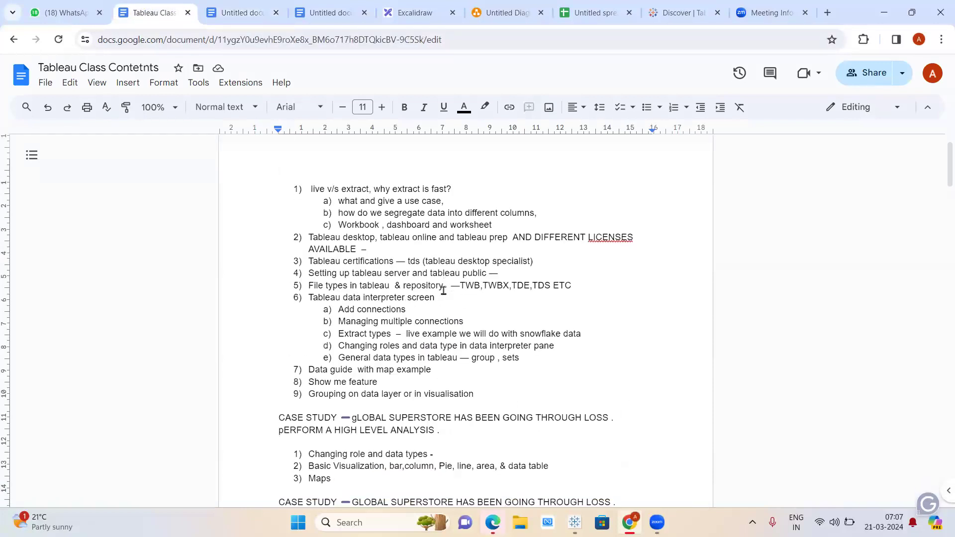
scroll(443, 291, "down", 1)
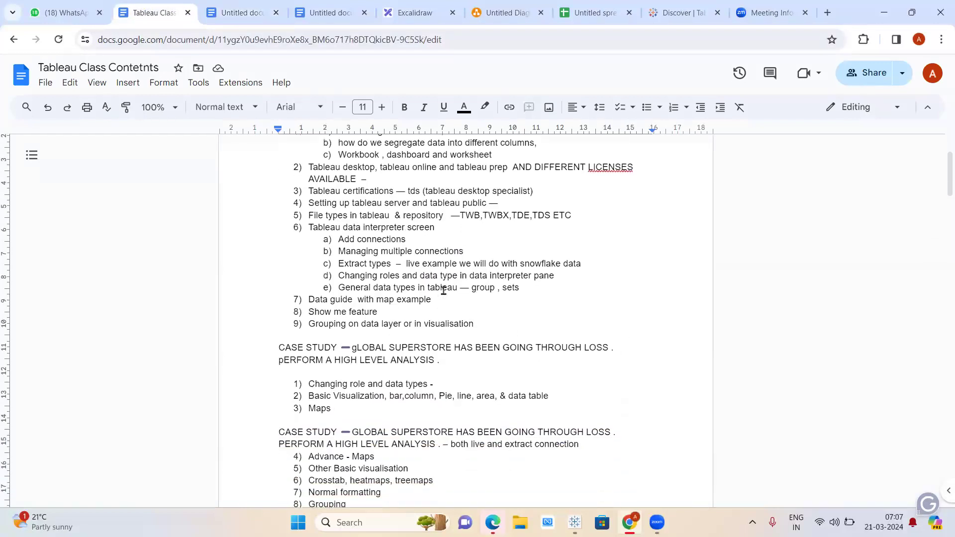
scroll(443, 291, "down", 1)
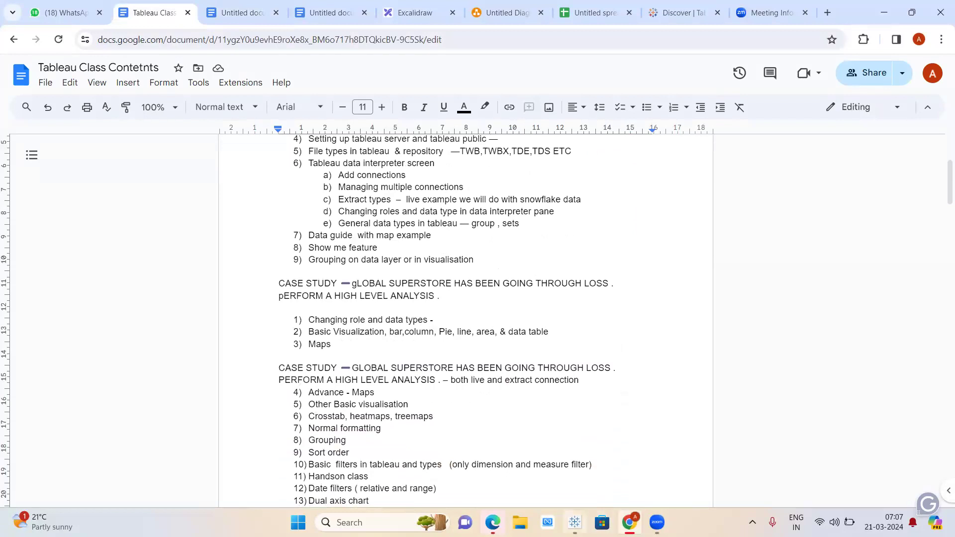
left_click(575, 523)
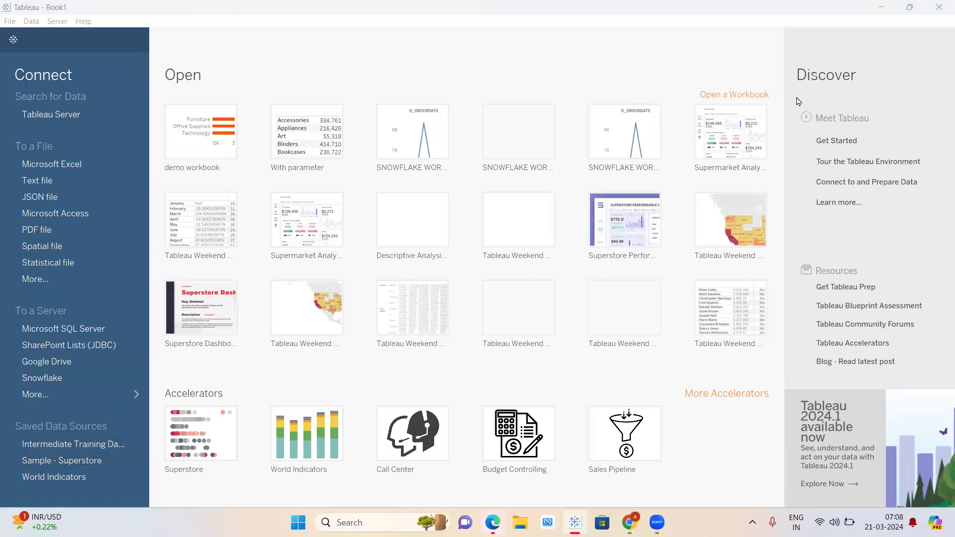
left_click(477, 51)
key("XF86AudioRaiseVolume")
left_click(377, 6)
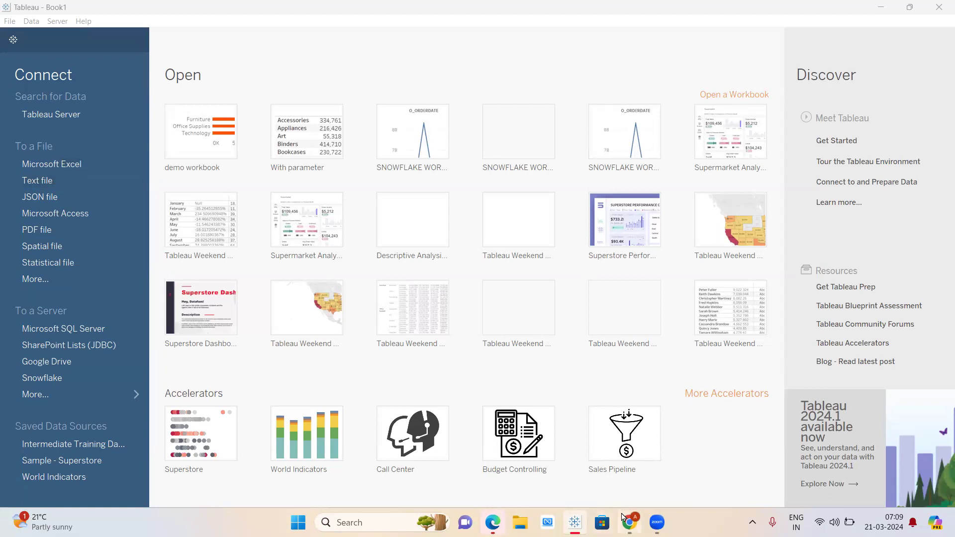
- Launch SQL Server Management Studio via an 'ssms' search and connect to the local SQLEXPRESS server
left_click(317, 519)
type("ssms")
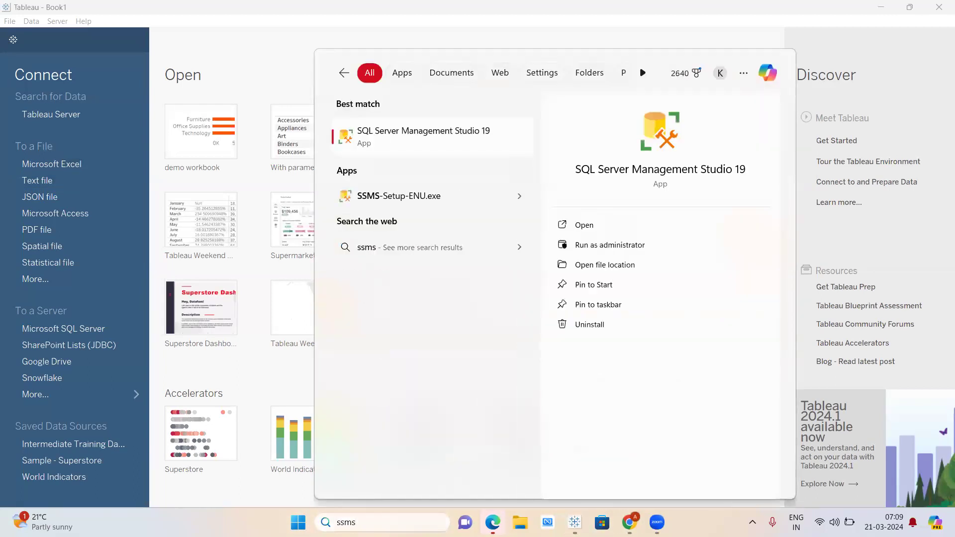
key("Return")
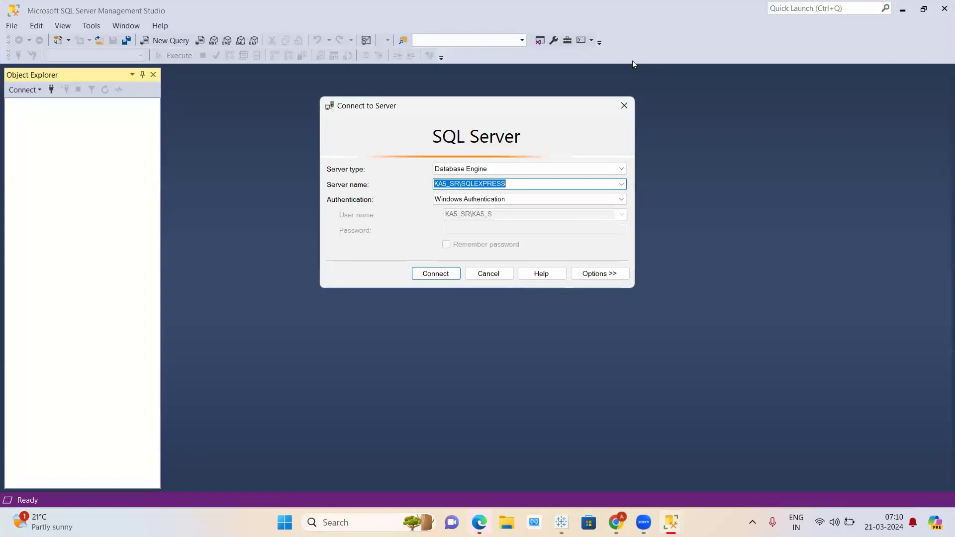
left_click(438, 275)
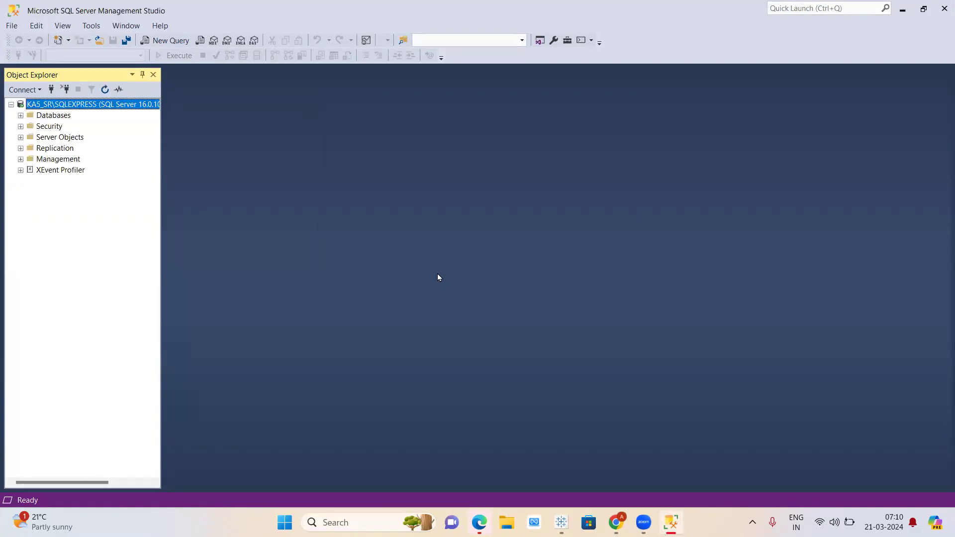
- Expand Databases to show master's Tables and System Tables, plus the model database
left_click(20, 115)
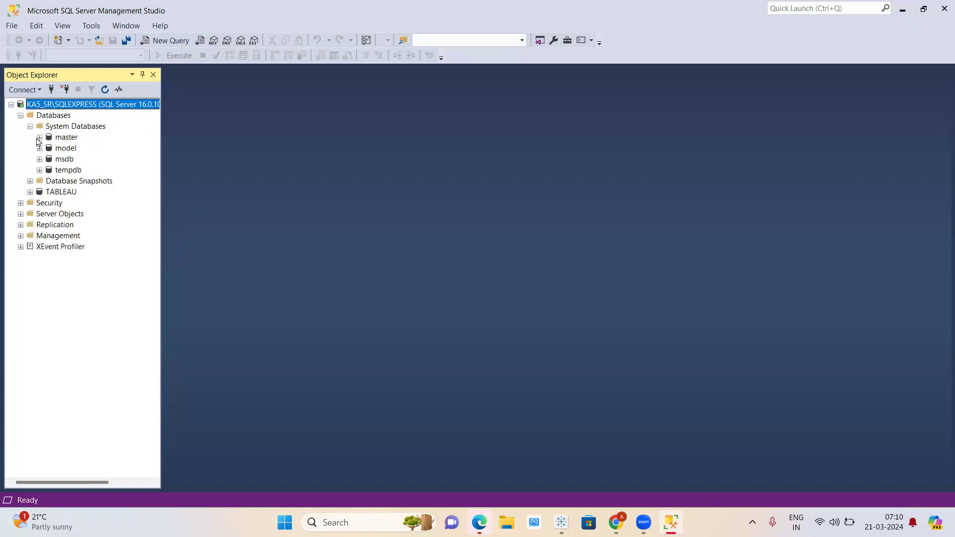
left_click(39, 139)
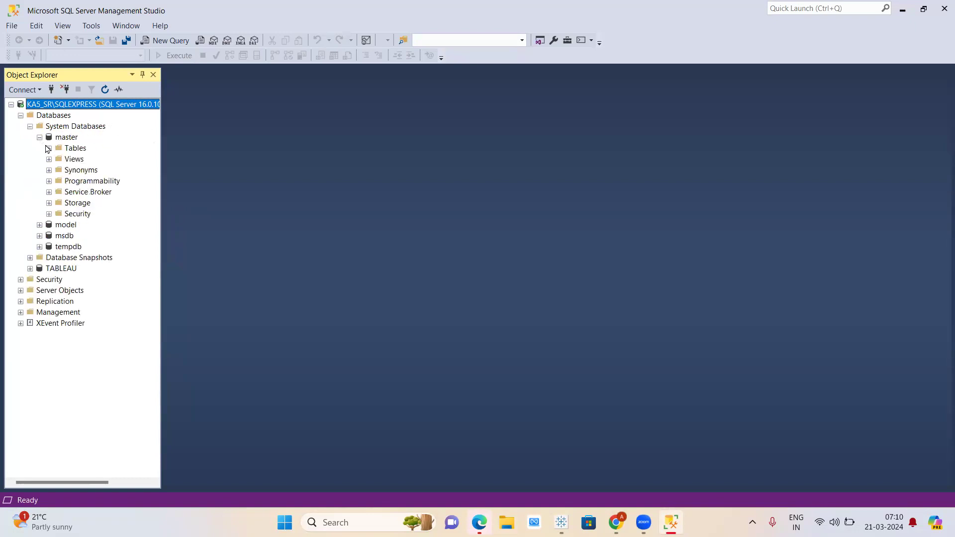
left_click(49, 149)
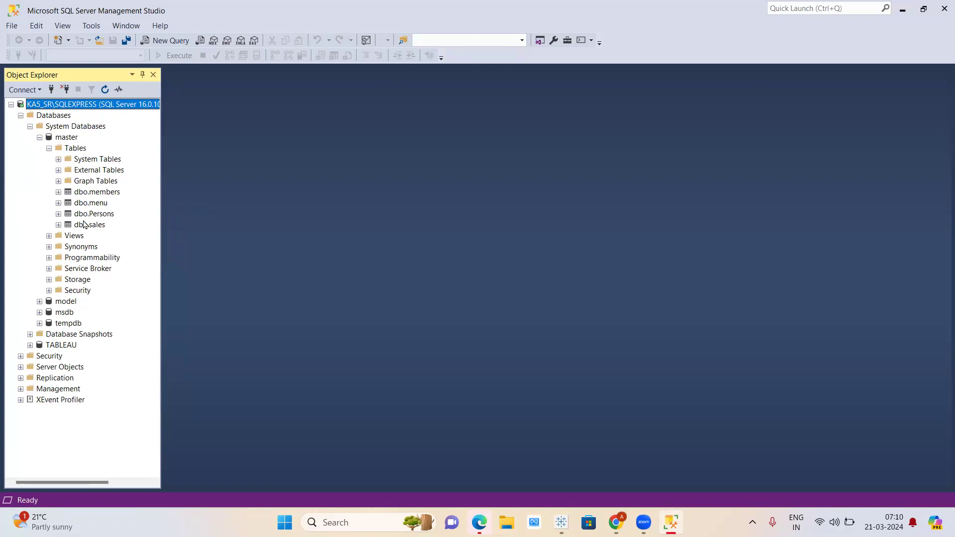
left_click(59, 159)
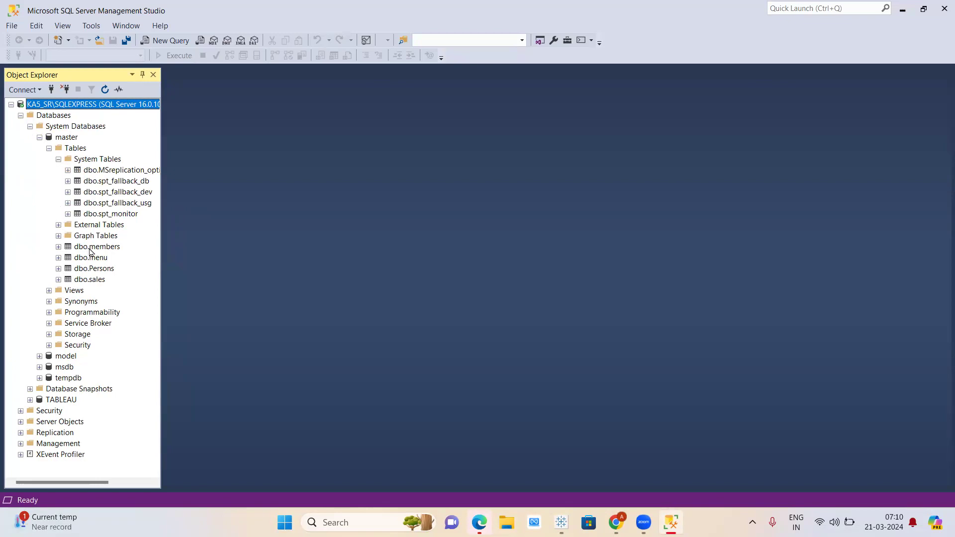
left_click(40, 357)
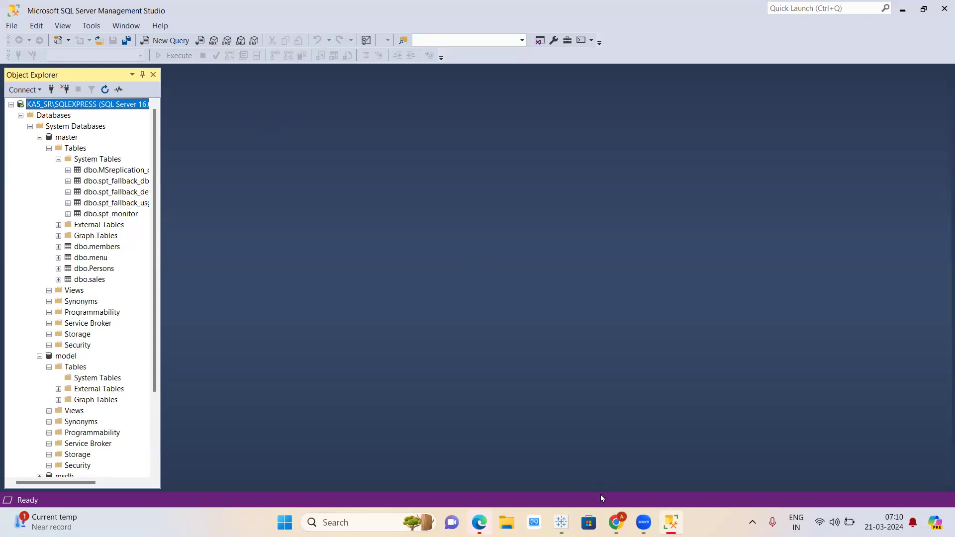
- Check the server connection details, then return to the Tableau start page
left_click(613, 522)
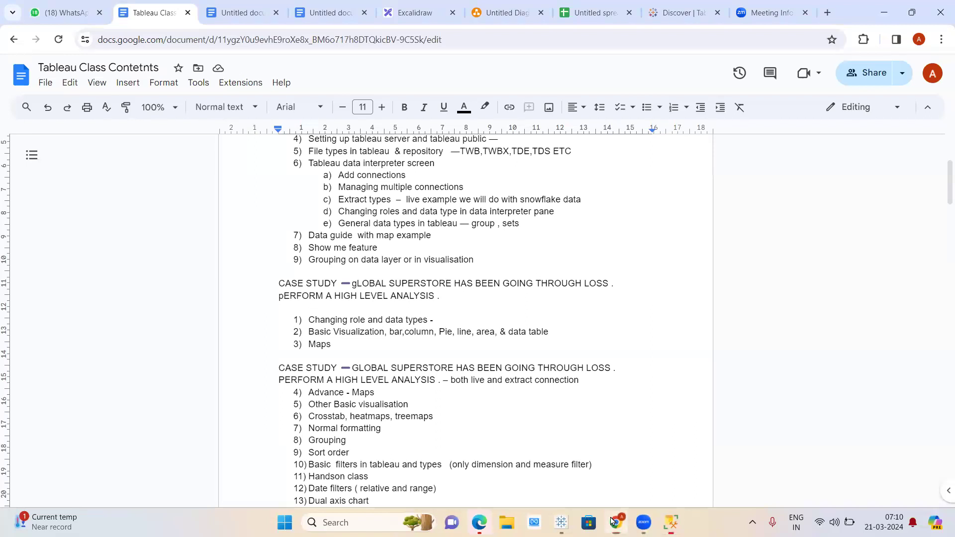
left_click(613, 522)
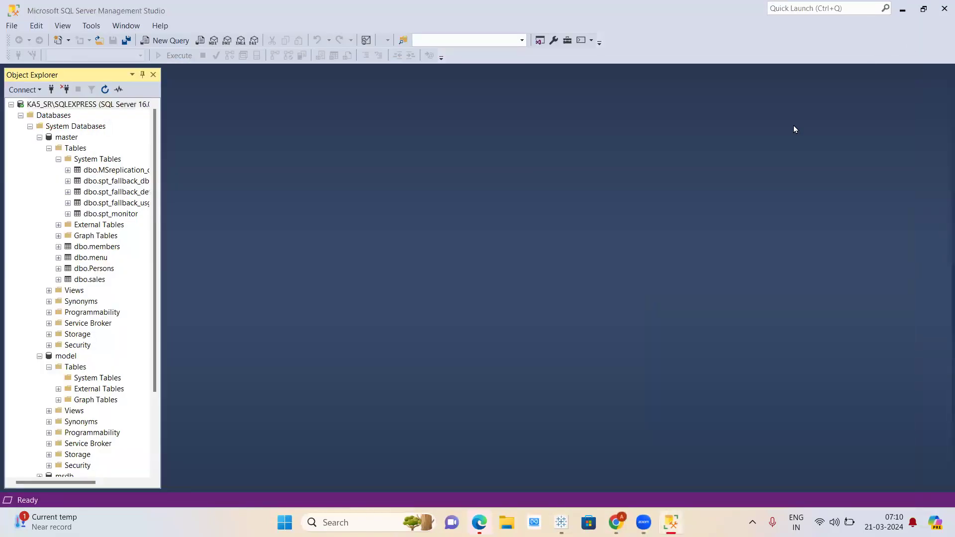
left_click(51, 90)
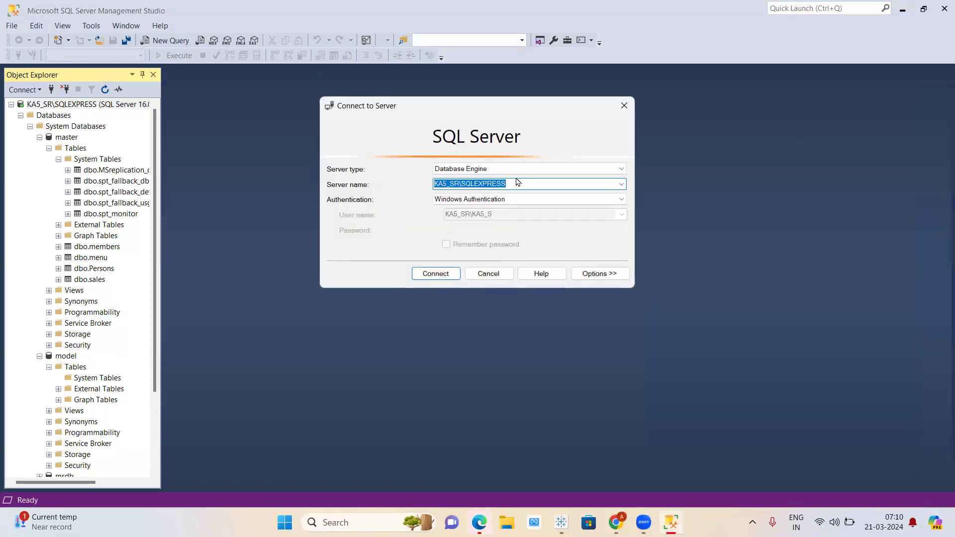
mouse_move(561, 523)
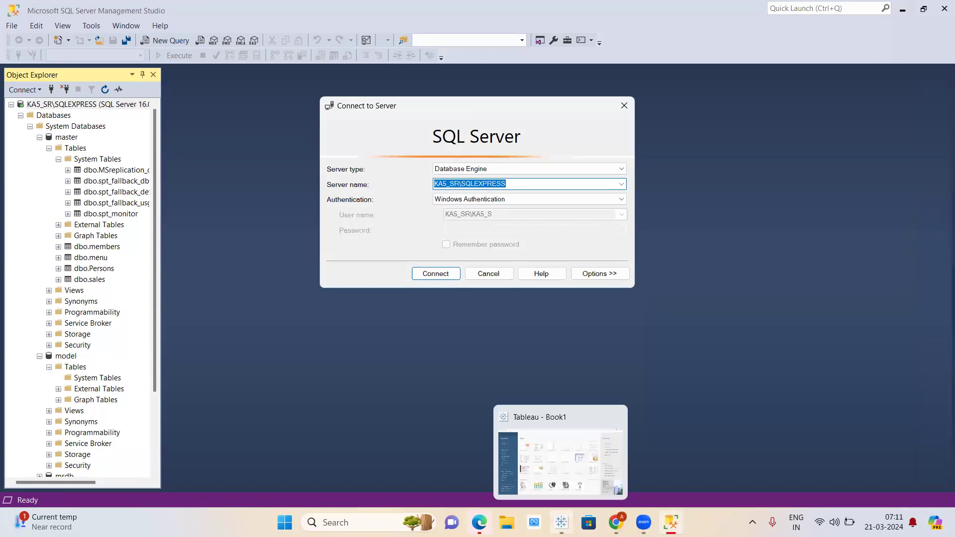
left_click(560, 460)
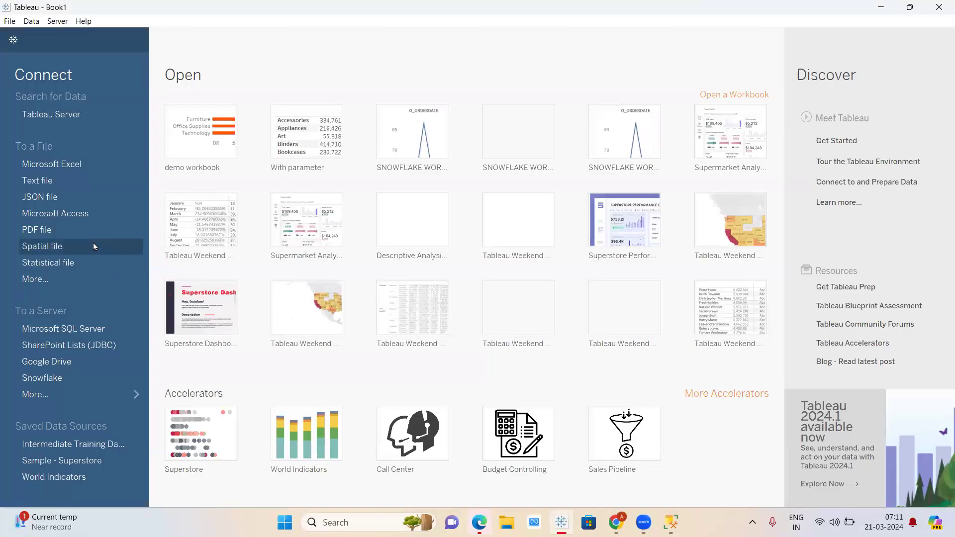
- Connect Tableau to the local SQLEXPRESS server, choose the master database, and browse its tables
left_click(44, 327)
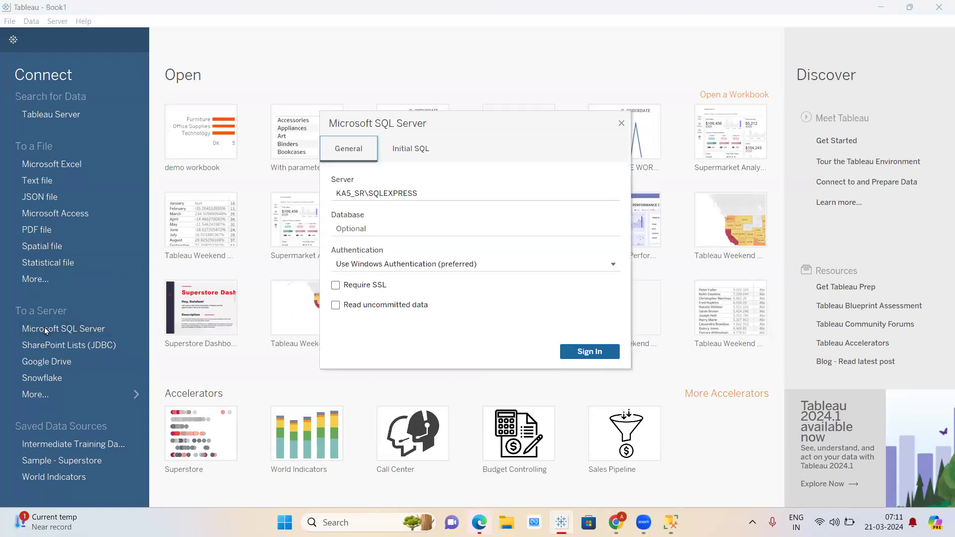
key("alt+Tab")
key("alt+Tab")
left_click(600, 356)
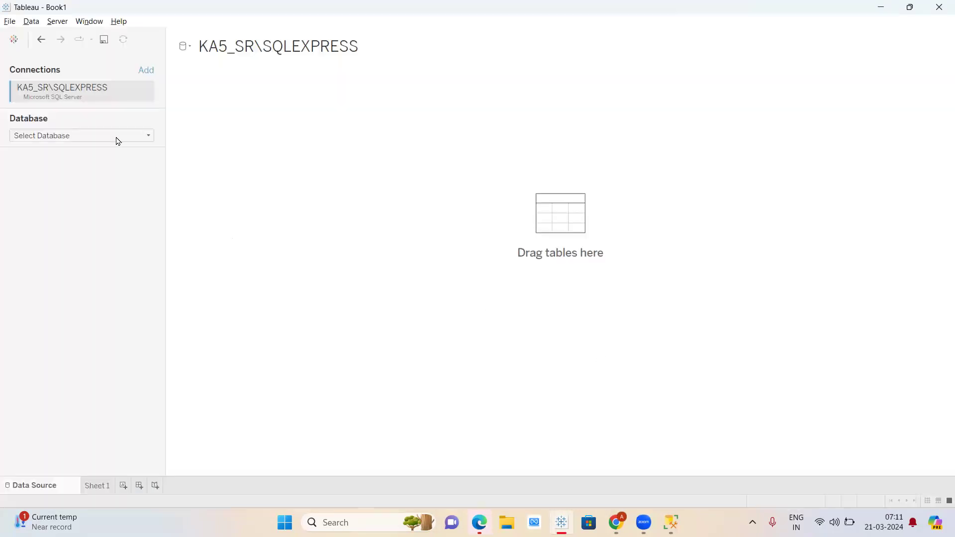
left_click(113, 136)
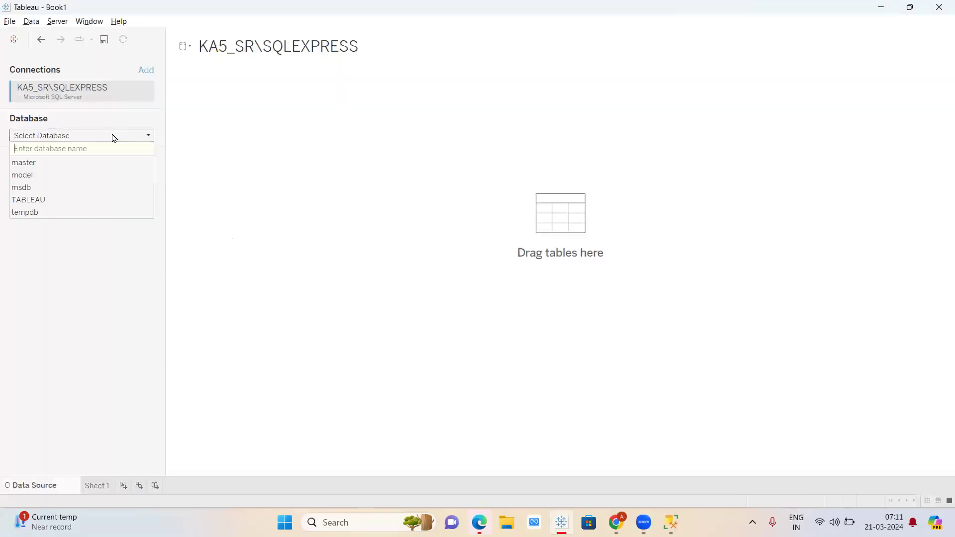
left_click(36, 164)
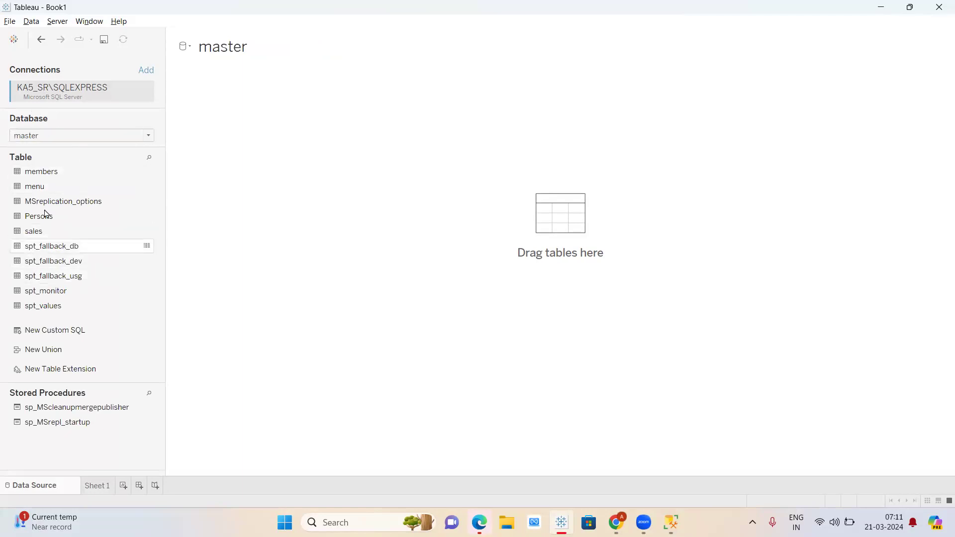
left_click(64, 249)
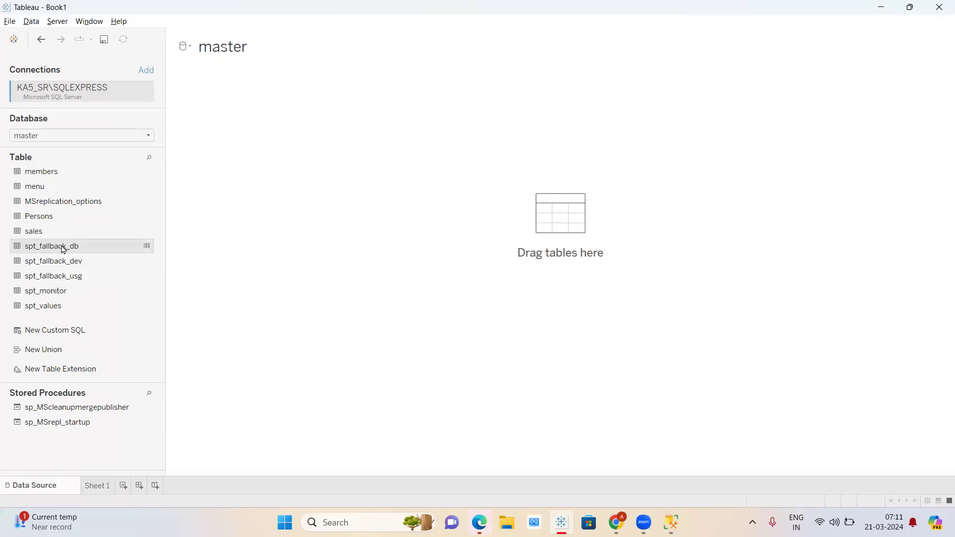
left_click(49, 191)
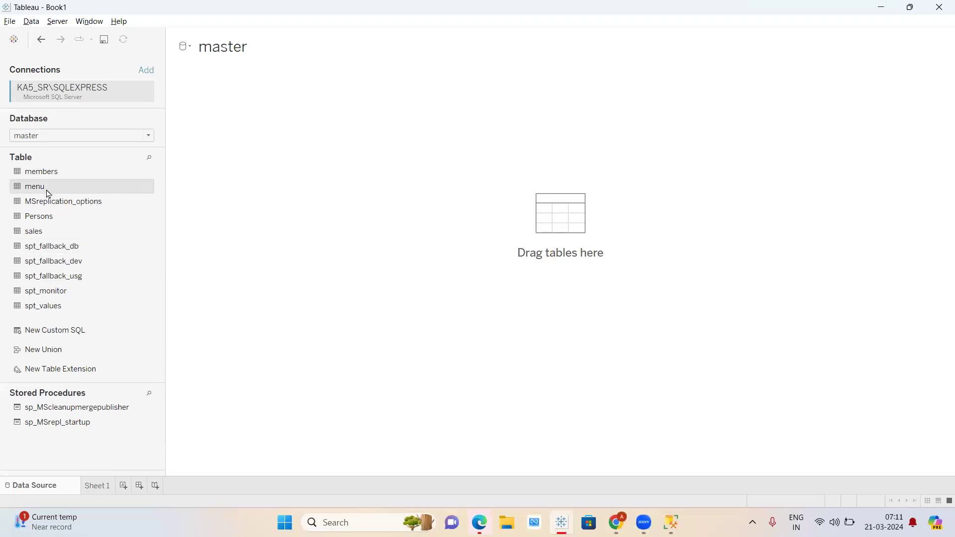
- Add the sales table to the canvas and load its 3-field, 15-row preview
left_click_drag(46, 233, 376, 130)
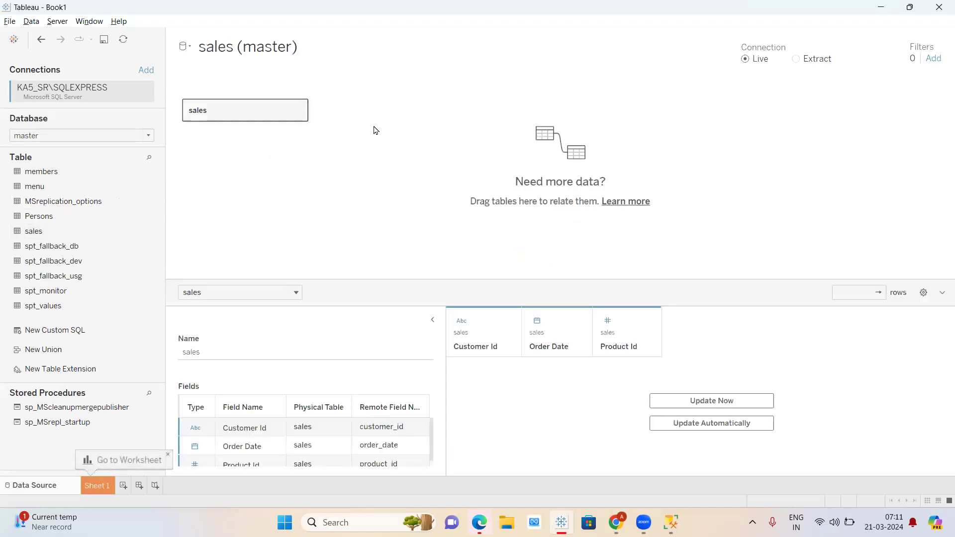
left_click(689, 399)
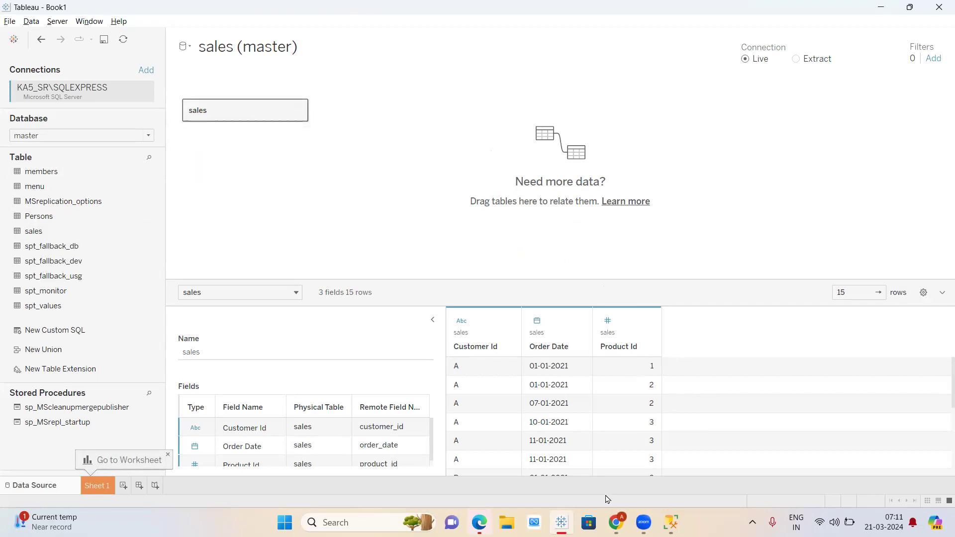
mouse_move(616, 522)
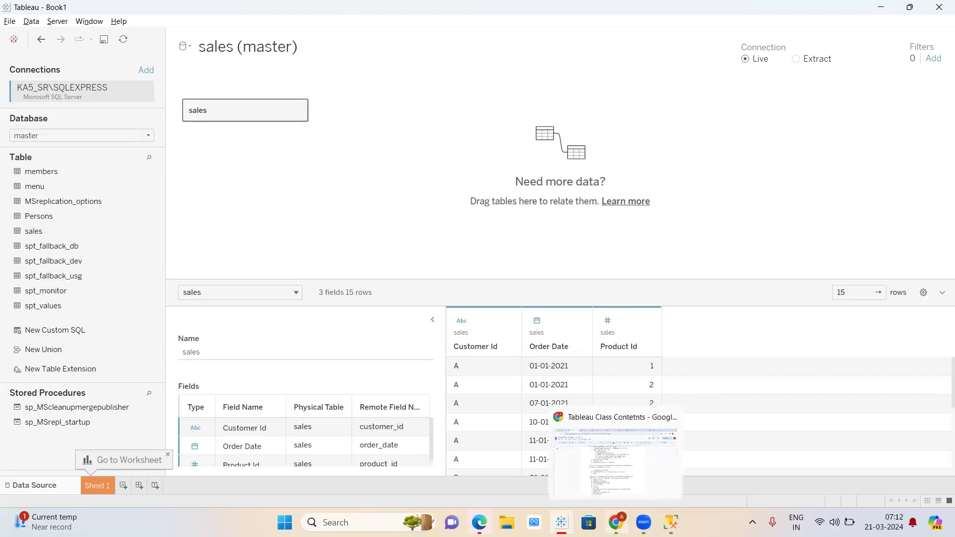
left_click(553, 453)
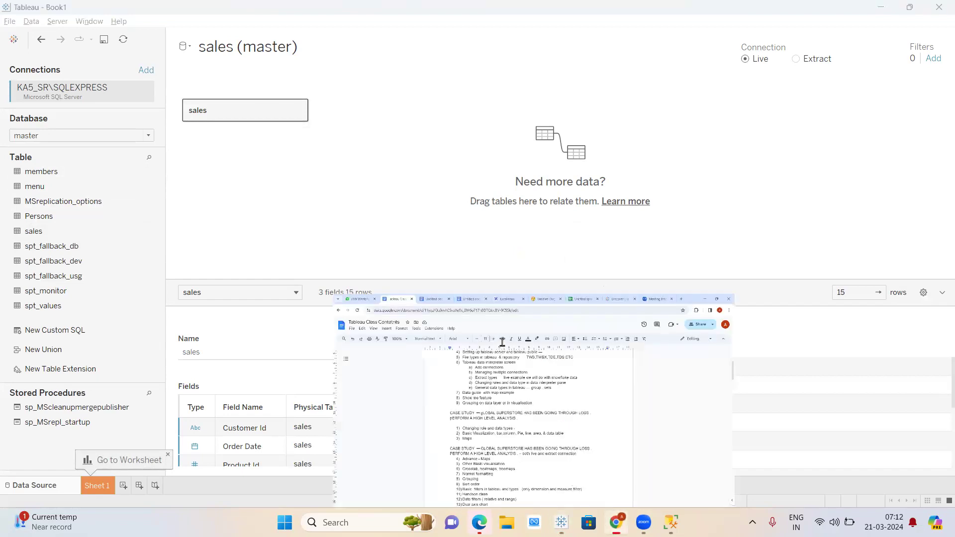
- Add a new line under 'By default' asking 'What is live or extract?'
scroll(502, 342, "down", 15)
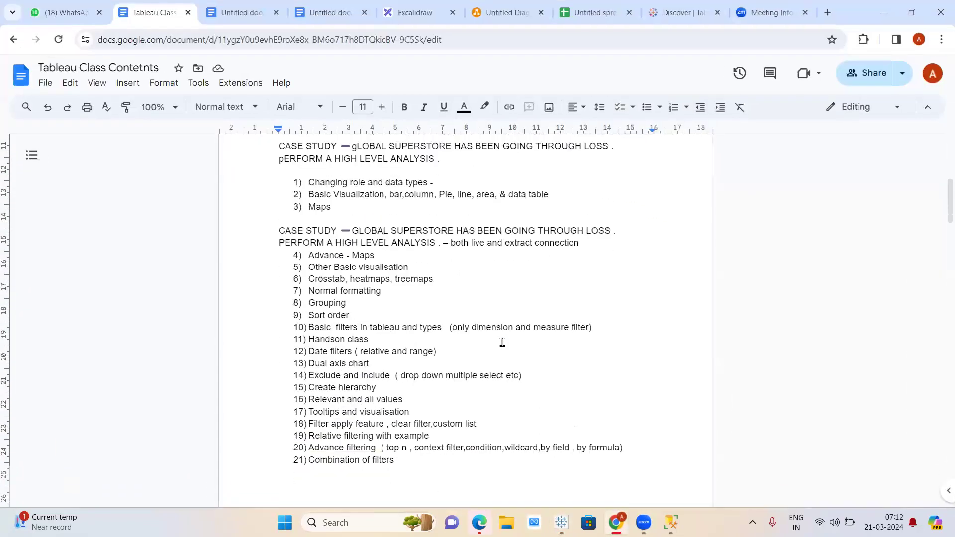
scroll(502, 343, "down", 20)
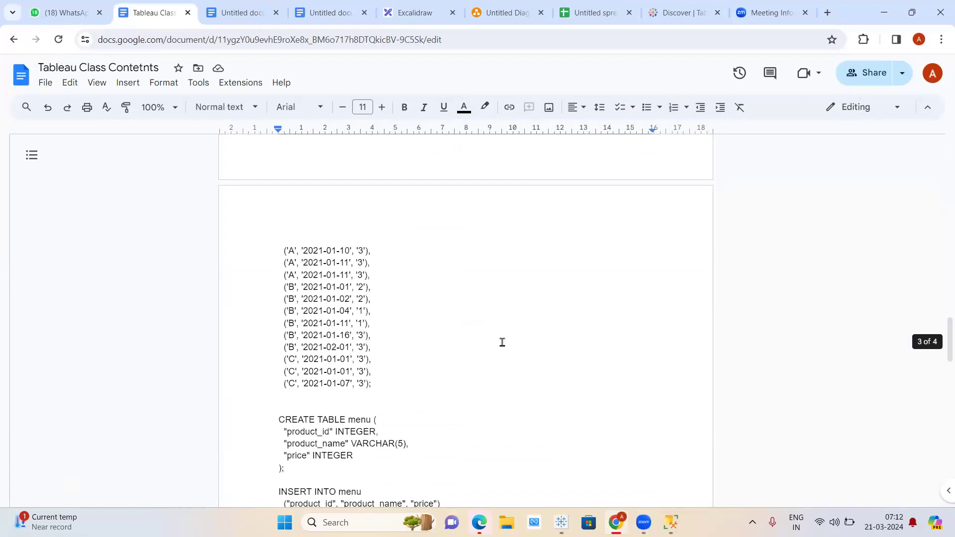
scroll(502, 342, "down", 10)
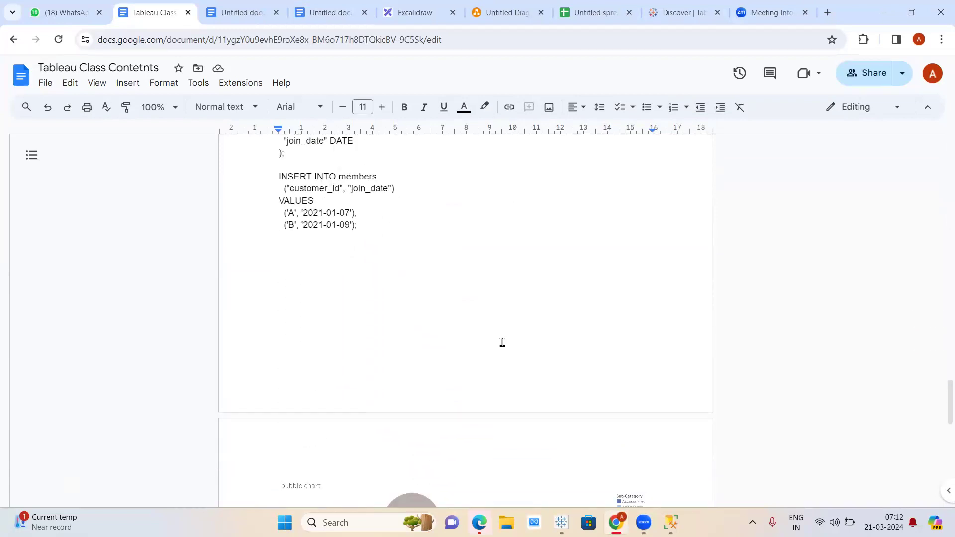
scroll(503, 342, "down", 8)
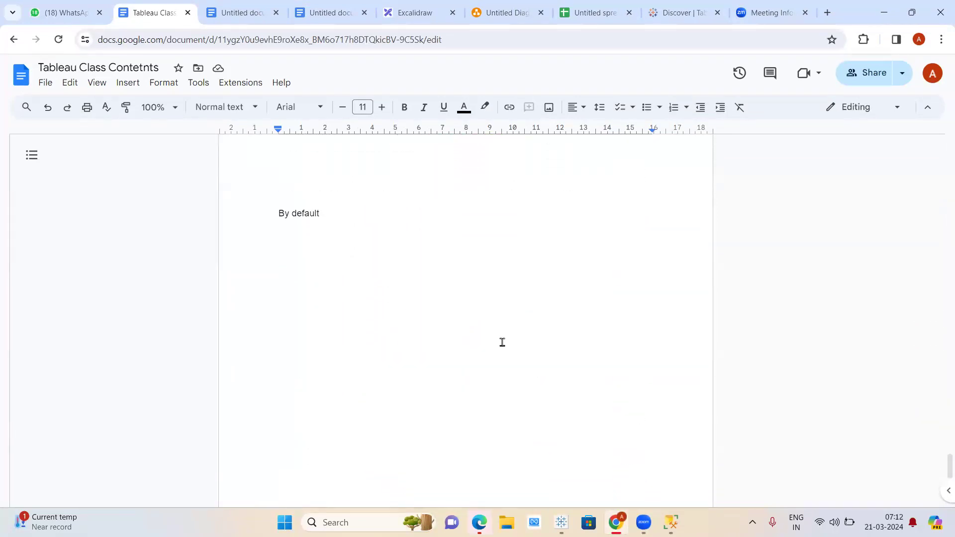
left_click(335, 206)
key("Return")
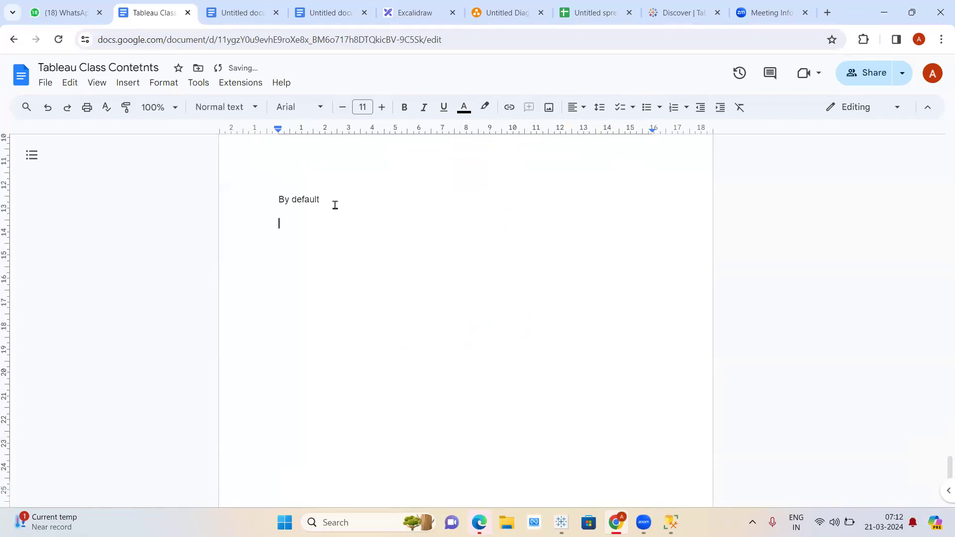
type("h")
key("BackSpace")
type("What is live a")
key("BackSpace")
type("or ext")
type("arct")
type("?")
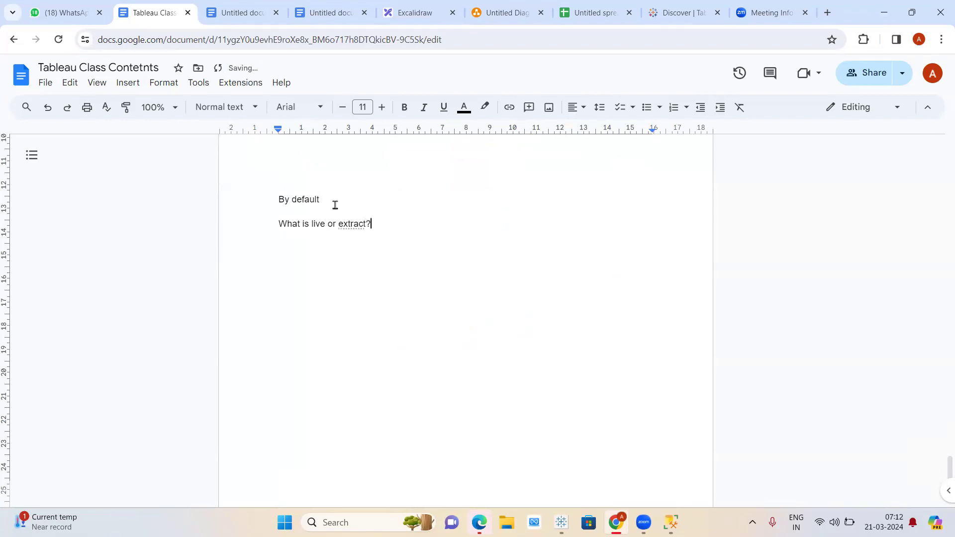
- Change 'What' to 'Which' and append '- TDS exam tableaudesktop specialist exam which is the preliminary exam'
left_click(300, 224)
key("BackSpace")
key("BackSpace")
type("ich")
left_click(418, 229)
type("-")
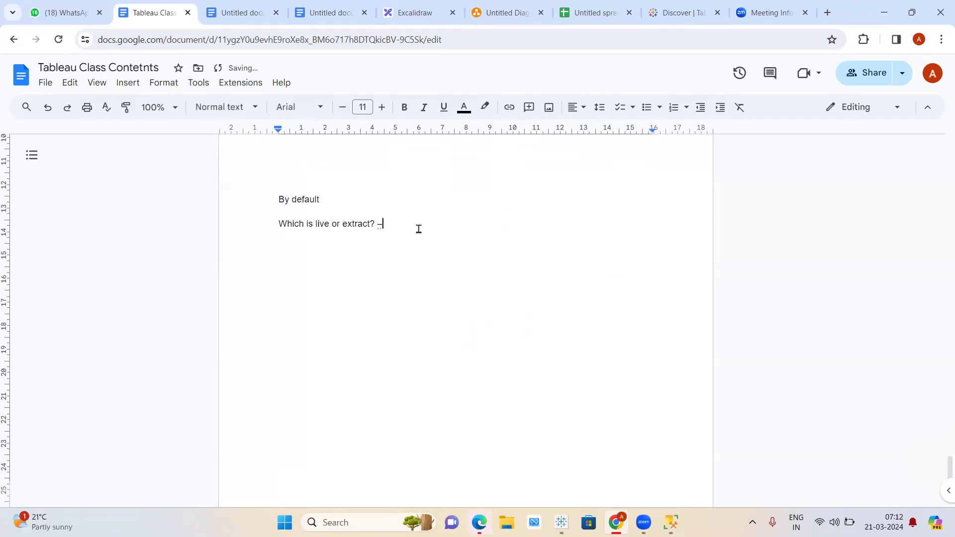
type(" TDS exam tableaudesktop specialist exam which is the ")
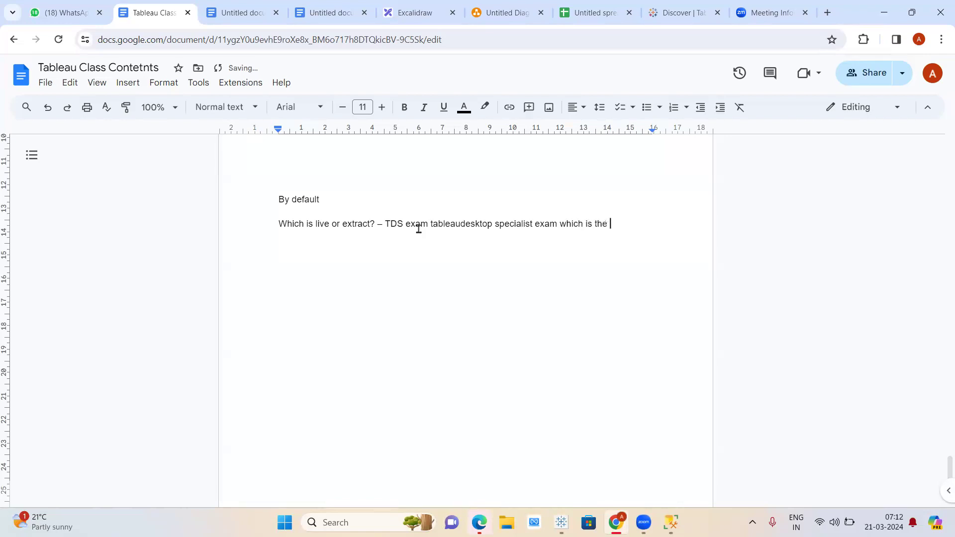
type("preliminary exam")
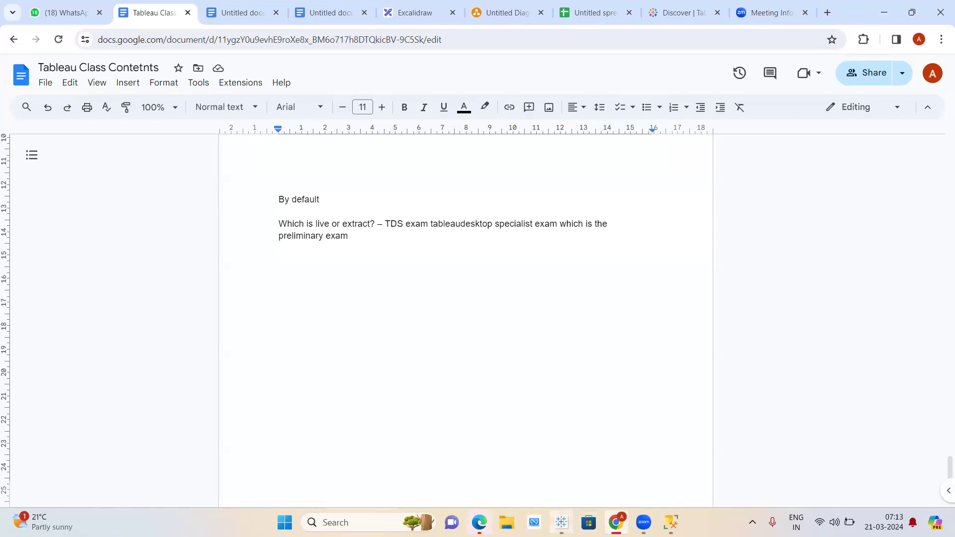
mouse_move(561, 523)
key("XF86AudioRaiseVolume")
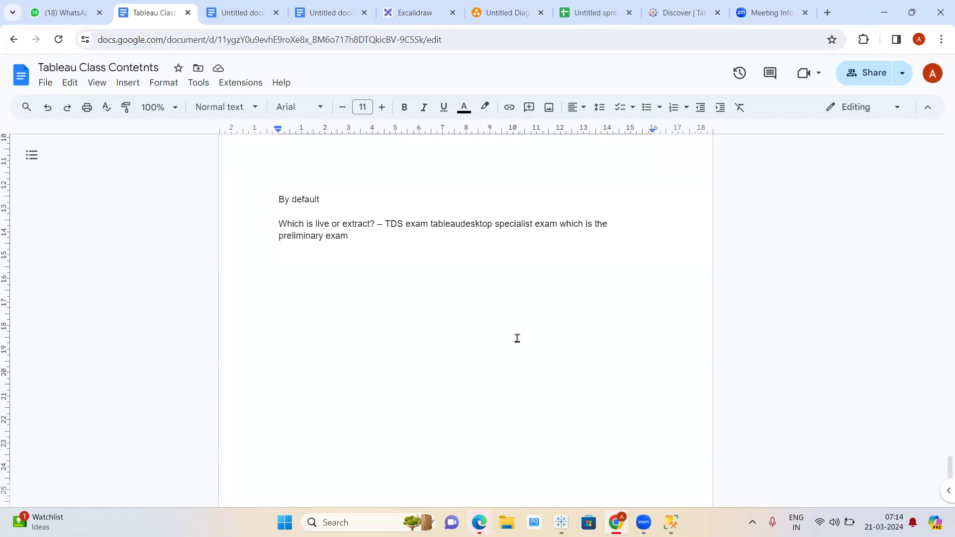
- End the exam note with a period and start a fresh line below it
left_click(517, 338)
type(".")
key("Return")
left_click_drag(314, 224, 376, 223)
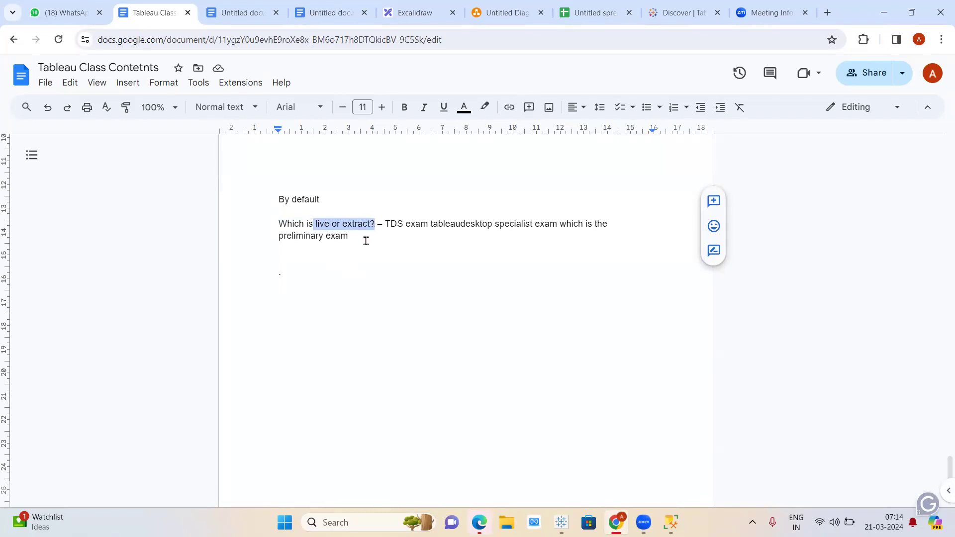
left_click(362, 243)
key("BackSpace")
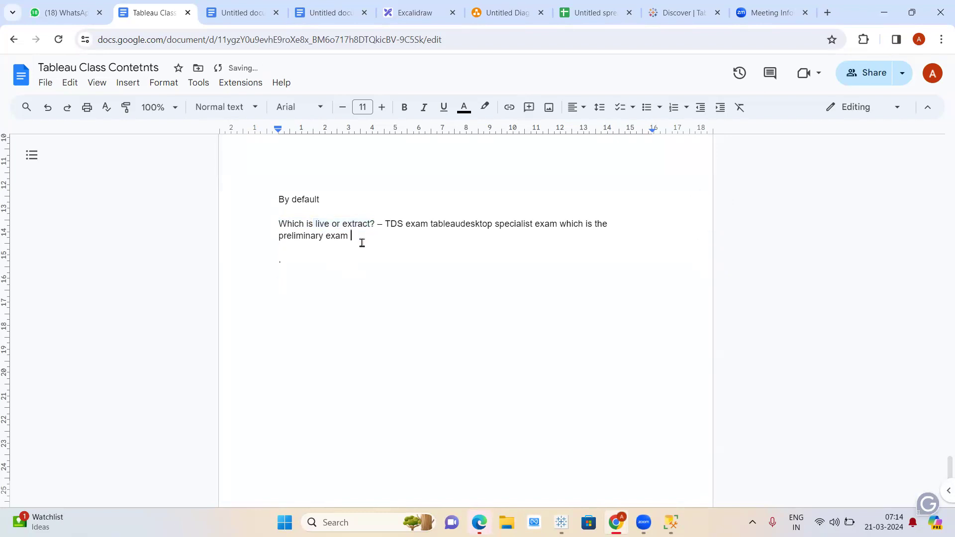
type(".")
key("Return")
key("Return")
- Type the numbered point '1) It depends upon use case - if', highlighting 'live' in the question
type("1) It d")
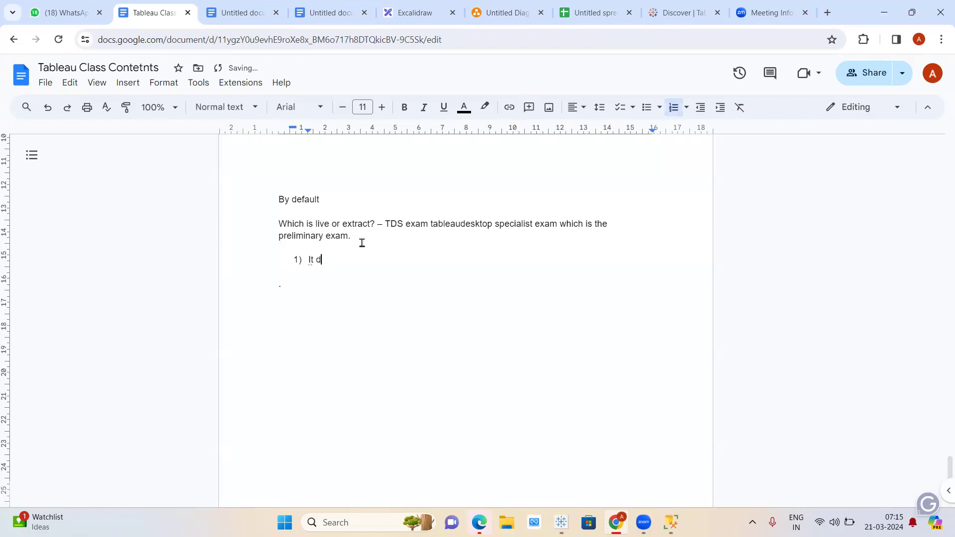
type("epends upon use case - if")
left_click(317, 224)
left_click(432, 266)
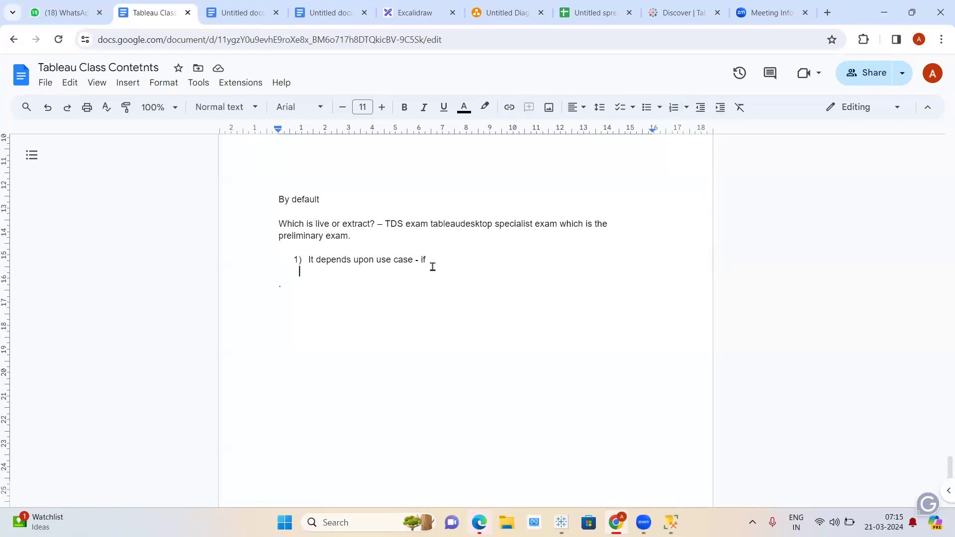
left_click_drag(331, 225, 315, 224)
left_click(452, 264)
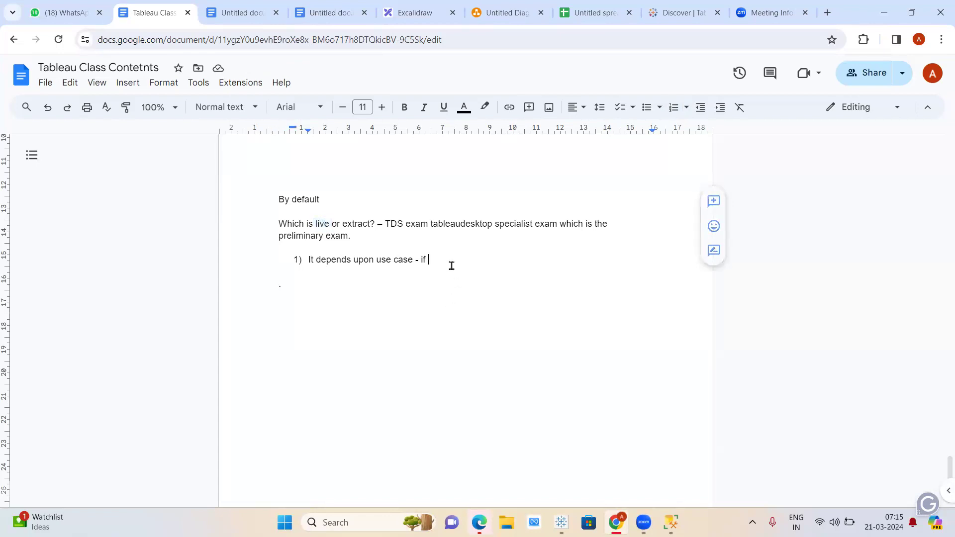
left_click(561, 522)
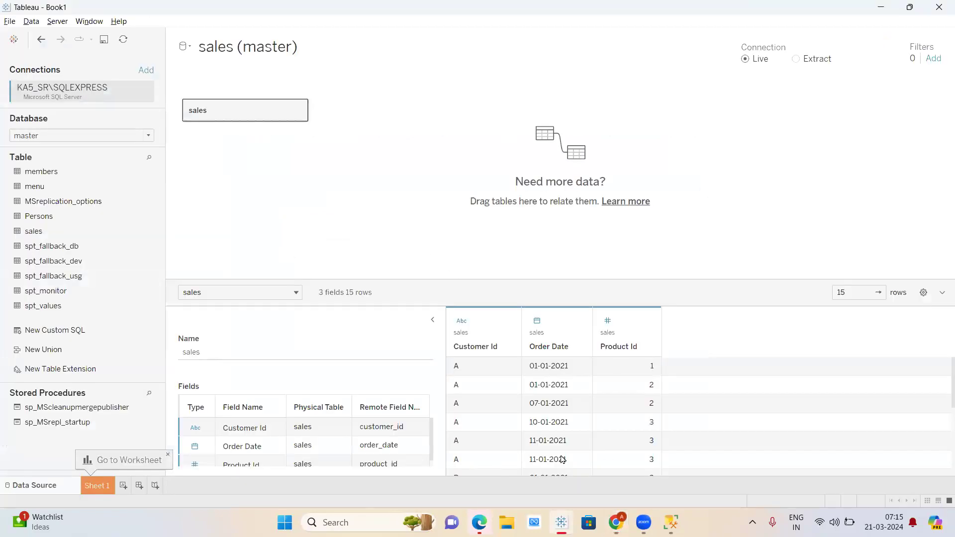
- On Sheet 1, put Order Date on Rows and drill from year through quarter to month
scroll(531, 422, "down", 3)
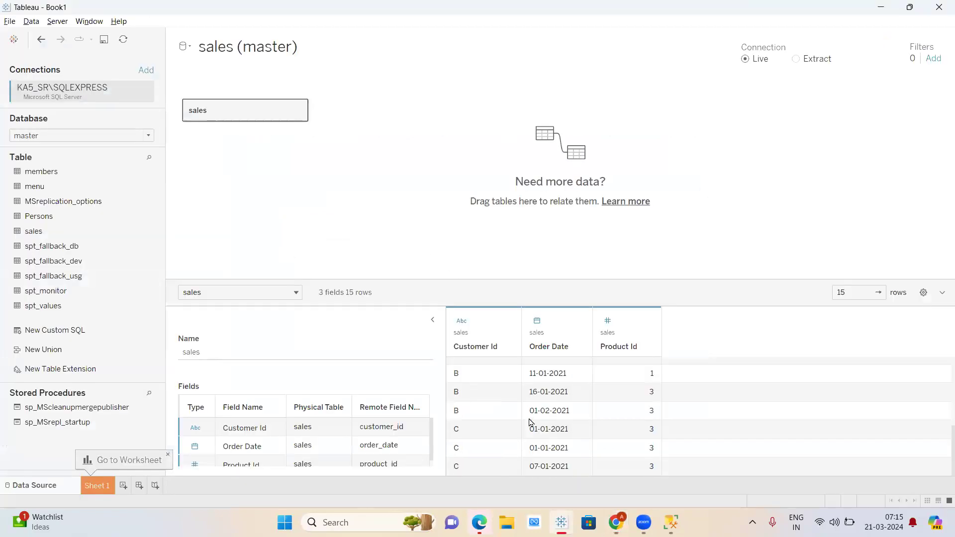
left_click(101, 487)
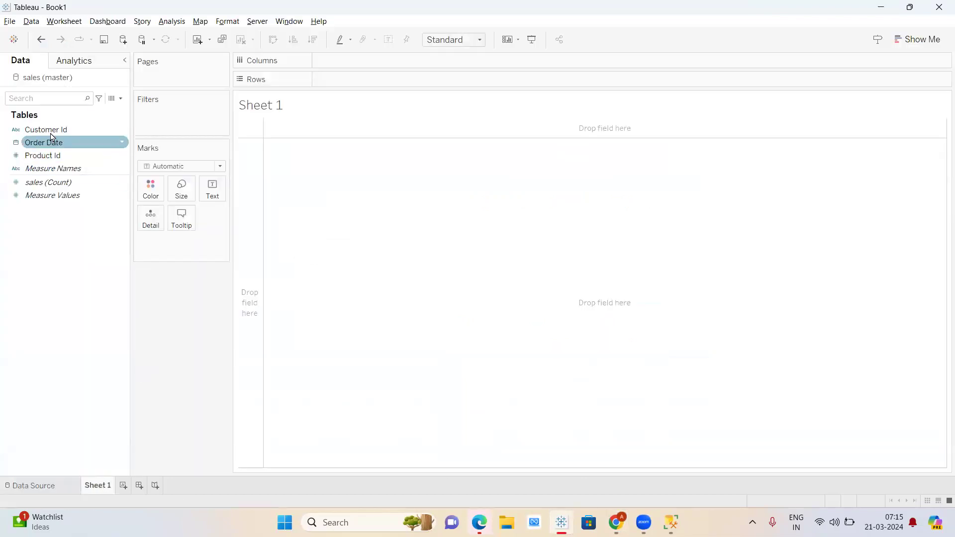
left_click_drag(52, 144, 351, 81)
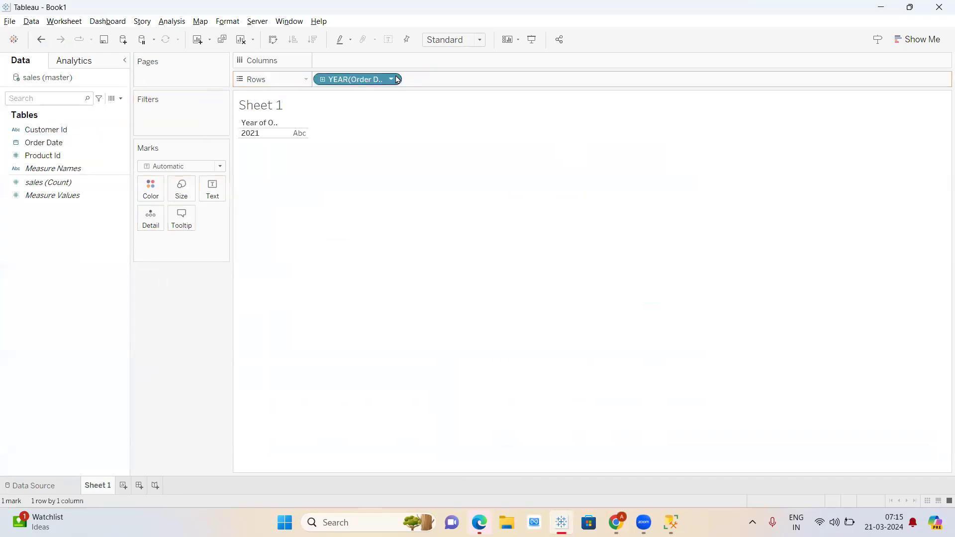
left_click(323, 81)
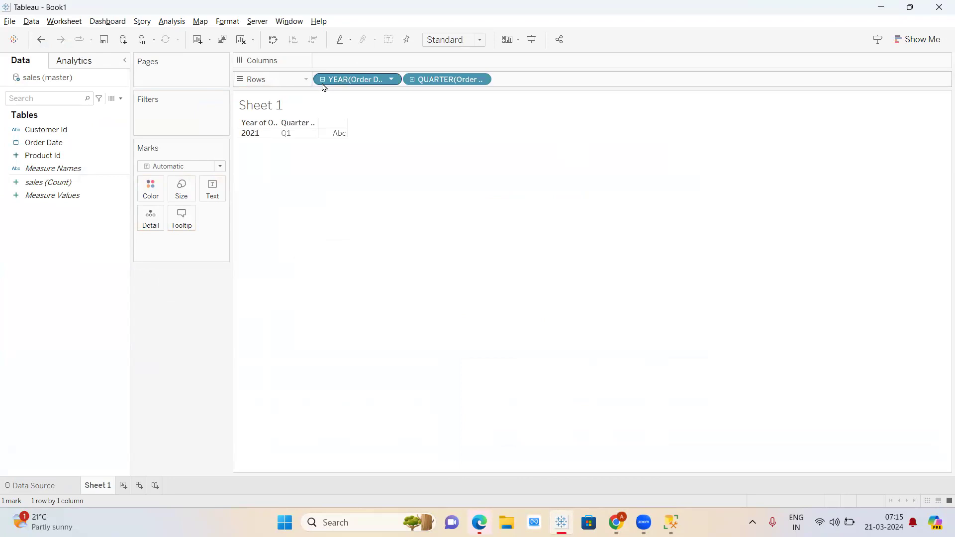
left_click(413, 80)
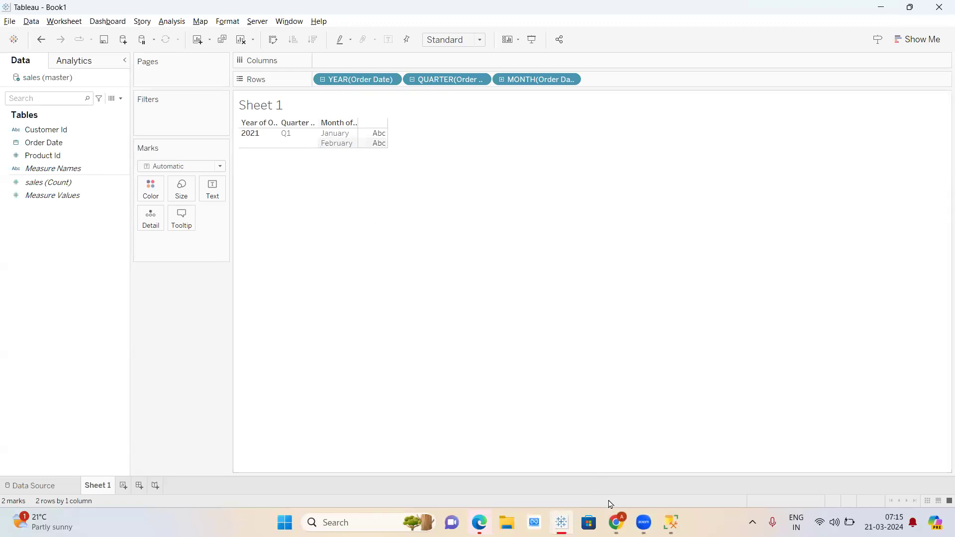
left_click(616, 523)
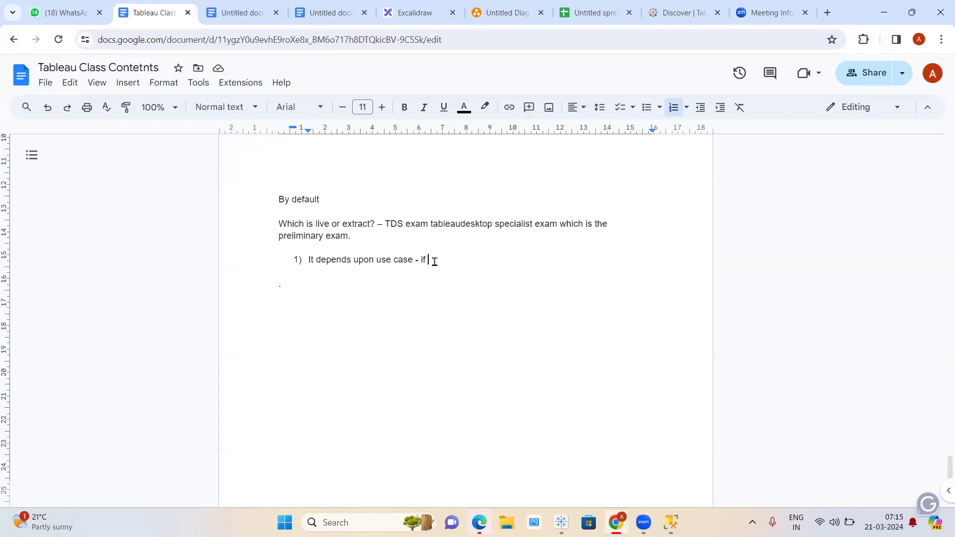
- Complete point 1 by typing 'live will also suffice'
type("live will also s")
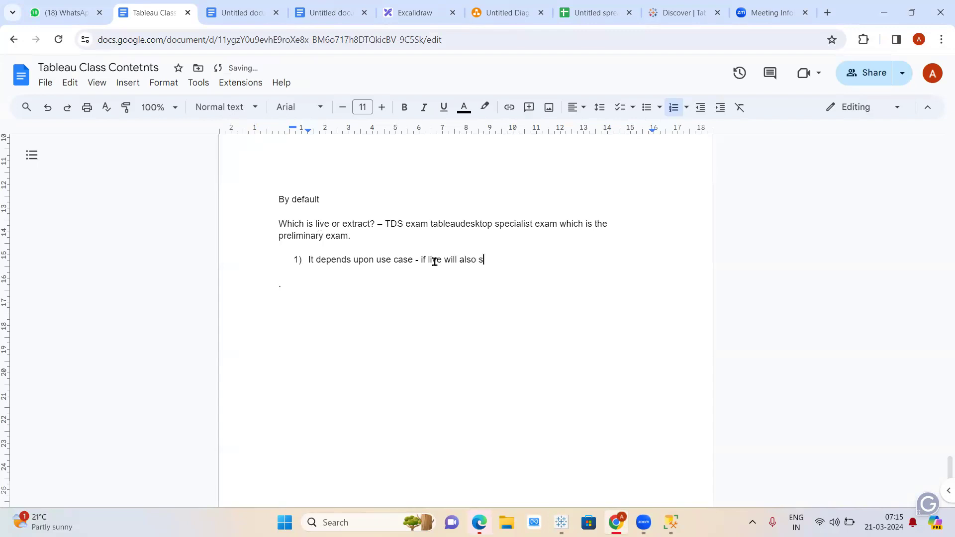
type("uffice")
- Draw a large left box and a smaller right box, an arrow between them, and a downward arrow
left_click(125, 83)
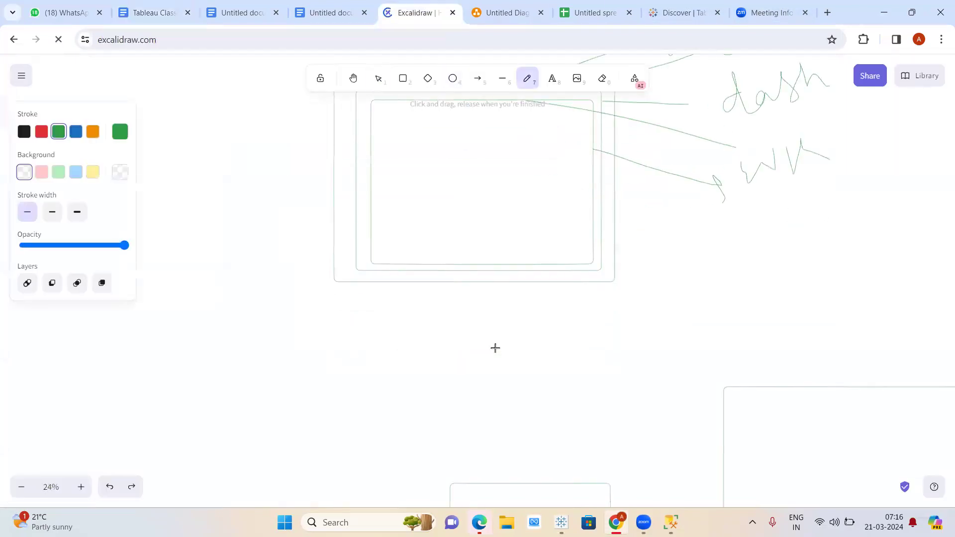
left_click(403, 80)
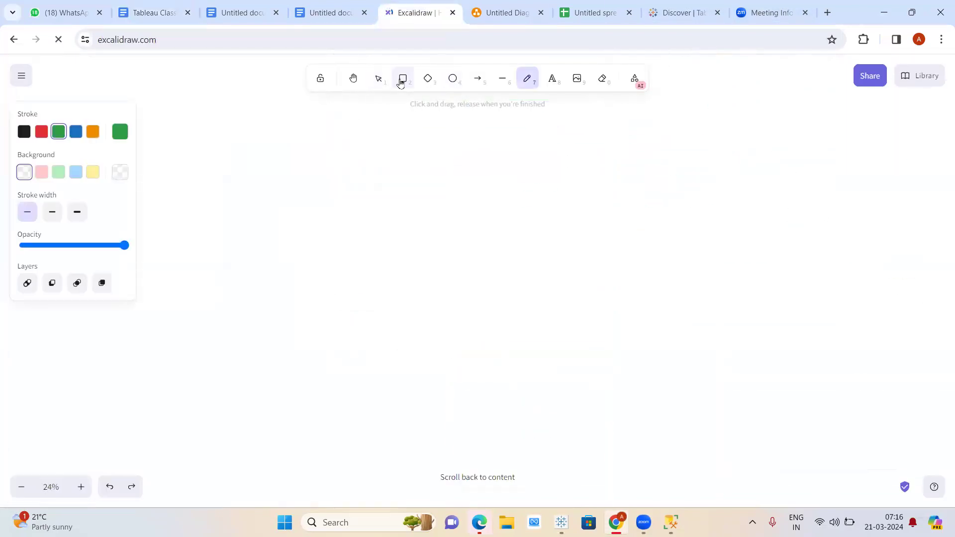
left_click_drag(249, 231, 490, 434)
left_click(404, 79)
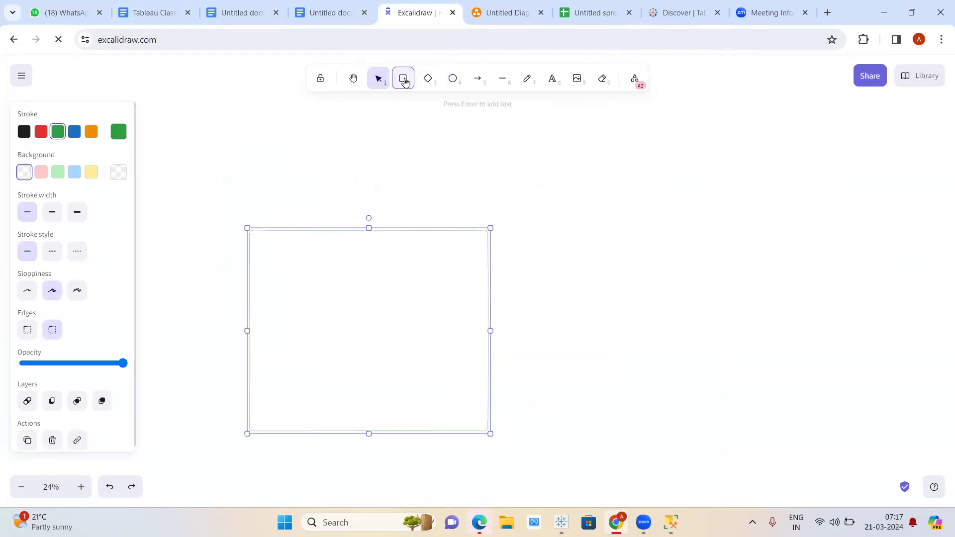
left_click_drag(659, 255, 806, 371)
left_click(479, 80)
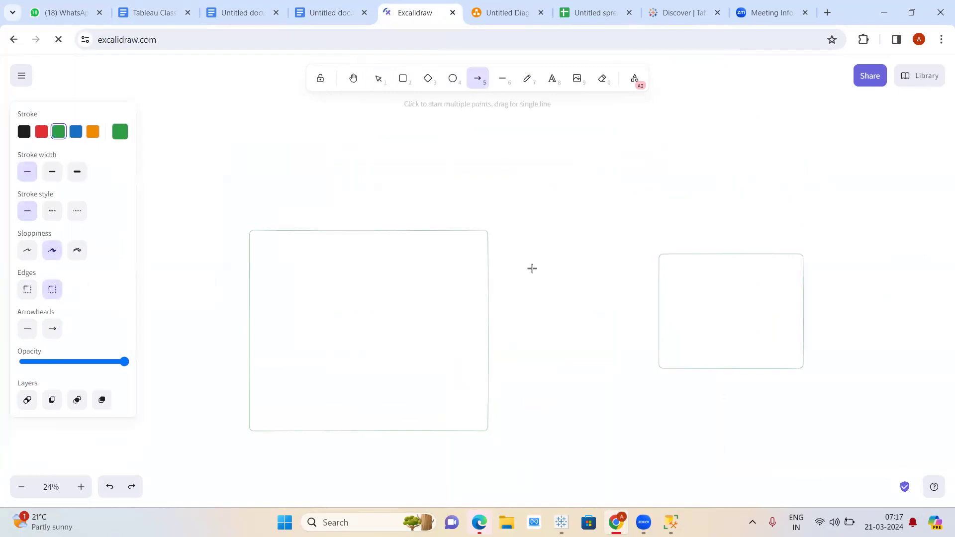
left_click_drag(494, 303, 651, 303)
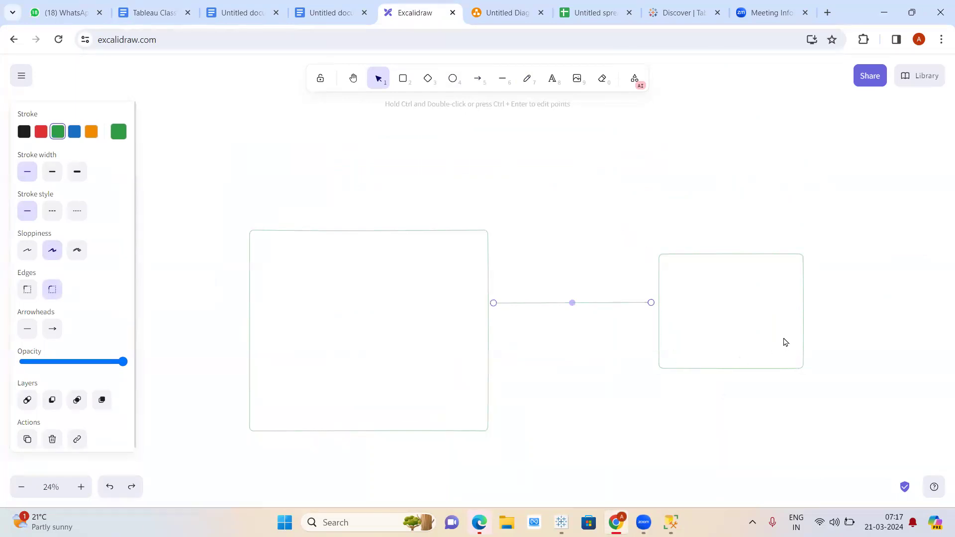
left_click(830, 314)
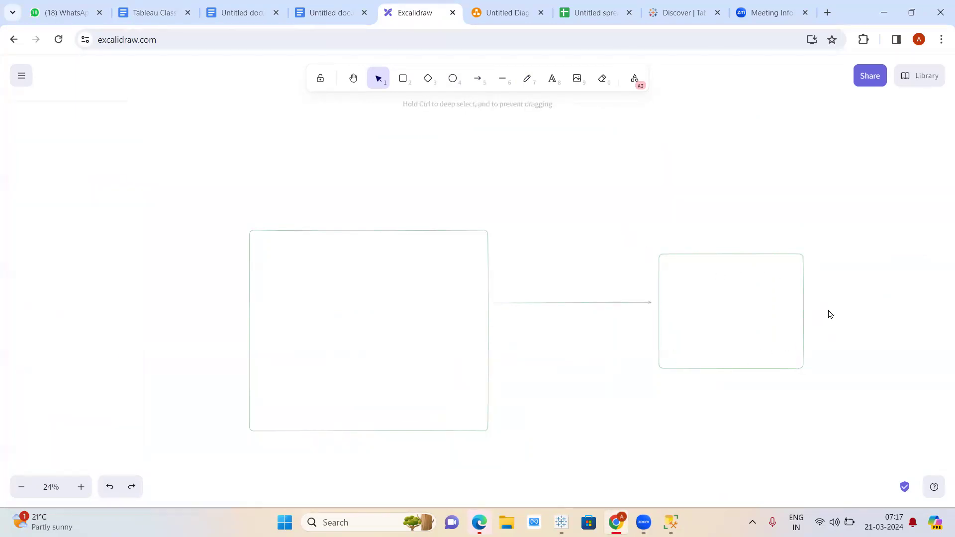
left_click(477, 79)
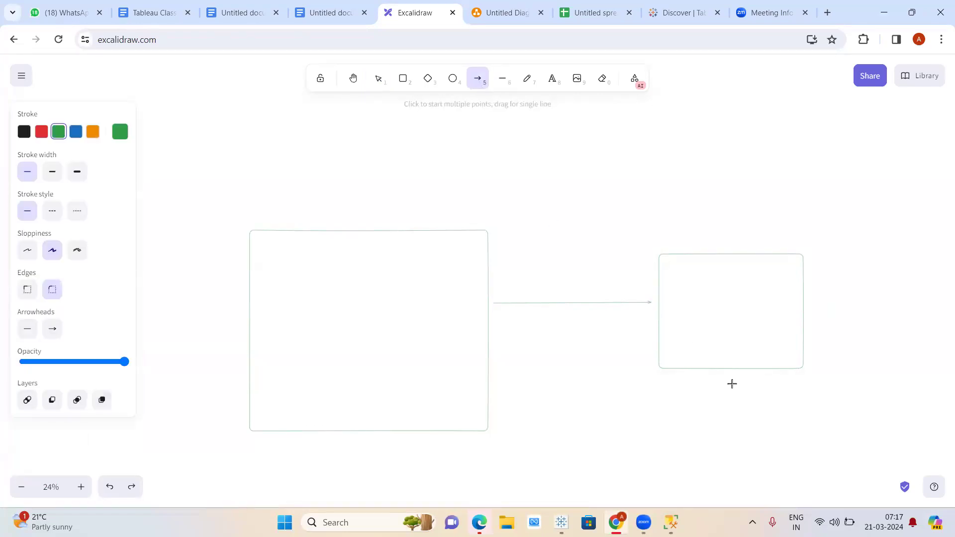
left_click_drag(732, 384, 734, 481)
- Add a box below the downward arrow and label the three boxes App, DB and Tableau
scroll(746, 448, "down", 3)
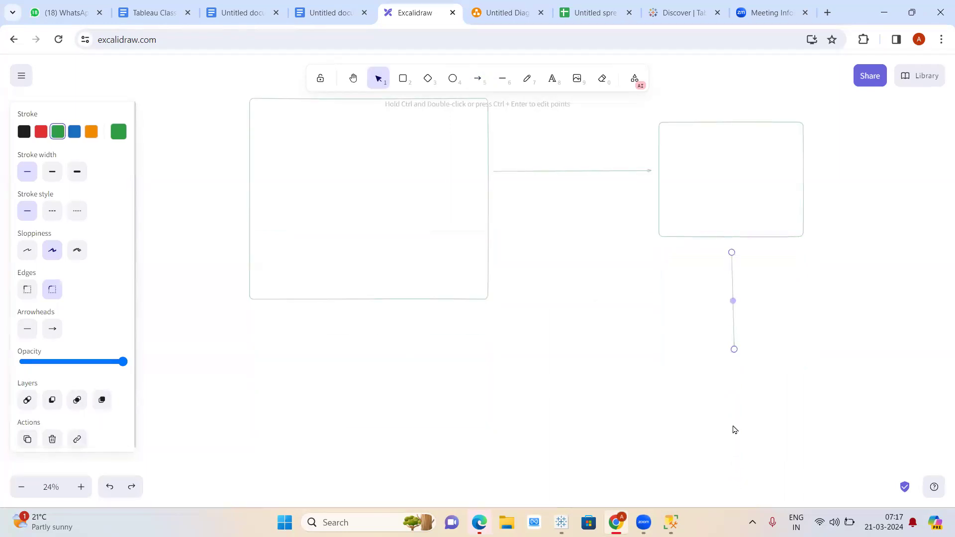
left_click(403, 79)
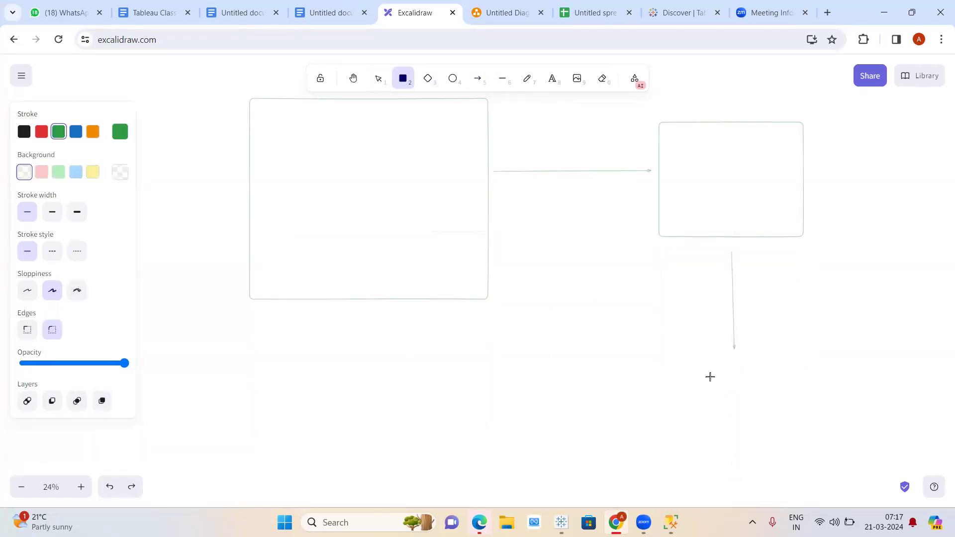
left_click_drag(694, 355, 803, 456)
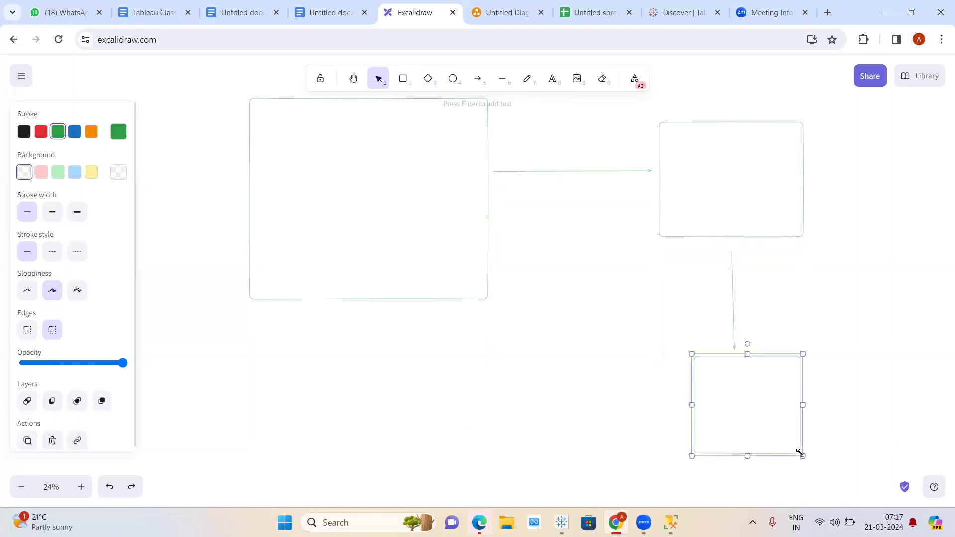
double_click(369, 198)
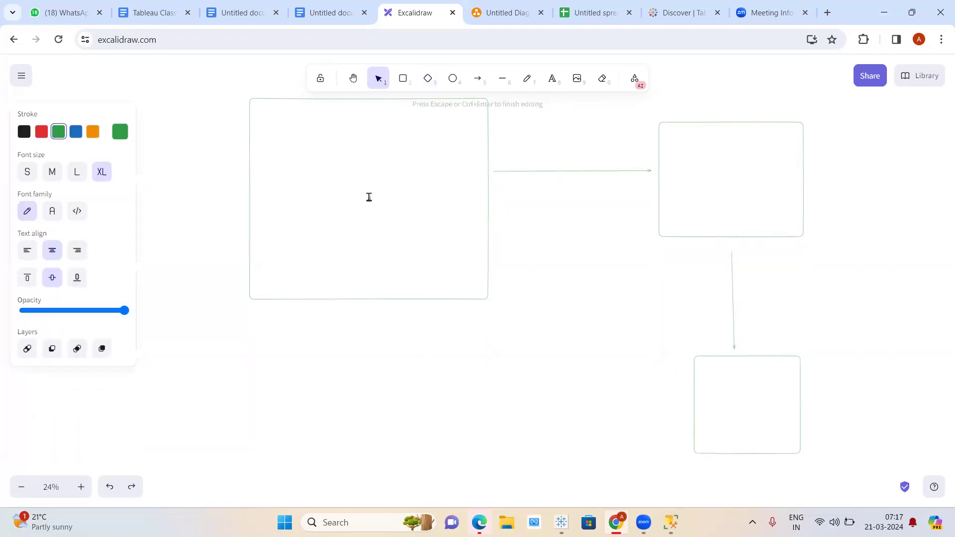
left_click(738, 168)
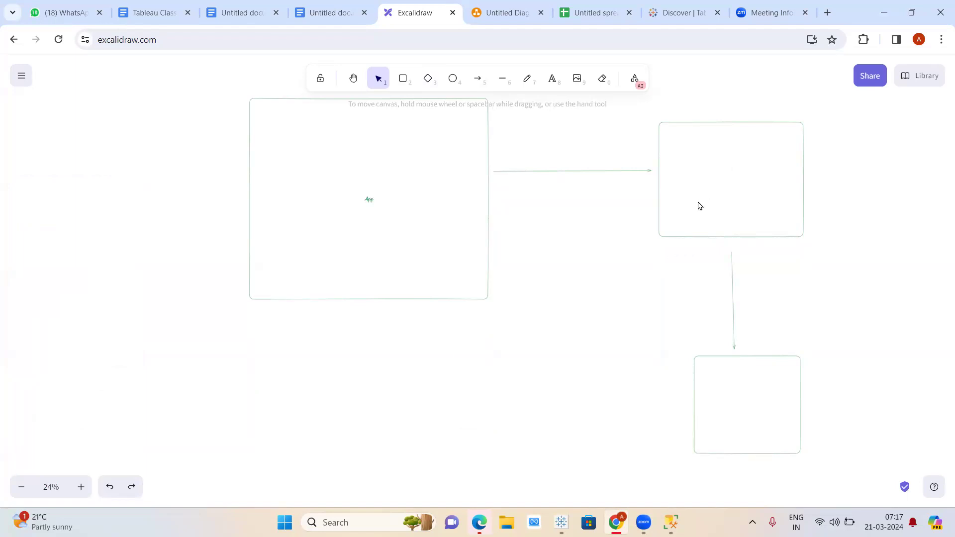
double_click(705, 189)
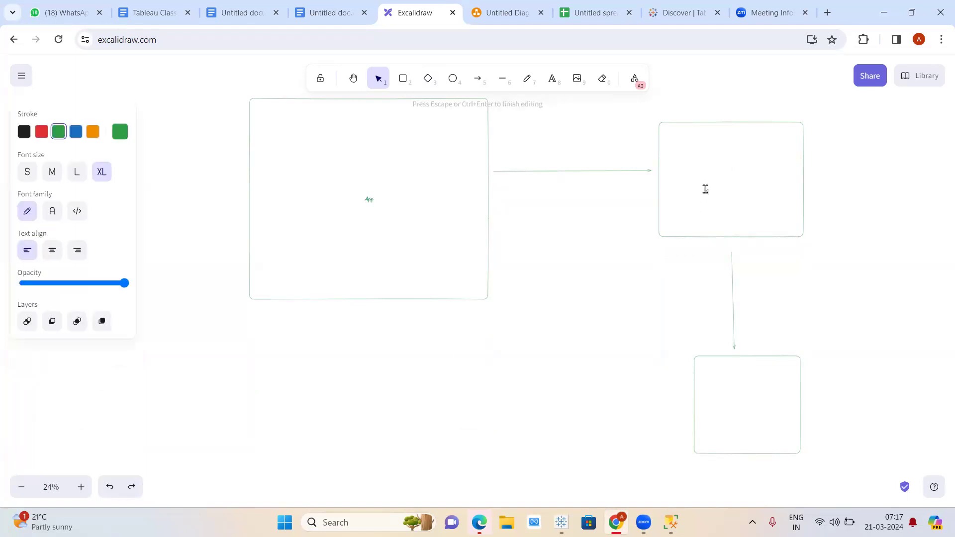
double_click(738, 388)
left_click(646, 416)
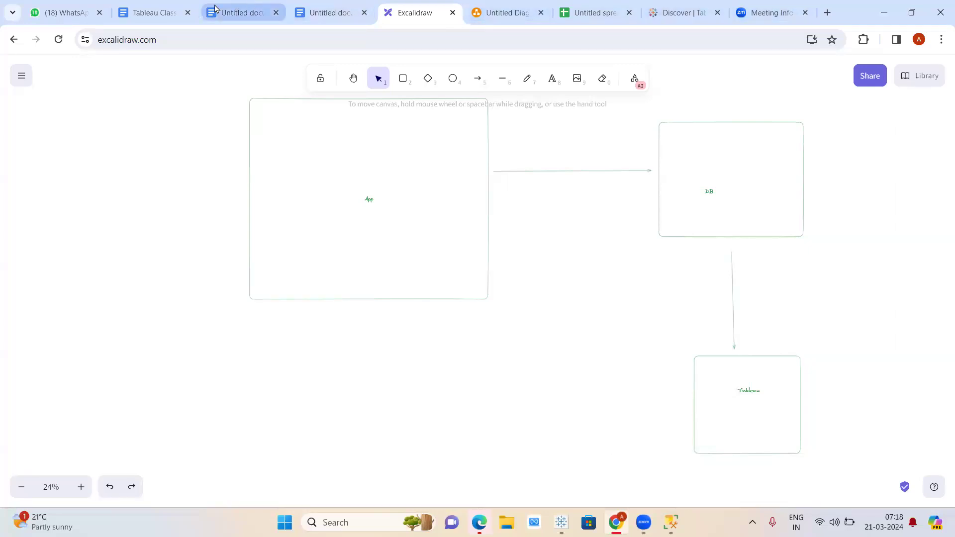
- Review the 'Which is live or extract?' paragraph in the class notes, then return to Tableau
left_click(162, 13)
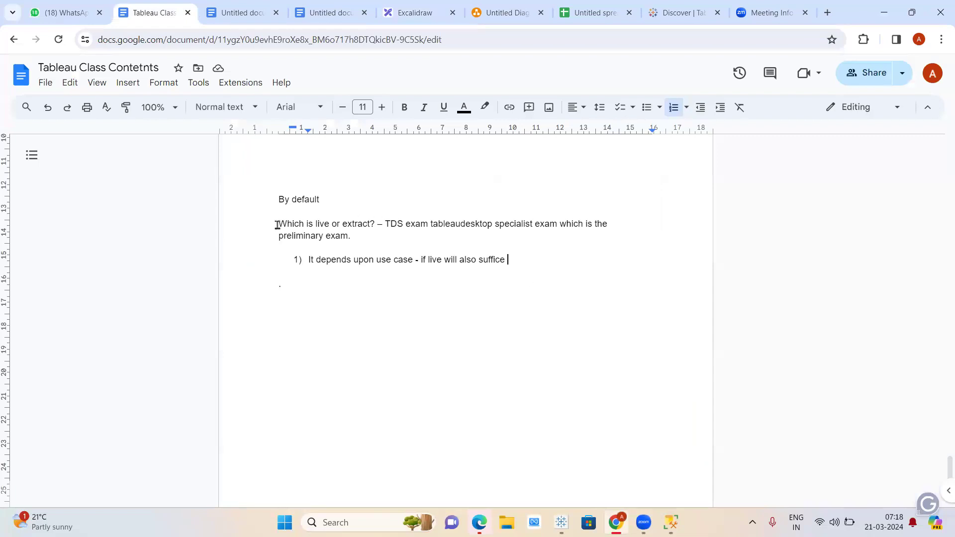
left_click_drag(265, 223, 377, 239)
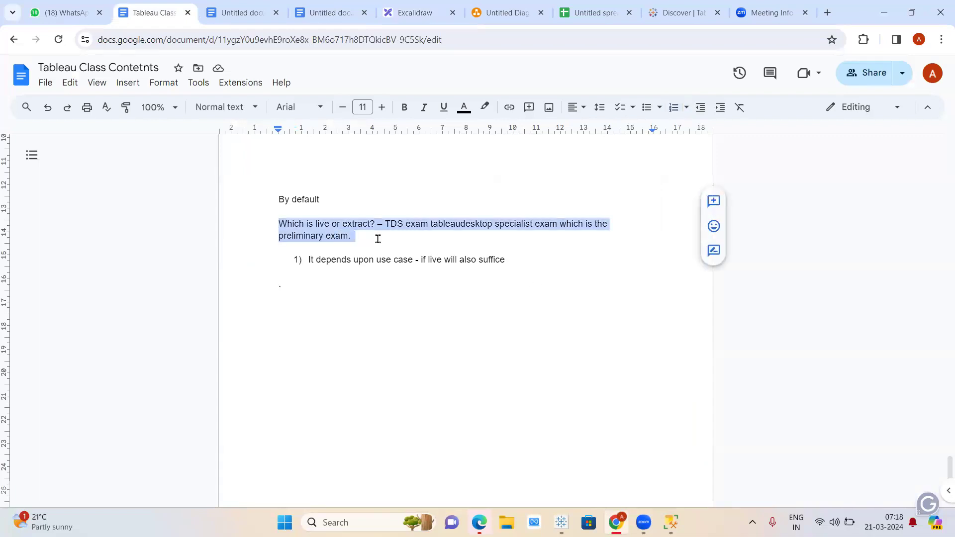
left_click(382, 222)
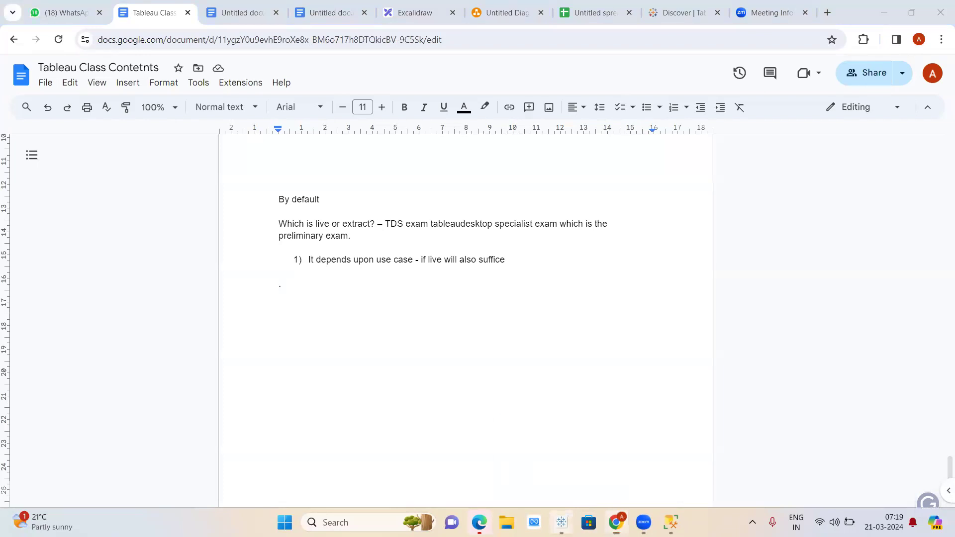
left_click(561, 522)
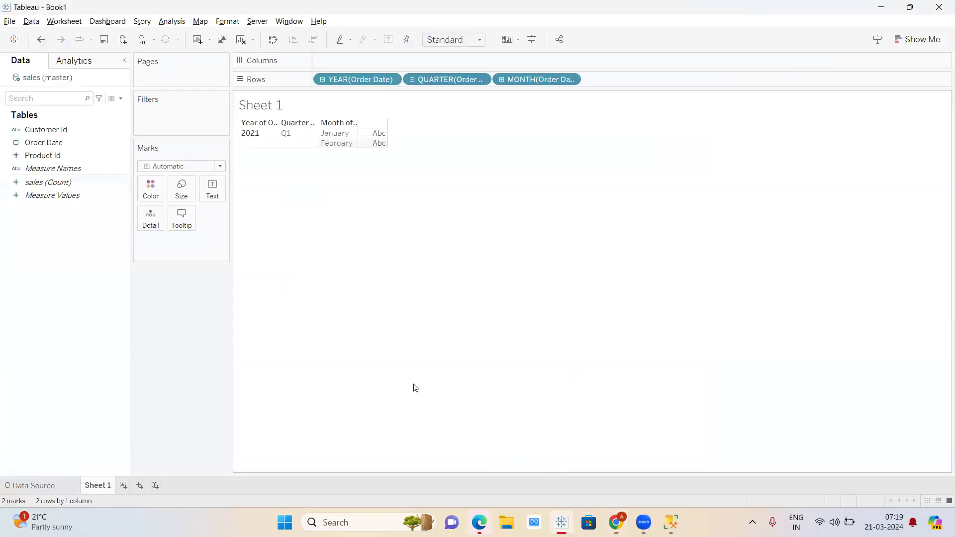
- Add a blank Sheet 2, recreating it once, and open the sales (master) data source page
left_click(197, 40)
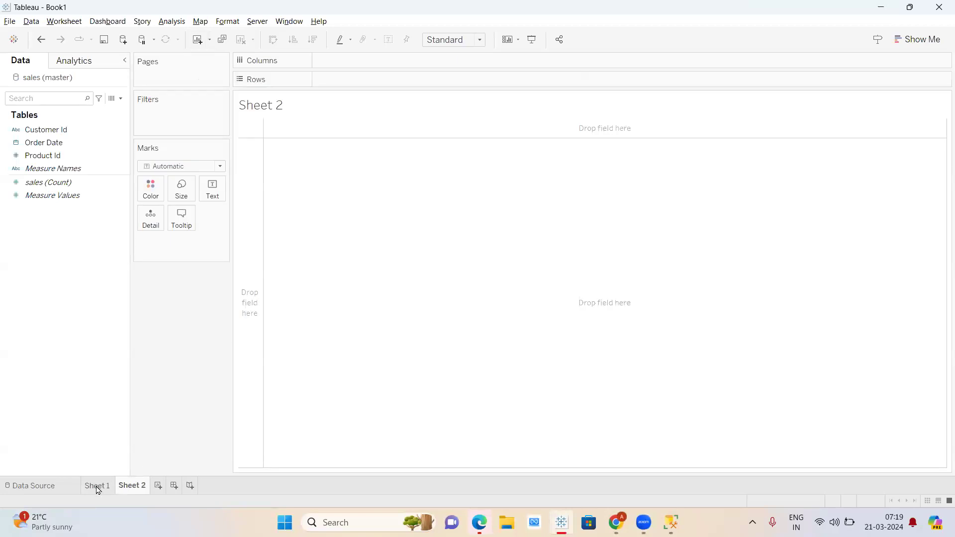
right_click(135, 487)
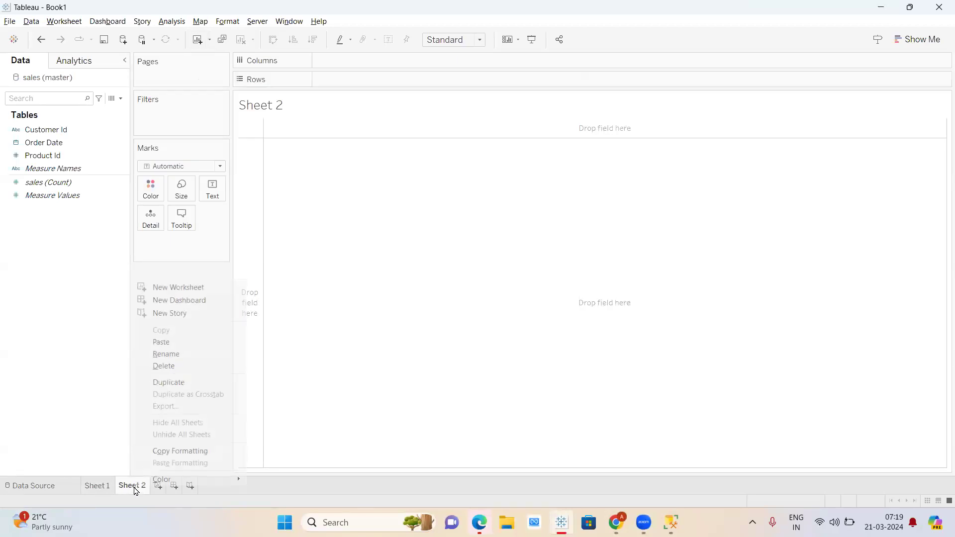
left_click(174, 367)
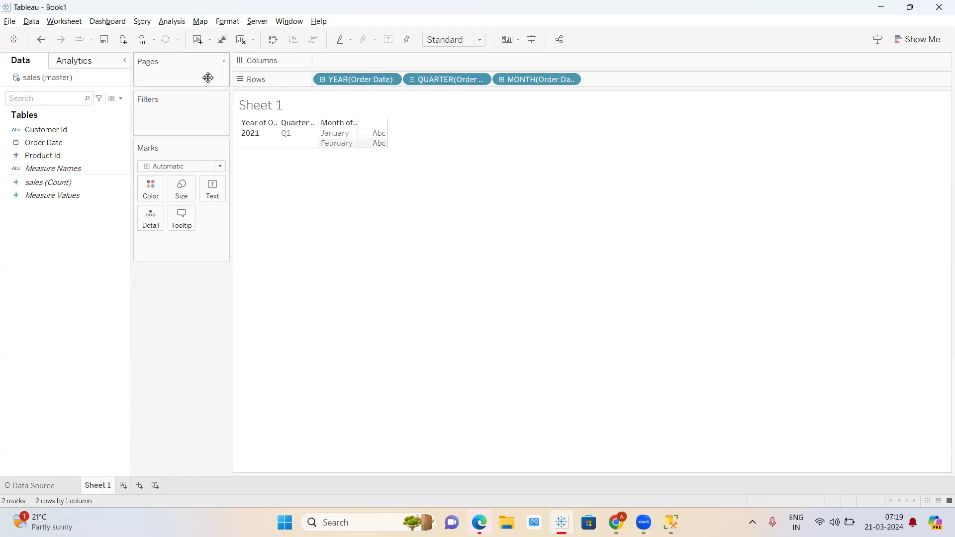
left_click(199, 41)
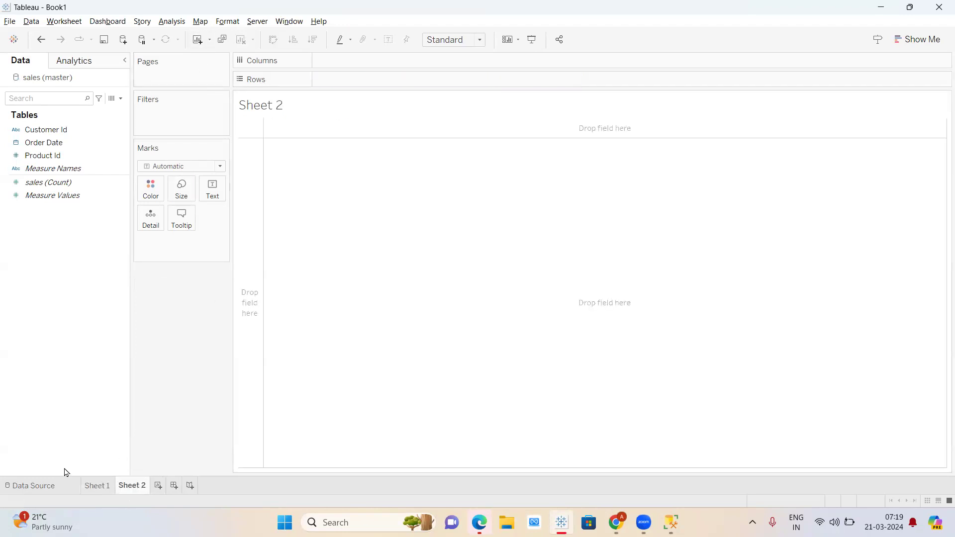
left_click(51, 488)
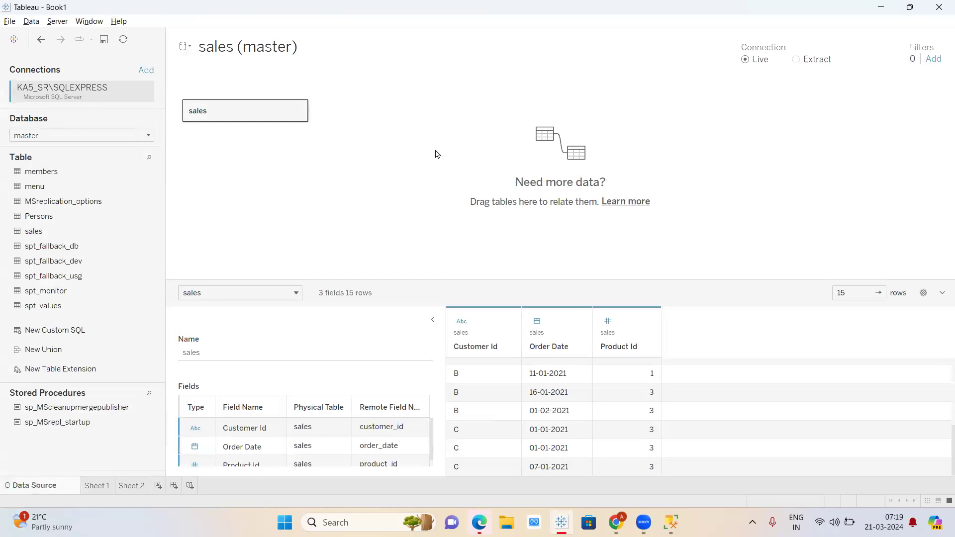
key("XF86AudioRaiseVolume")
mouse_move(96, 491)
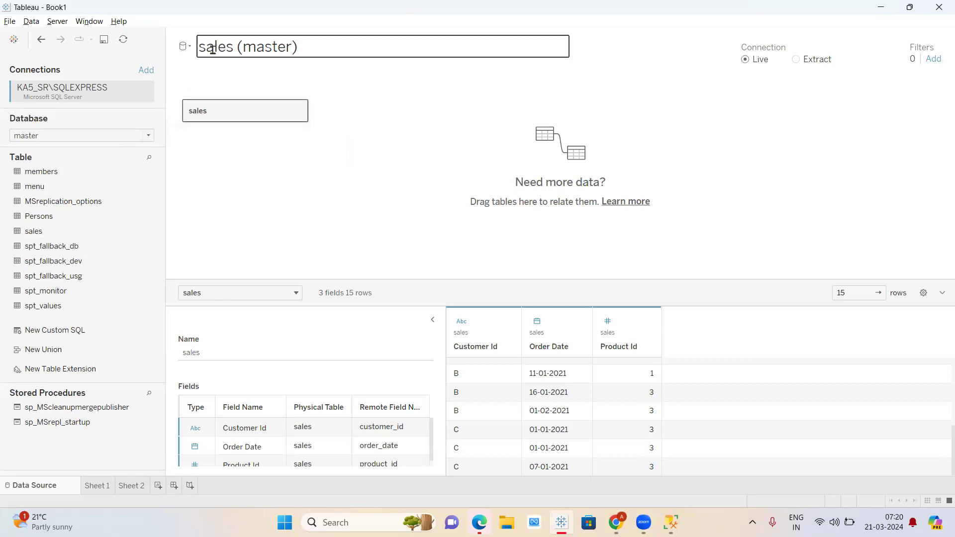
left_click(305, 48)
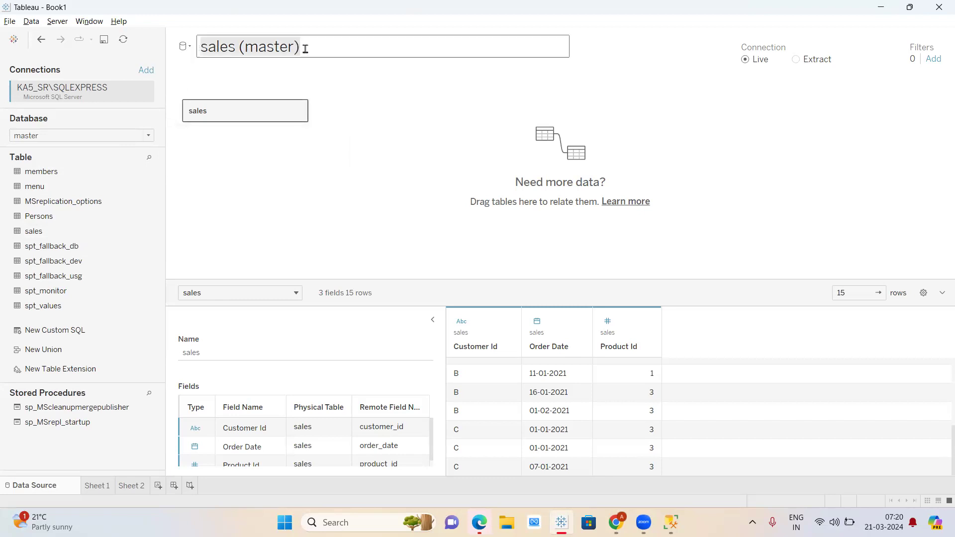
key("BackSpace")
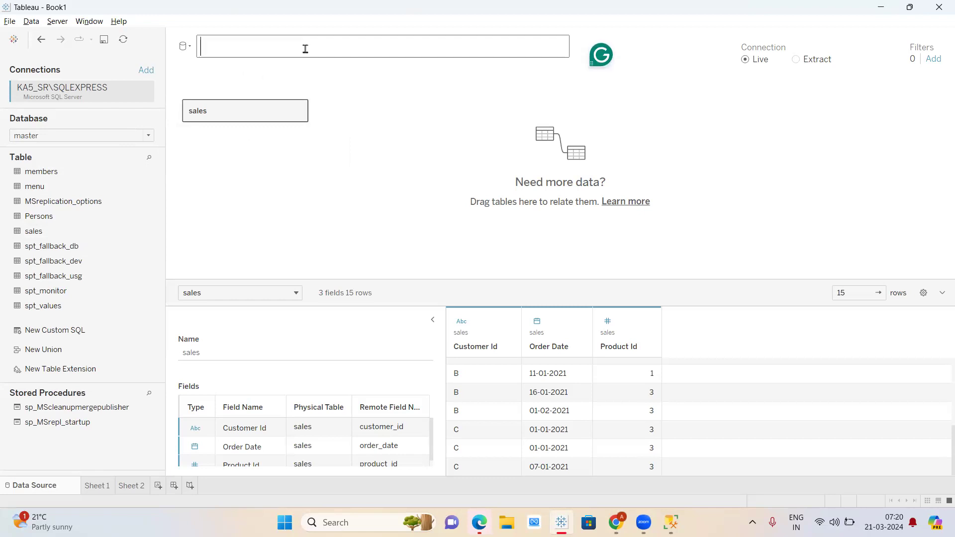
left_click(431, 154)
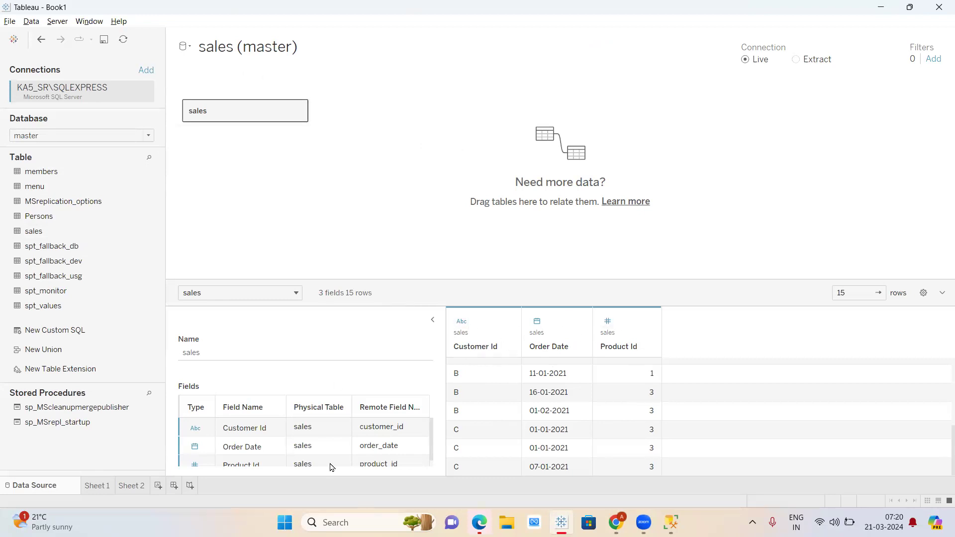
scroll(327, 471, "down", 1)
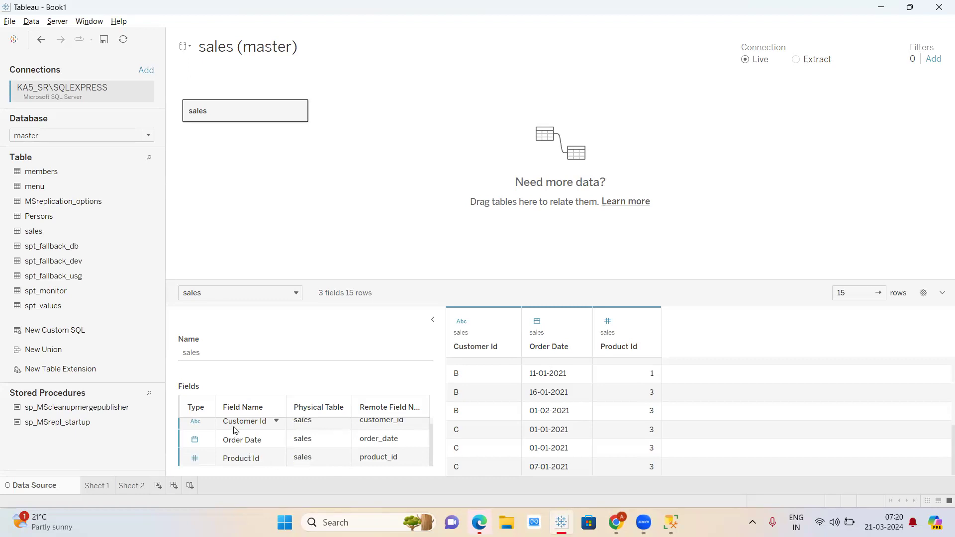
scroll(235, 430, "up", 1)
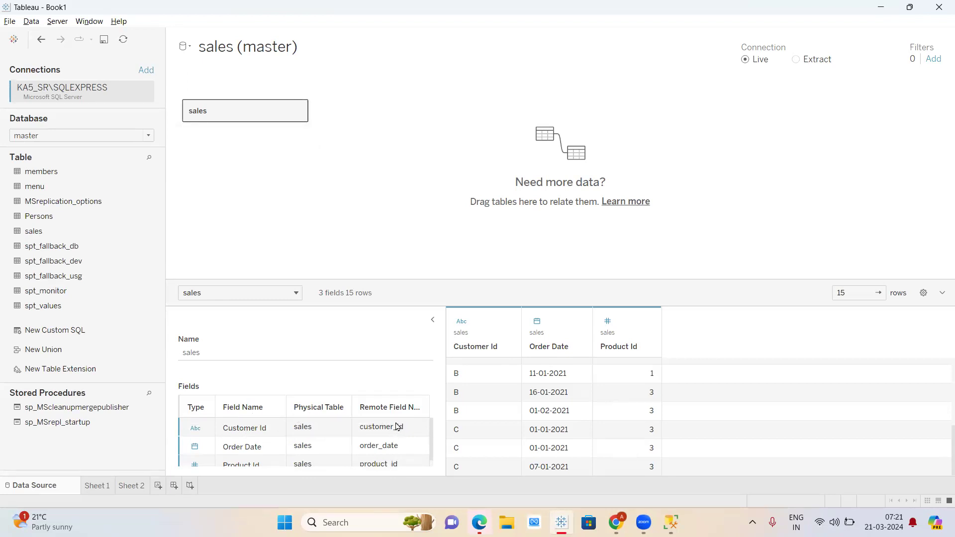
left_click(265, 429)
left_click(276, 429)
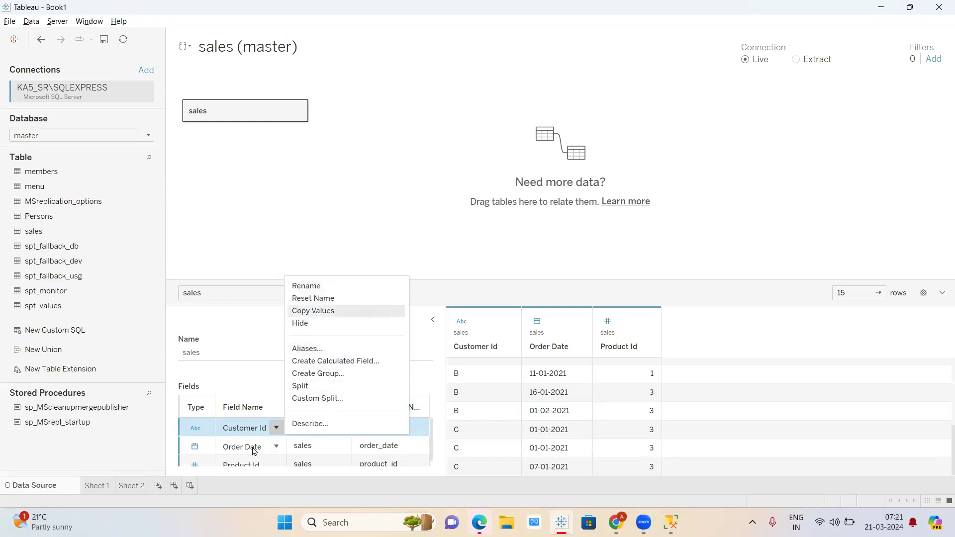
left_click(381, 198)
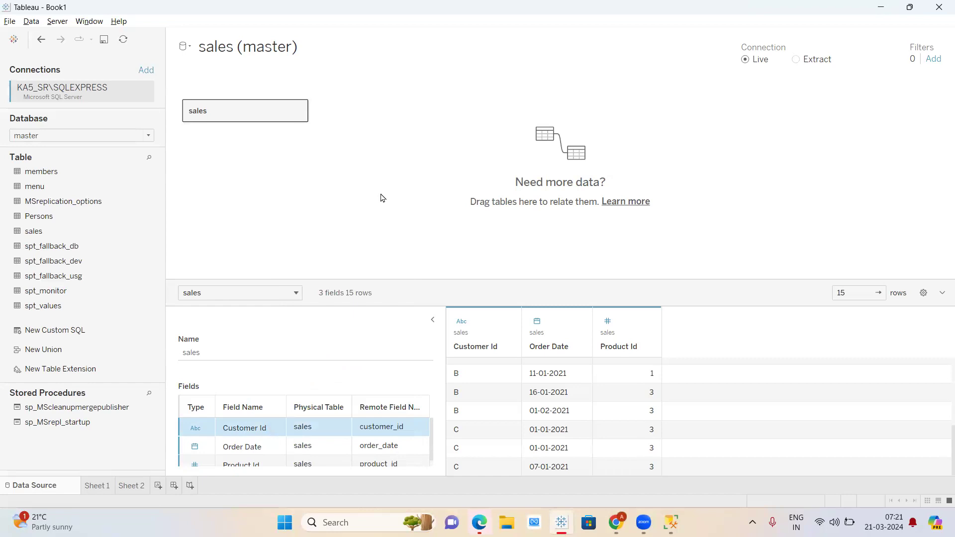
- Create an empty Sheet 3 worksheet, then return to Sheet 1's Order Date table
left_click(102, 487)
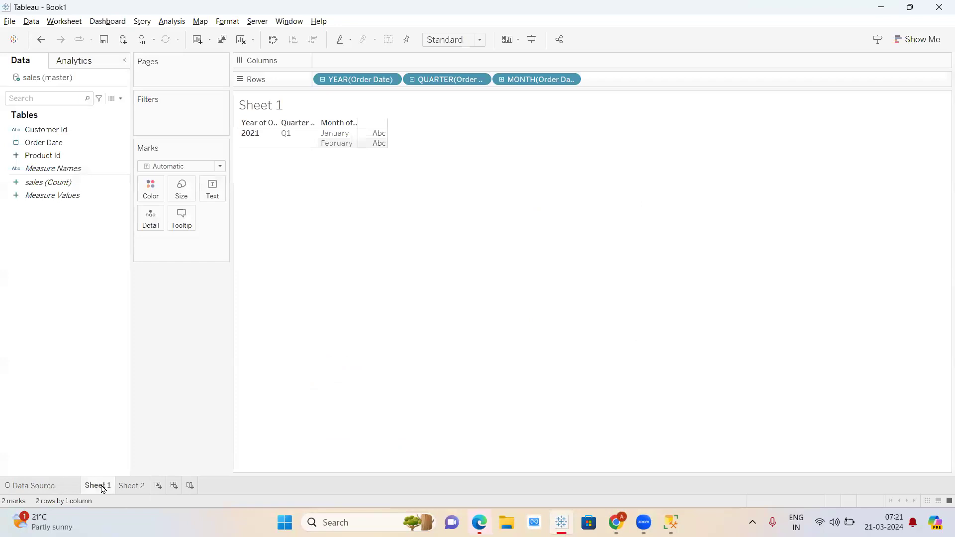
left_click(194, 43)
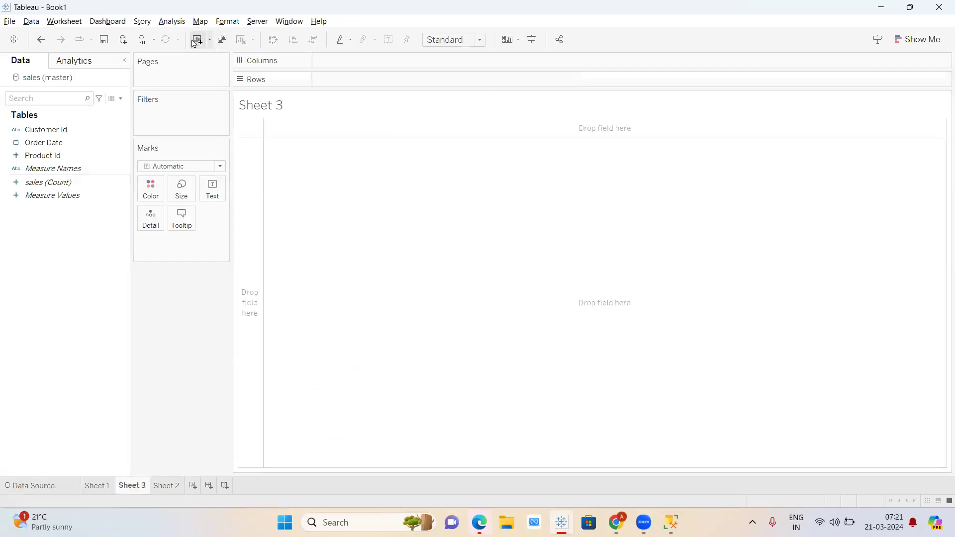
left_click(95, 487)
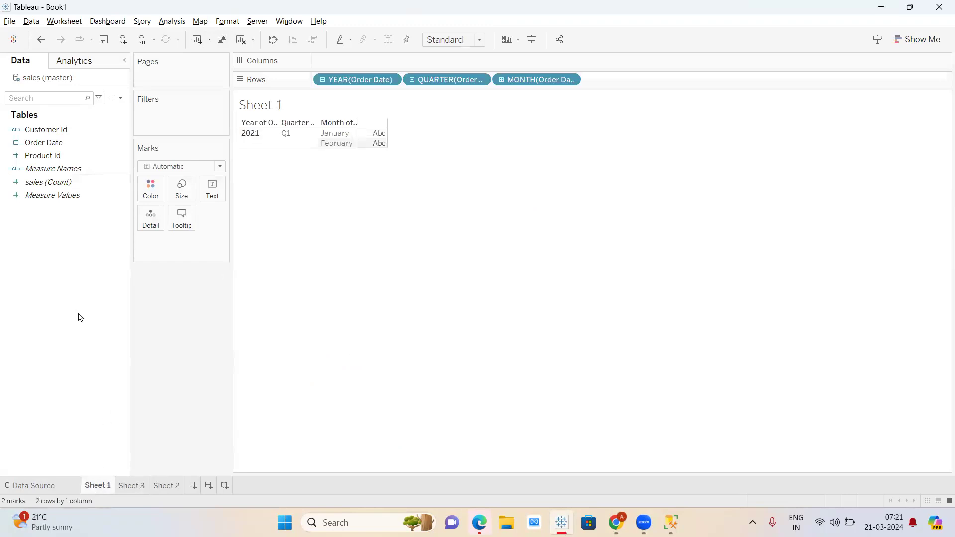
key("XF86MonBrightnessUp")
key("XF86MonBrightnessUp")
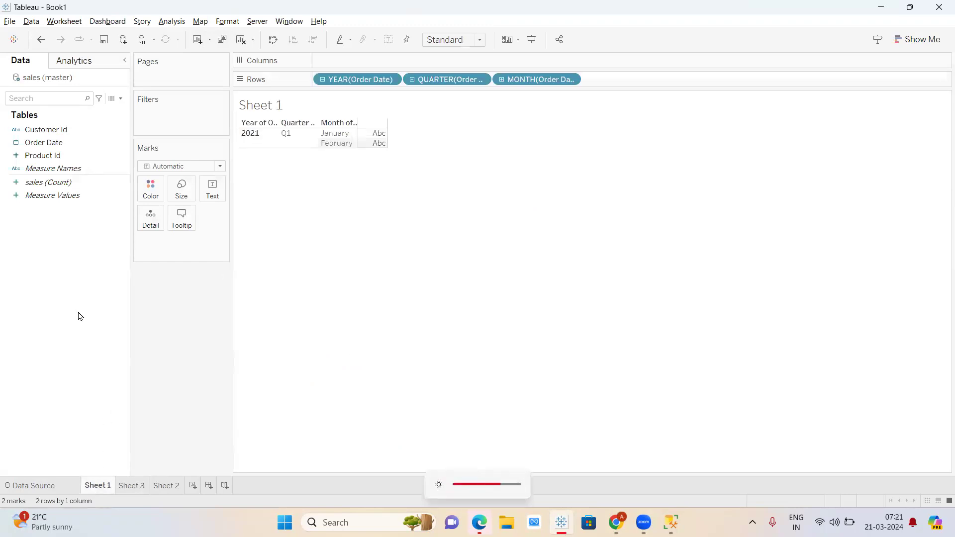
key("XF86MonBrightnessUp")
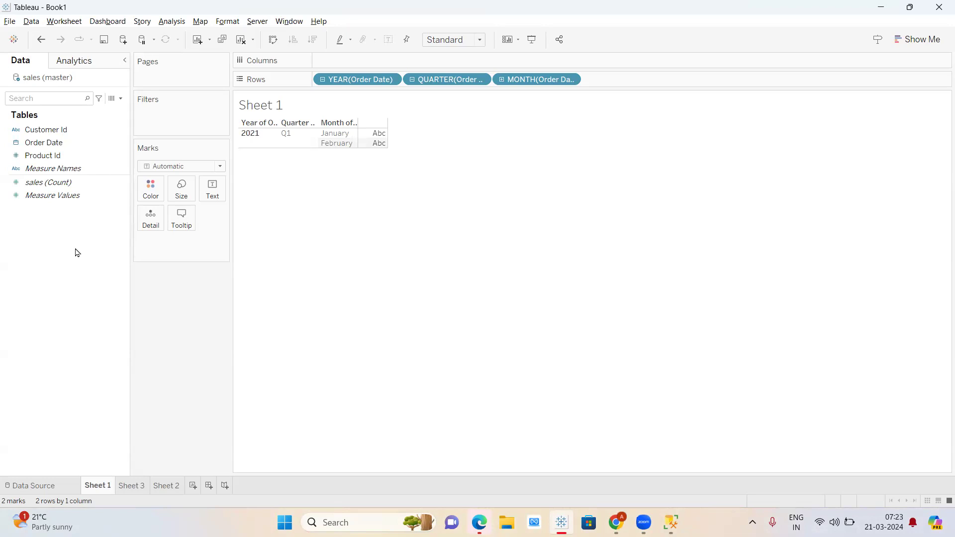
left_click(88, 156)
key("XF86AudioRaiseVolume")
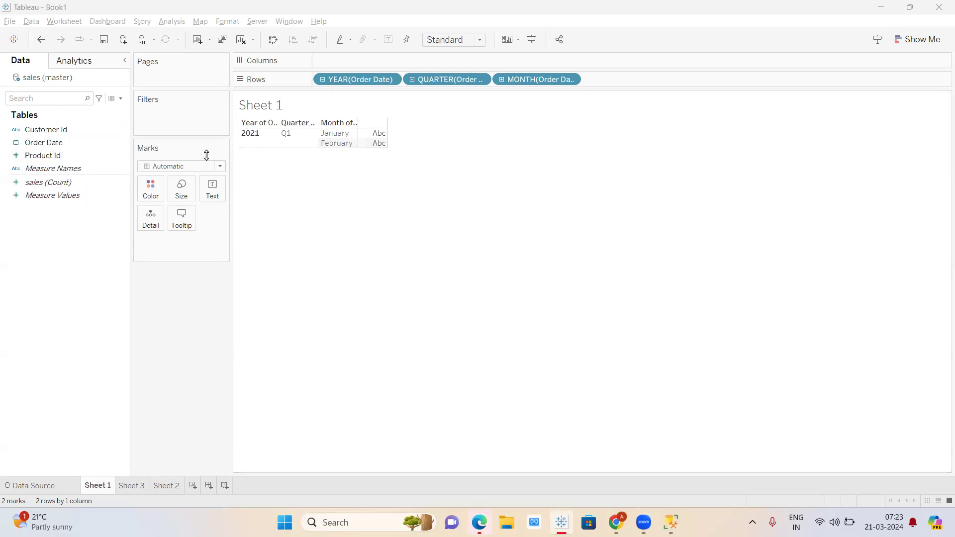
left_click(54, 131)
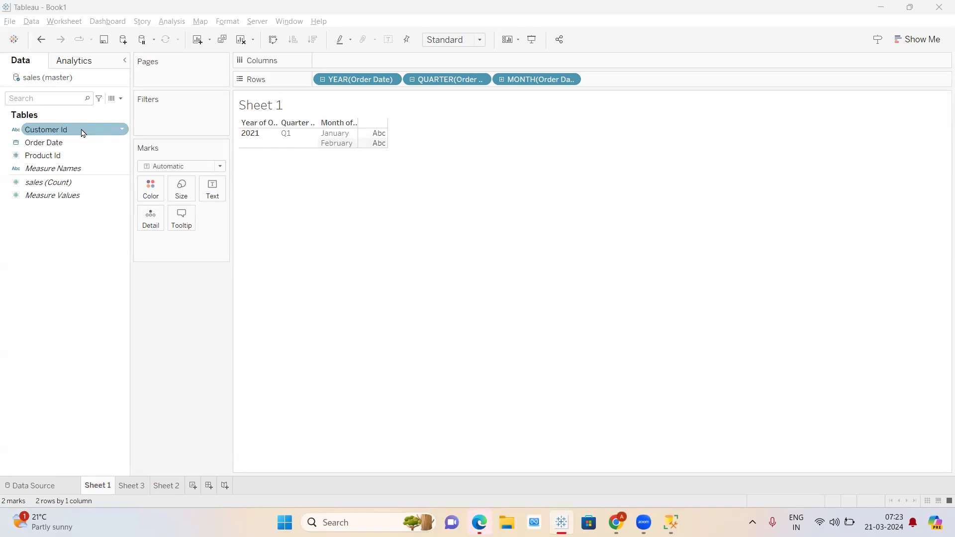
key("XF86MonBrightnessUp")
left_click(91, 276)
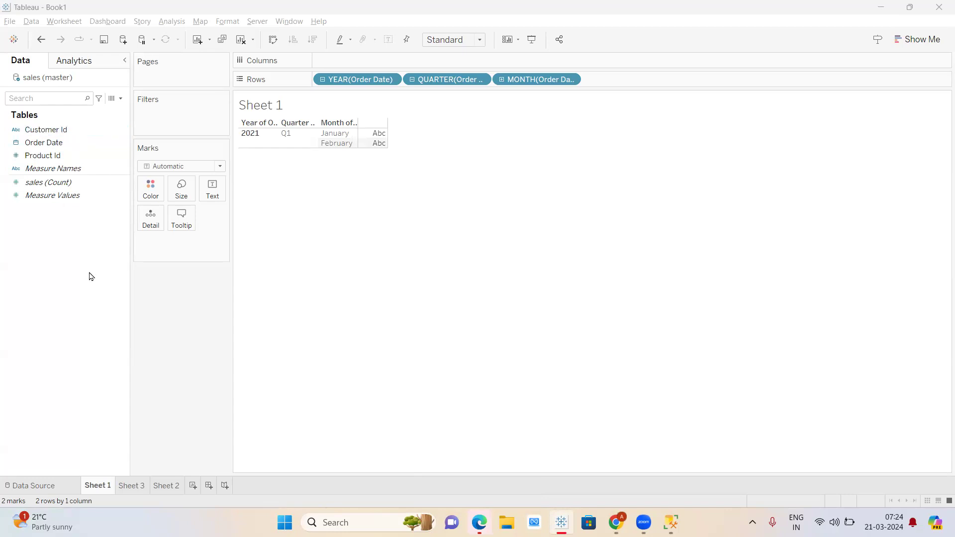
- From the Untitled spreadsheet, open the Drive file 'join, blend, calculated field' via File > Open
left_click(616, 523)
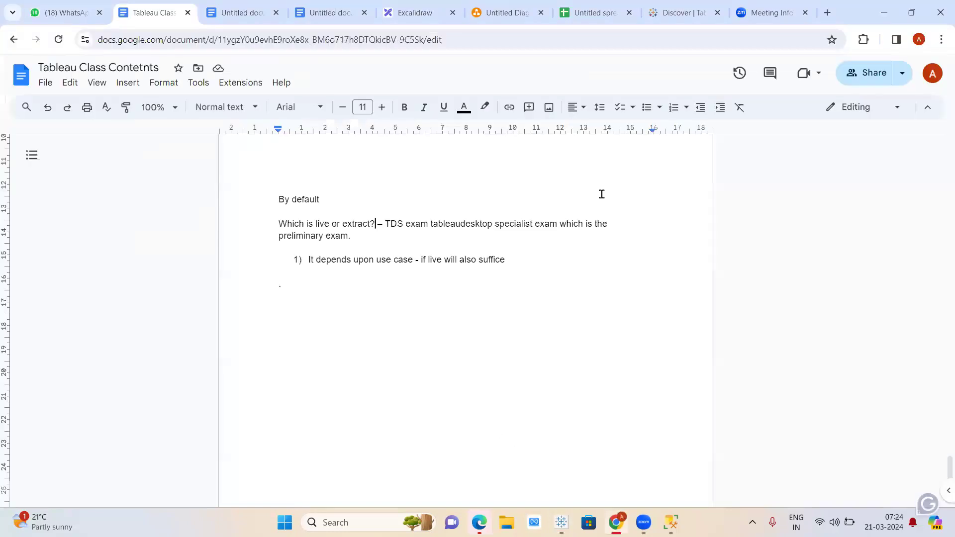
left_click(580, 4)
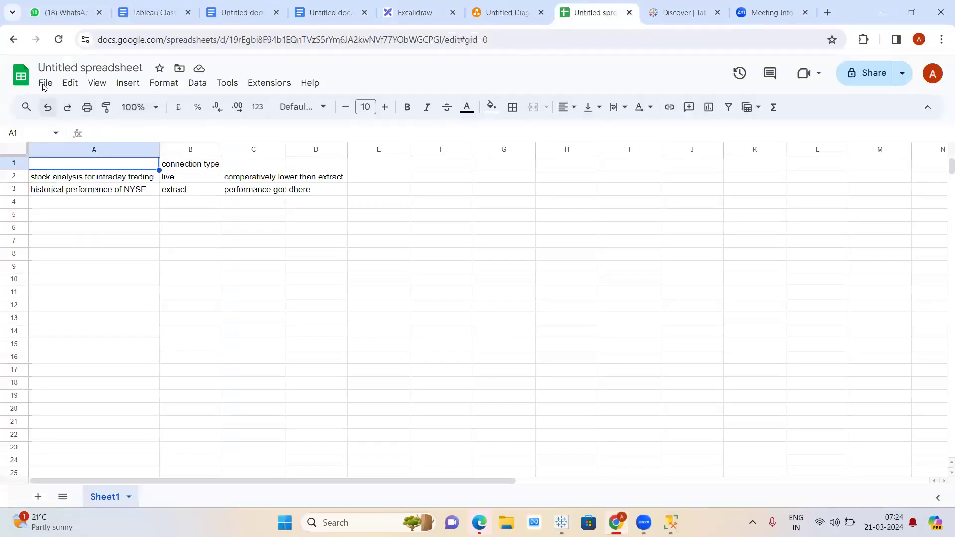
left_click(45, 83)
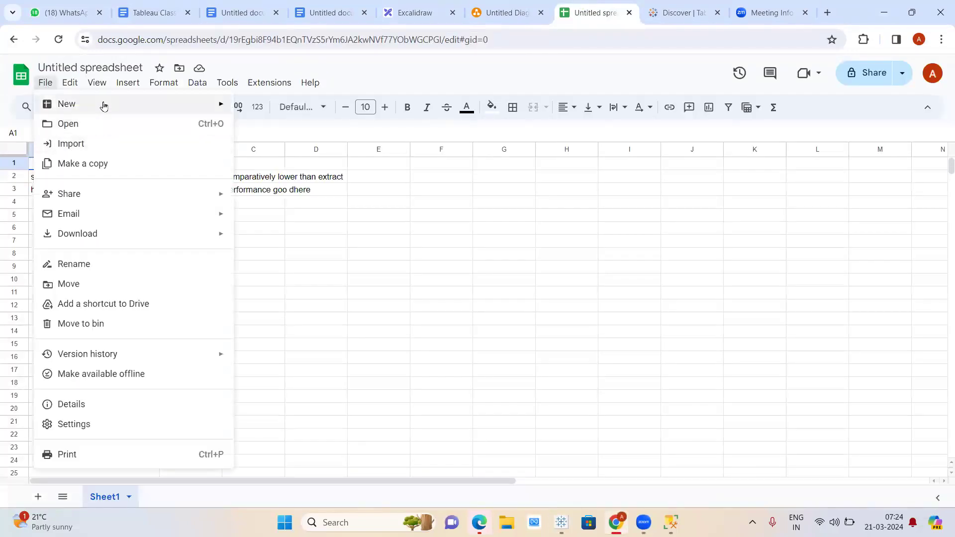
left_click(95, 131)
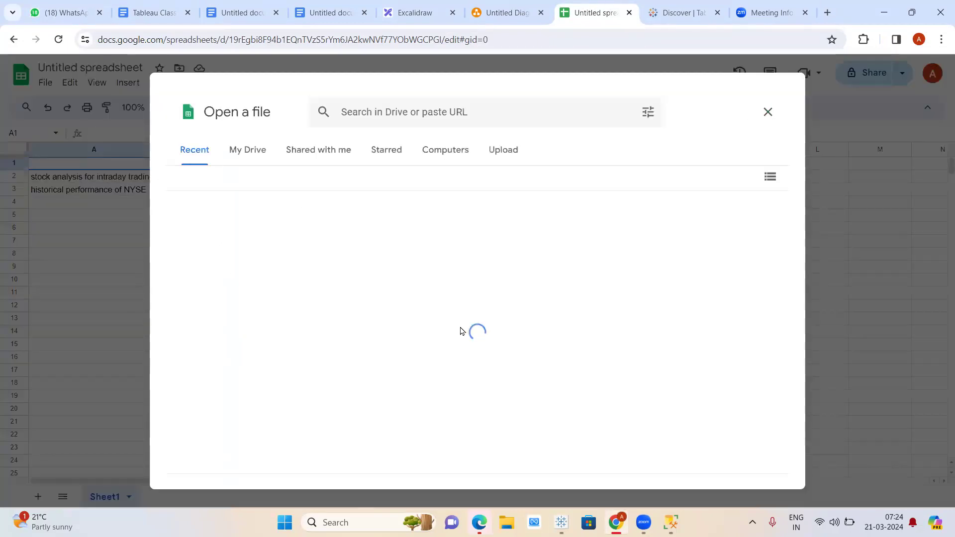
scroll(337, 320, "down", 3)
scroll(337, 320, "down", 3)
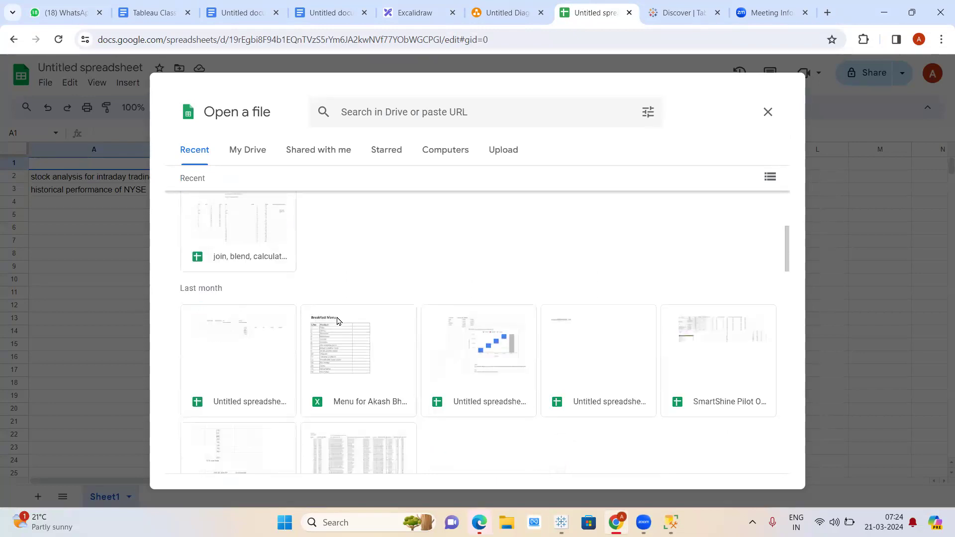
scroll(337, 320, "down", 3)
scroll(337, 320, "up", 10)
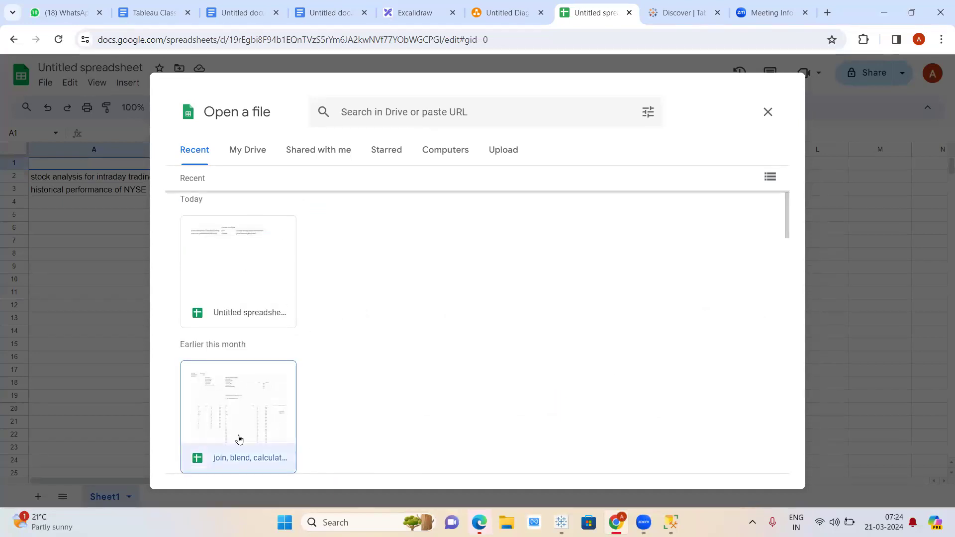
left_click(239, 438)
left_click(762, 468)
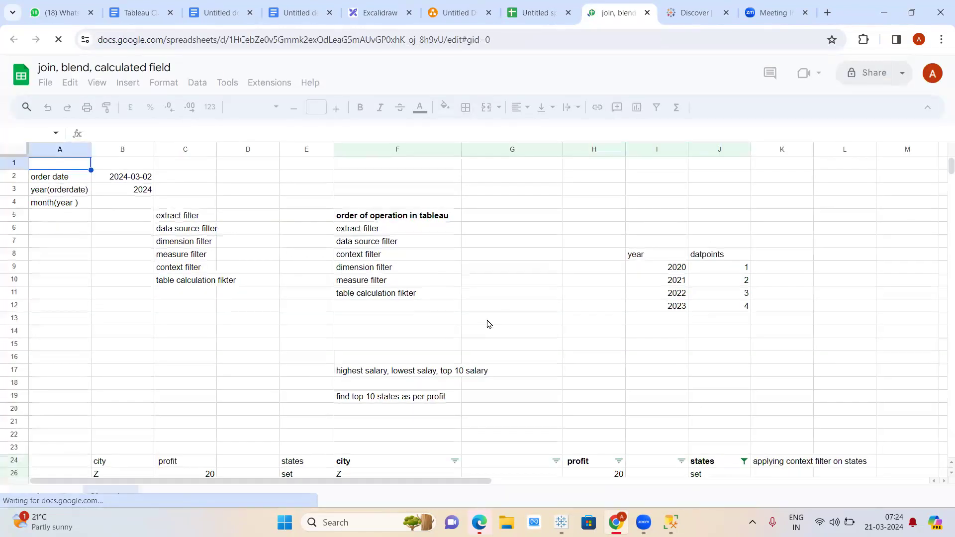
scroll(487, 325, "down", 4)
scroll(488, 325, "down", 20)
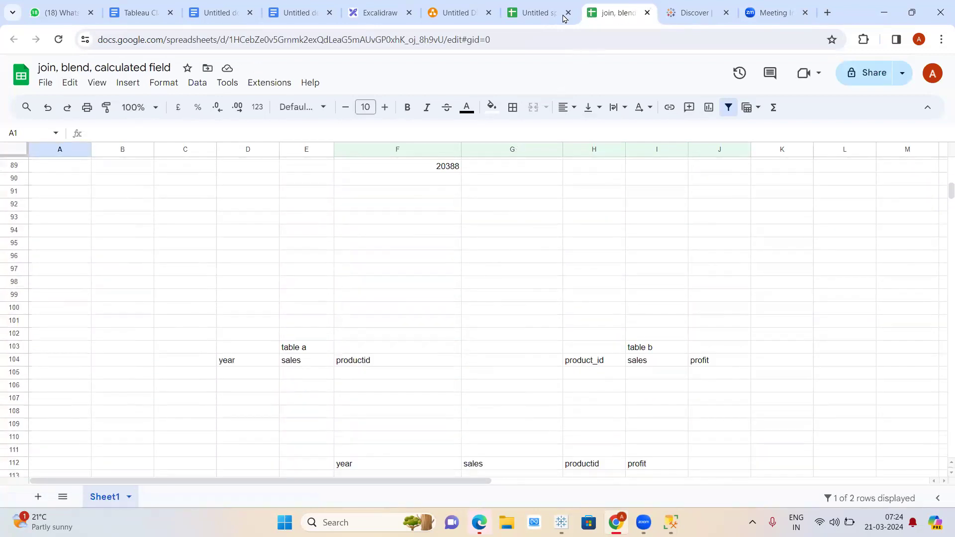
- Rename the untitled spreadsheet to 't3 weekday'
left_click(526, 7)
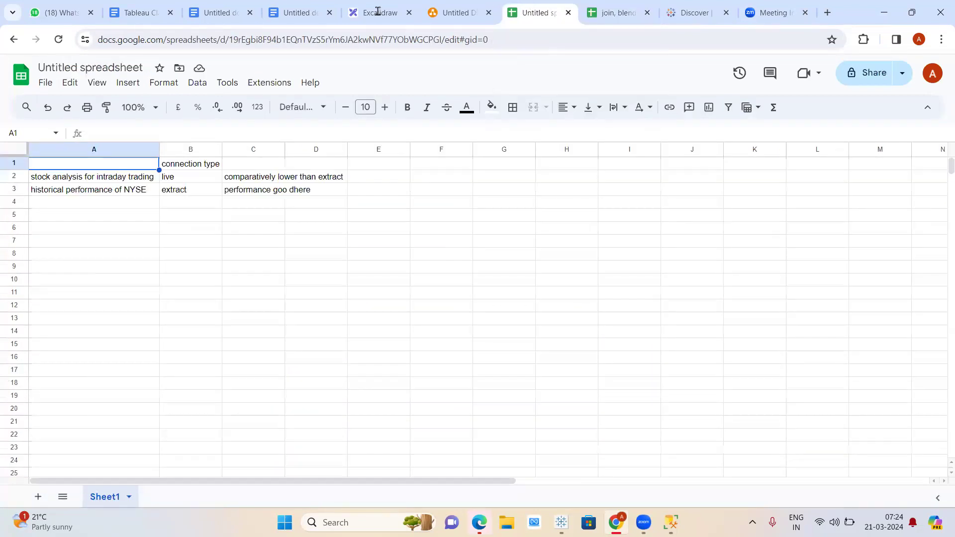
left_click(122, 67)
type("t3")
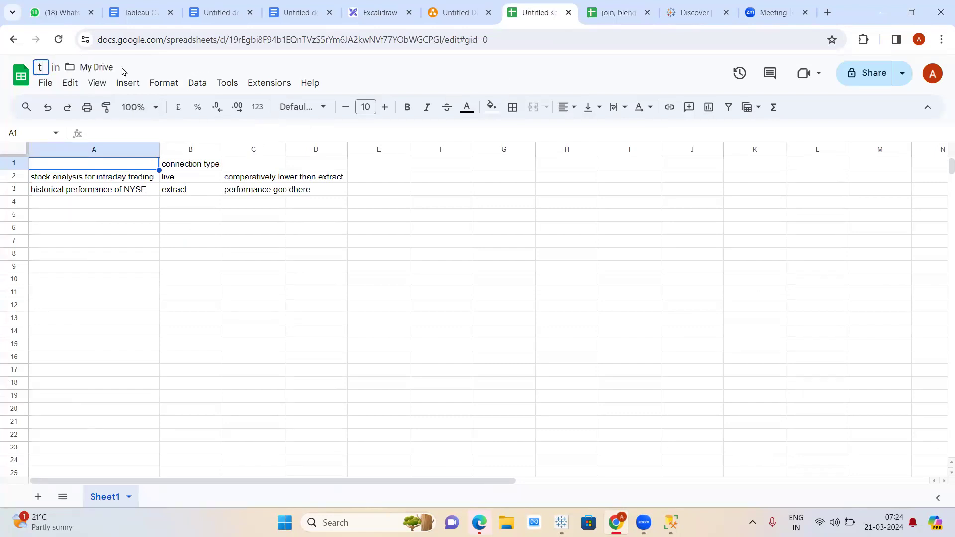
type(" weekd")
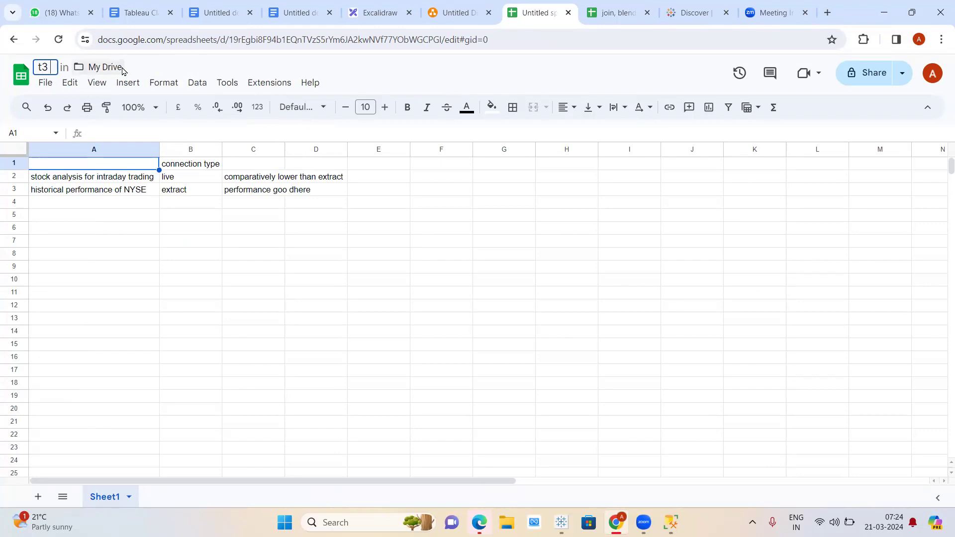
type("ay")
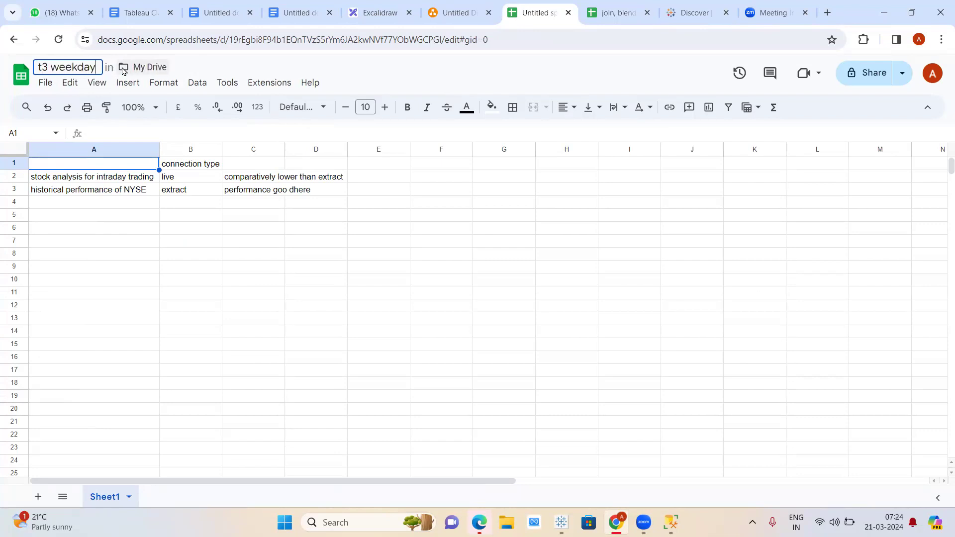
key("Return")
- Enter the headings 'dimension' in A7 and 'measure' in B7
left_click(98, 248)
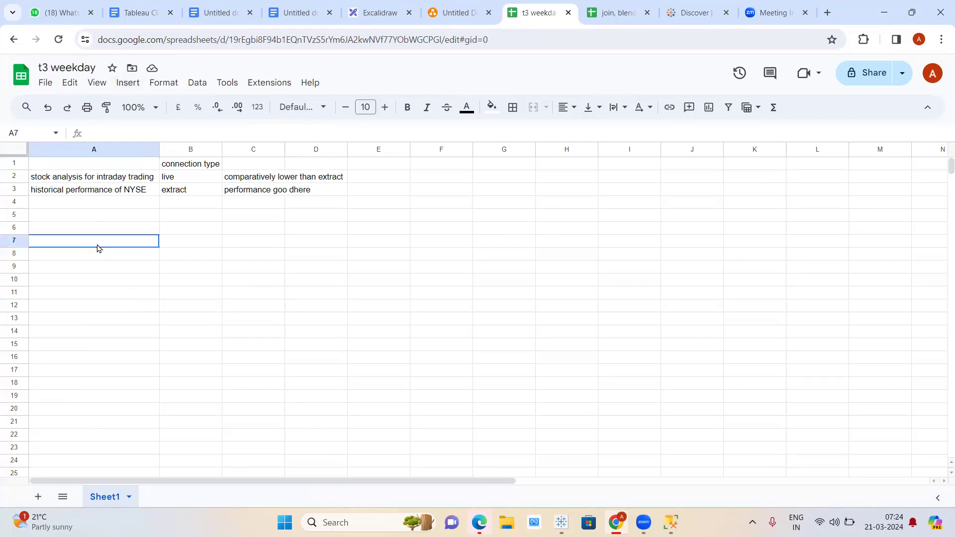
type("dimens")
key("BackSpace")
key("BackSpace")
type("nsion")
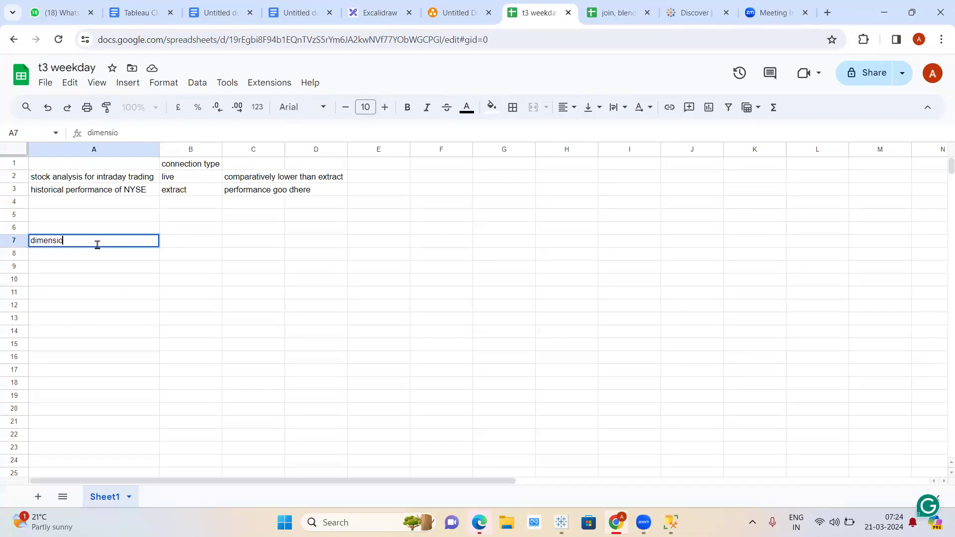
key("Tab")
type("measure")
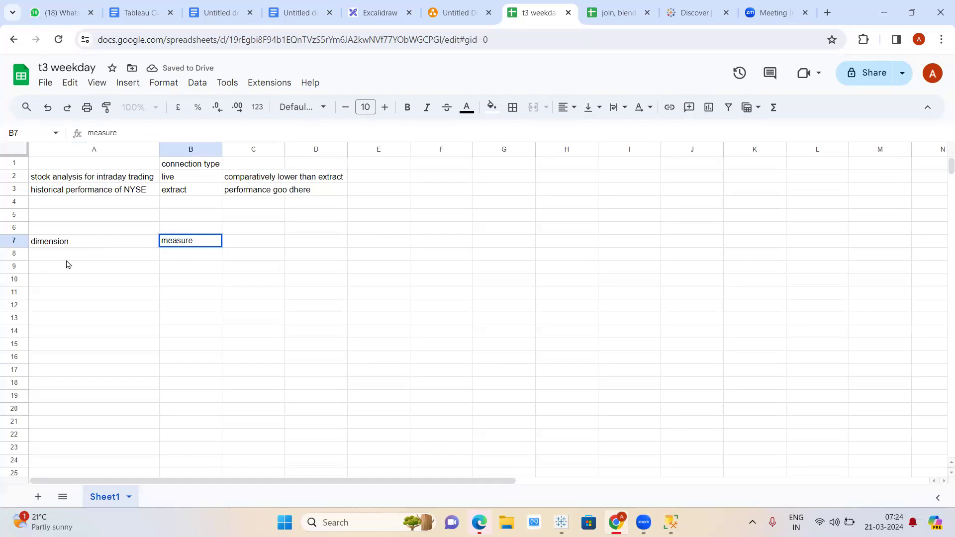
left_click(76, 255)
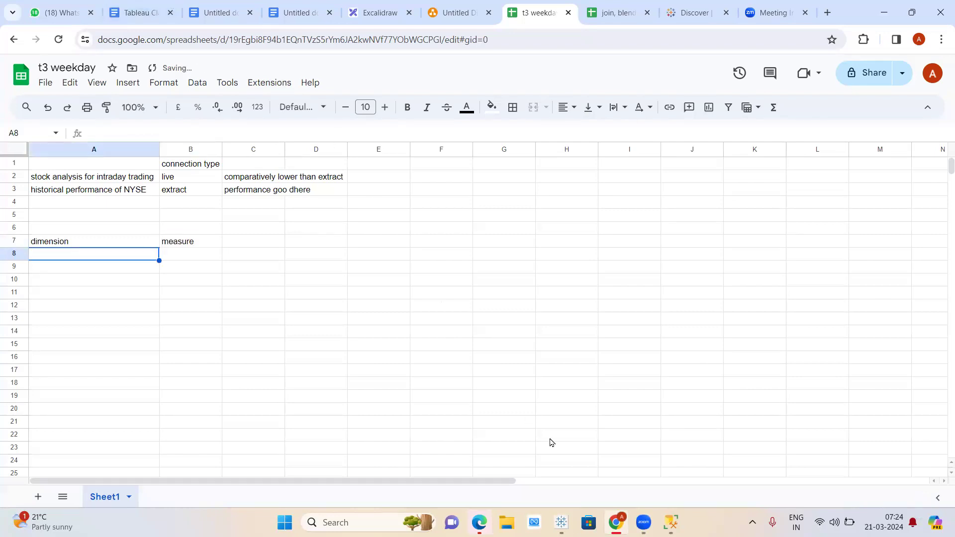
key("alt+Tab")
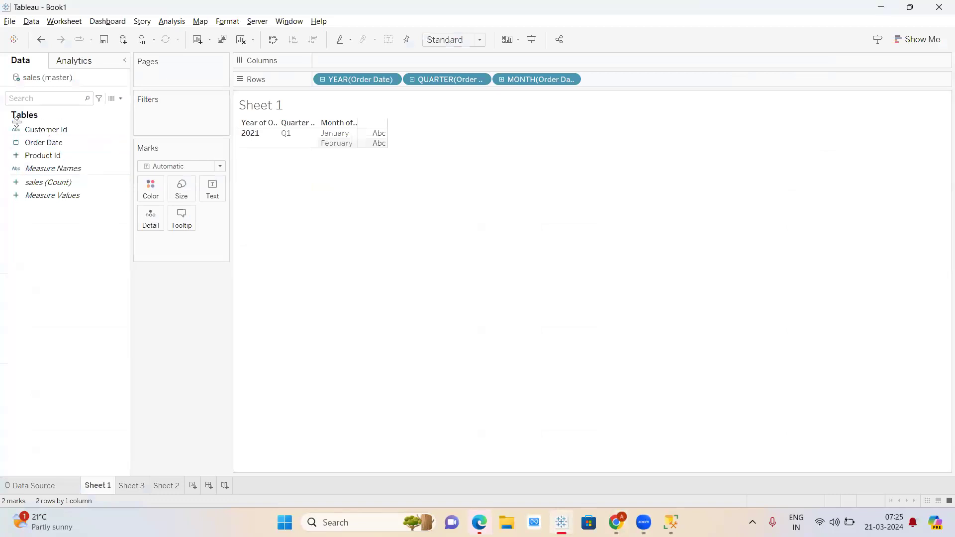
left_click(67, 130)
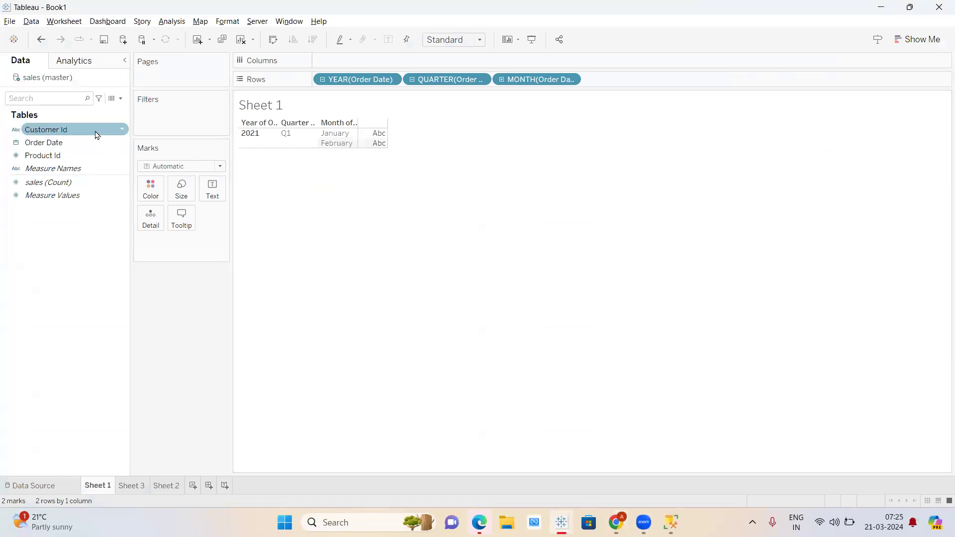
left_click(48, 195)
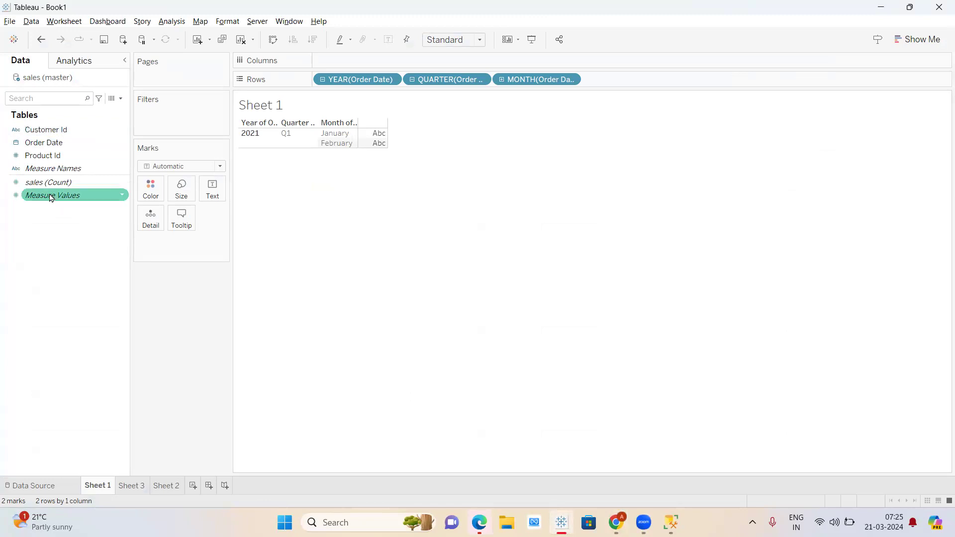
left_click(40, 184)
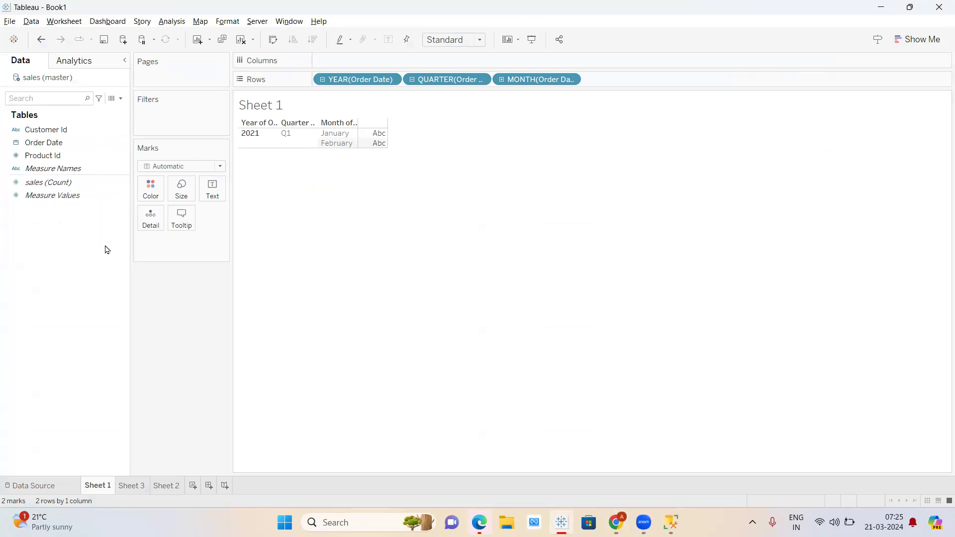
key("alt+Tab")
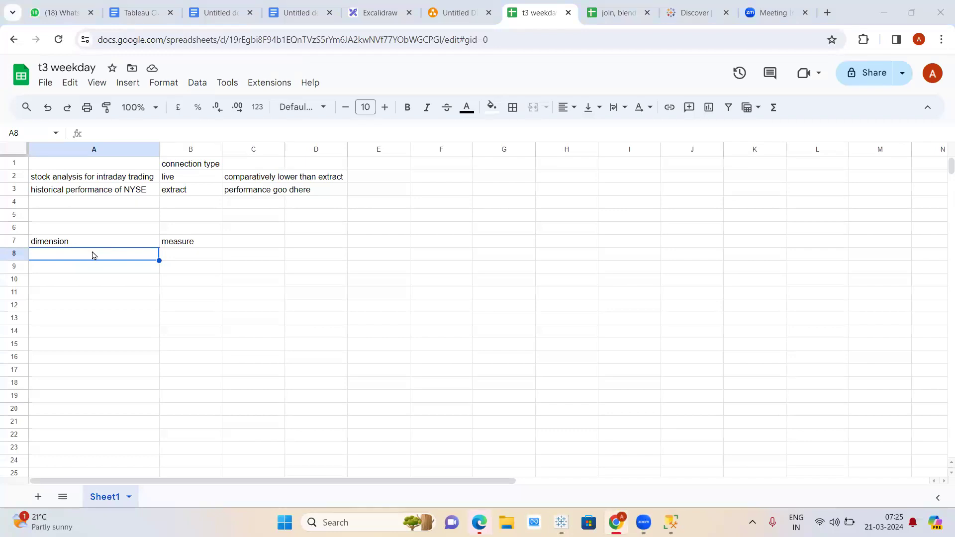
key("alt+Tab")
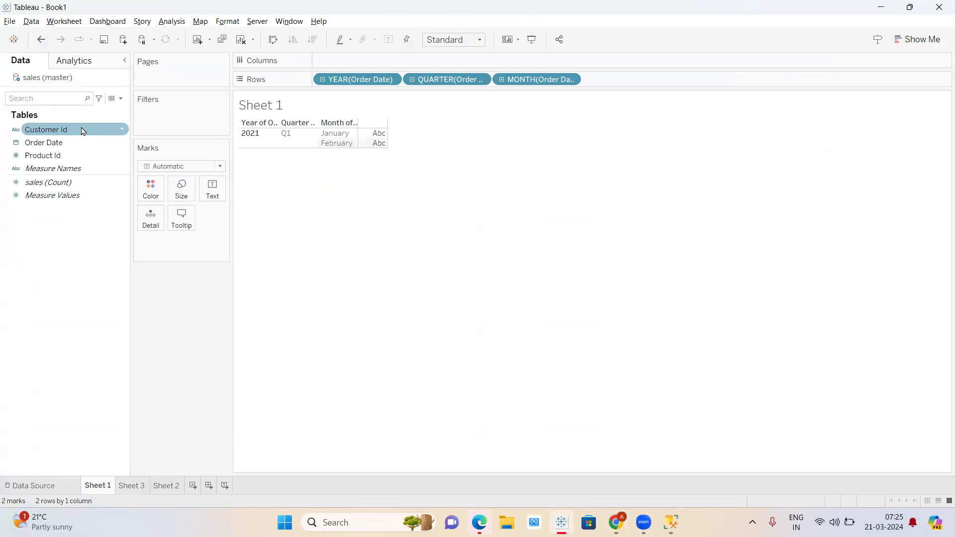
key("alt+Tab")
- Replace the row 7 headings with 'dicrete field' in A7 and 'continuous field' in B7
left_click(90, 243)
key("Delete")
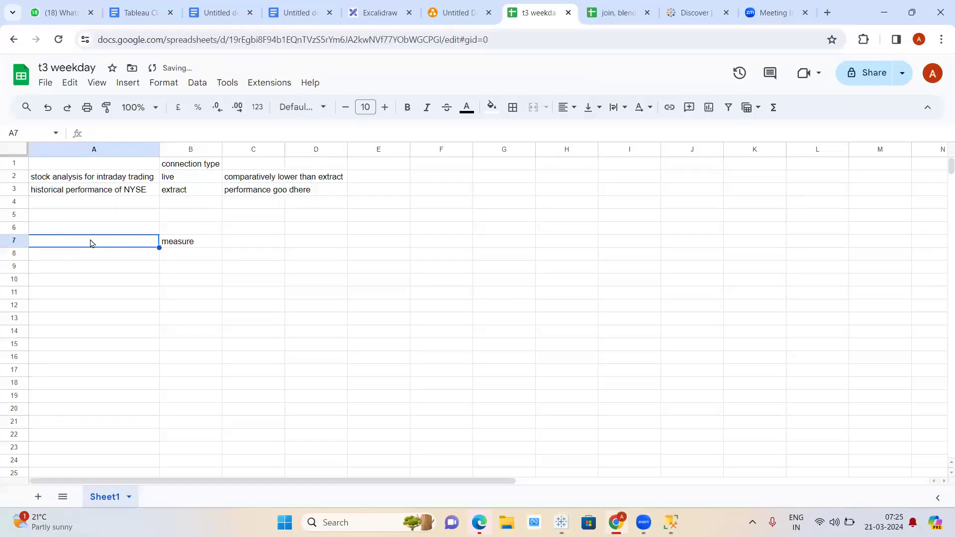
left_click(205, 241)
key("Delete")
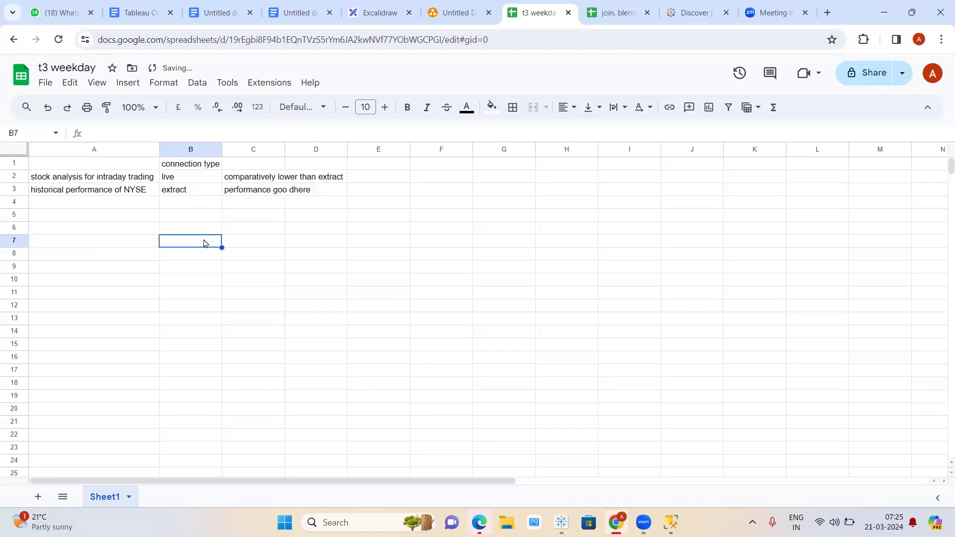
left_click(129, 243)
type("dicr")
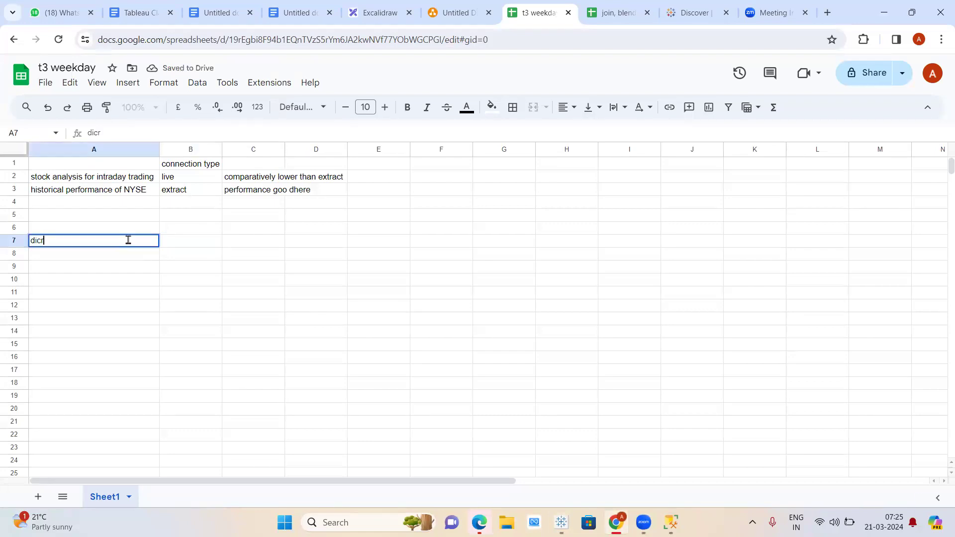
type("ete field")
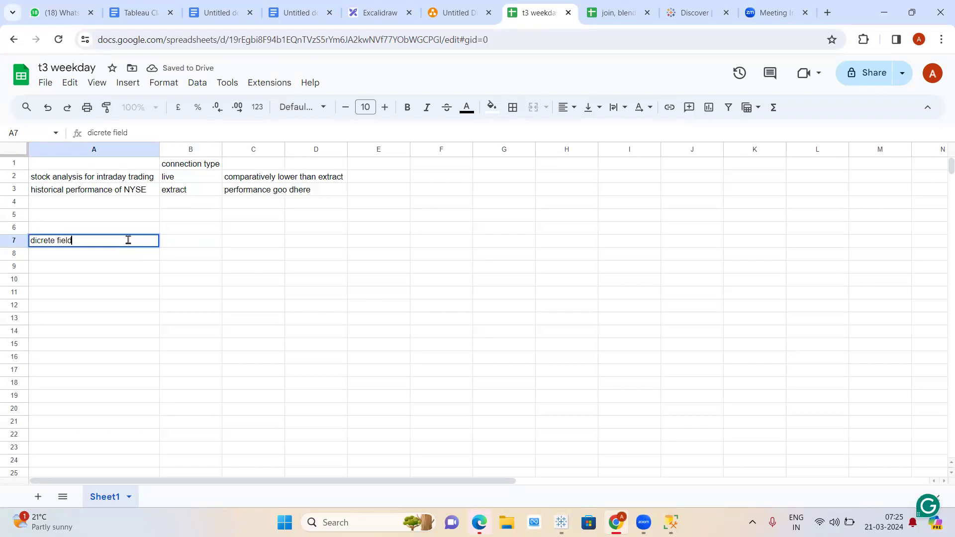
key("Tab")
type("contin")
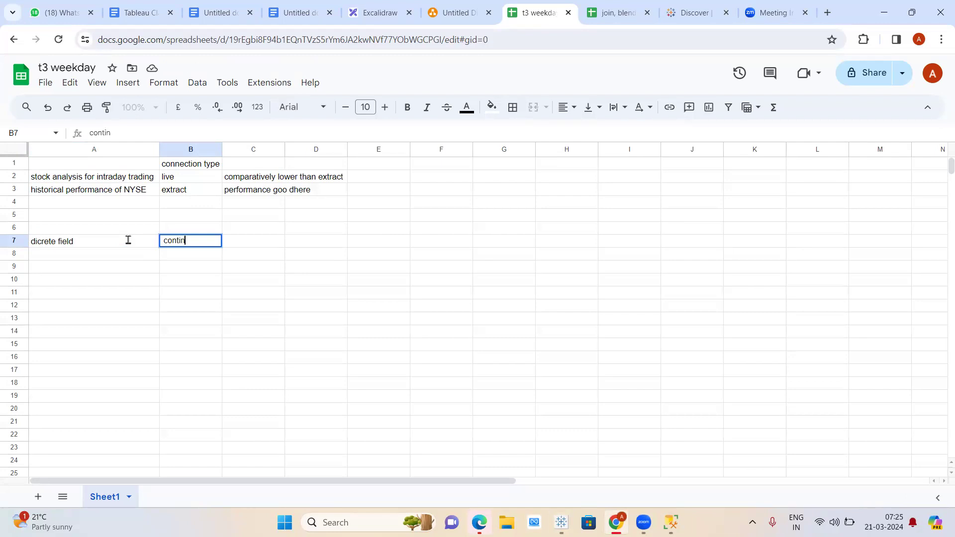
type("uous field")
key("Return")
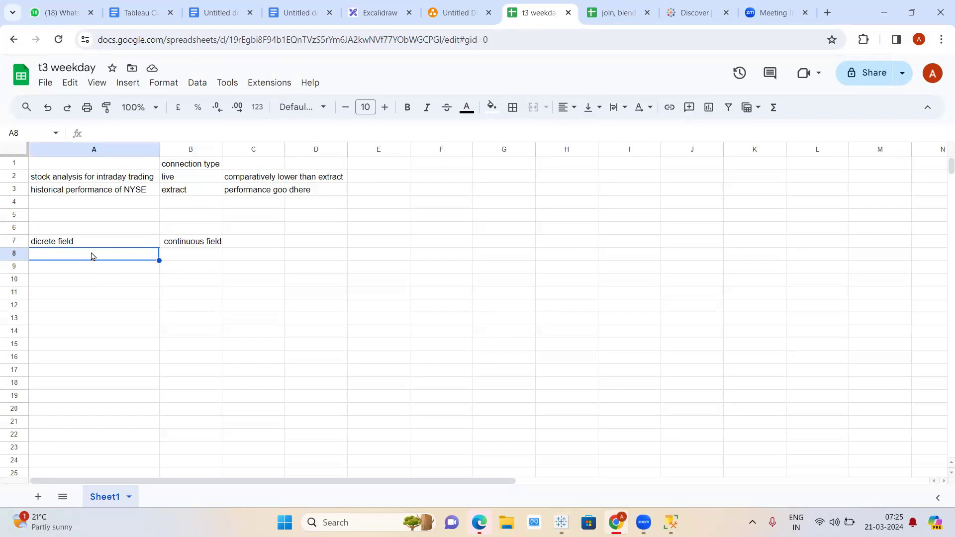
- List the numbers 1, 2, 3 and 4 in cells A8 through A11
type("1")
key("Return")
type("2")
key("Return")
type("3")
key("Return")
type("4")
key("Return")
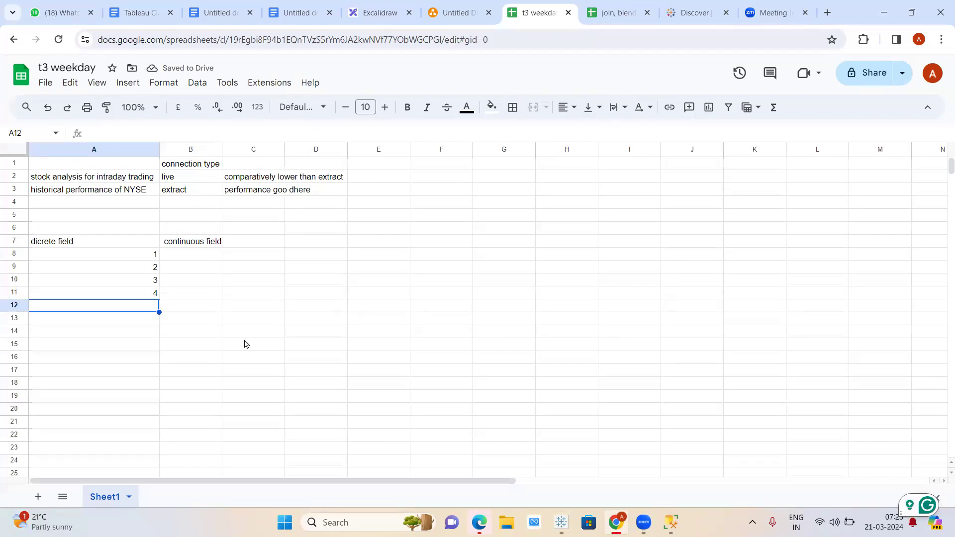
left_click(190, 255)
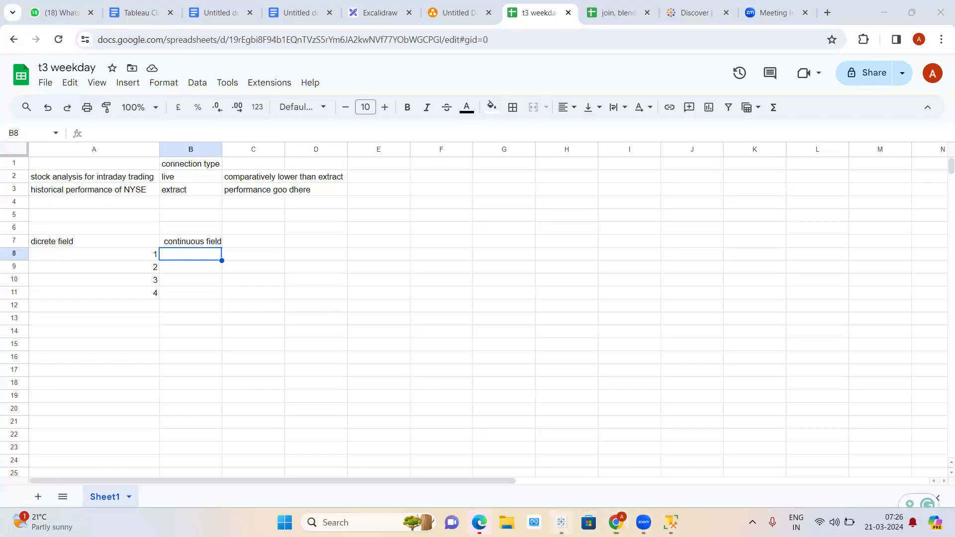
left_click(562, 523)
left_click(616, 523)
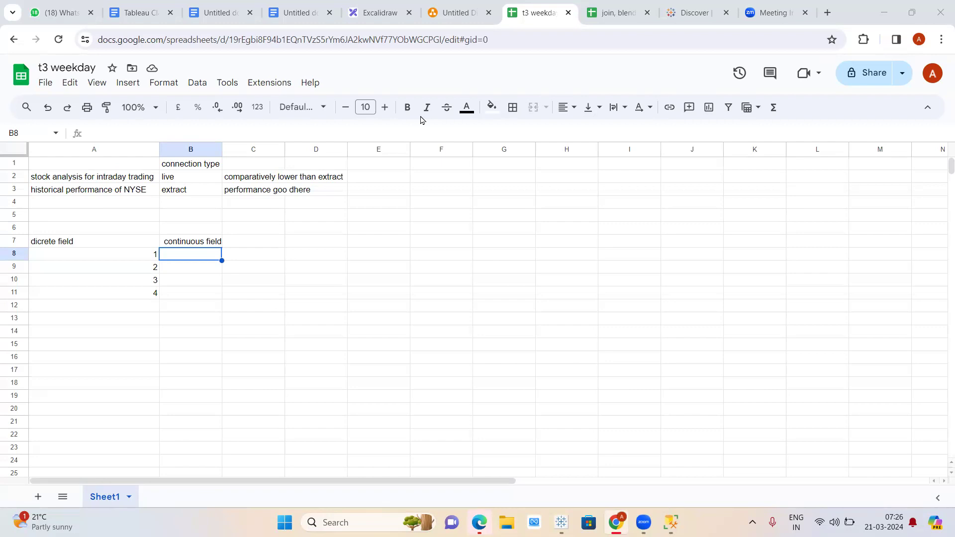
- Remove the YEAR, QUARTER and MONTH Order Date pills from Sheet 1's Rows, then return to the spreadsheet
left_click(562, 522)
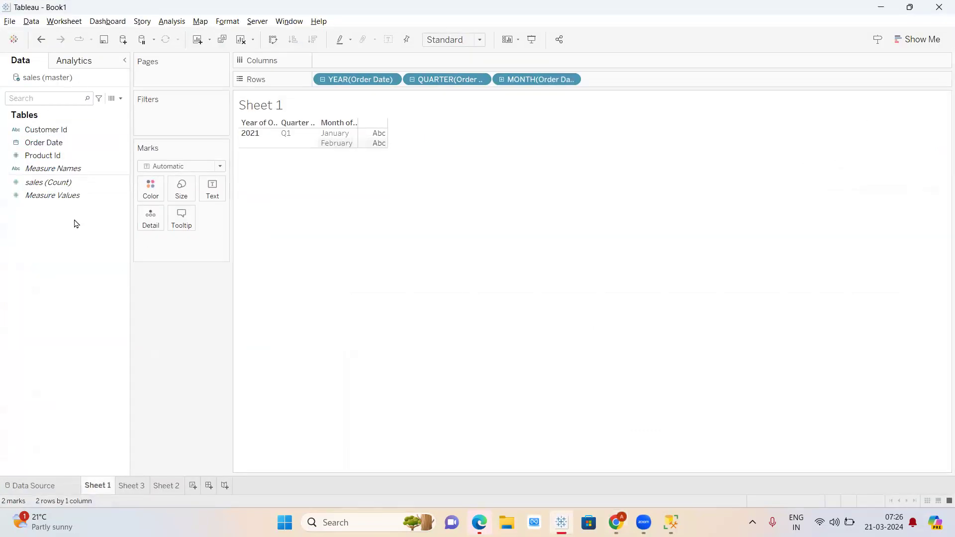
left_click_drag(357, 79, 40, 199)
left_click_drag(353, 80, 31, 195)
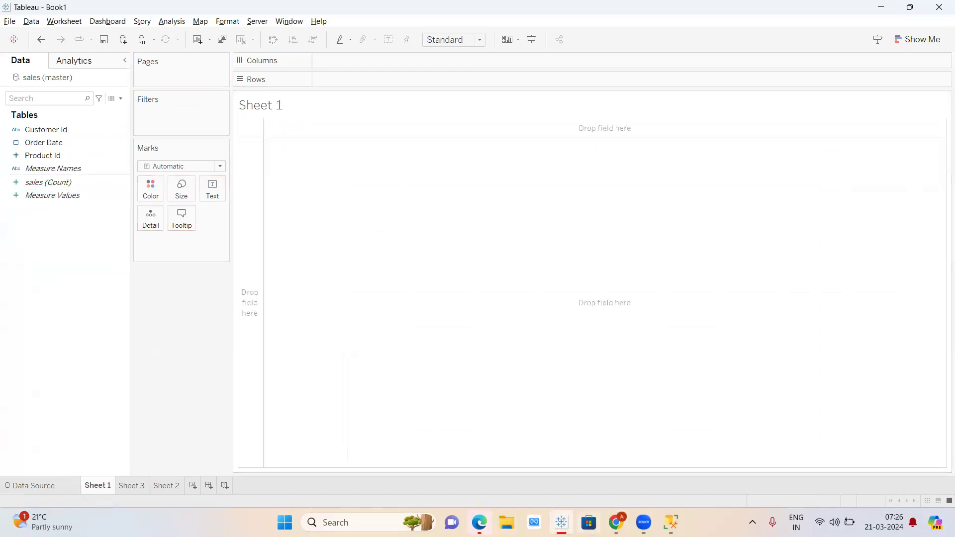
left_click(616, 522)
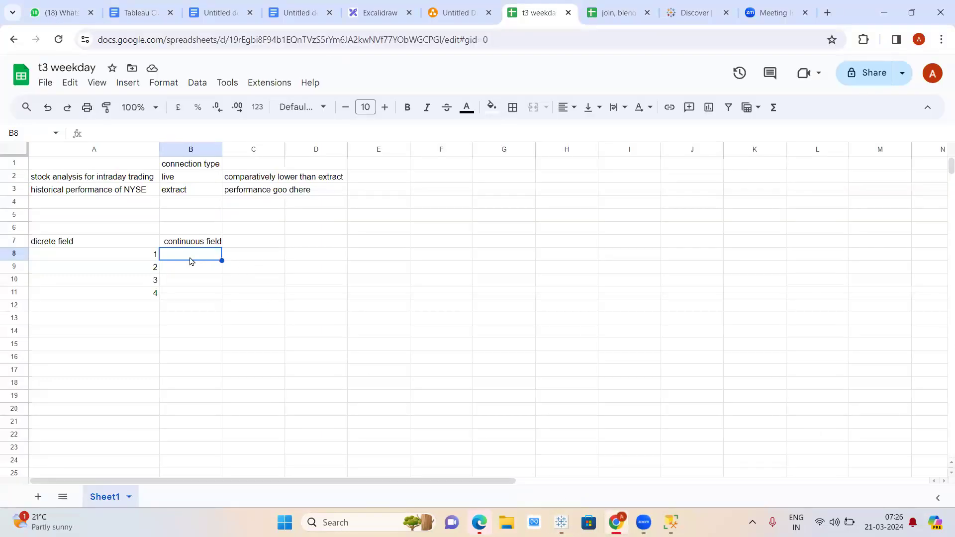
- Switch back to the Tableau window showing the empty Sheet 1
key("alt+Tab")
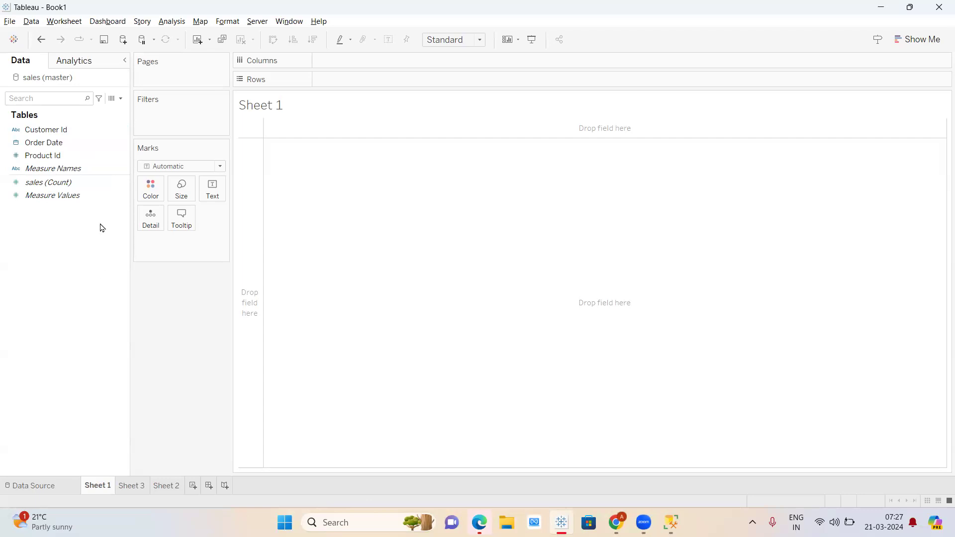
- Put YEAR(Order Date) and CNT(sales) on Rows, giving a single 2021 bar reaching 15
left_click(63, 131)
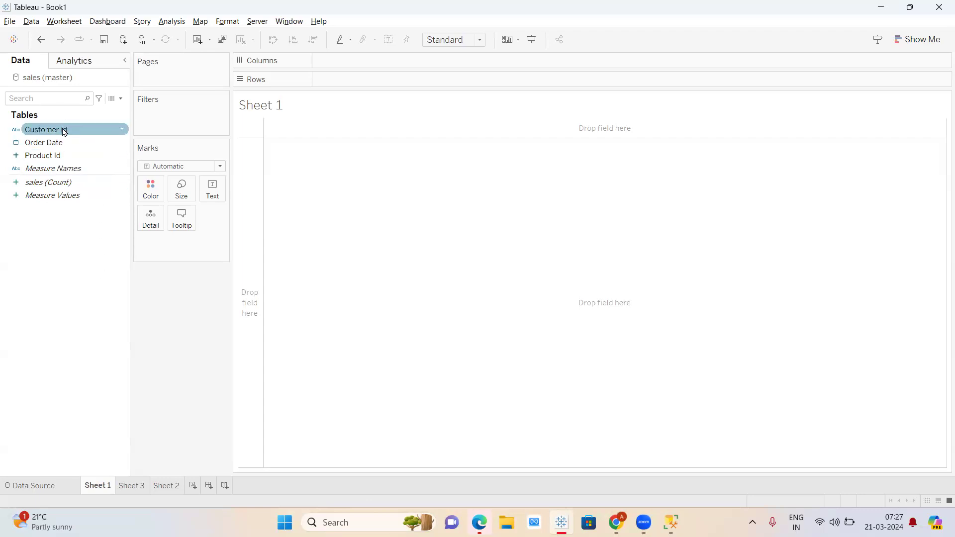
left_click(61, 144)
left_click_drag(65, 143, 367, 81)
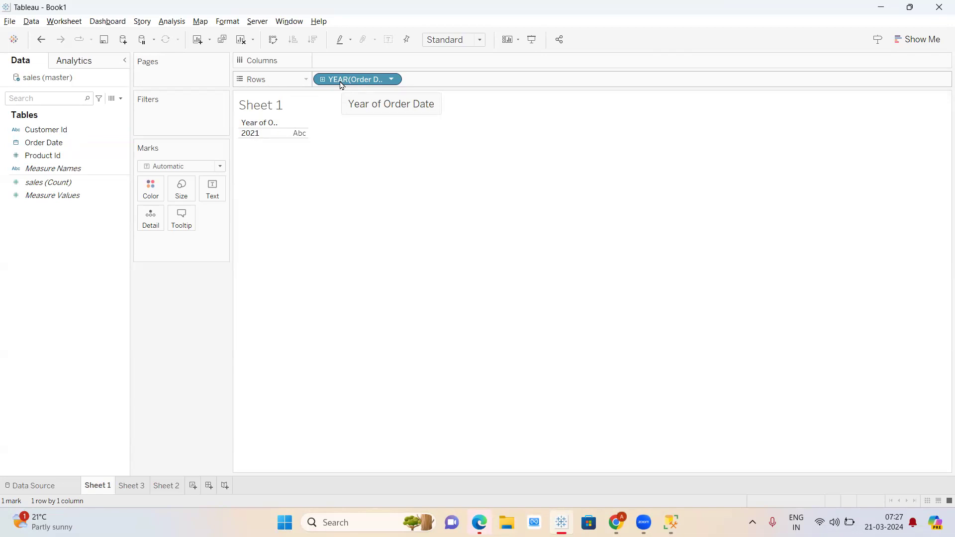
left_click_drag(64, 187, 459, 83)
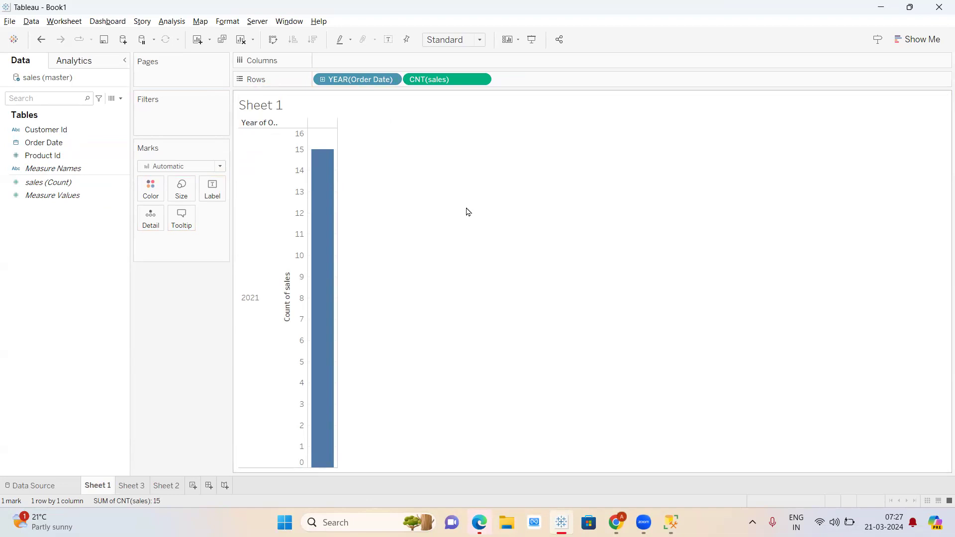
- Replace the numbers 1–4 with 'dcrete dimension' in A8 and 'discrete measure' in A9
mouse_move(324, 329)
left_click(616, 522)
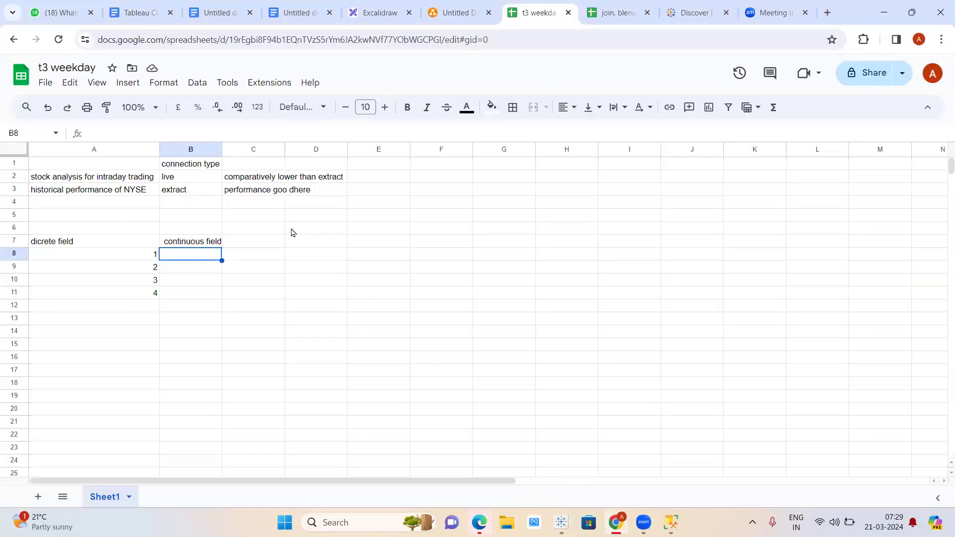
left_click_drag(151, 255, 156, 321)
key("Delete")
left_click(99, 257)
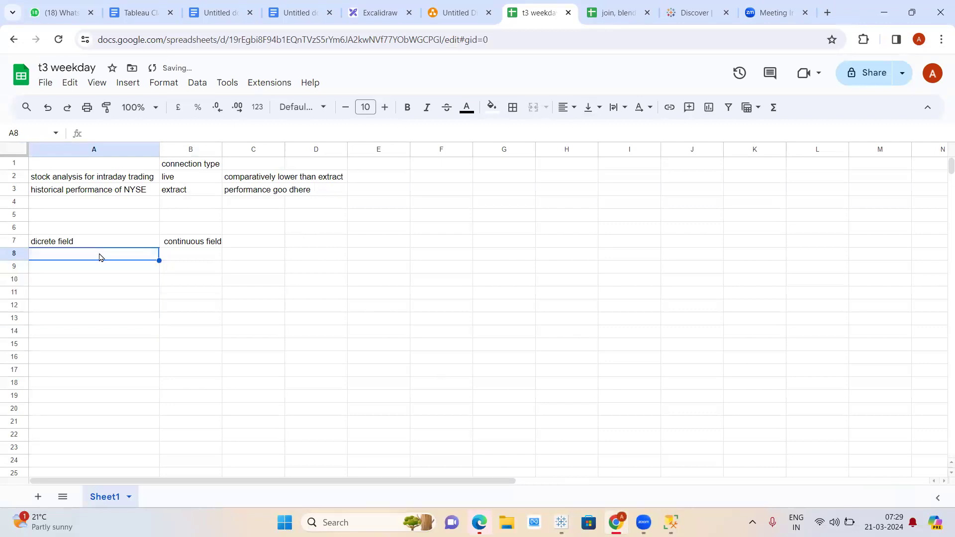
type("dcret")
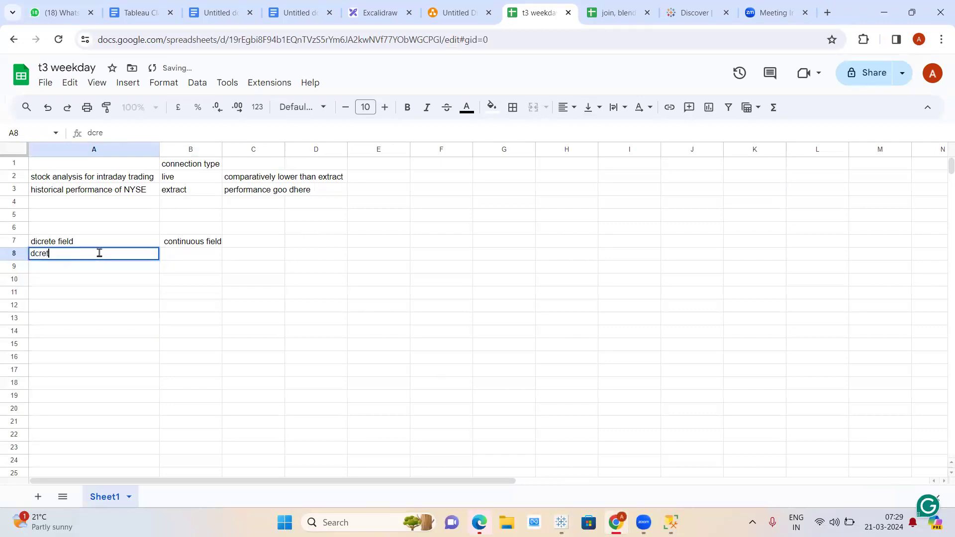
type("e dimension")
key("Return")
type("discret")
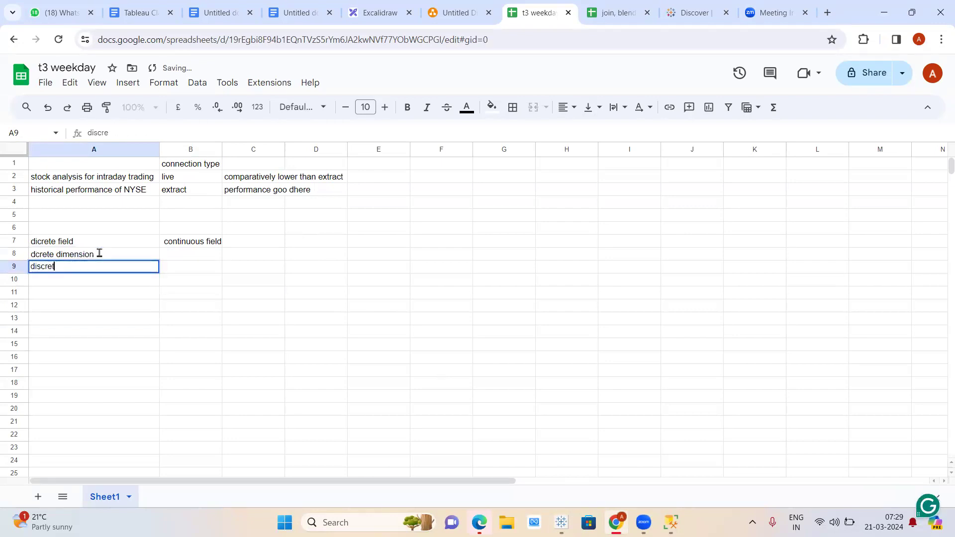
type("e measure")
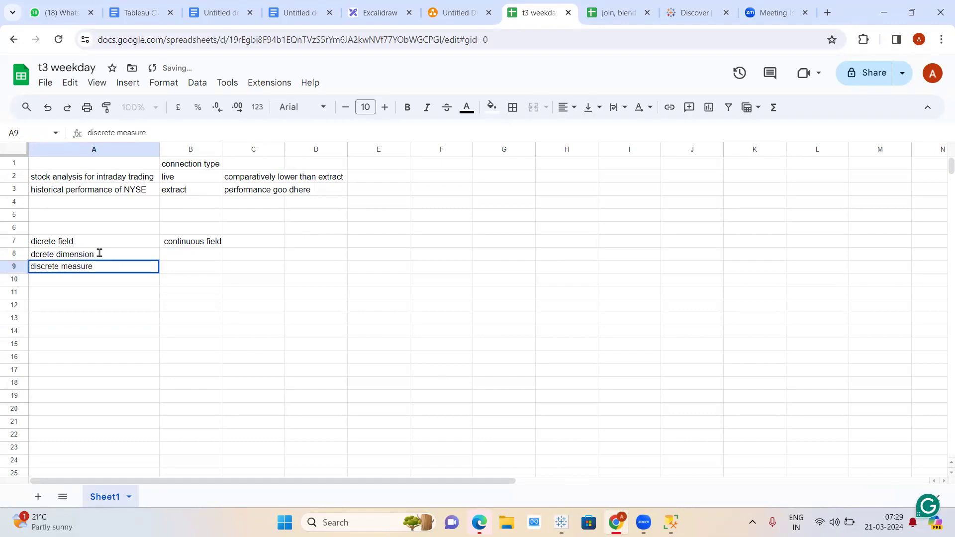
key("Tab")
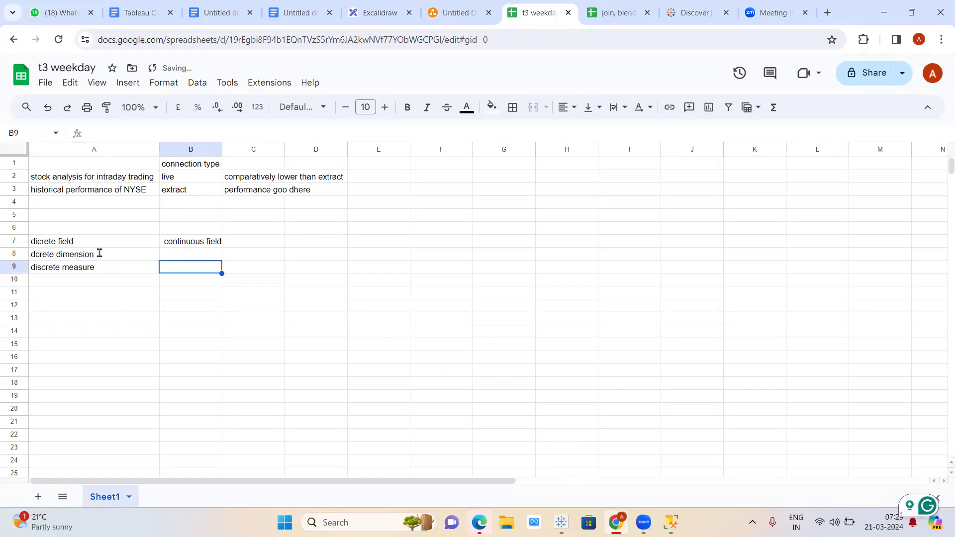
- Add 'continuous dimension' in B8 and 'countinuous measure' in B9, then autofit column B
key("Up")
type("con")
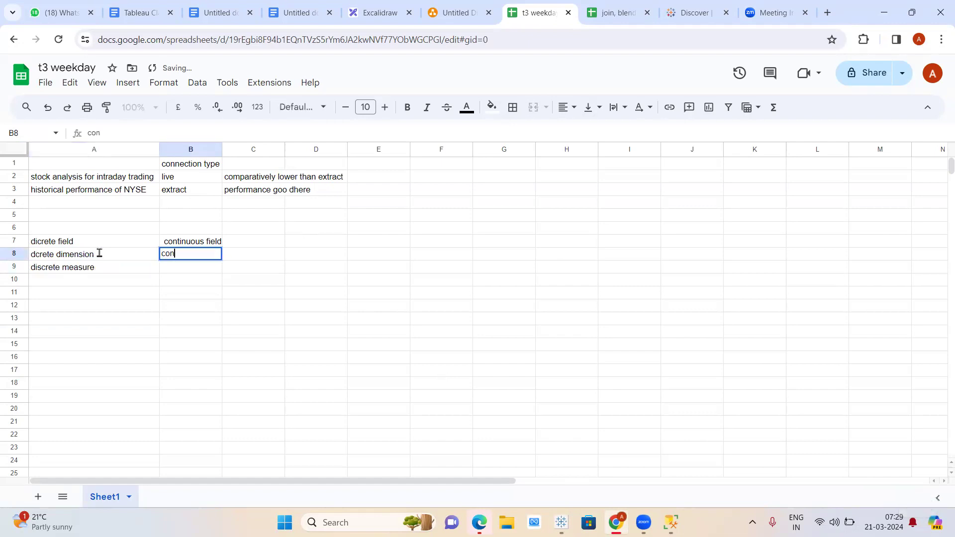
type("tinuous dimension")
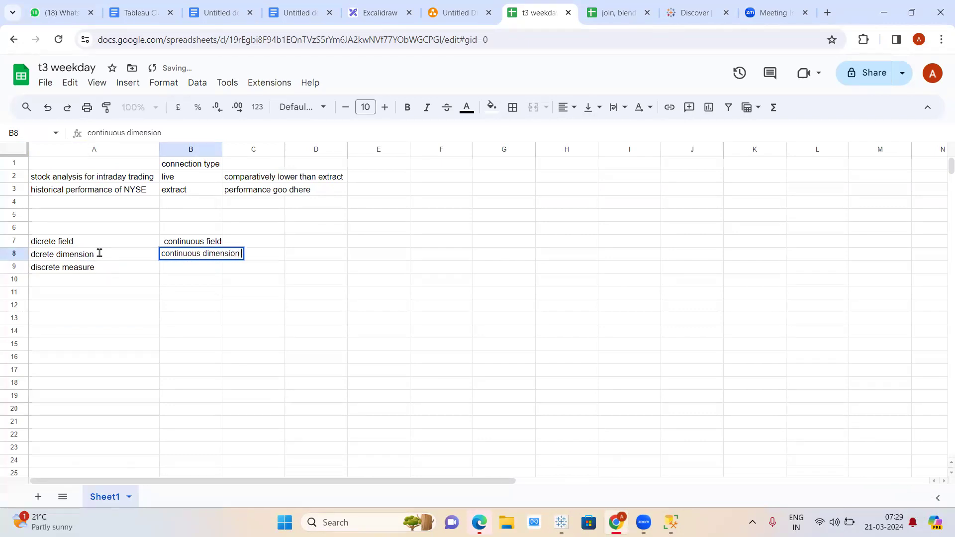
key("Return")
type("counit")
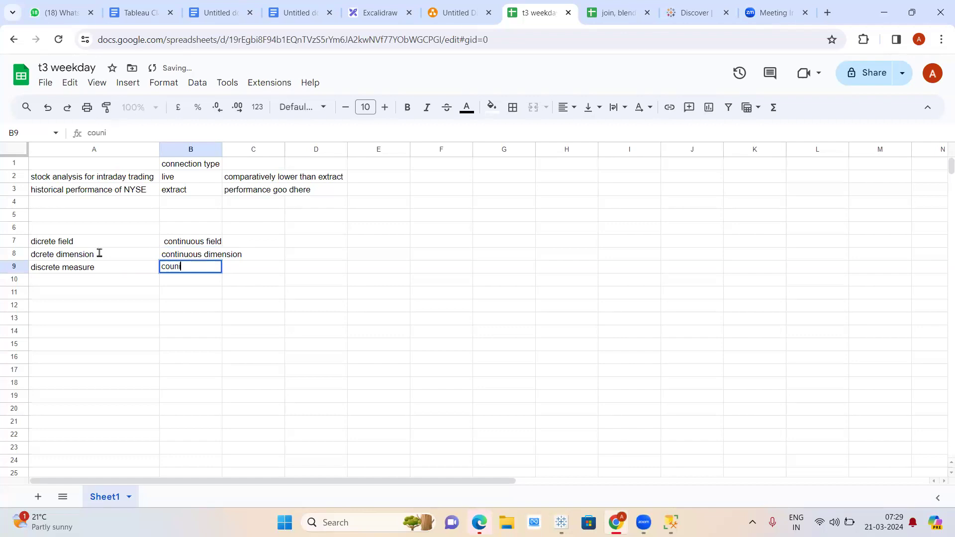
key("BackSpace")
key("BackSpace")
type("tinuous measure")
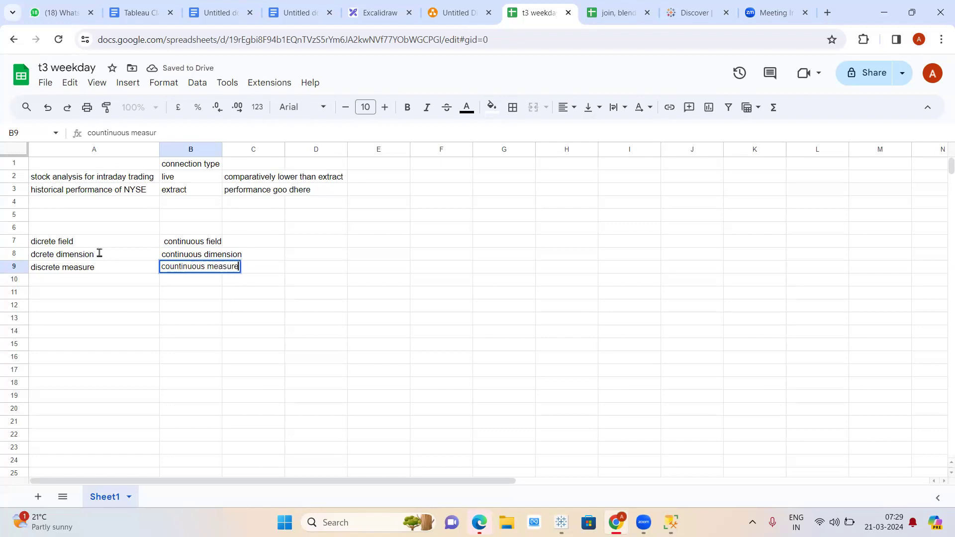
key("Return")
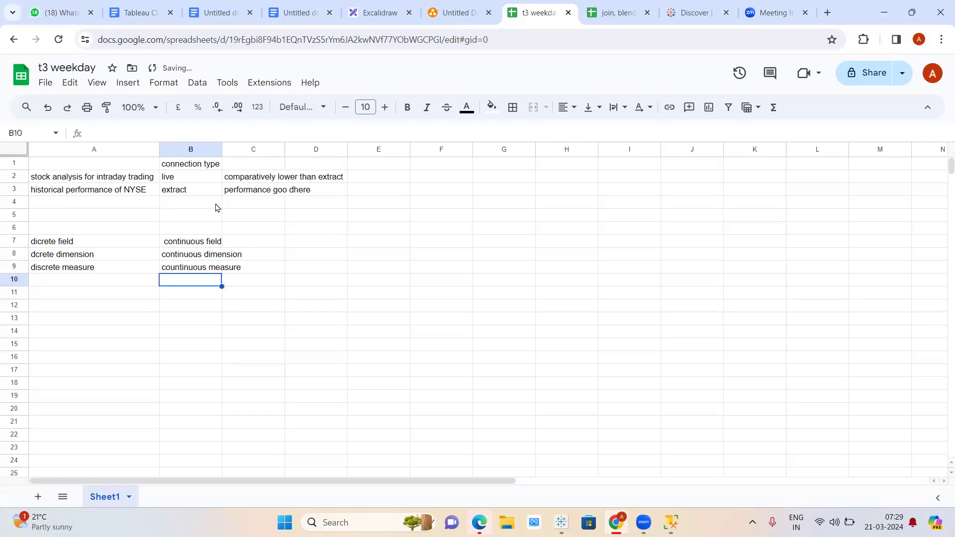
double_click(222, 149)
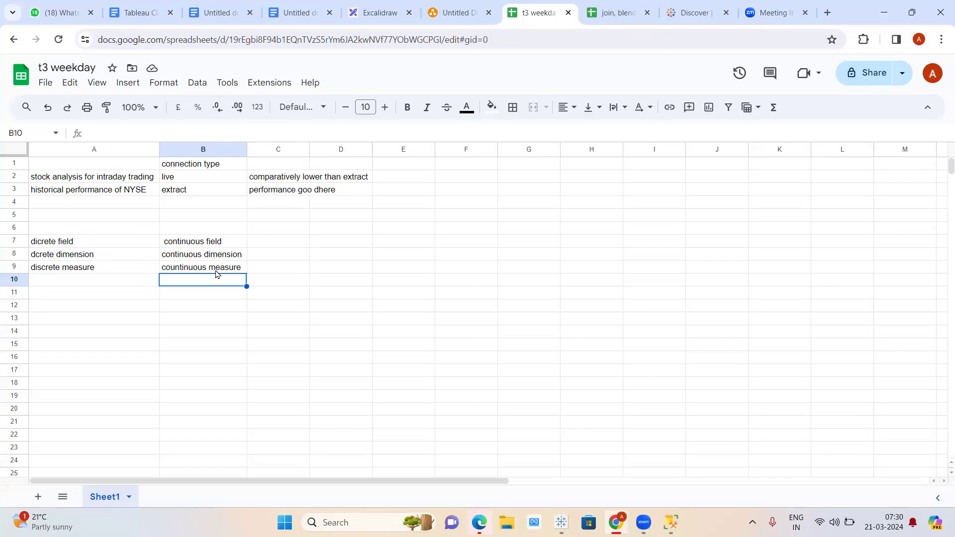
- Note 'headers' in A11 and 'axis' in B11, then bring the Tableau workbook back to the front
left_click(78, 294)
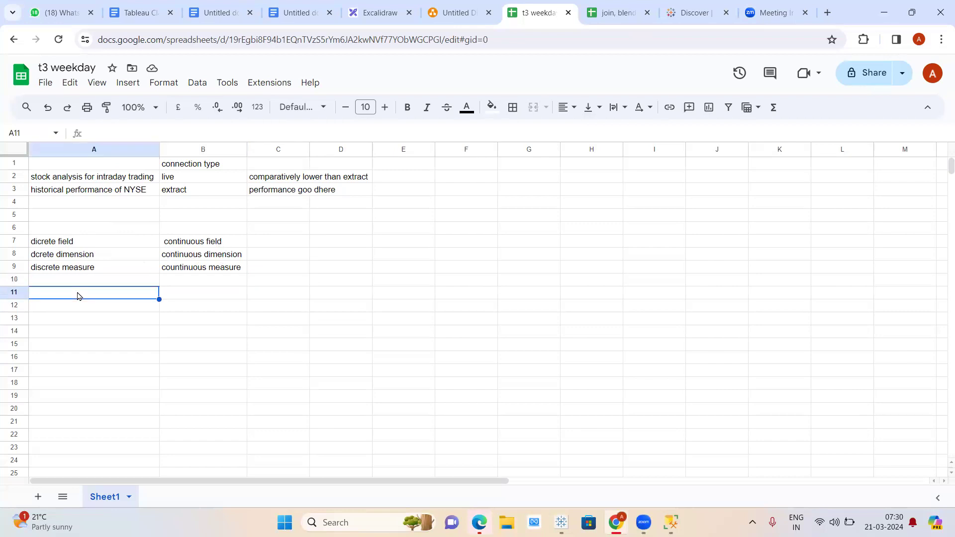
type("head")
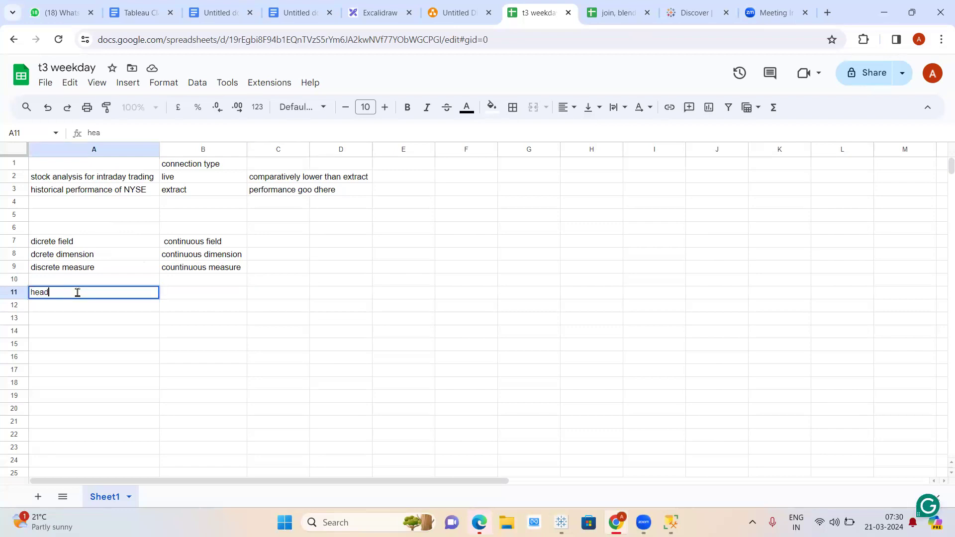
type("ers")
key("Tab")
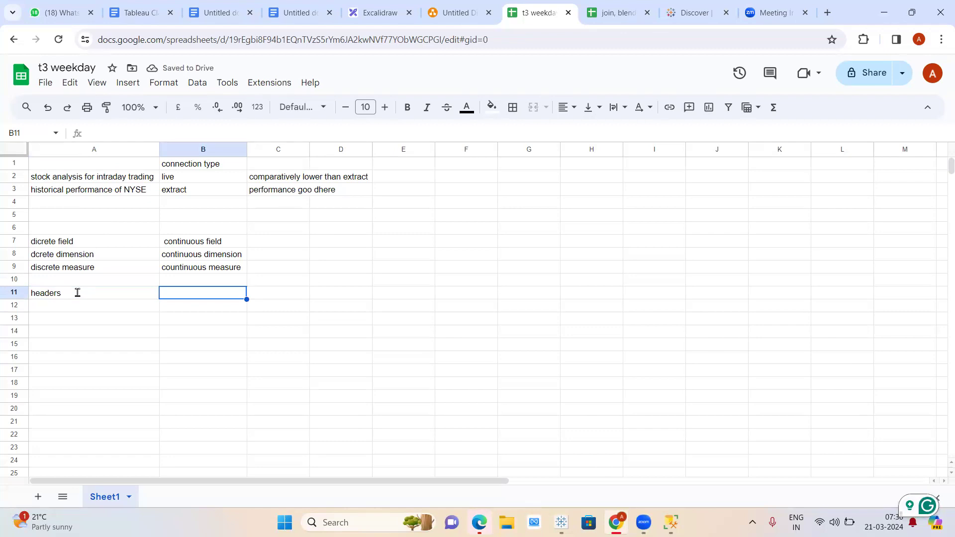
type("axis")
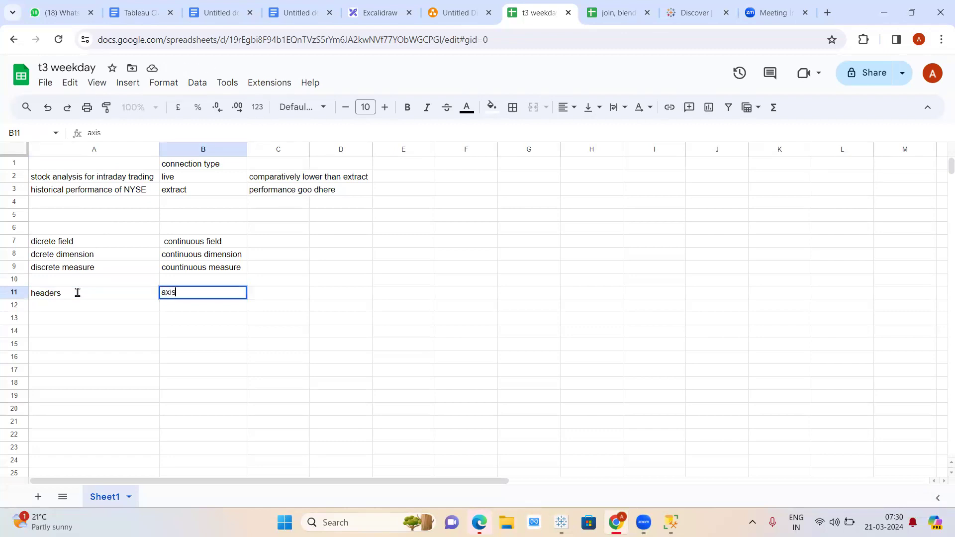
key("Return")
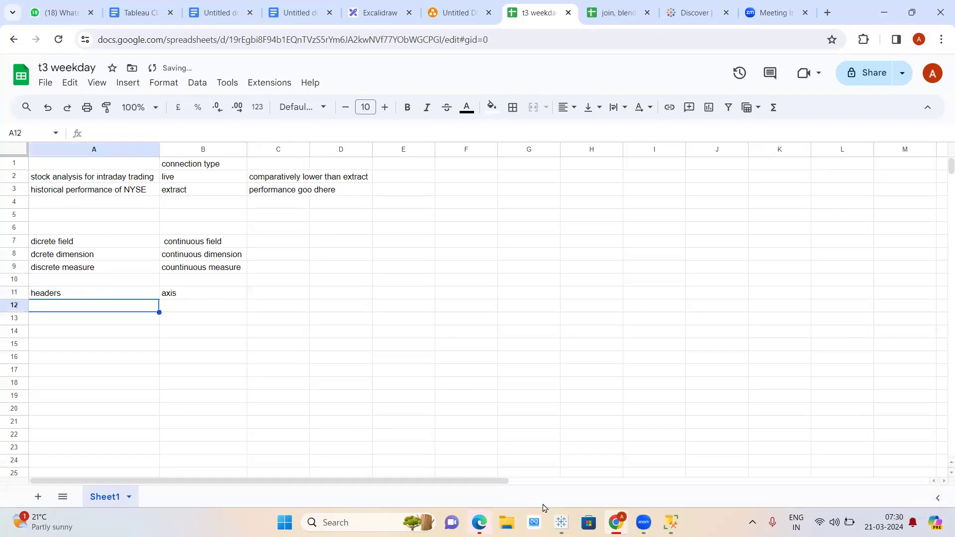
left_click(558, 519)
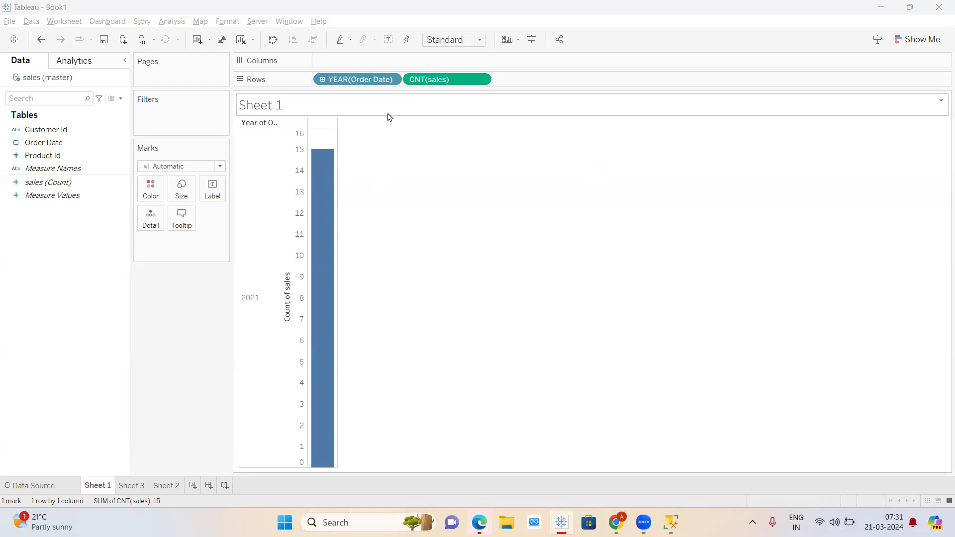
- Convert the Order Date field to continuous and switch to the empty Sheet 3
left_click(392, 80)
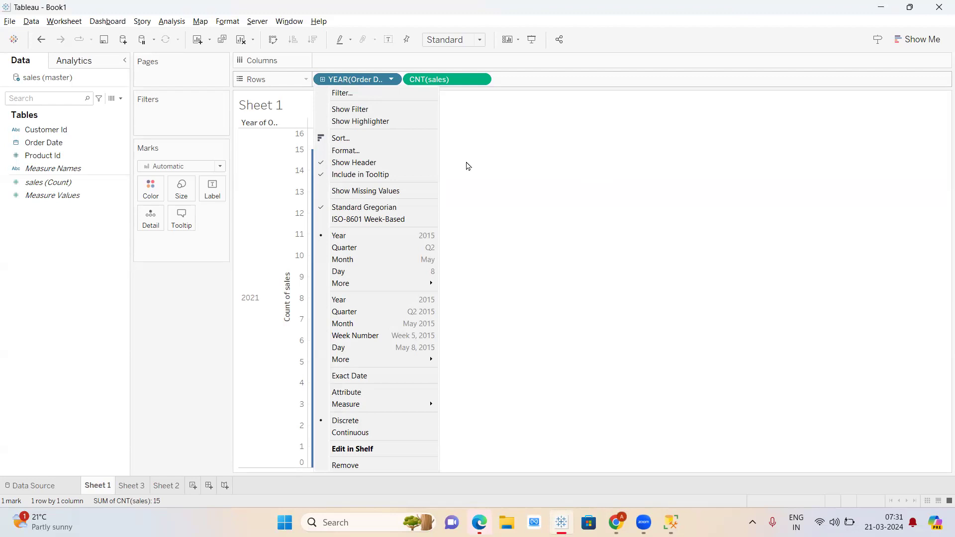
left_click(530, 210)
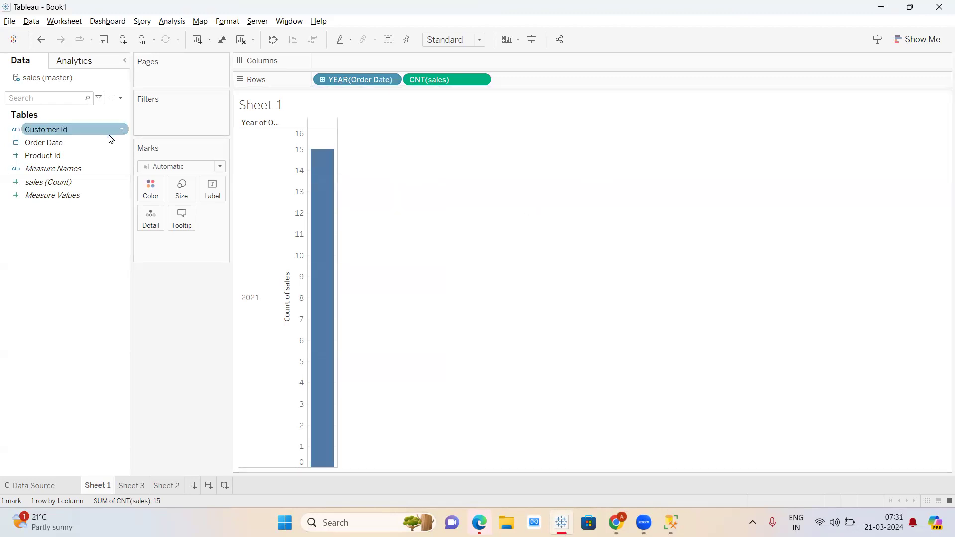
right_click(123, 144)
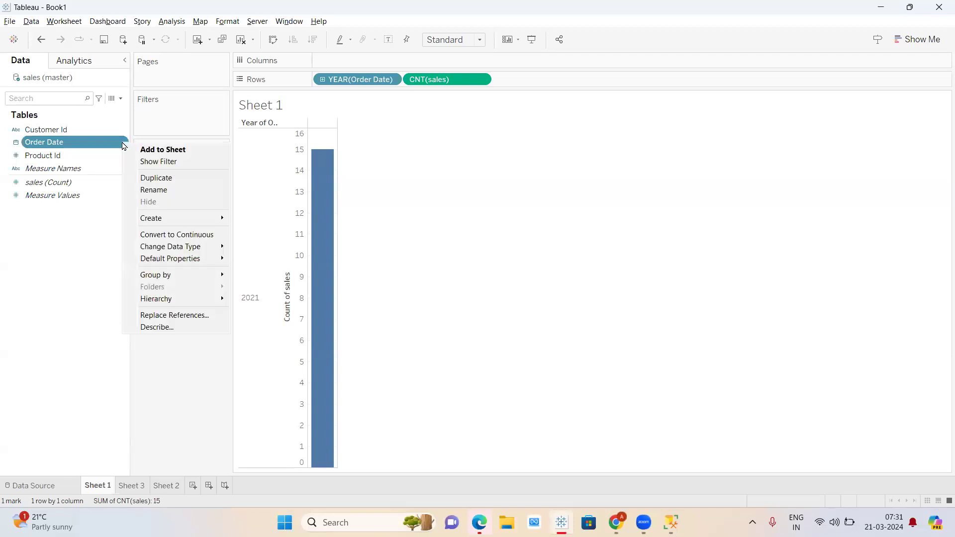
left_click(194, 234)
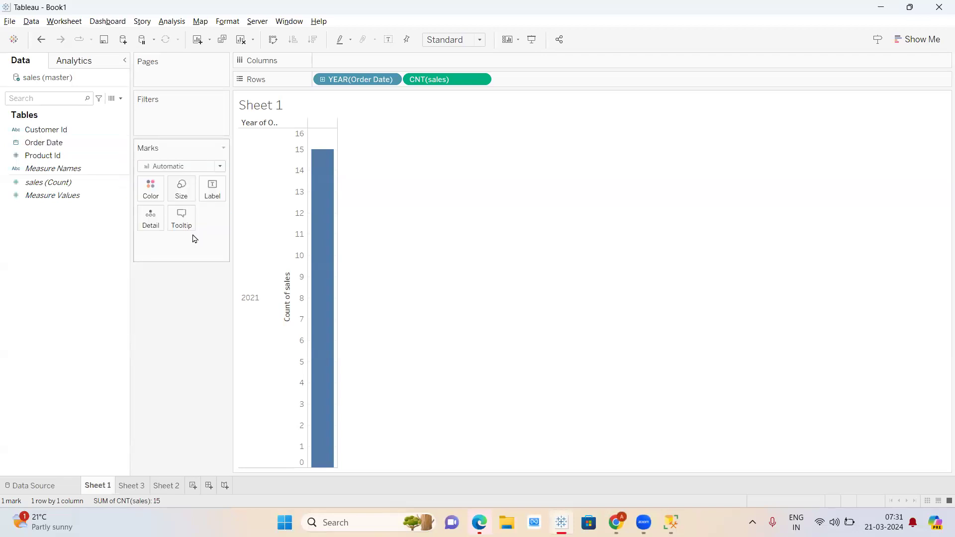
left_click(16, 142)
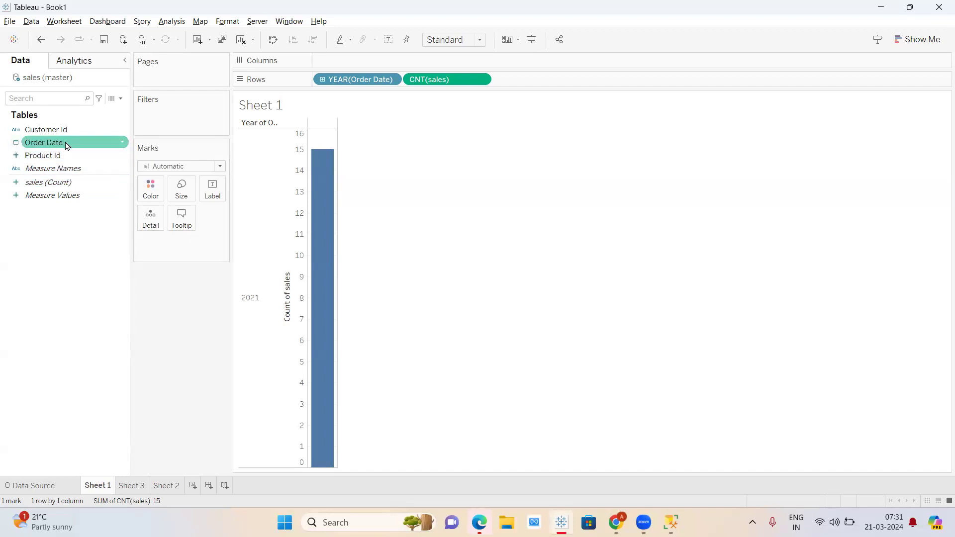
left_click(137, 491)
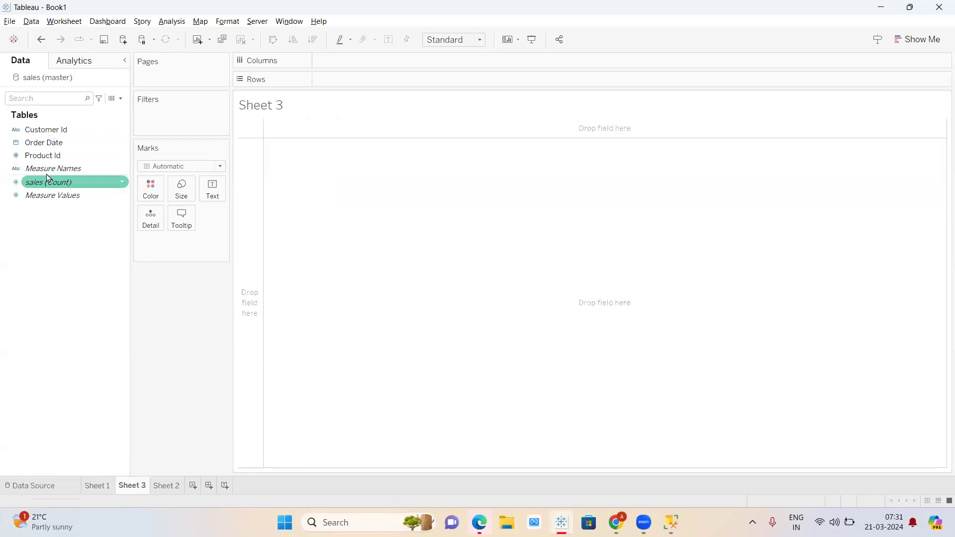
- Put continuous YEAR(Order Date) on Sheet 3's Rows, then switch to Sheet 2
left_click_drag(50, 142, 410, 76)
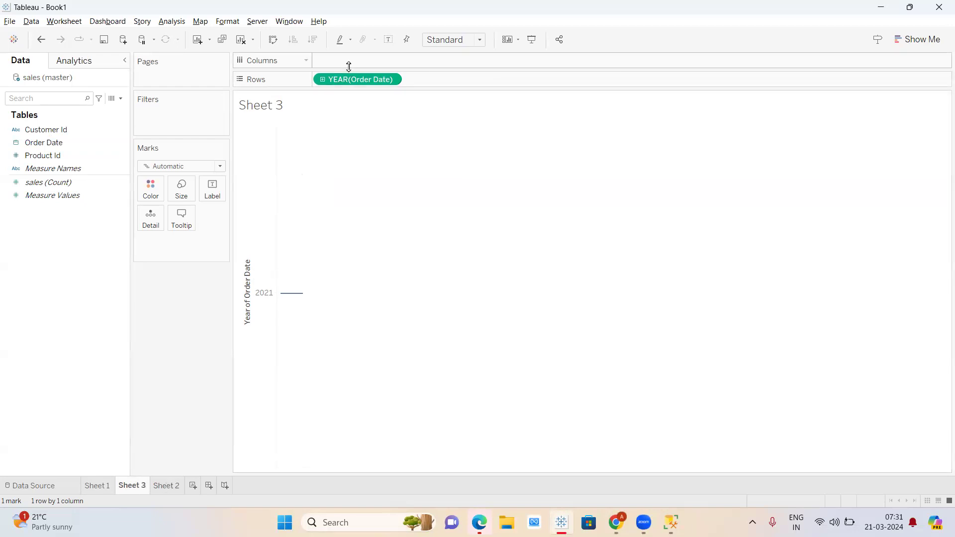
left_click(172, 487)
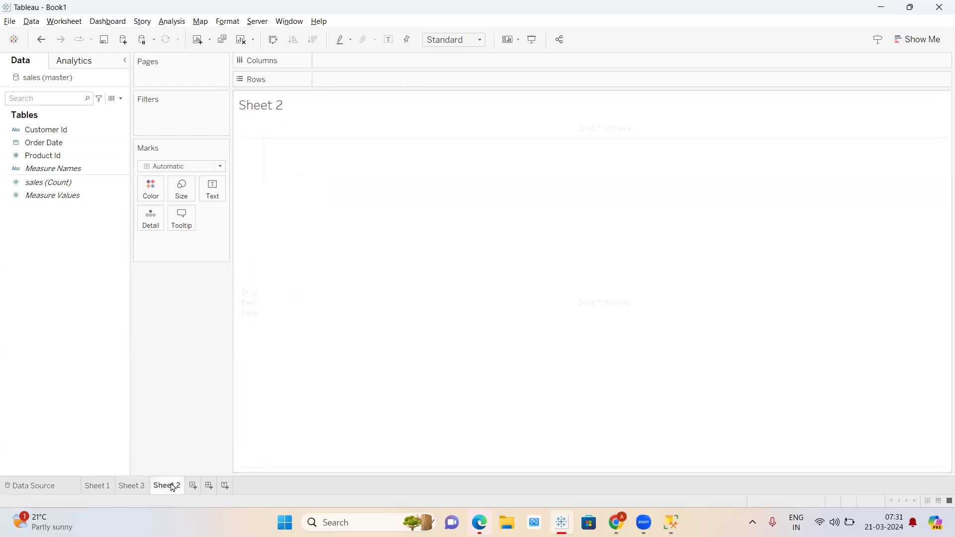
- Make sales (Count) discrete and put it on Rows as a 15 header, then clear Sheet 2
left_click(122, 182)
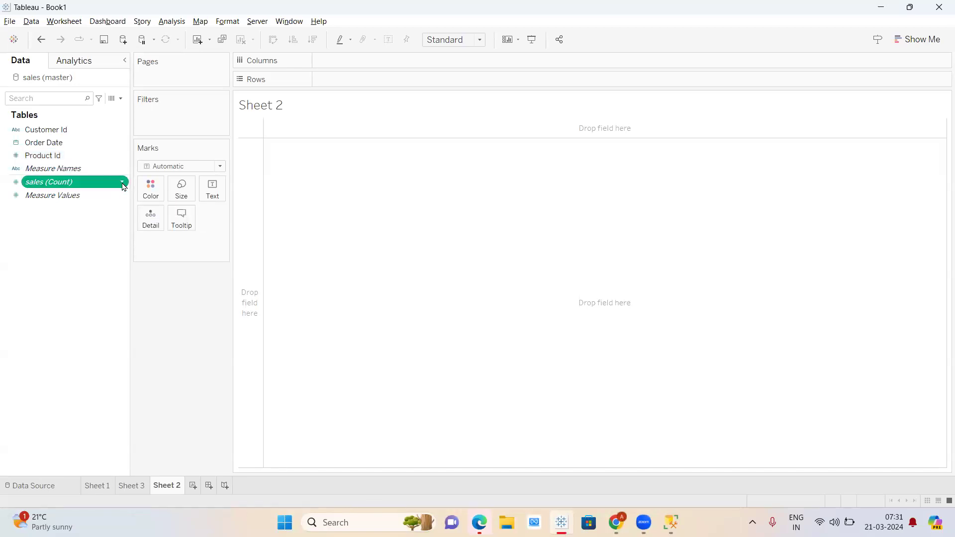
double_click(124, 185)
key("ctrl+z")
right_click(124, 186)
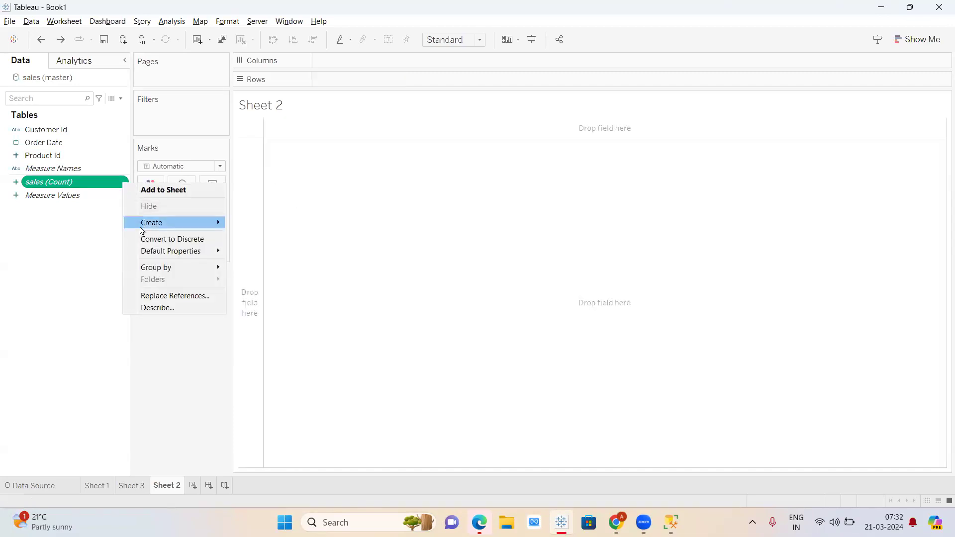
left_click(150, 240)
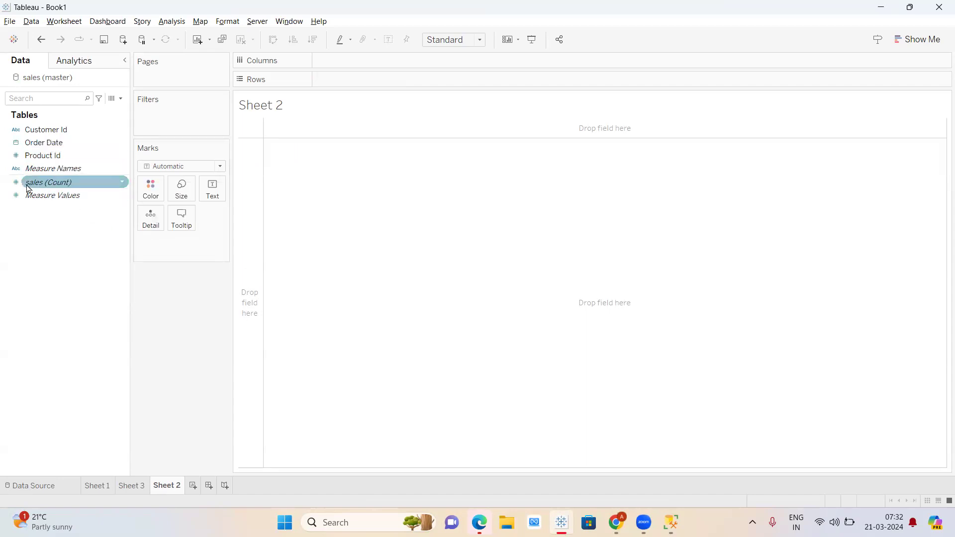
left_click_drag(68, 188, 368, 86)
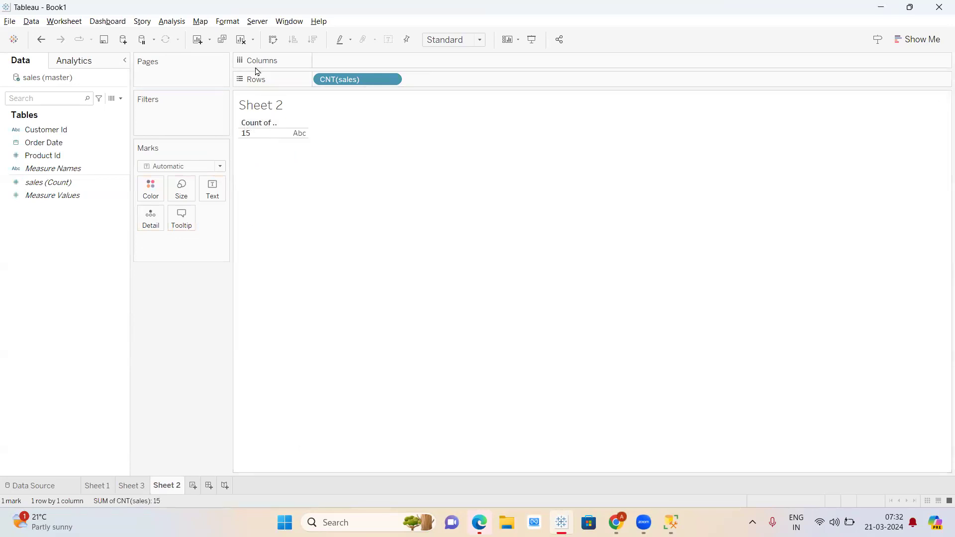
left_click(243, 40)
left_click(135, 485)
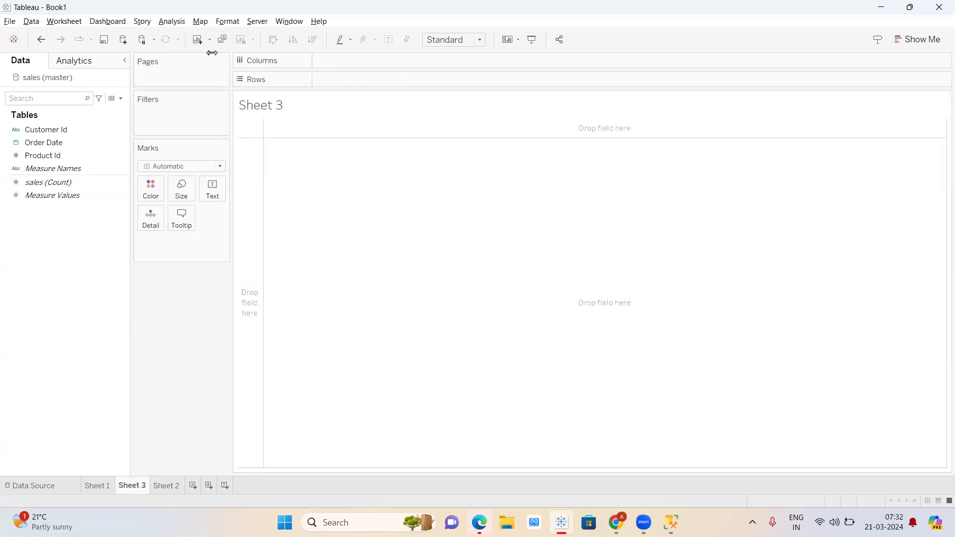
- Drag YEAR(Order Date) off Sheet 1's Rows, leaving only the CNT(sales) bar at 15
left_click(99, 486)
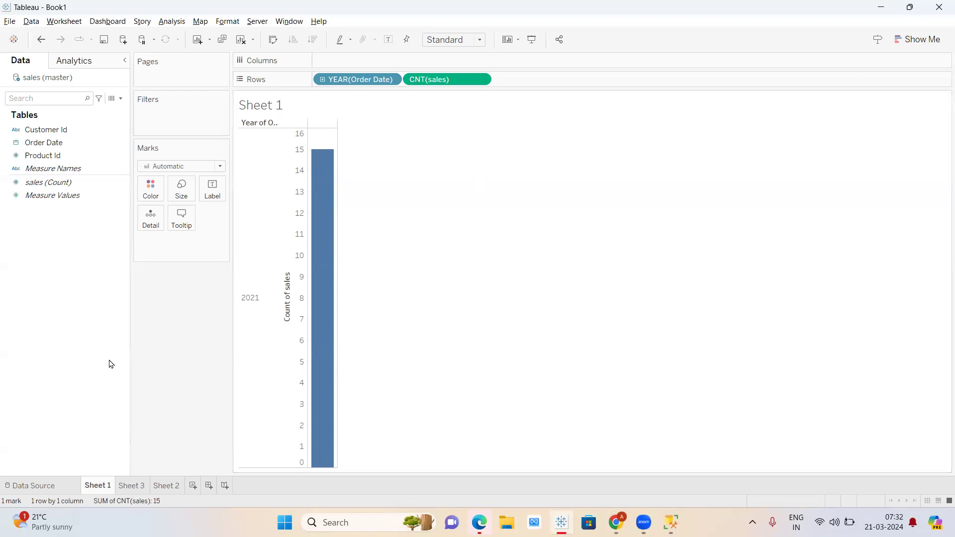
left_click_drag(369, 81, 90, 237)
left_click_drag(368, 85, 389, 72)
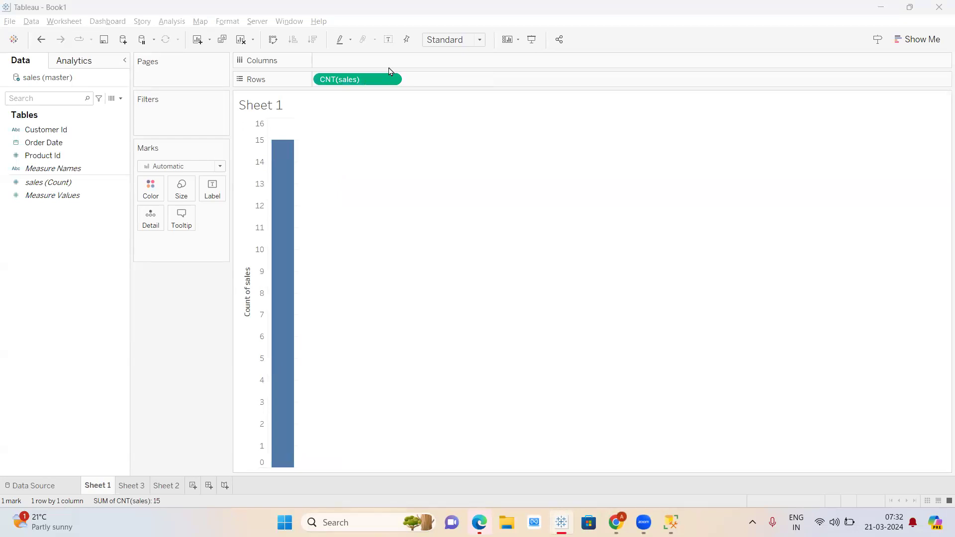
key("XF86AudioRaiseVolume")
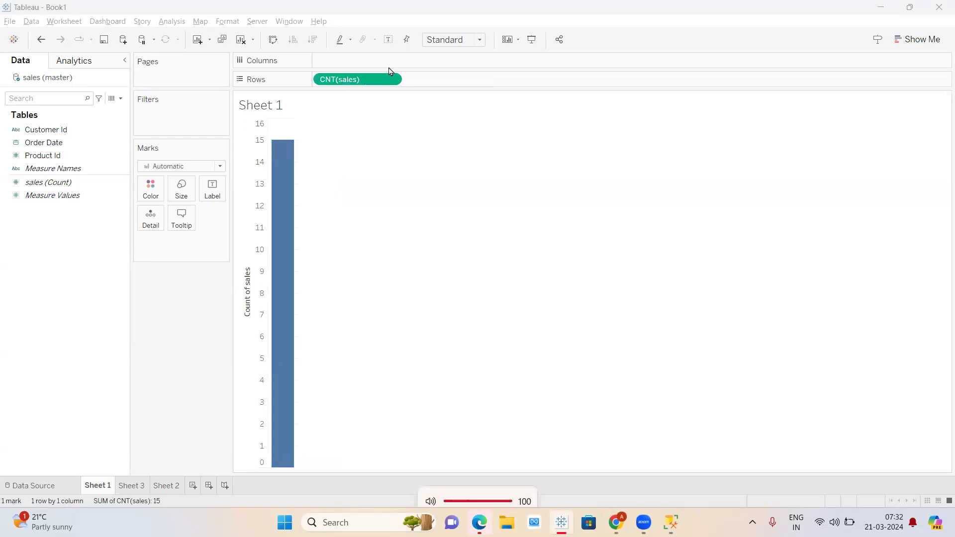
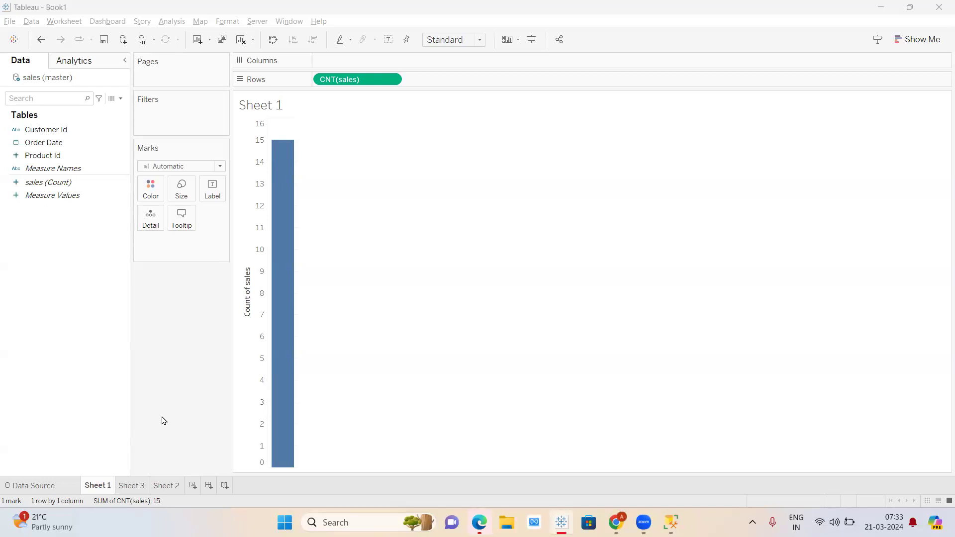
- Switch from Tableau to the t3 weekday notes sheet in Chrome
mouse_move(616, 522)
left_click(616, 458)
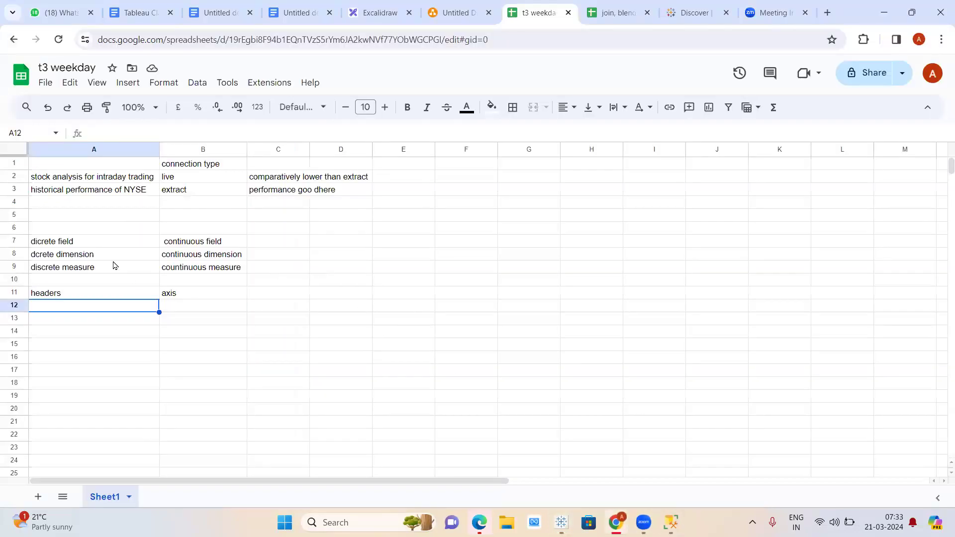
- Look over the empty rows 5 and 6 of the t3 weekday notes
left_click(86, 219)
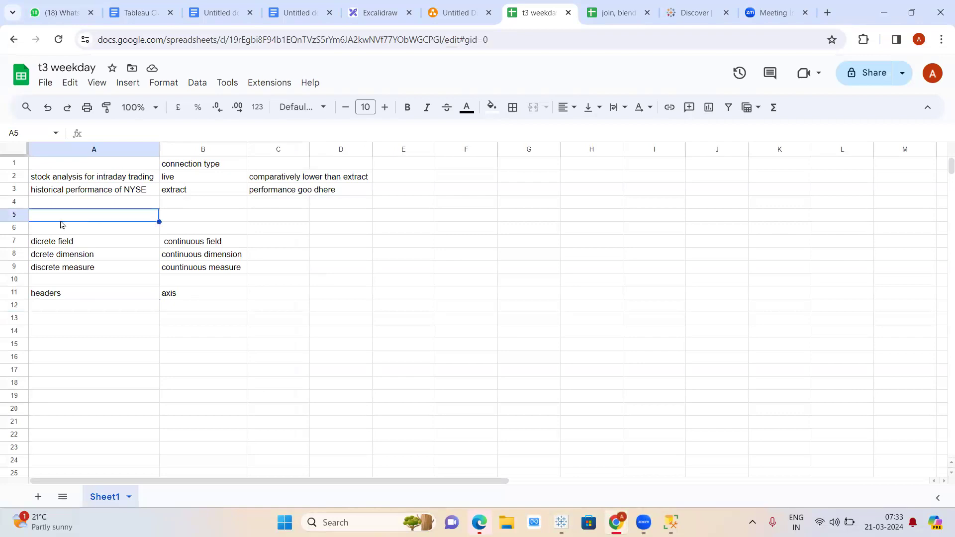
left_click(189, 220)
left_click(97, 218)
left_click(94, 233)
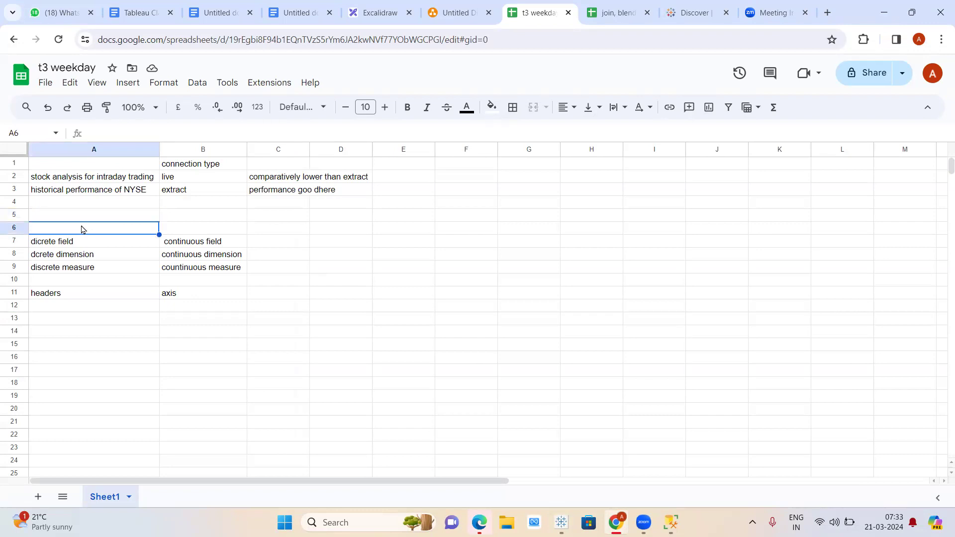
left_click(200, 232)
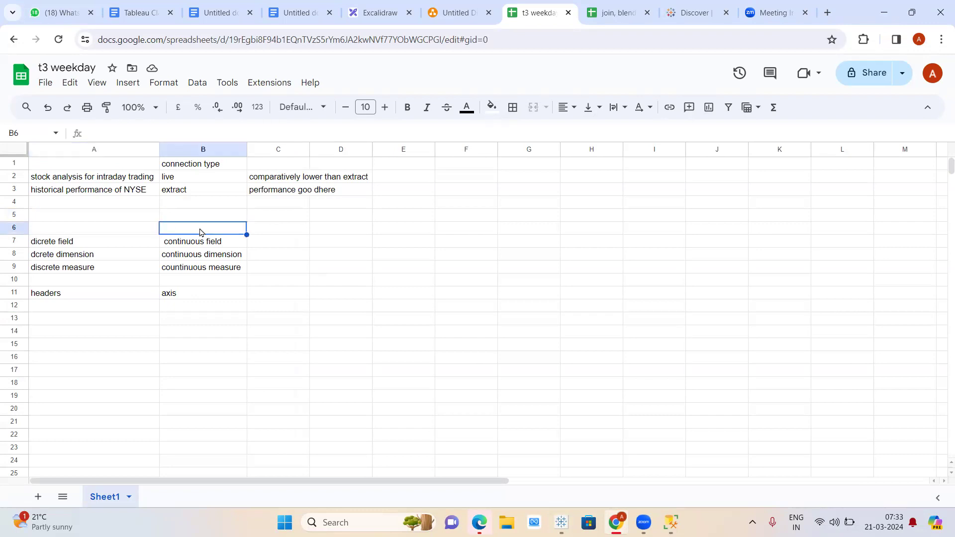
left_click(105, 222)
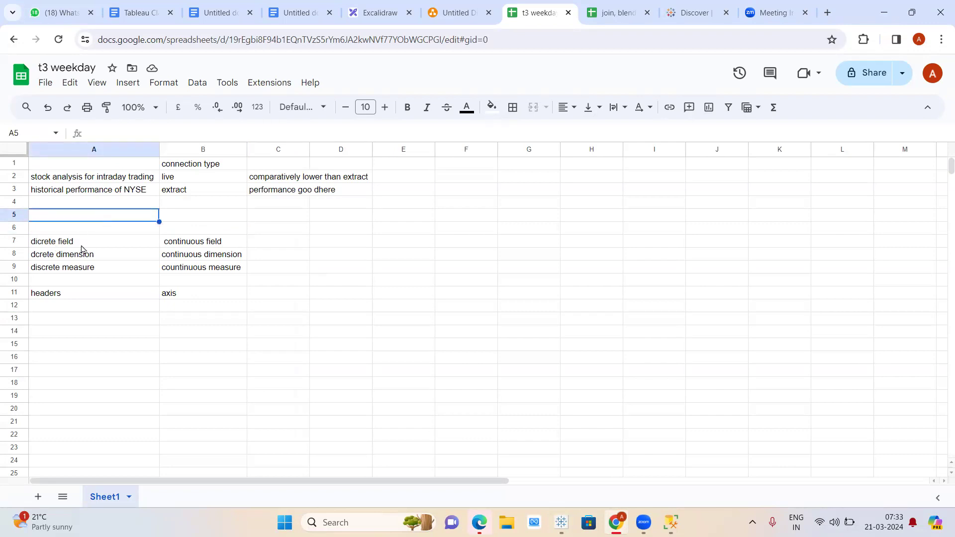
- Read the discrete versus continuous field notes in A7:B7, then return to Tableau's Order Date field
left_click(110, 244)
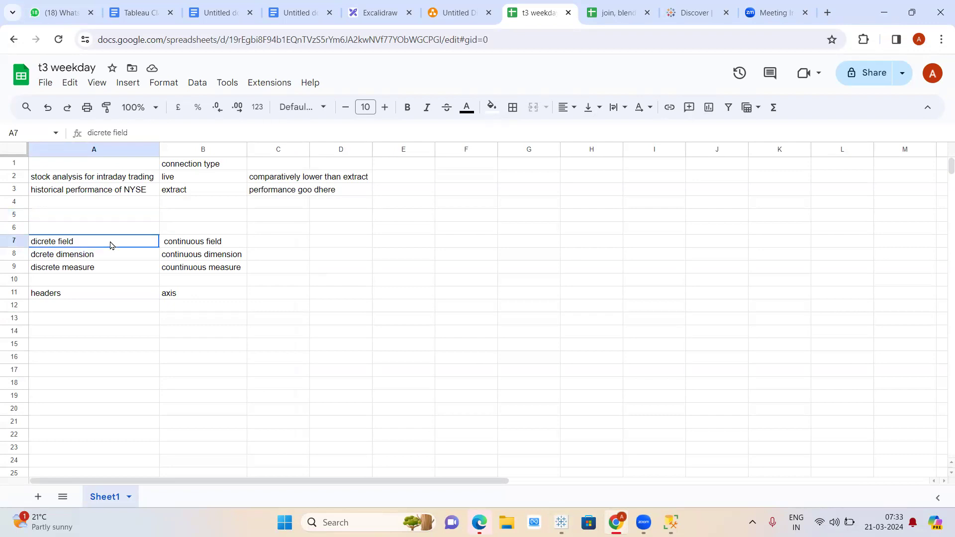
left_click(234, 245)
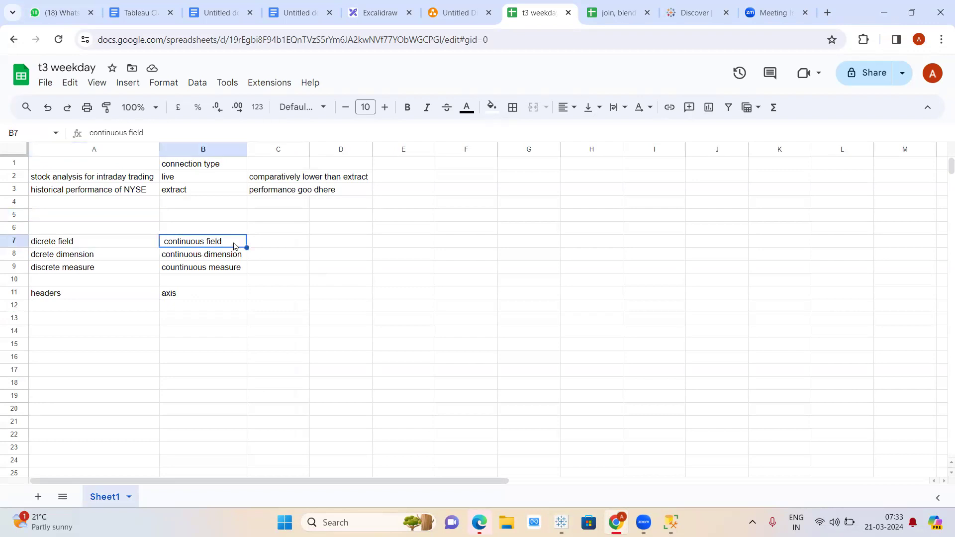
left_click(99, 227)
left_click(172, 242)
left_click(194, 235)
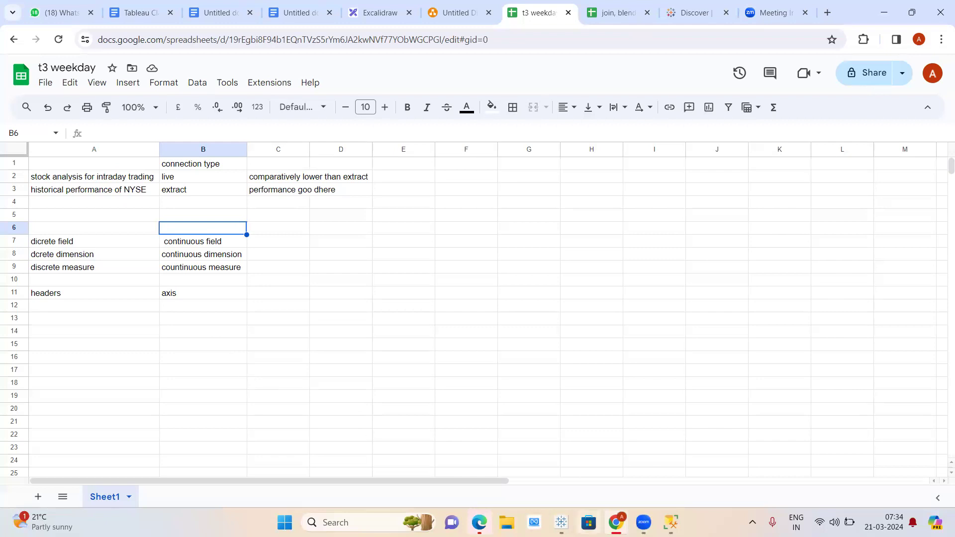
left_click(562, 523)
left_click(44, 143)
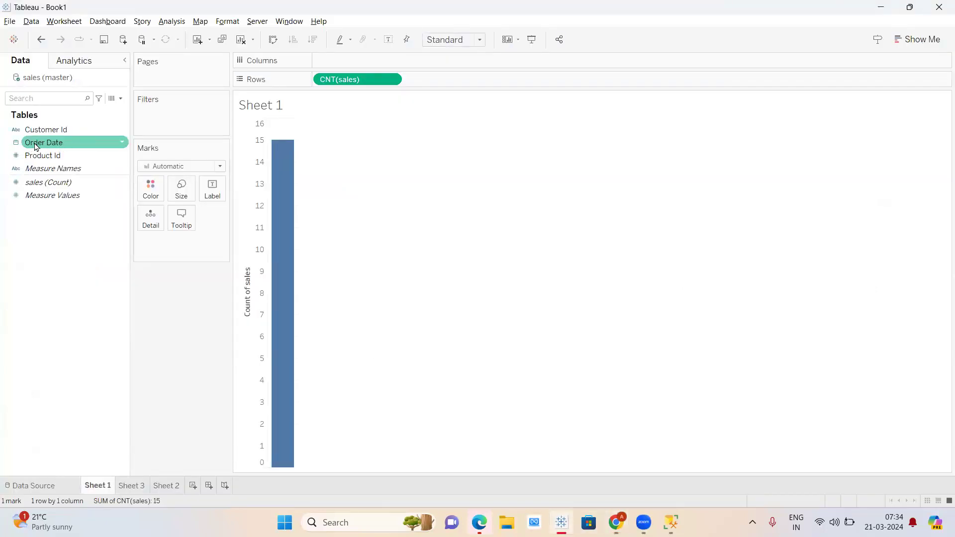
- Remove CNT(sales) from Rows and put a discrete YEAR(Order Date) on Rows
left_click(74, 327)
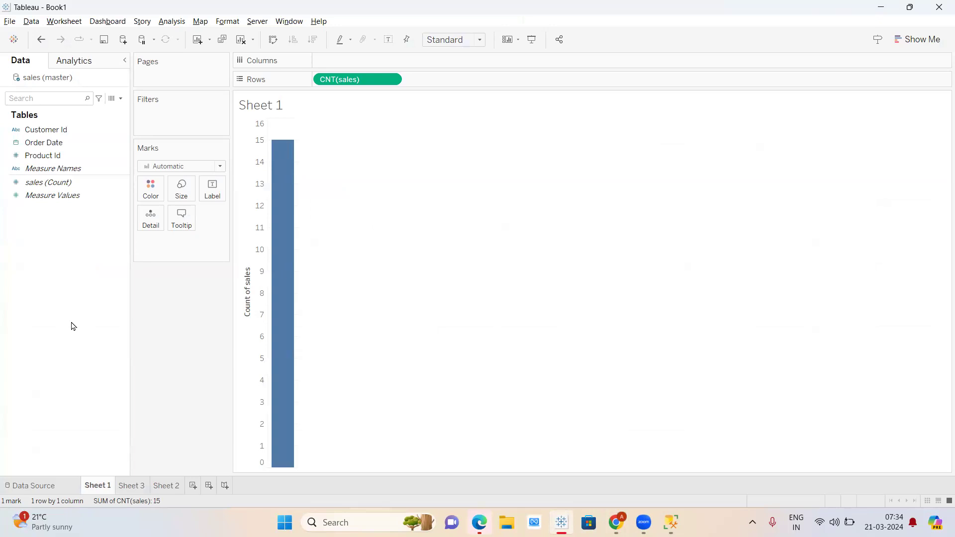
left_click_drag(369, 82, 82, 263)
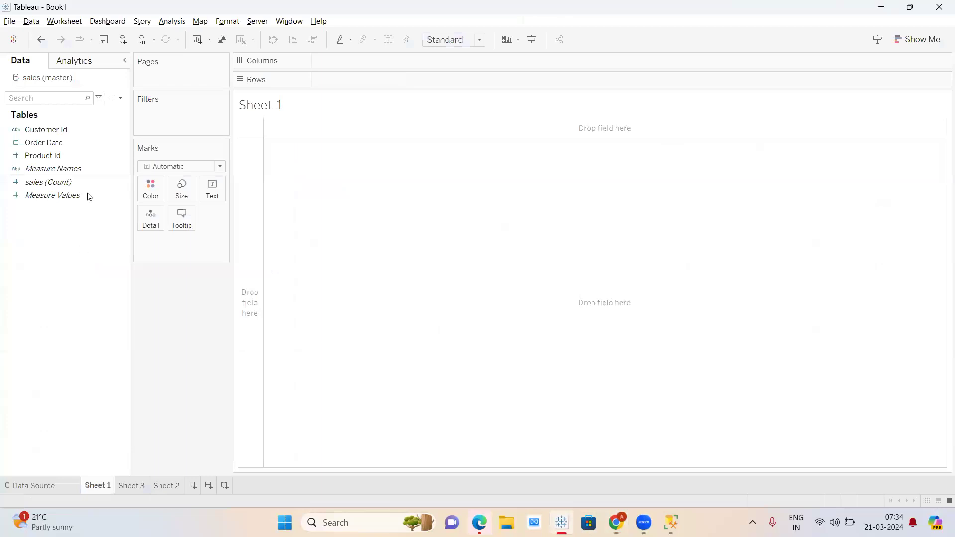
right_click(122, 144)
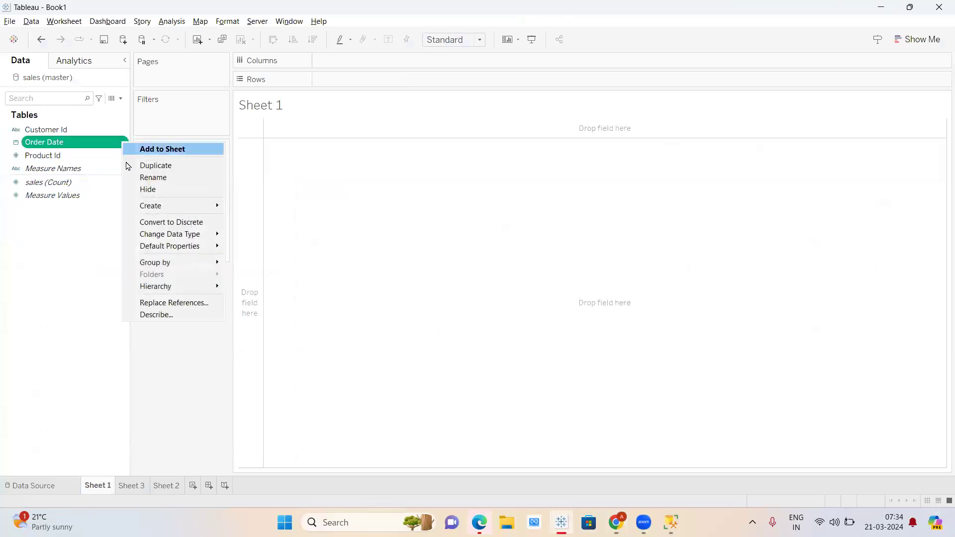
left_click(174, 224)
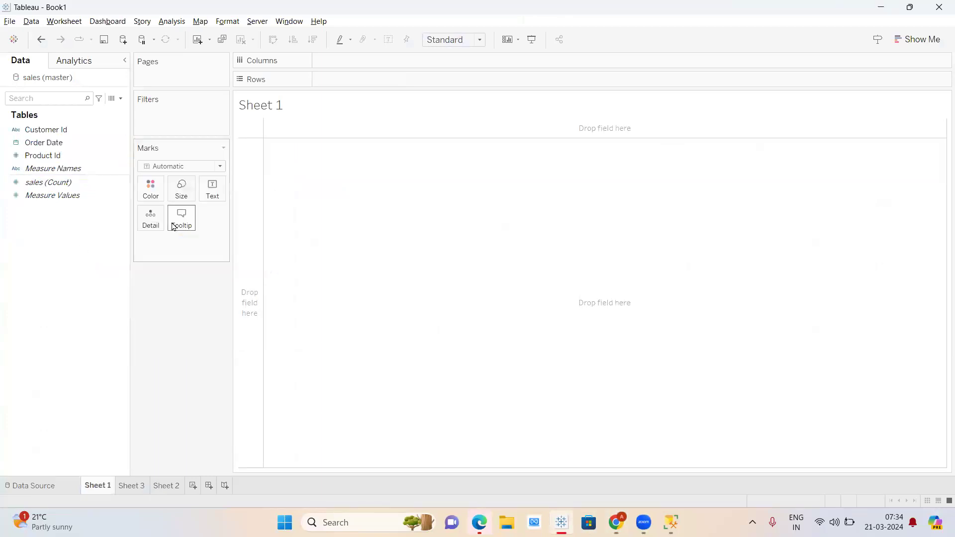
left_click_drag(44, 142, 362, 83)
- Drill Order Date down to DAY, drop the year, quarter and month pills, and add sales count to Columns
double_click(324, 82)
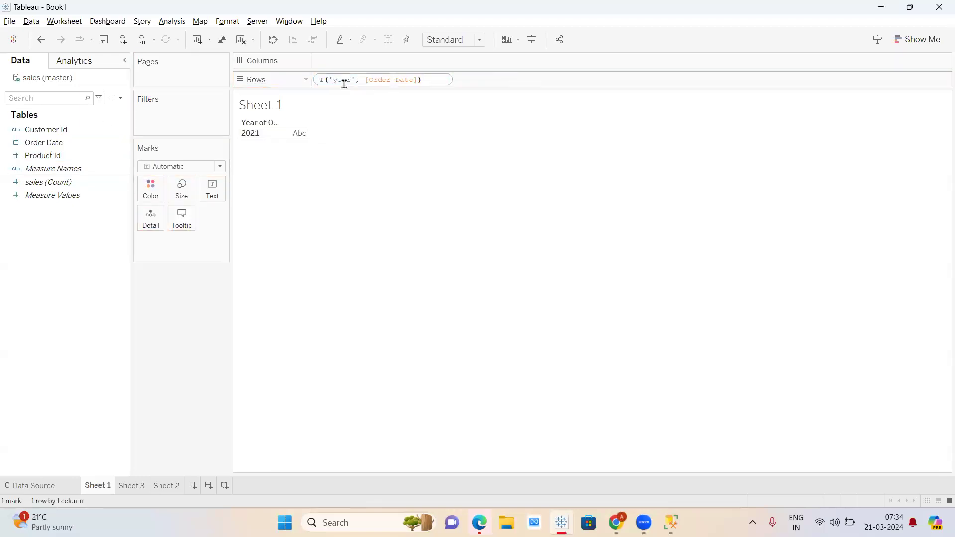
left_click(377, 121)
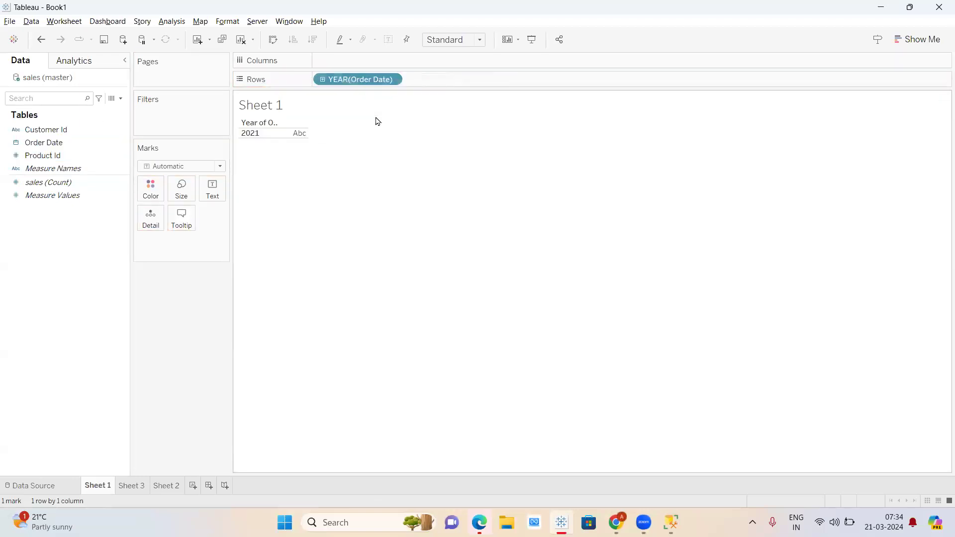
left_click(324, 82)
left_click(412, 80)
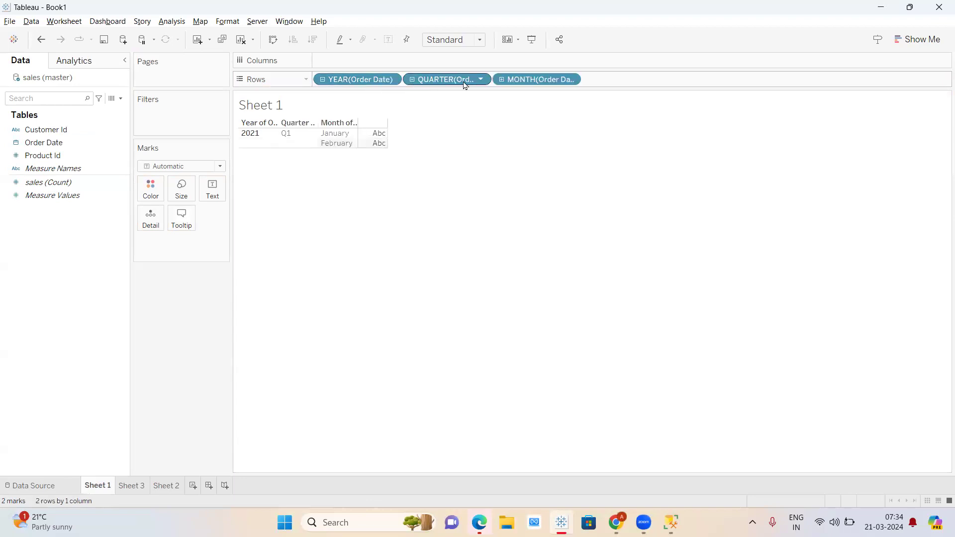
left_click(504, 84)
left_click_drag(542, 82, 219, 164)
left_click_drag(359, 79, 49, 263)
left_click_drag(343, 80, 3, 284)
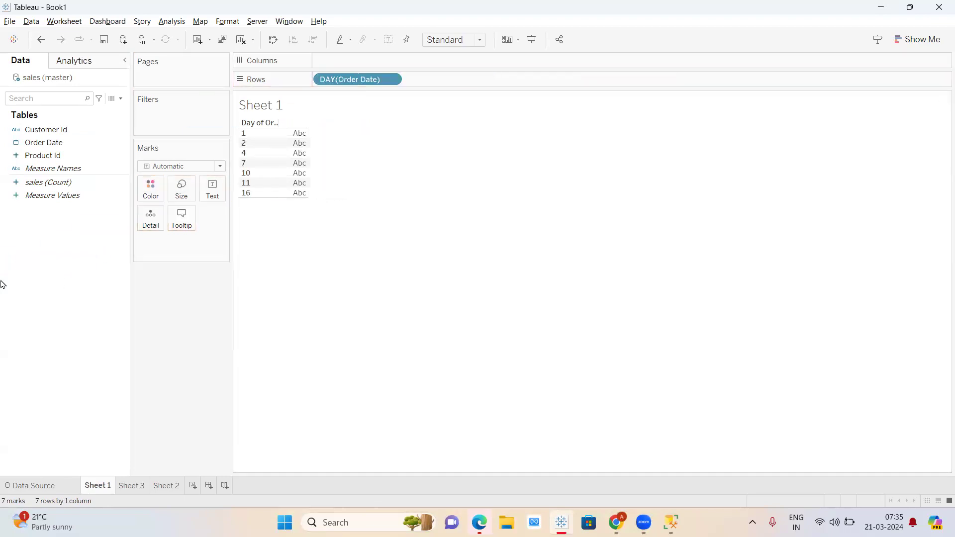
left_click_drag(72, 189, 407, 61)
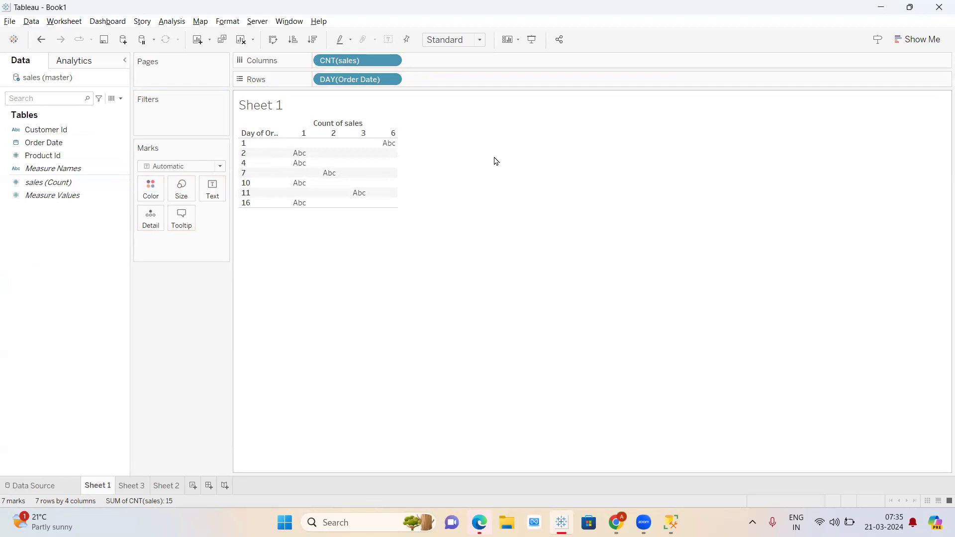
- Make DAY(Order Date) continuous, swap rows and columns, and show the counts as bars
left_click(392, 80)
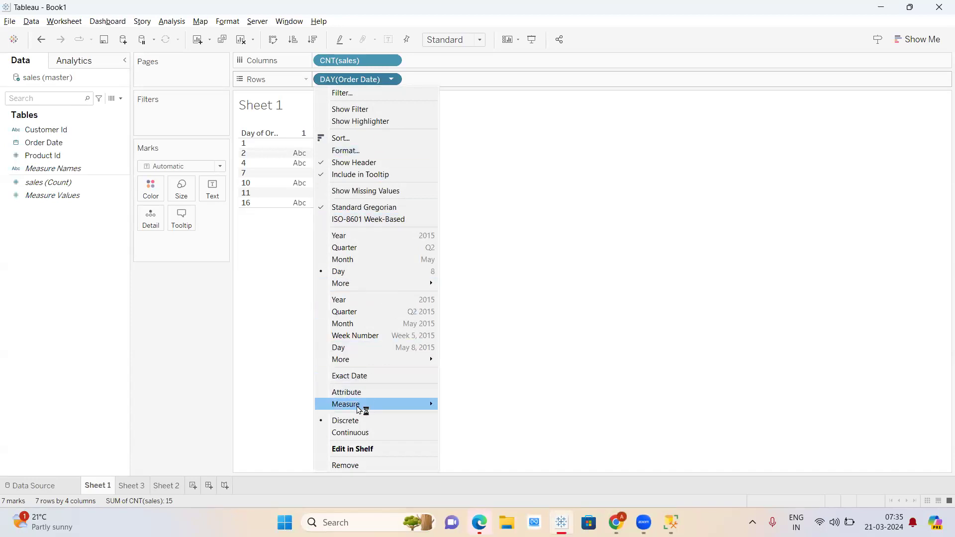
mouse_move(364, 407)
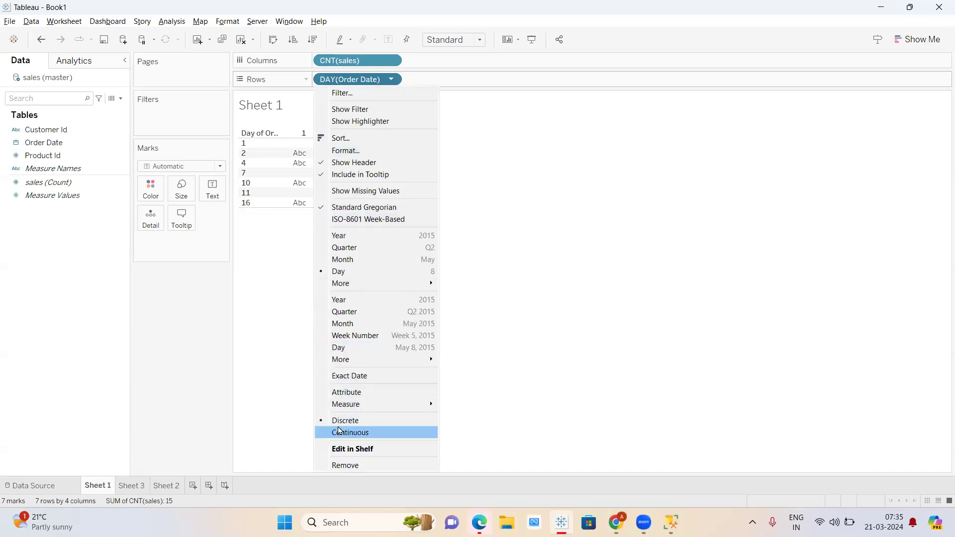
left_click(339, 433)
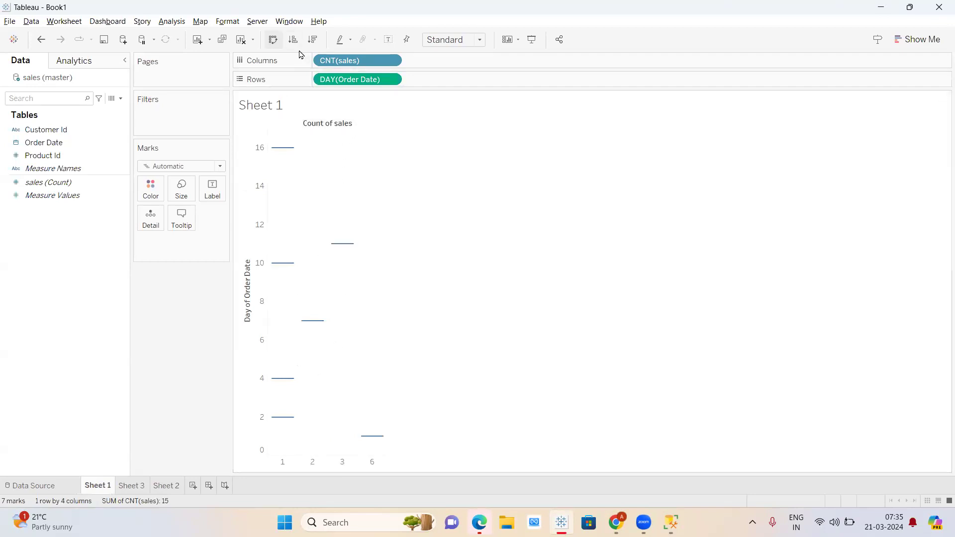
left_click(273, 39)
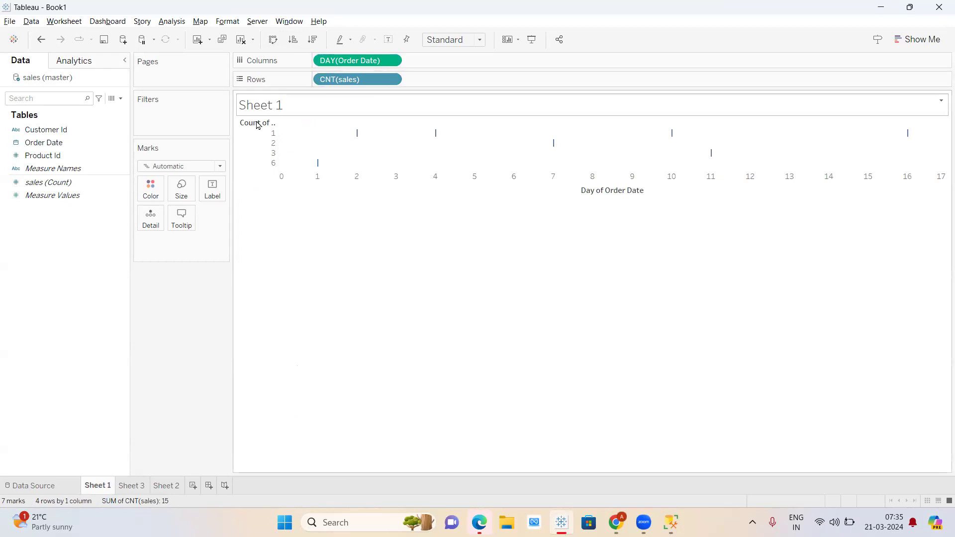
left_click(219, 166)
left_click(179, 192)
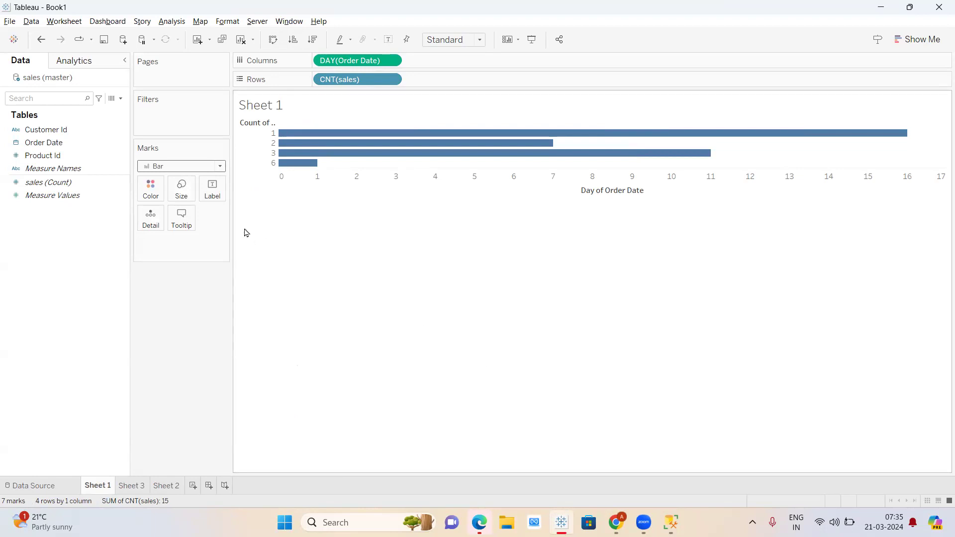
- Switch the marks to Line, swap the axes back, and make DAY(Order Date) discrete again
left_click(205, 167)
left_click(165, 209)
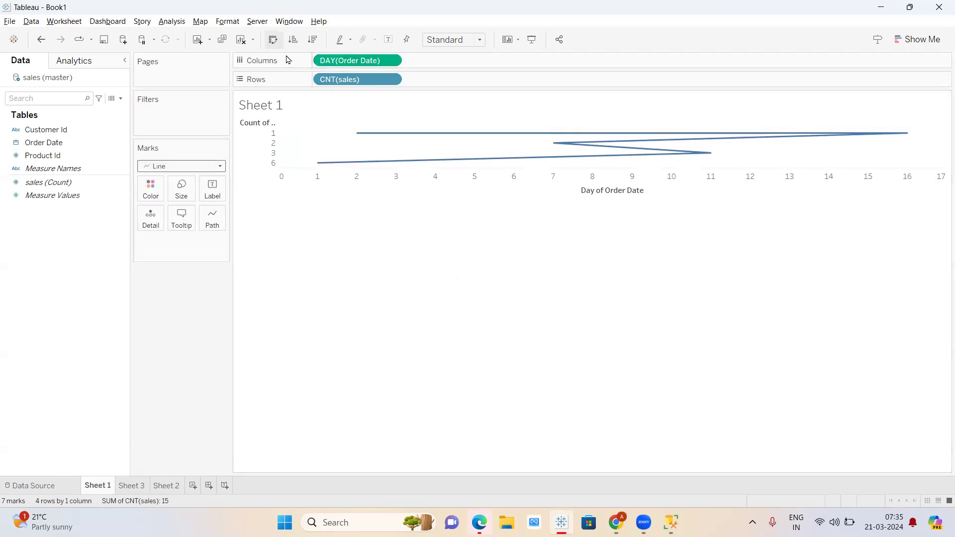
left_click(273, 39)
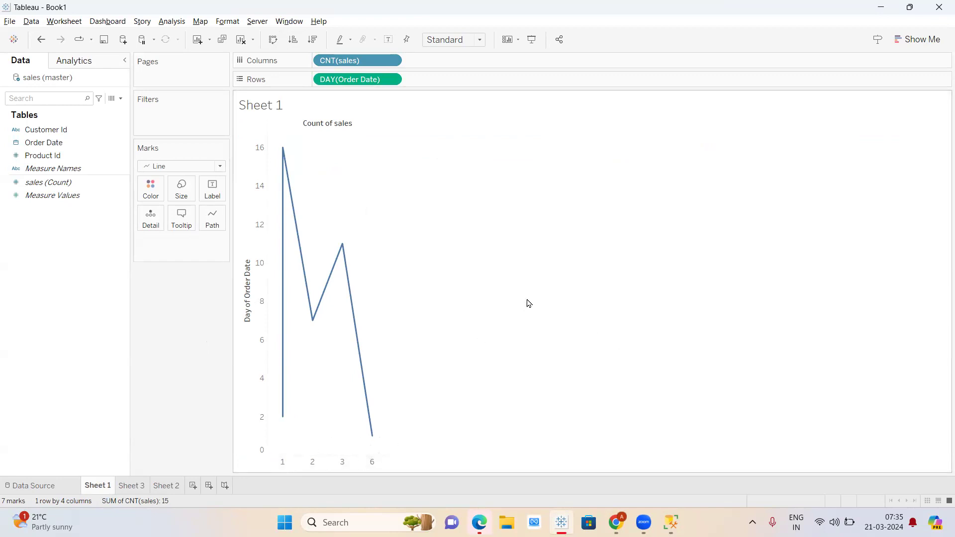
left_click(392, 79)
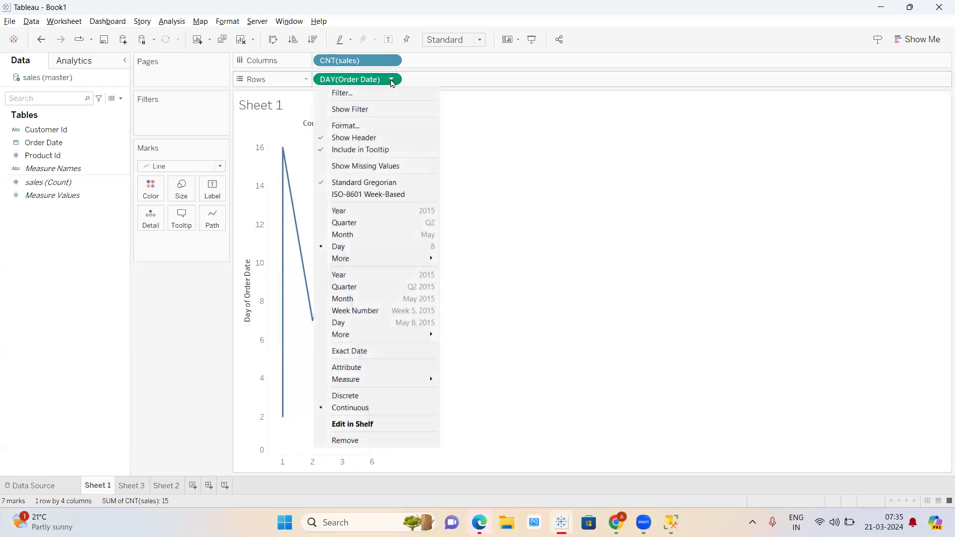
left_click(348, 395)
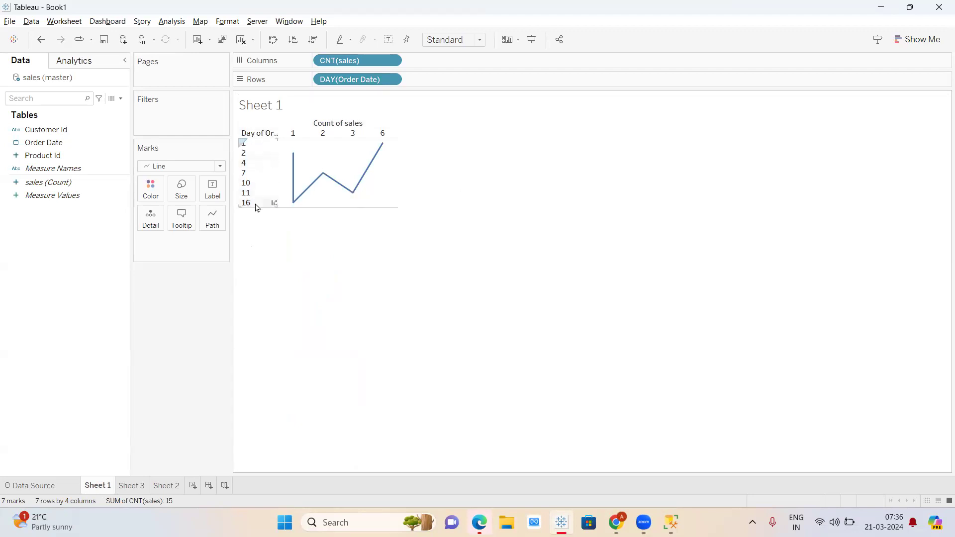
- Try Automatic then Bar marks, then make DAY(Order Date) continuous and draw the counts as a line
left_click(194, 166)
left_click(177, 182)
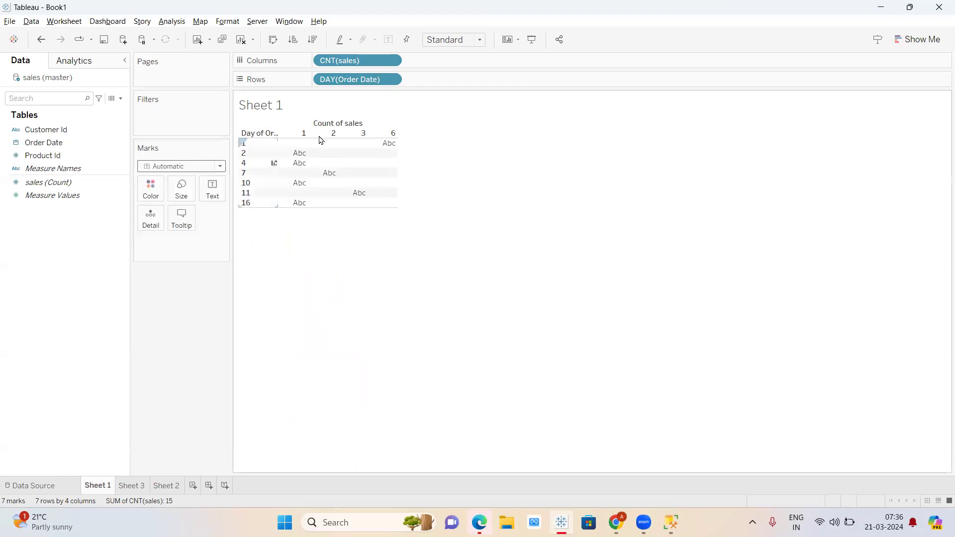
left_click(194, 166)
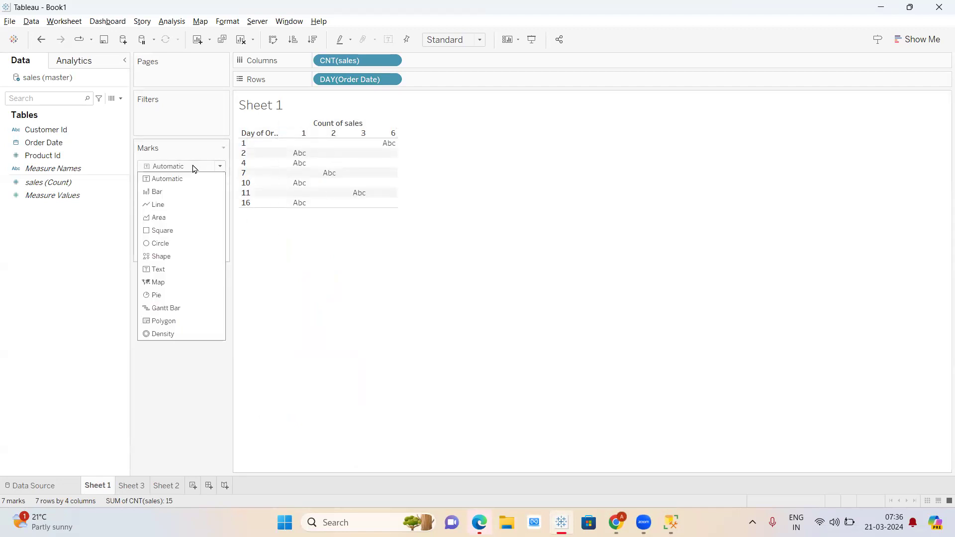
left_click(175, 193)
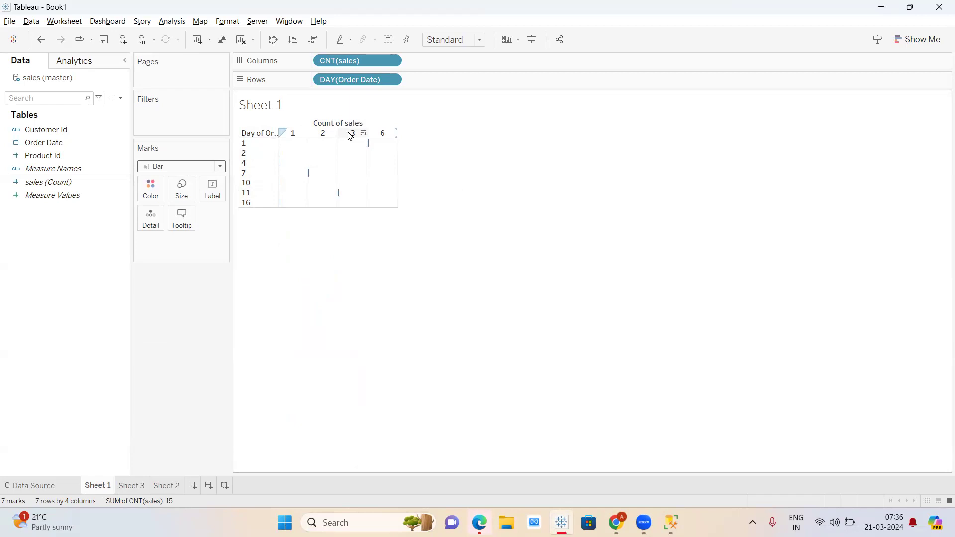
left_click(393, 80)
left_click(359, 434)
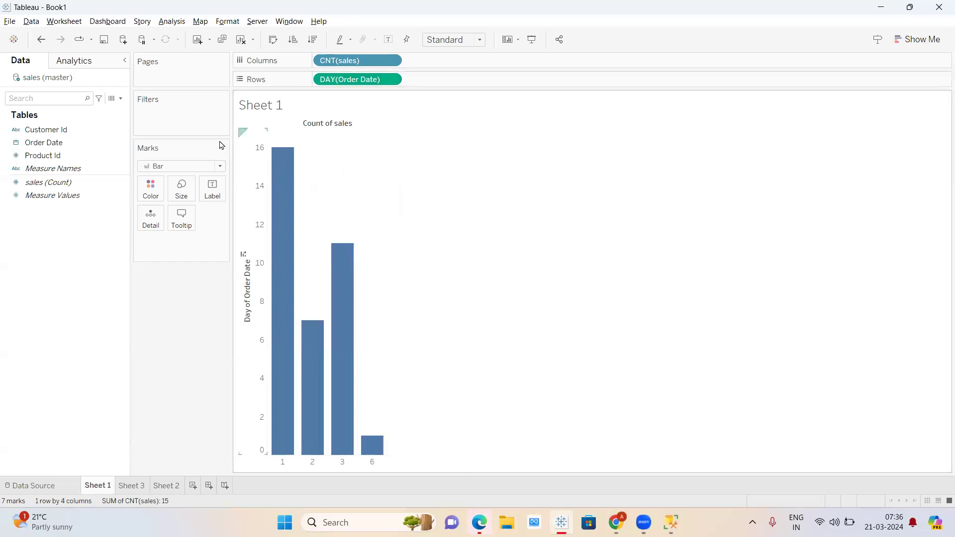
left_click(187, 167)
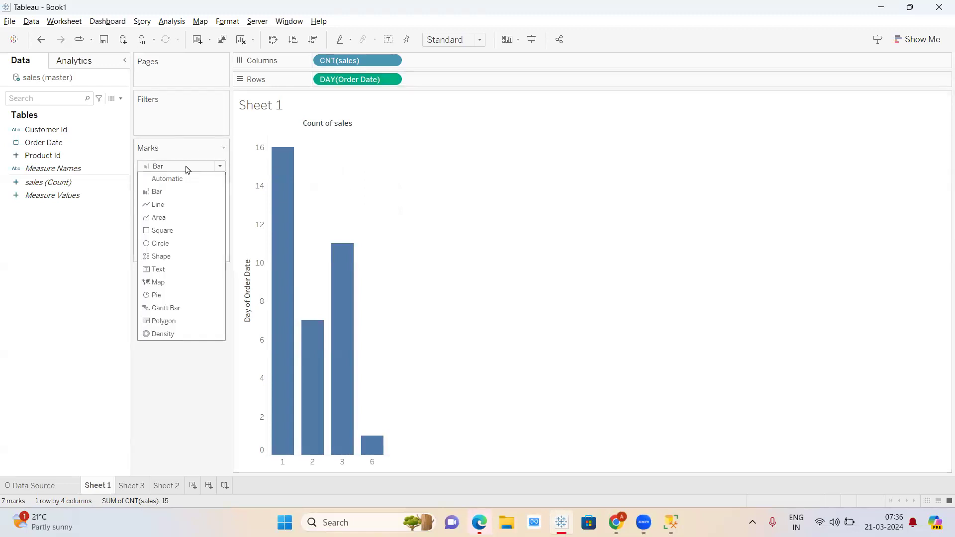
left_click(170, 208)
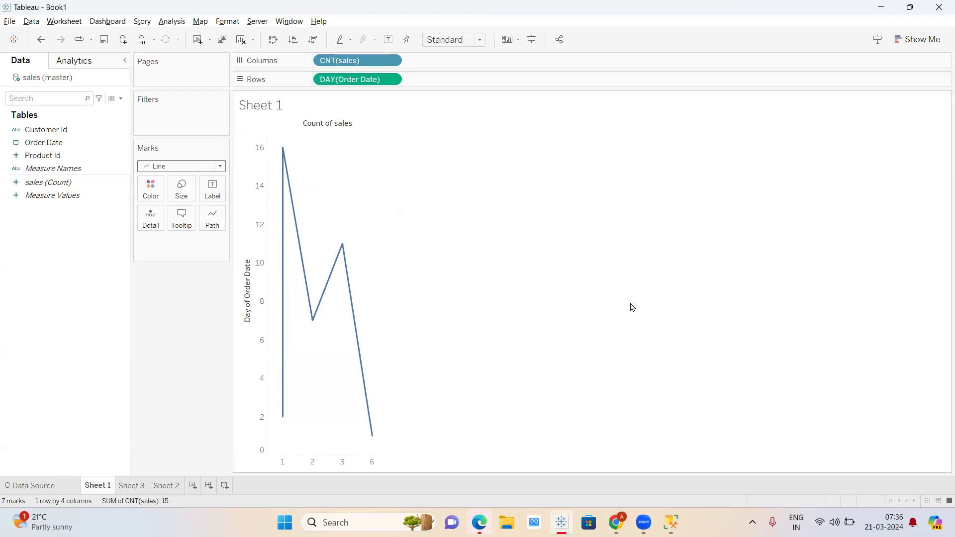
- Switch to the t3 weekday sheet and select the discrete dimension note in A8
mouse_move(616, 522)
left_click(615, 455)
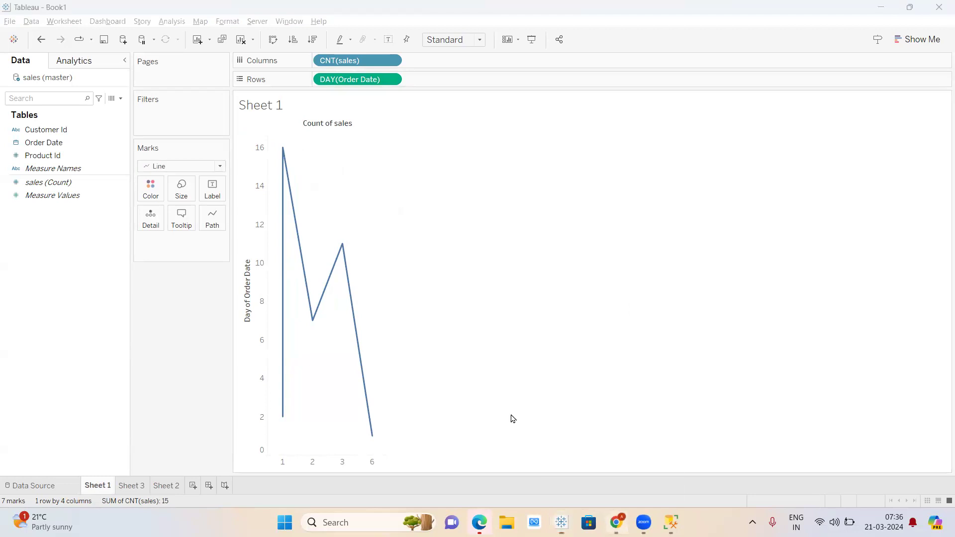
left_click(93, 259)
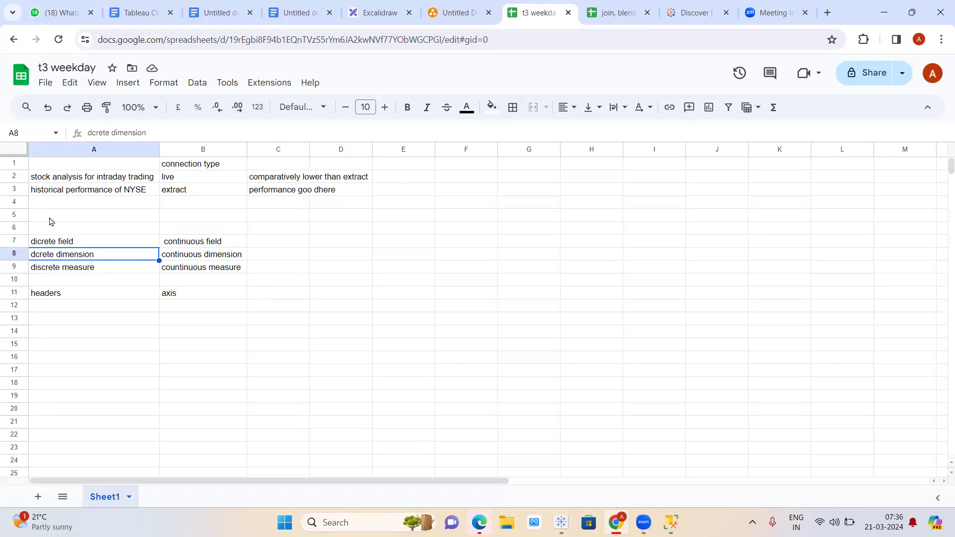
- Review the notes in A6:B13, including the headers and axis notes in row 11, then return to Tableau
left_click_drag(55, 229, 234, 331)
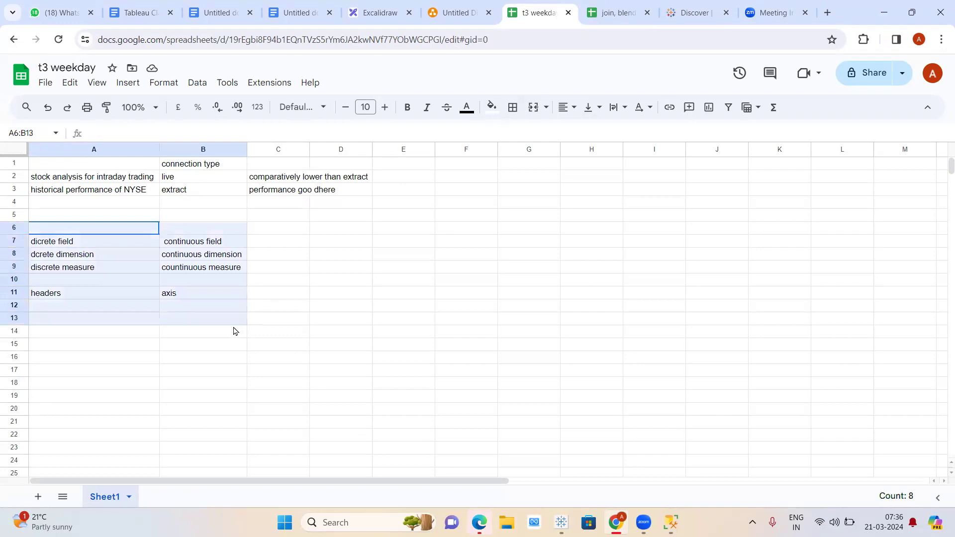
left_click(134, 319)
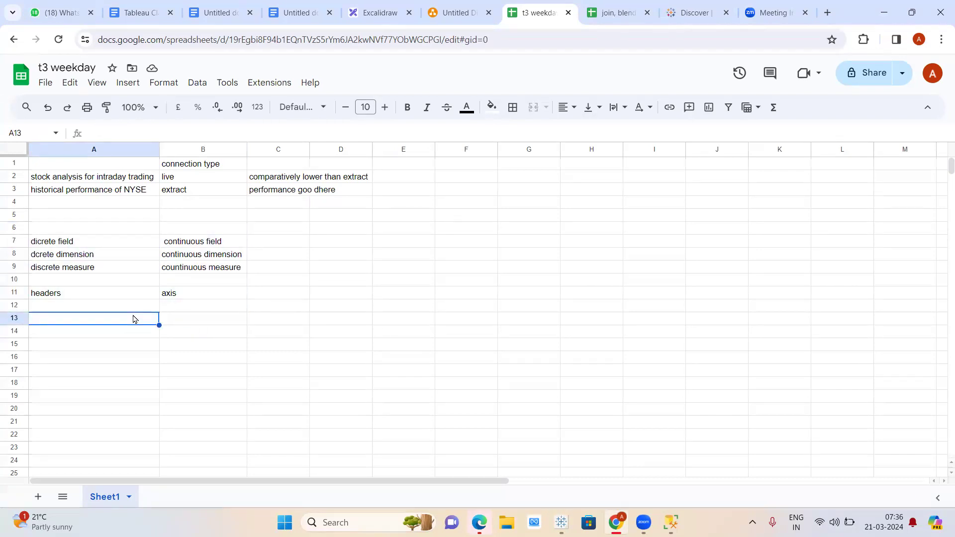
left_click(83, 229)
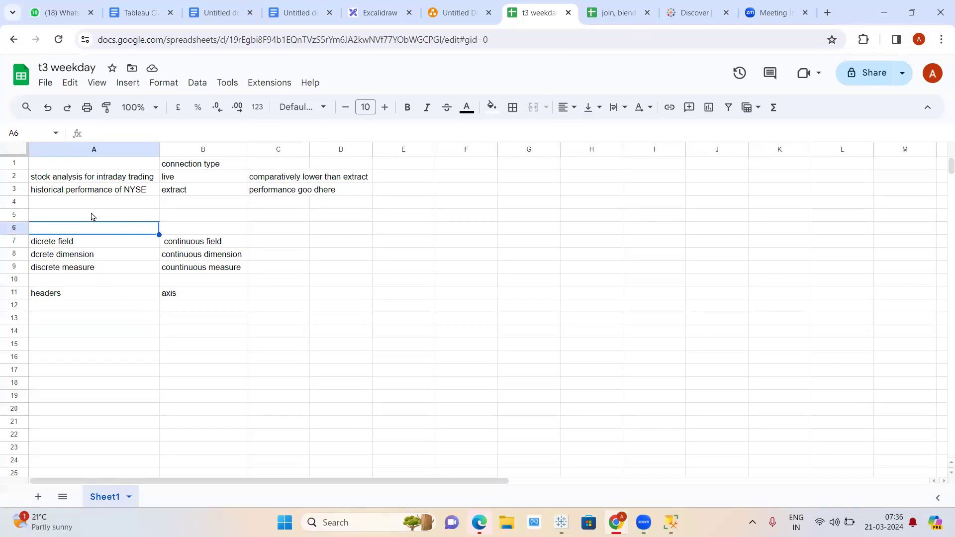
left_click(92, 215)
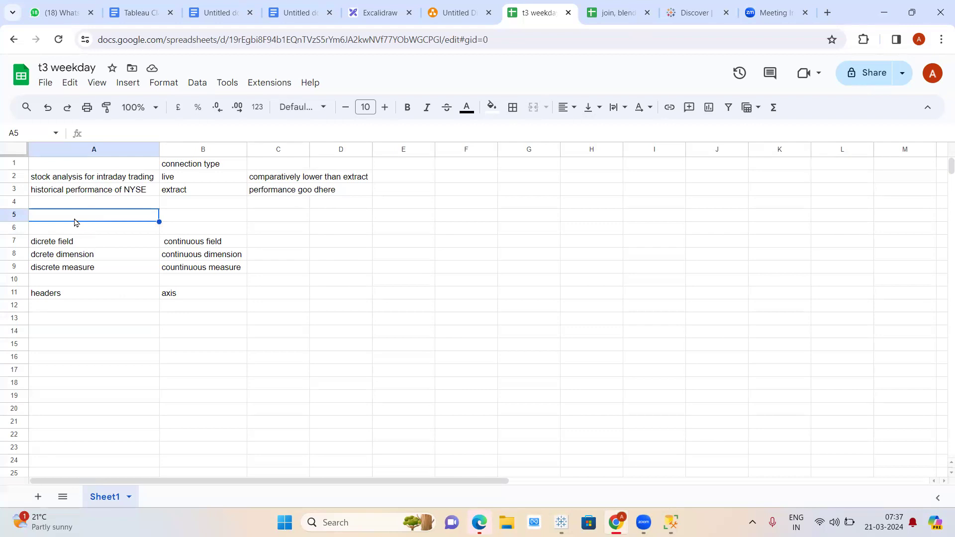
left_click(82, 297)
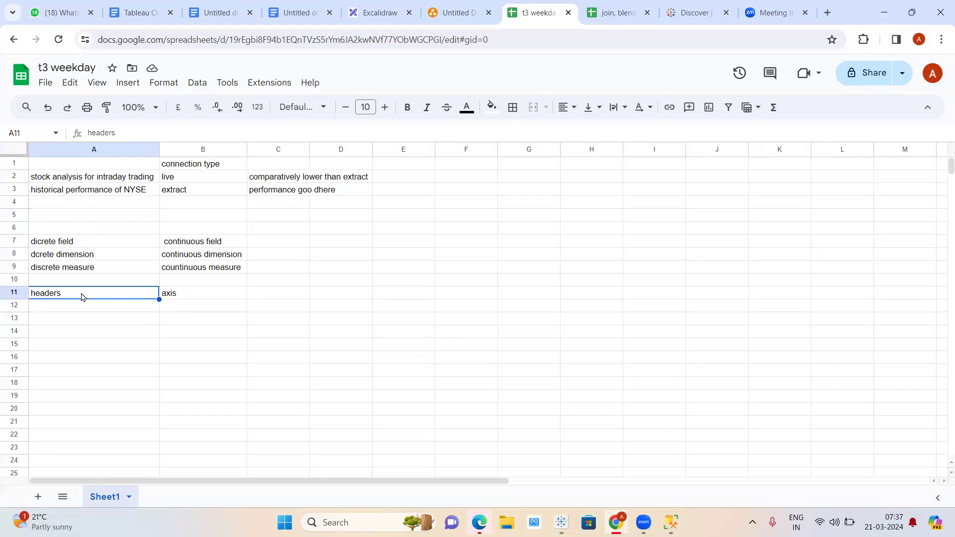
left_click(211, 288)
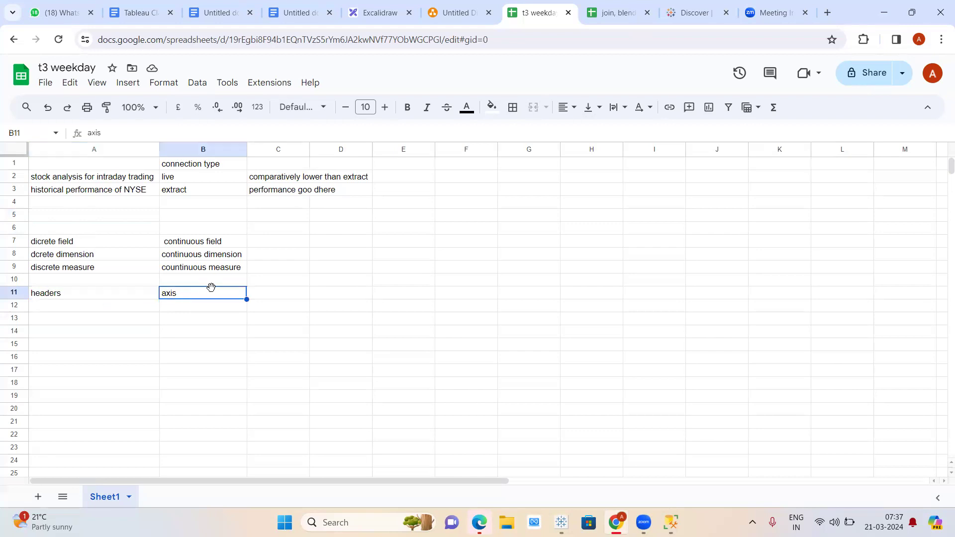
left_click(84, 228)
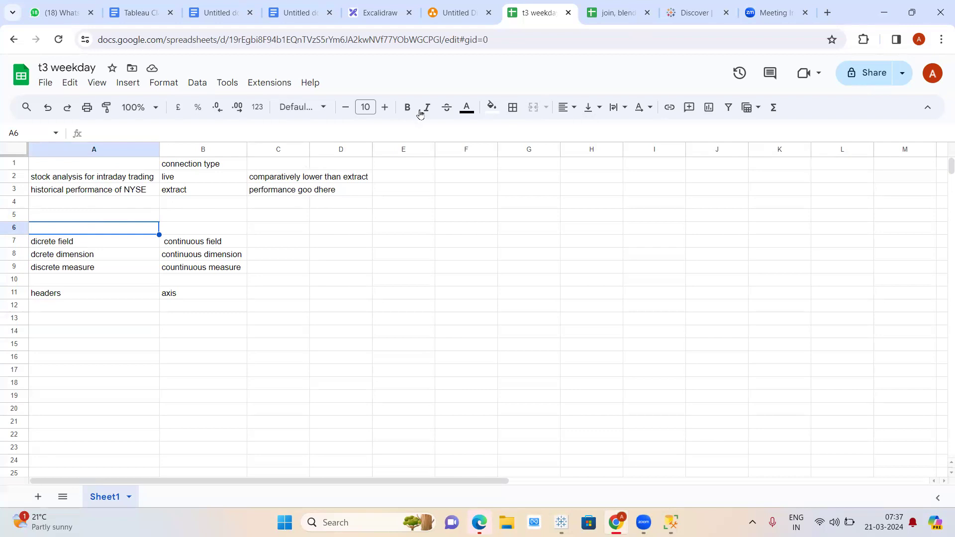
mouse_move(561, 522)
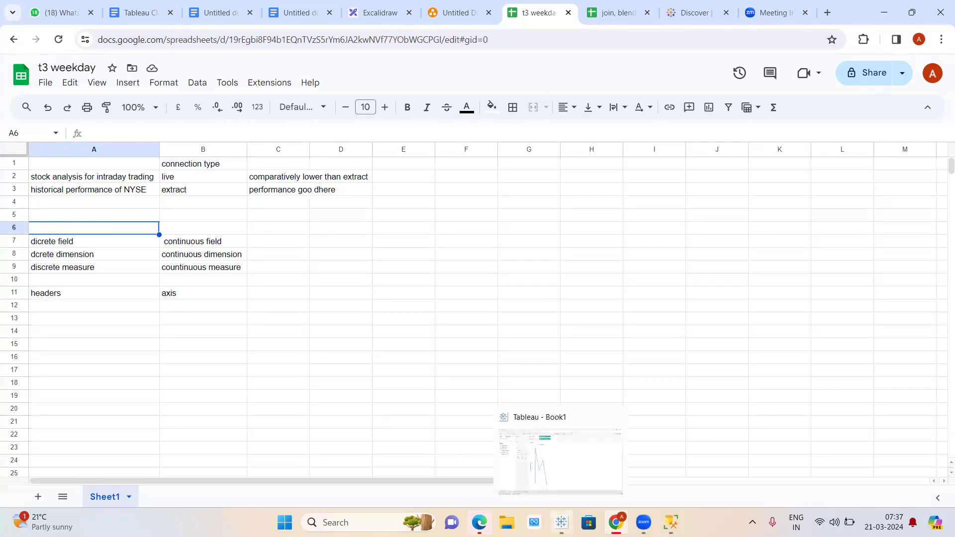
left_click(560, 460)
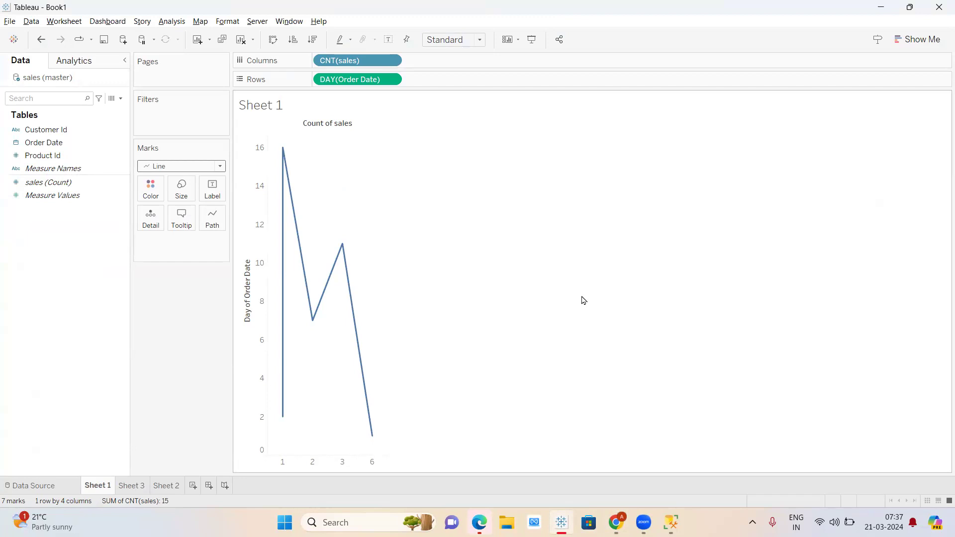
- Refocus the Tableau window, then switch over to the browser
left_click(739, 62)
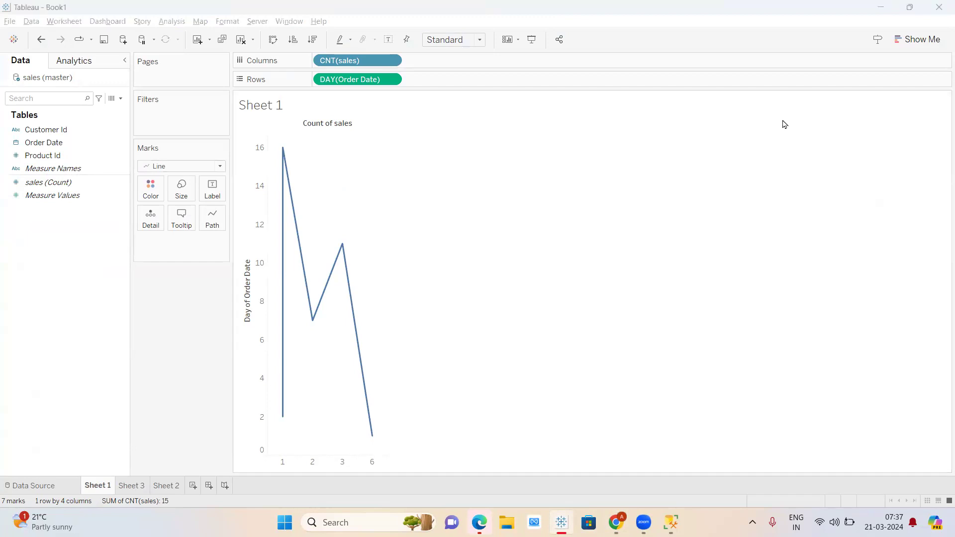
left_click(631, 192)
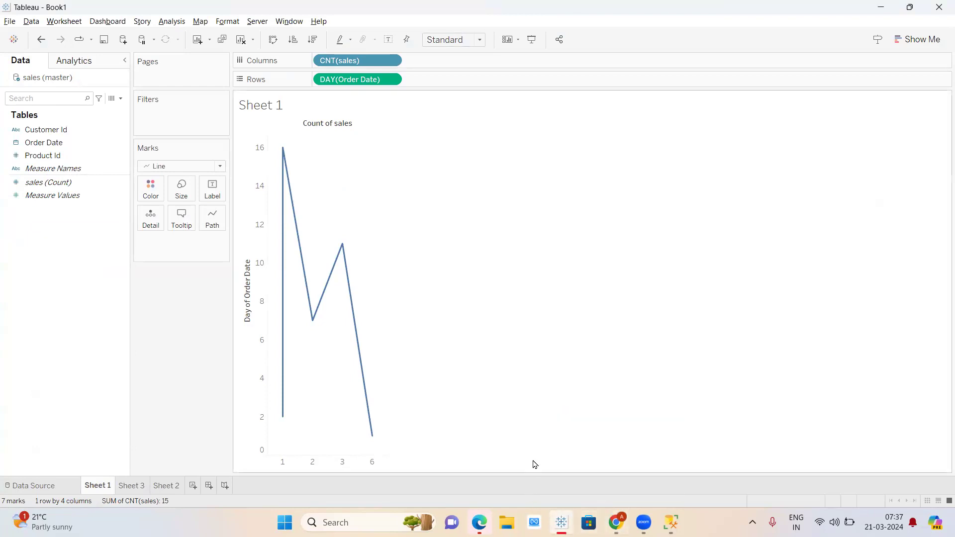
left_click(376, 49)
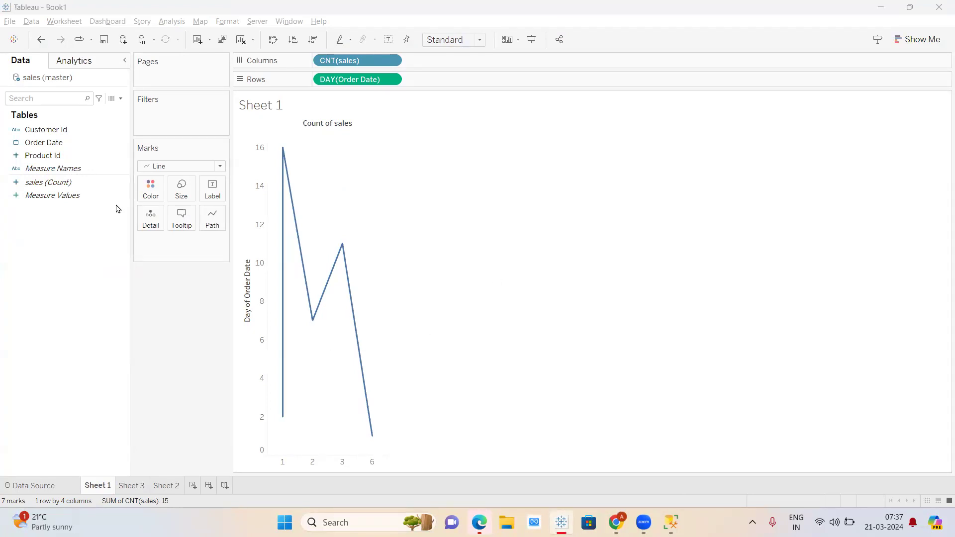
left_click(617, 519)
- Scroll through the case-study lists in the Tableau Class Contents doc, then go back to Tableau
left_click(139, 12)
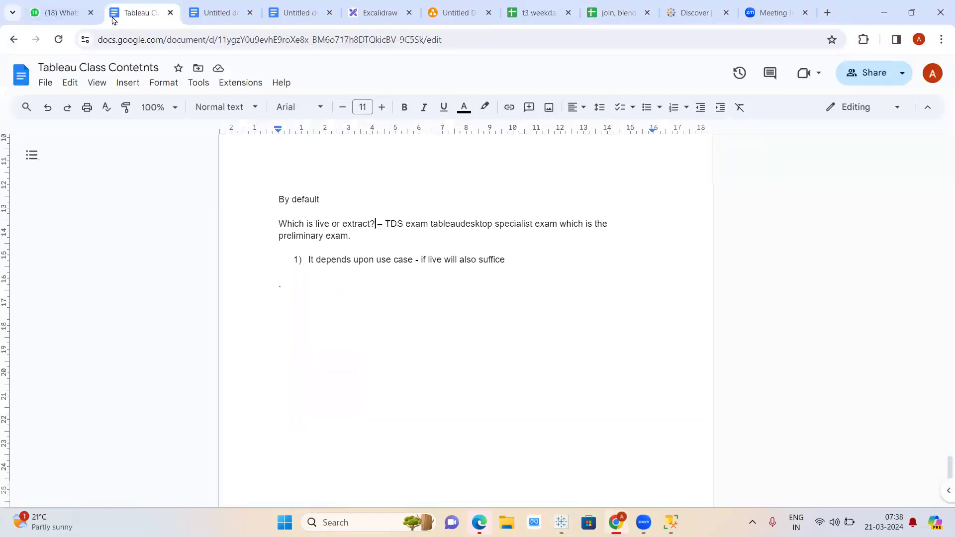
scroll(398, 331, "down", 10)
scroll(398, 331, "up", 15)
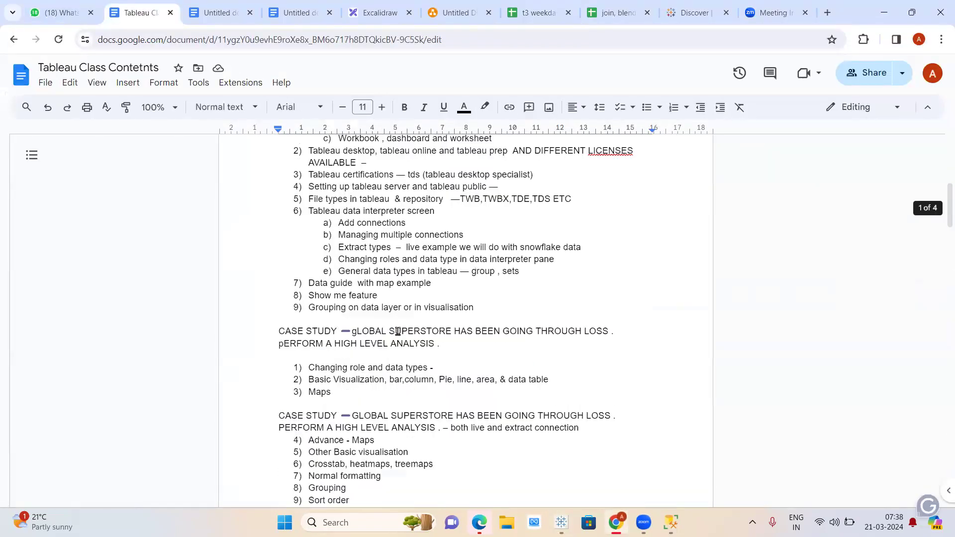
scroll(398, 331, "down", 2)
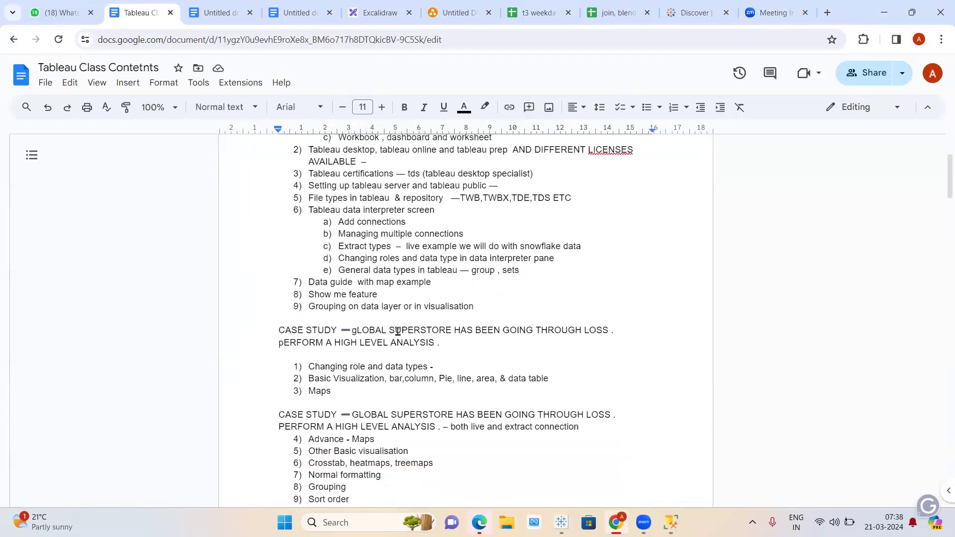
scroll(398, 331, "down", 1)
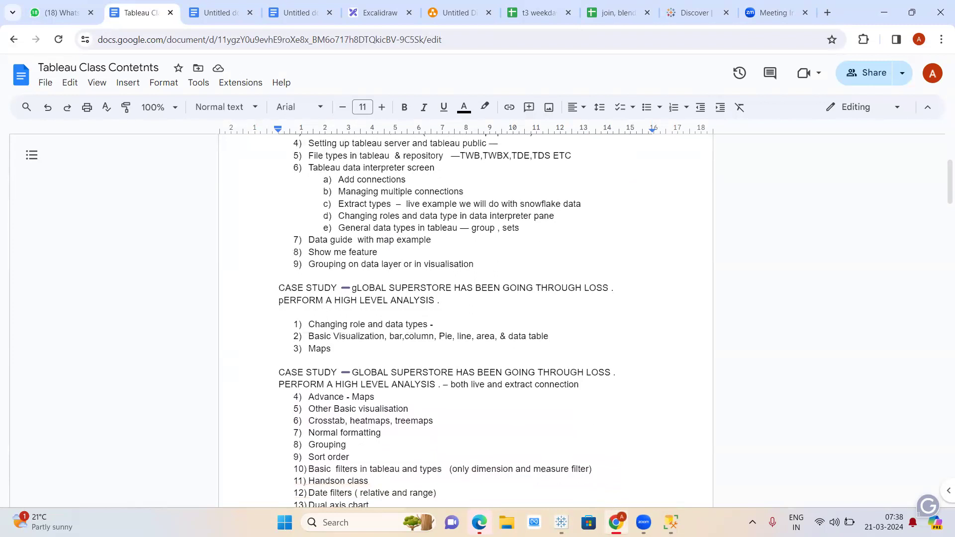
left_click(561, 523)
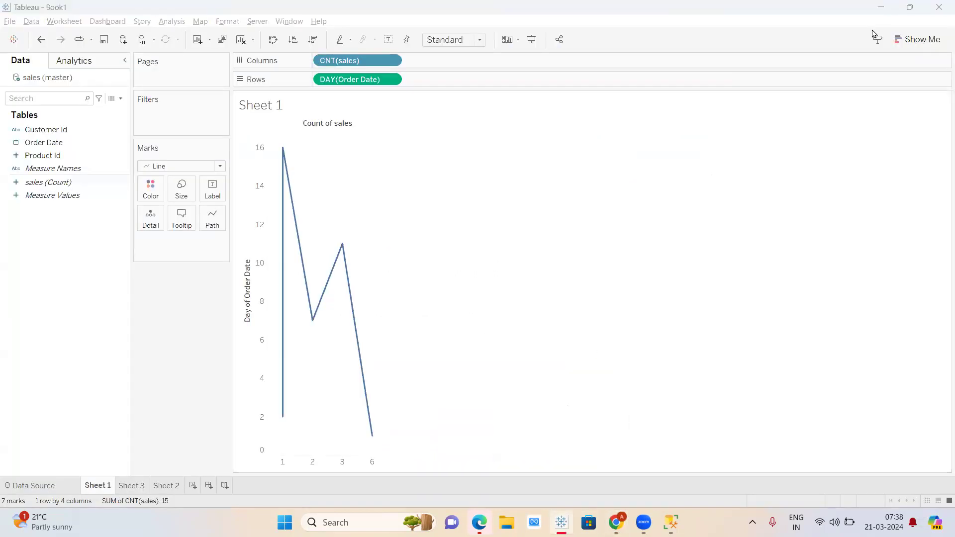
left_click(745, 206)
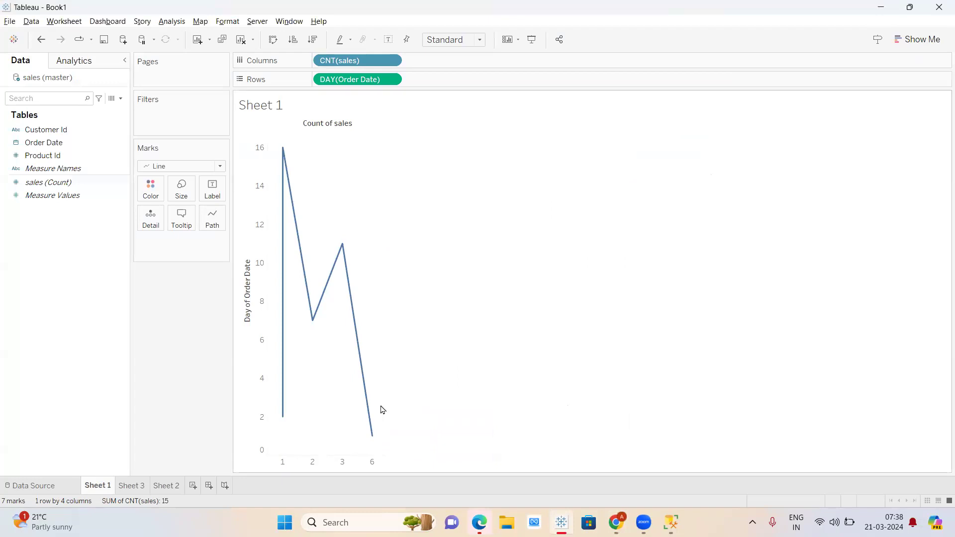
mouse_move(132, 489)
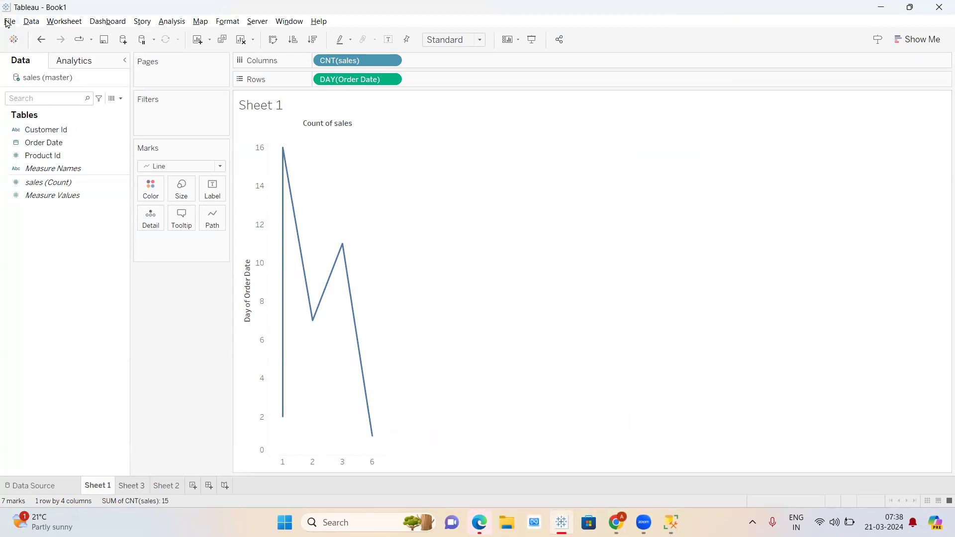
right_click(48, 483)
left_click(30, 486)
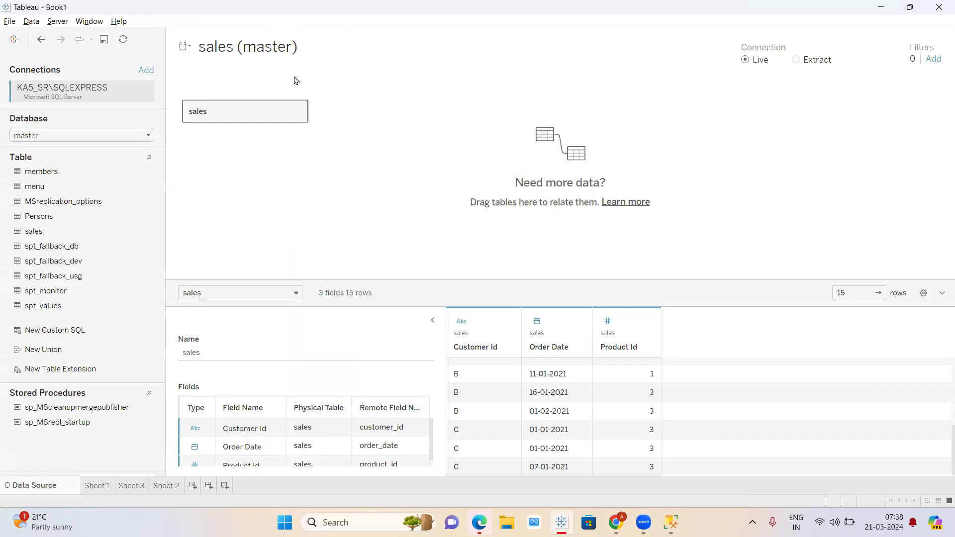
left_click(97, 486)
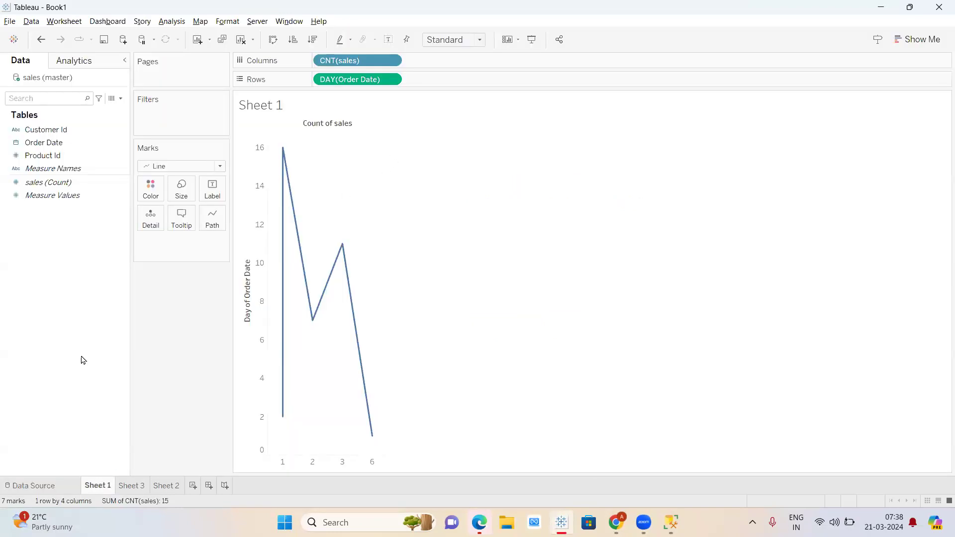
- Browse the Worksheet and Data menus, then open the Data Source page for sales (master)
left_click(31, 21)
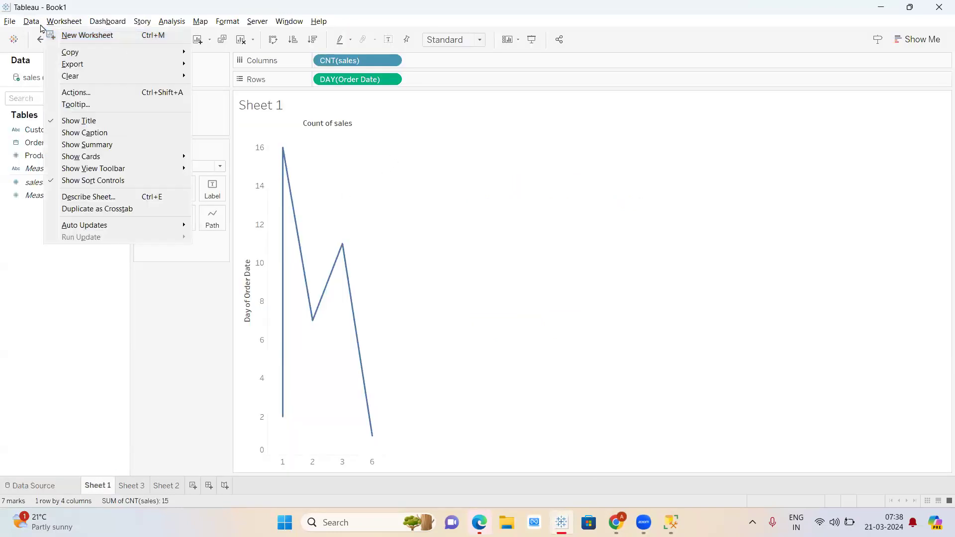
mouse_move(31, 21)
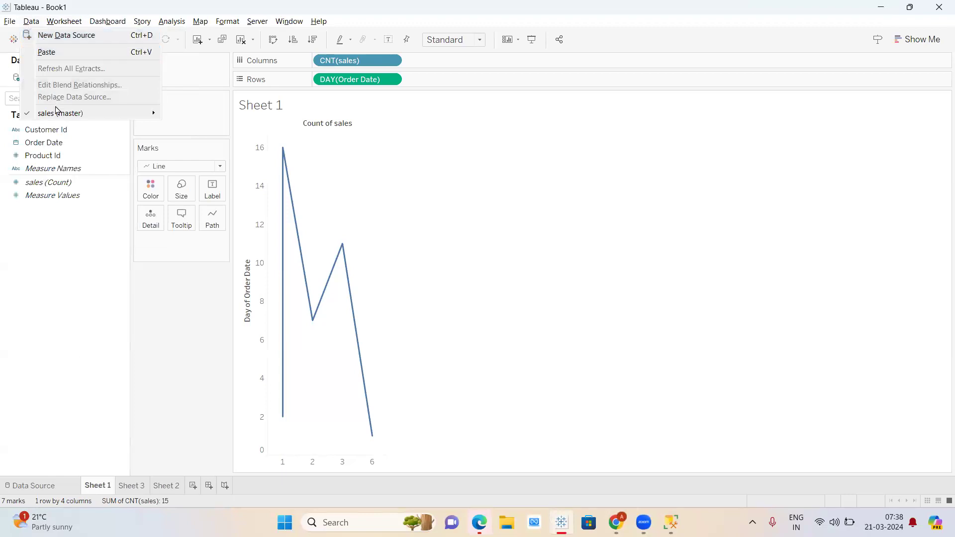
mouse_move(73, 116)
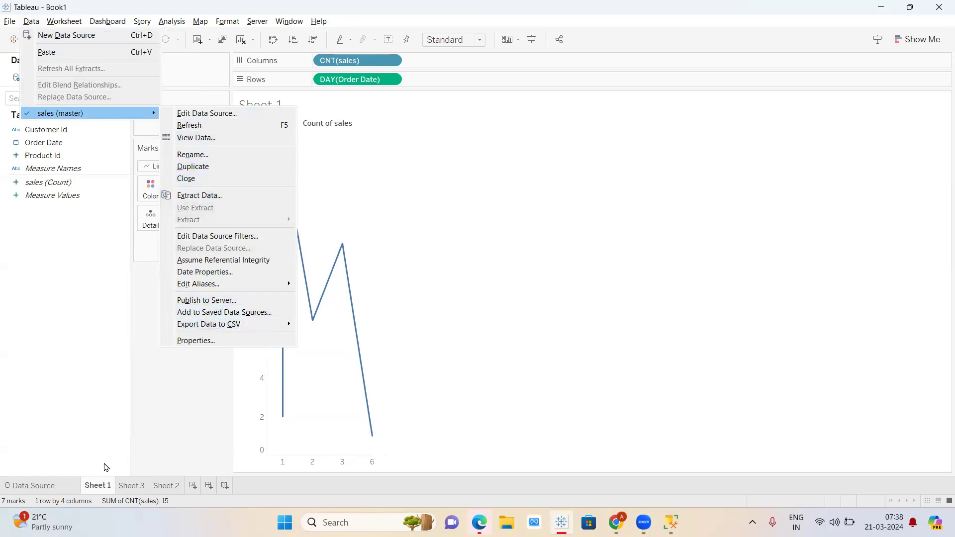
left_click(49, 487)
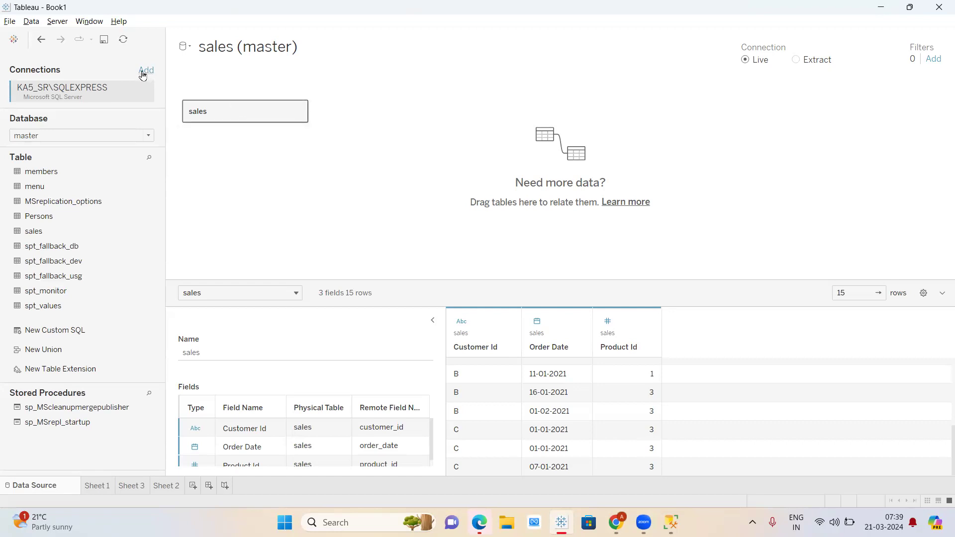
- Glance at the Data menu, then create the blank workbook Book2 with File > New
left_click(25, 23)
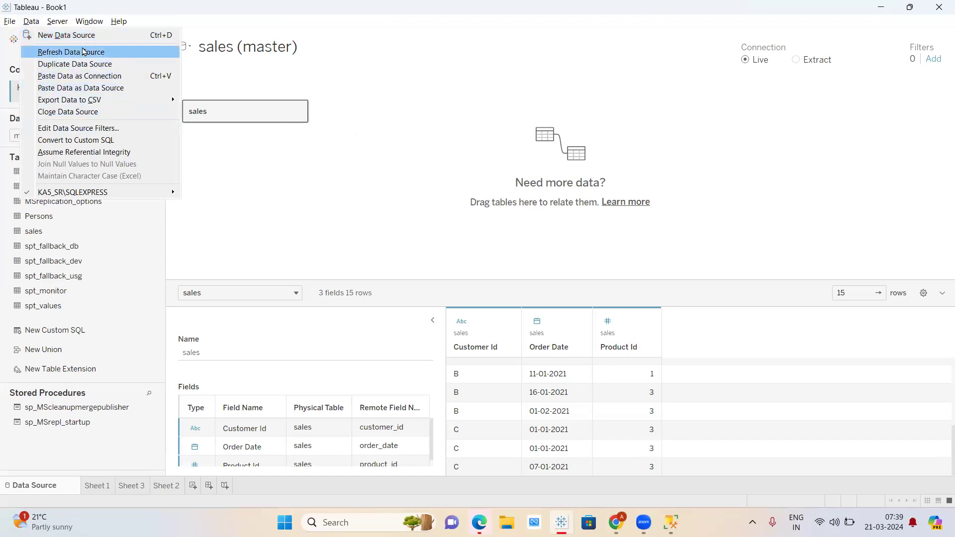
left_click(10, 21)
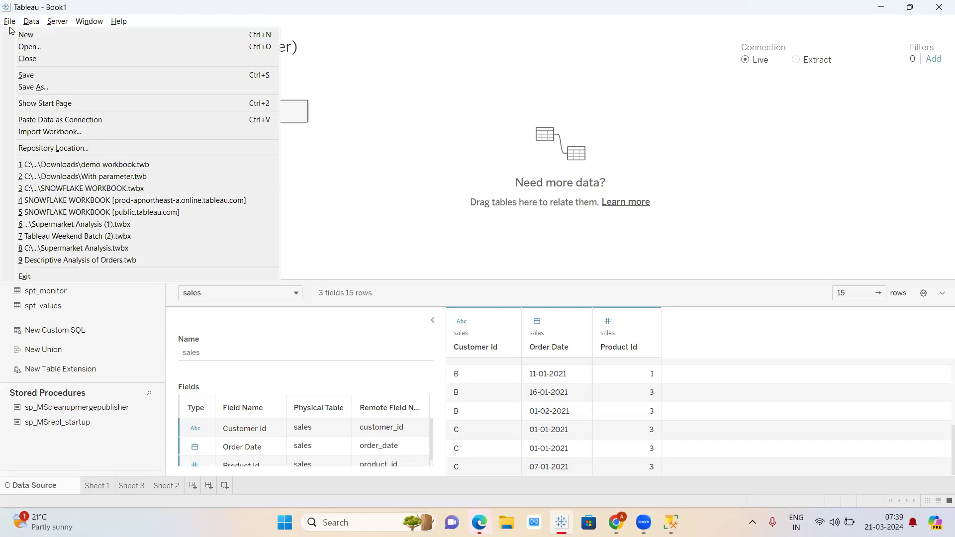
left_click(25, 38)
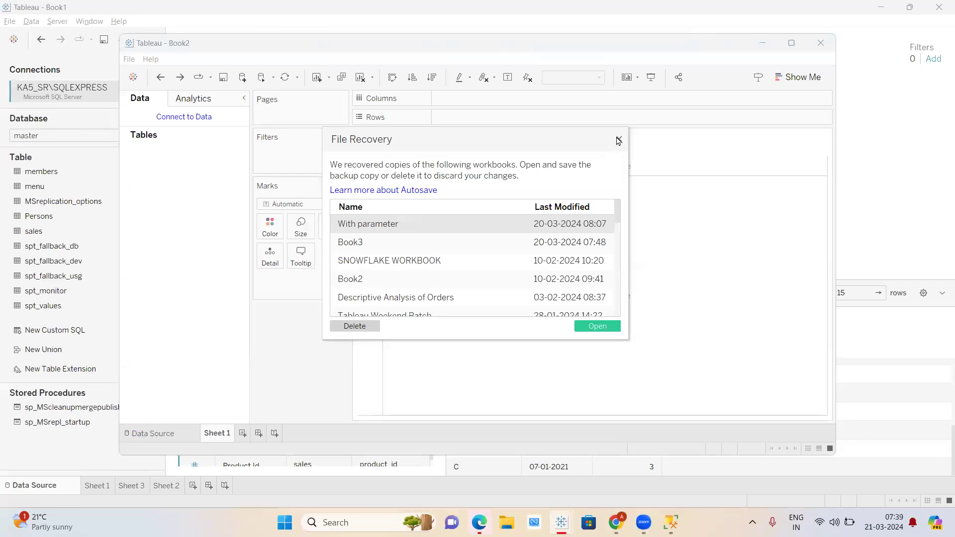
- Dismiss the File Recovery prompt and maximize the Book2 window
left_click(619, 140)
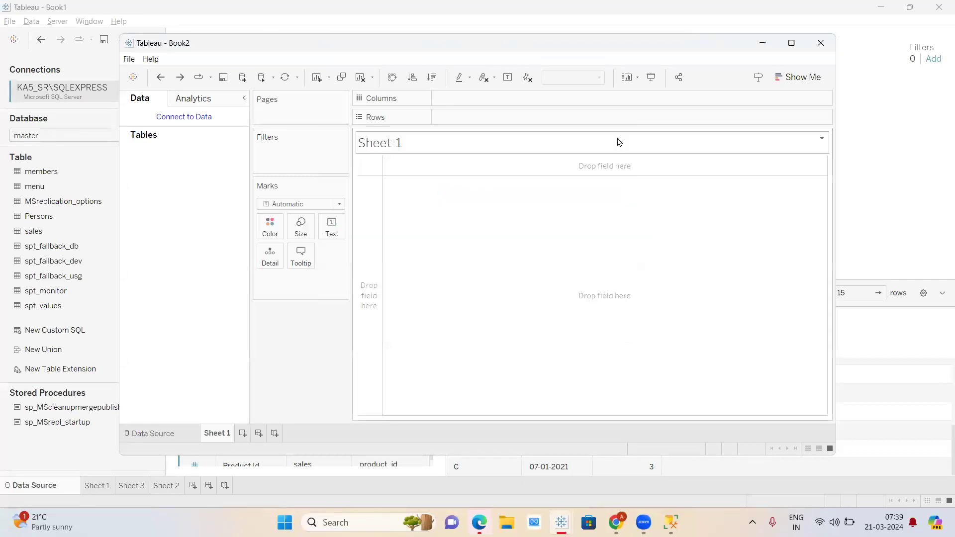
left_click(793, 50)
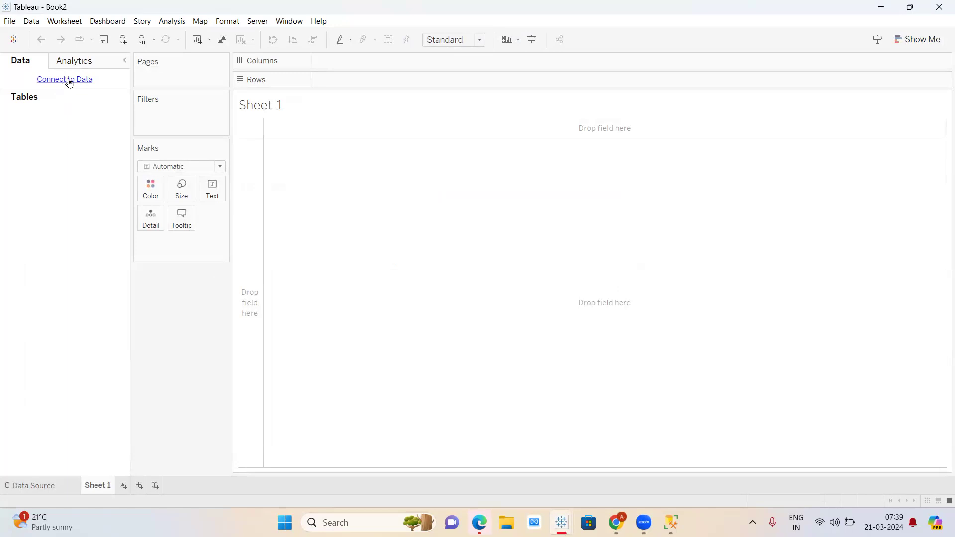
- Try connecting to Sample - Superstore, undo it, and reopen the data connector list
left_click(64, 81)
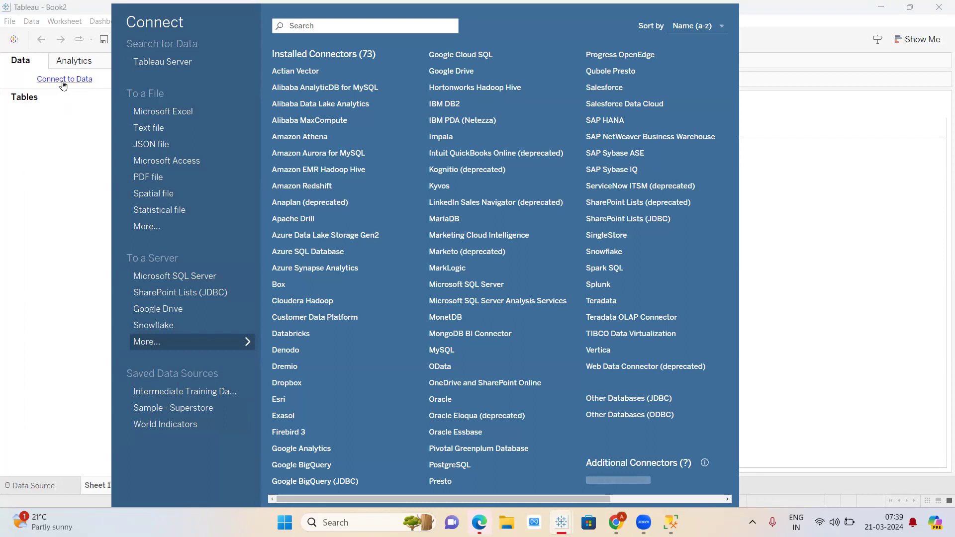
left_click(186, 408)
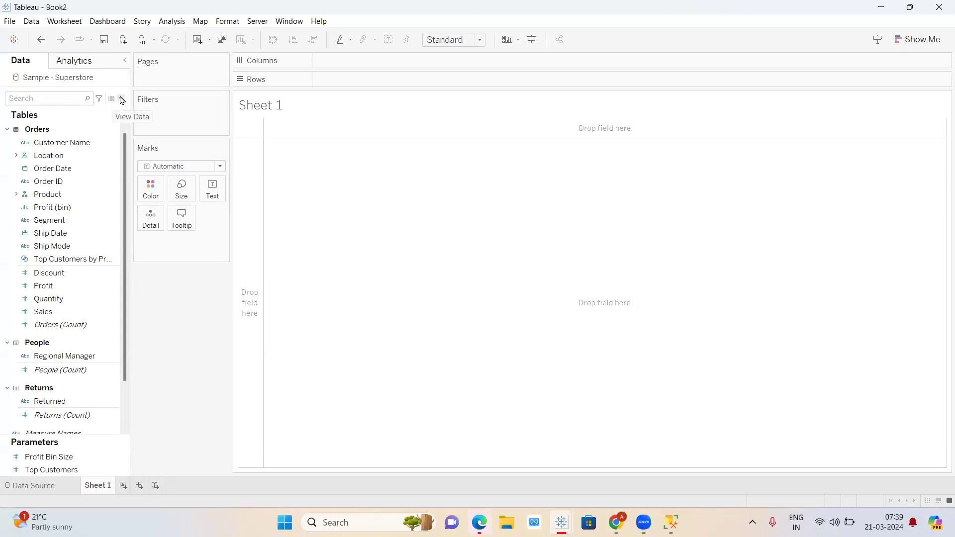
left_click(39, 40)
left_click(61, 81)
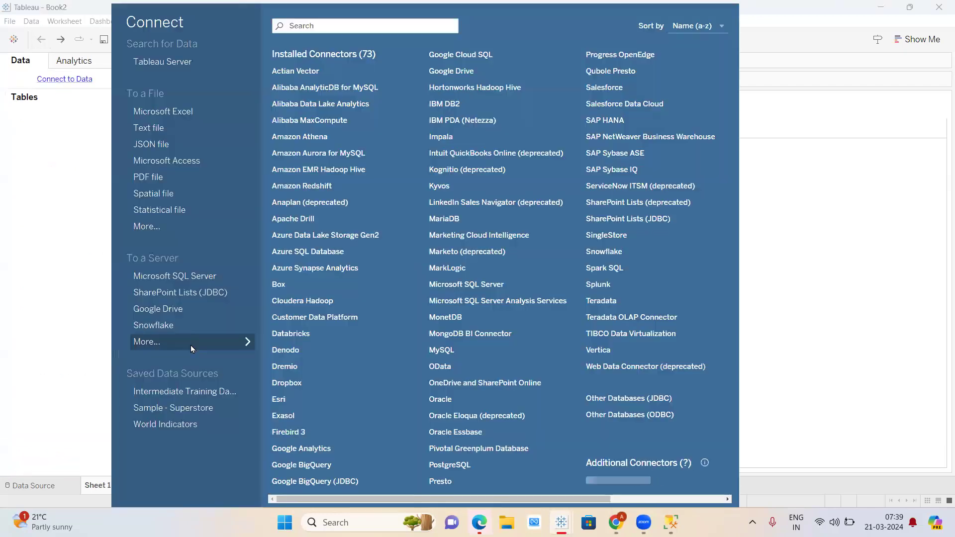
- Connect the workbook to the saved World Indicators data source
left_click(177, 429)
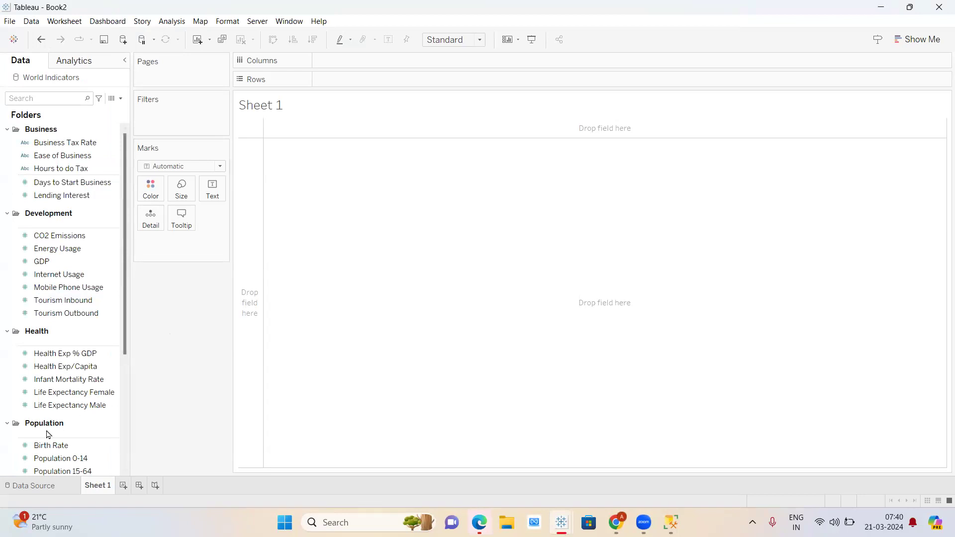
scroll(46, 435, "down", 3)
scroll(47, 434, "up", 3)
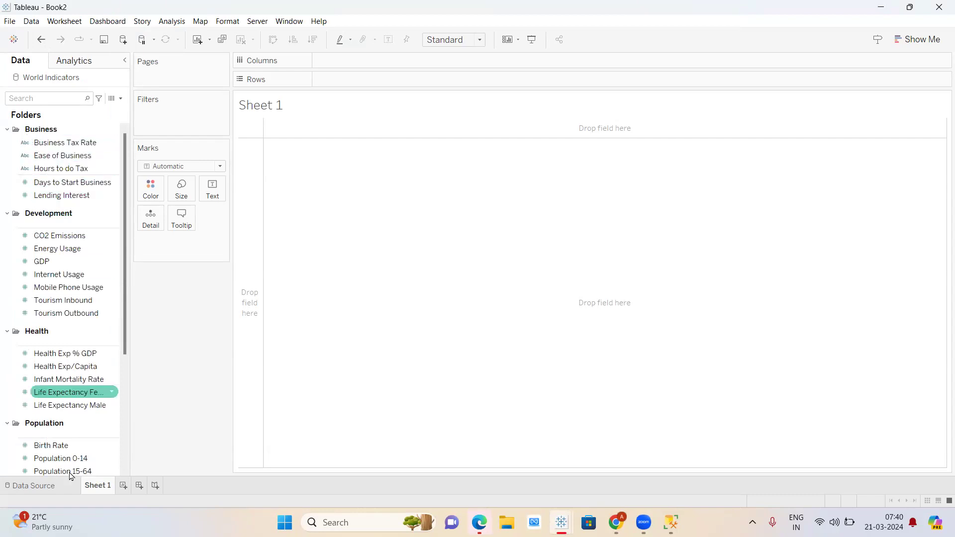
- Browse the World Indicators rows on the Data Source preview, then return to Sheet 1
left_click(63, 491)
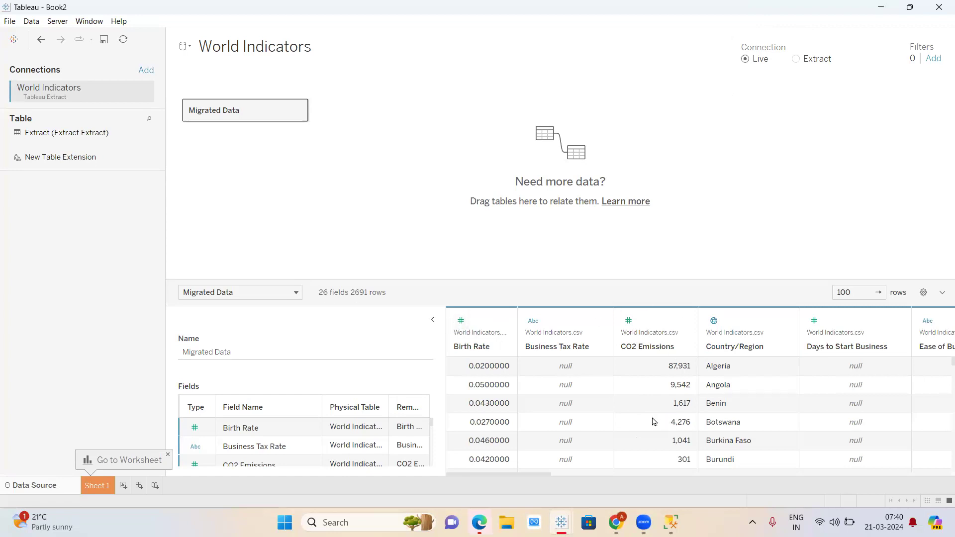
scroll(655, 422, "right", 10)
scroll(654, 422, "right", 10)
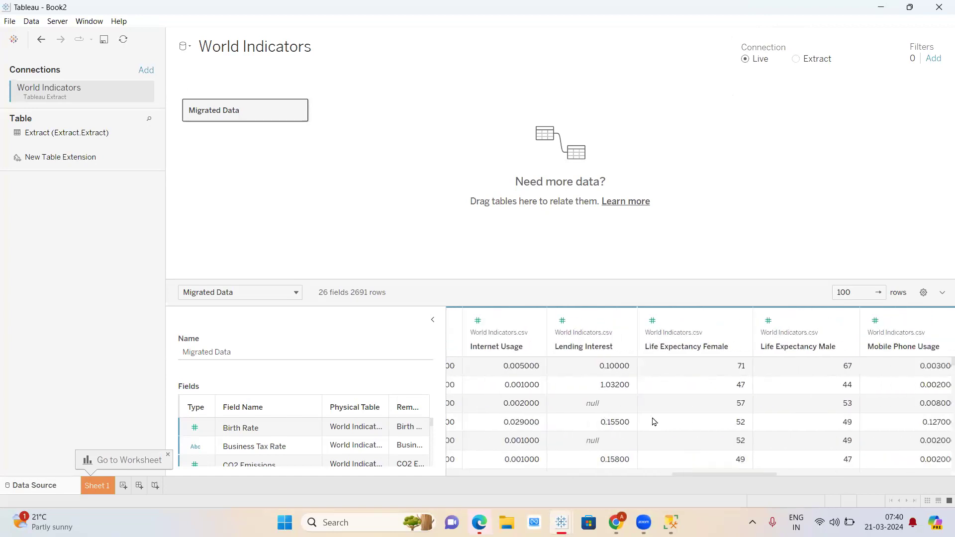
scroll(654, 422, "left", 15)
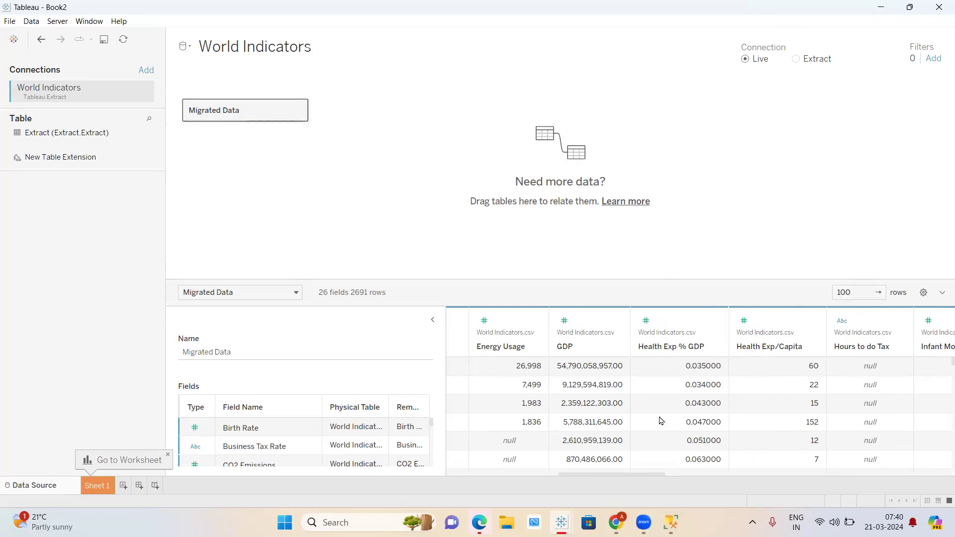
scroll(782, 426, "left", 6)
scroll(781, 426, "down", 20)
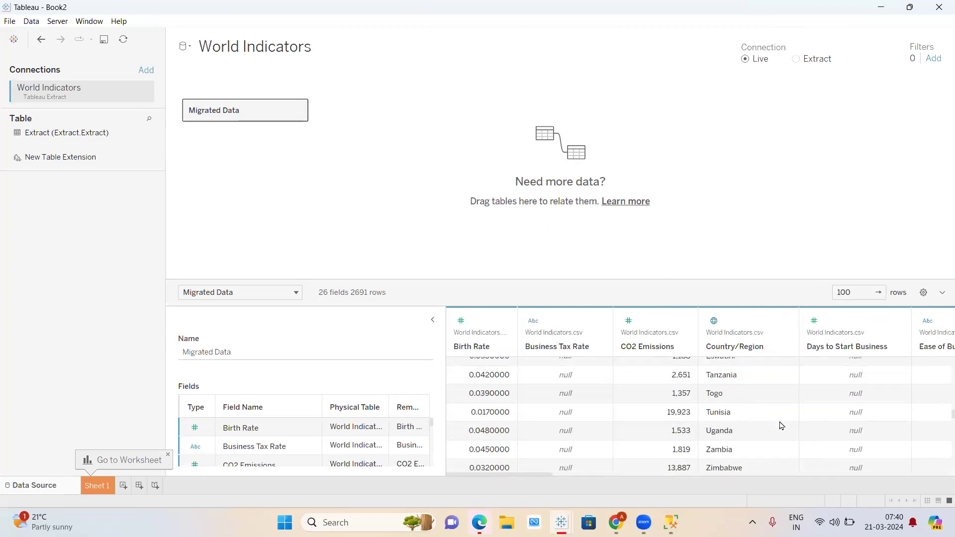
scroll(618, 386, "down", 10)
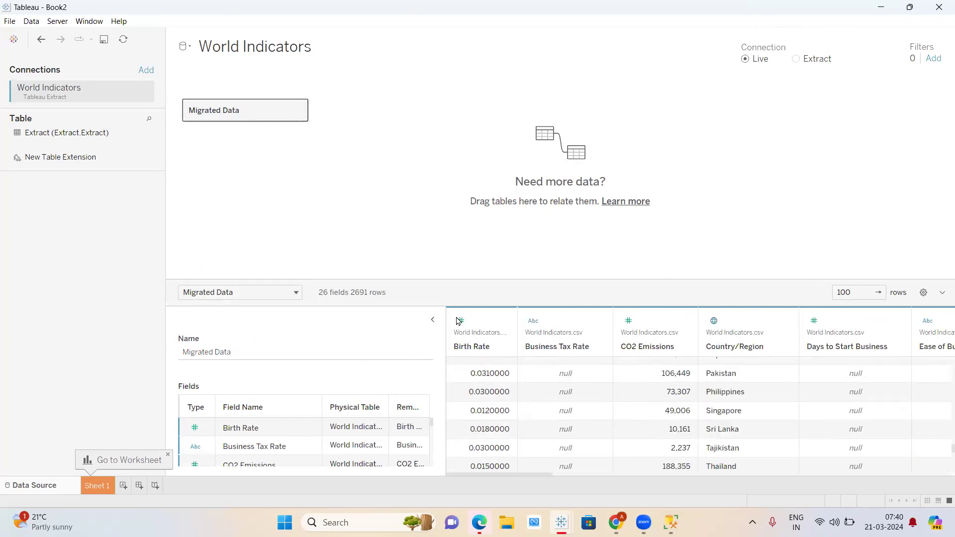
left_click(97, 491)
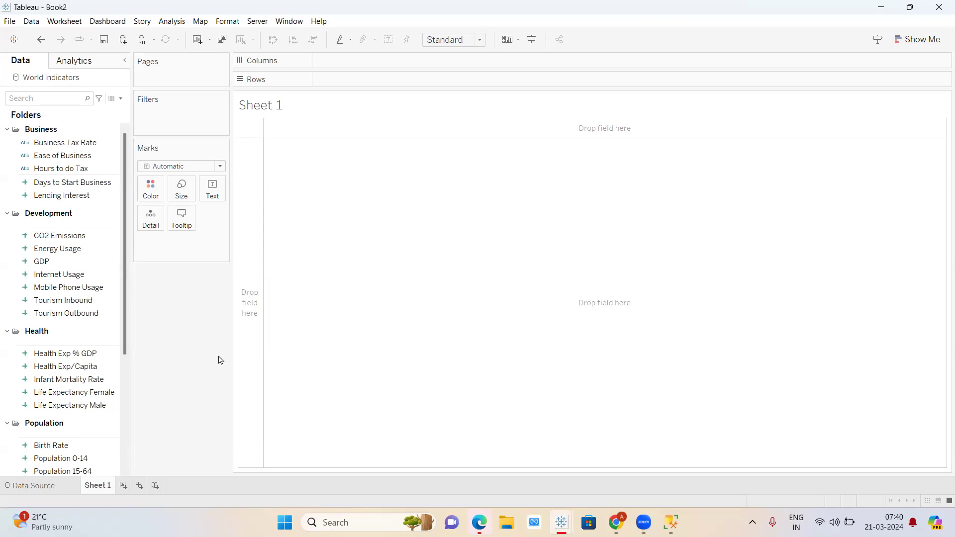
key("XF86AudioRaiseVolume")
left_click(23, 145)
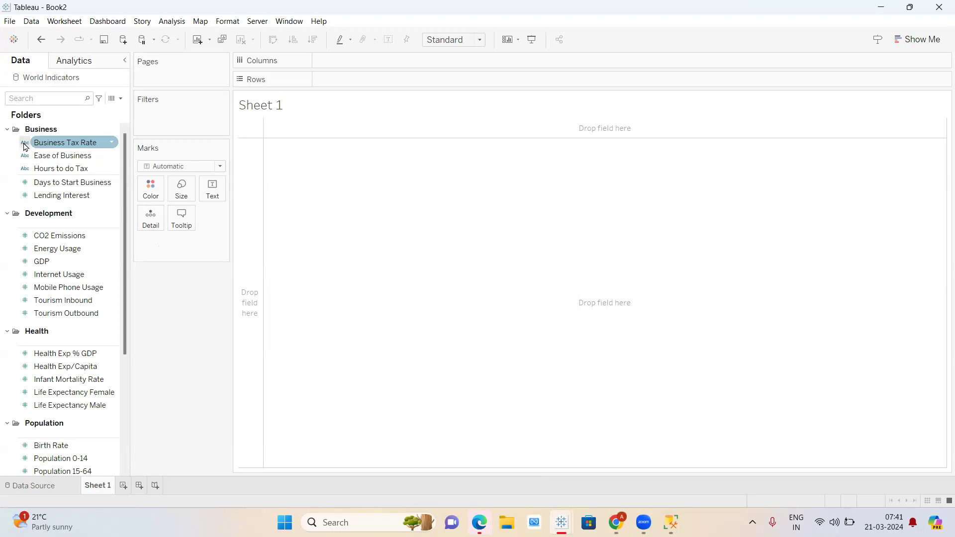
left_click(23, 156)
left_click(28, 184)
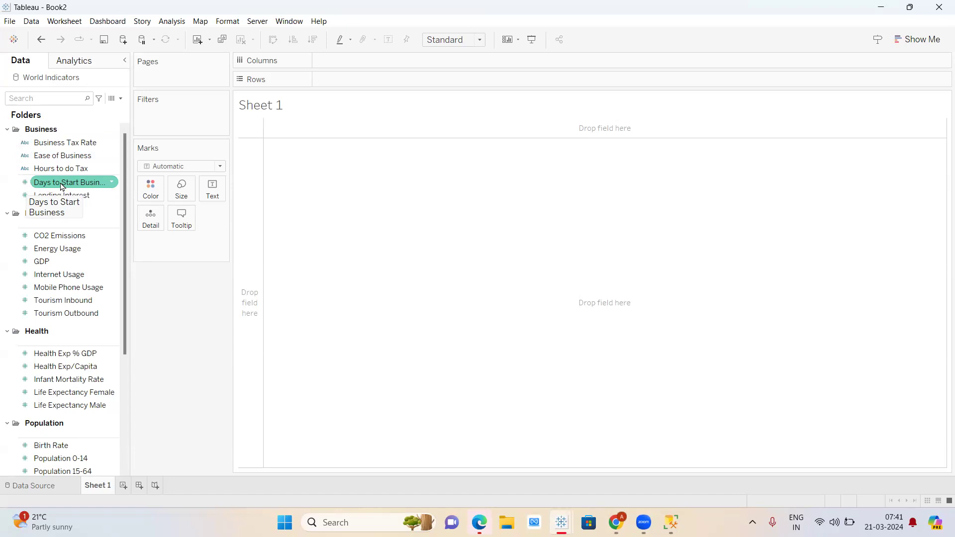
left_click(29, 198)
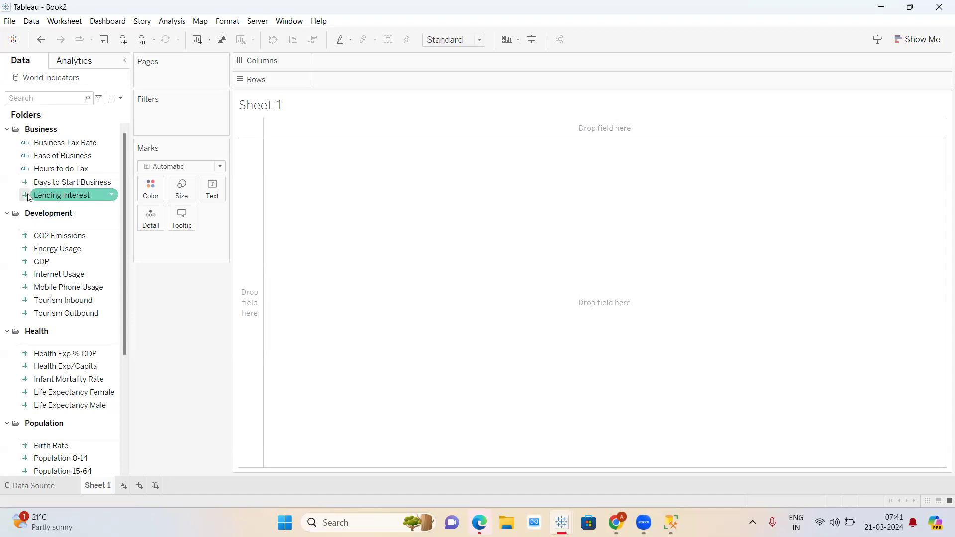
left_click(40, 262)
- Find the Number of Records field in the Data pane and open its options menu
scroll(38, 232, "down", 1)
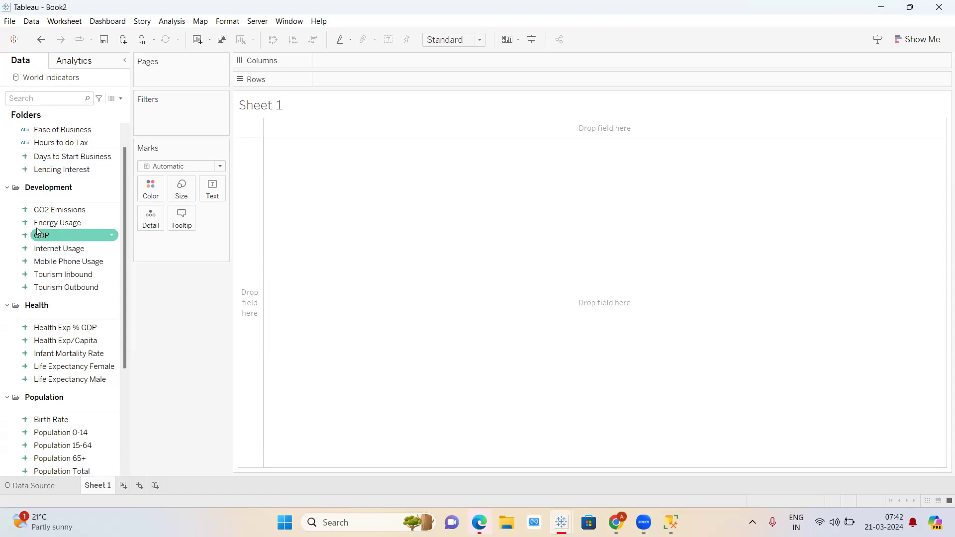
left_click(27, 291)
scroll(26, 293, "down", 5)
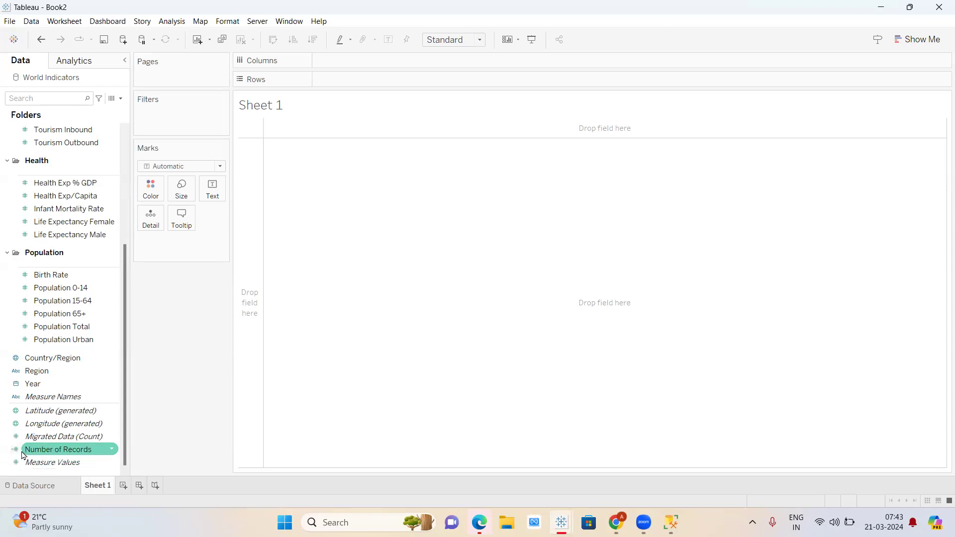
left_click(113, 453)
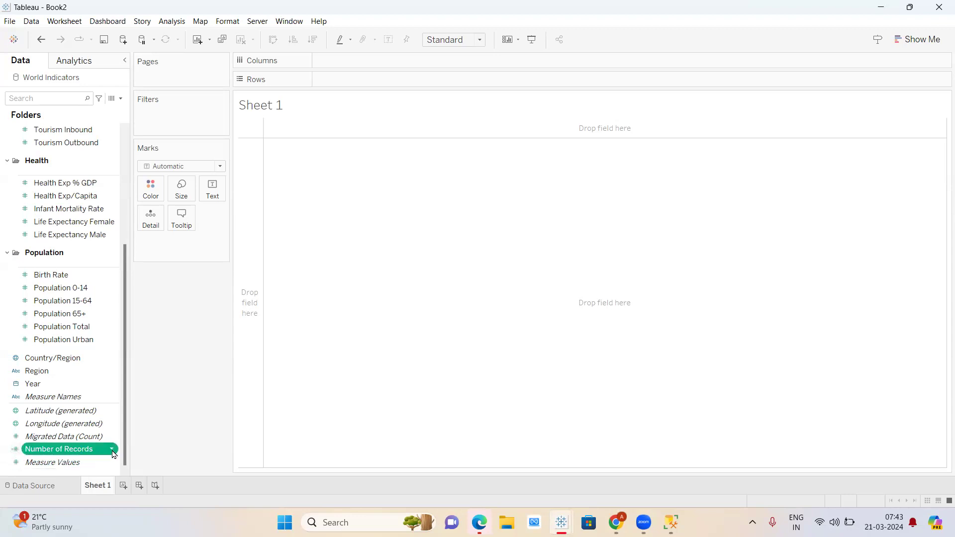
left_click(113, 453)
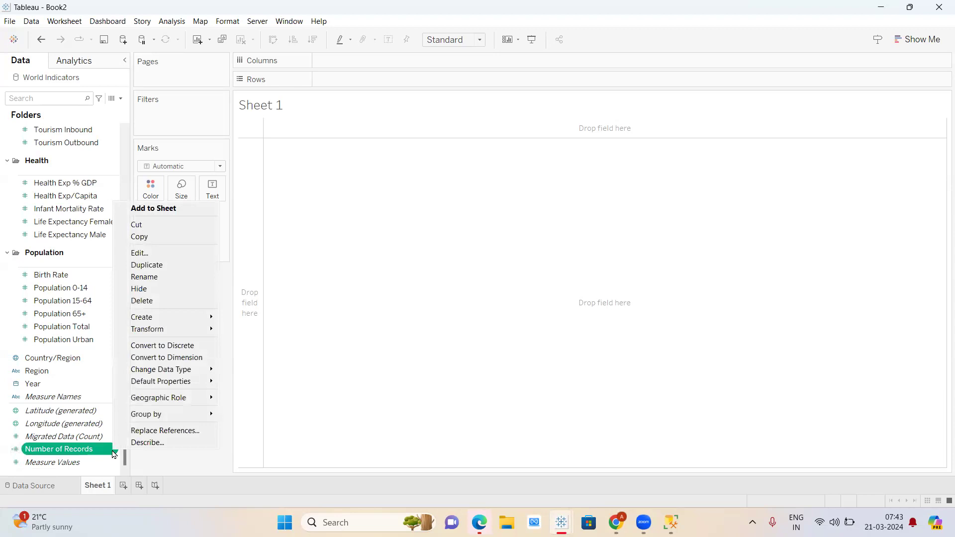
- Open the Number of Records calculation and start a COUNT formula on Population 0-14
left_click(140, 254)
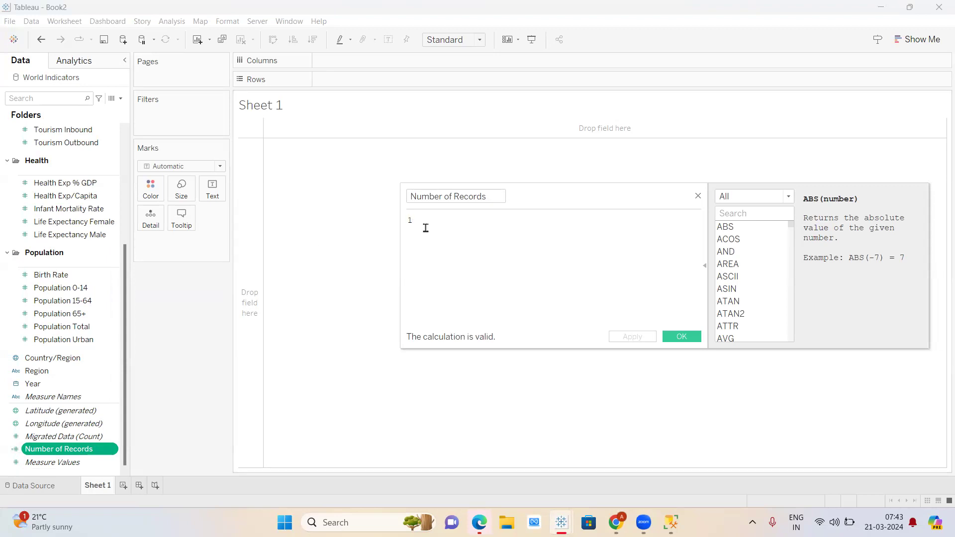
left_click(788, 197)
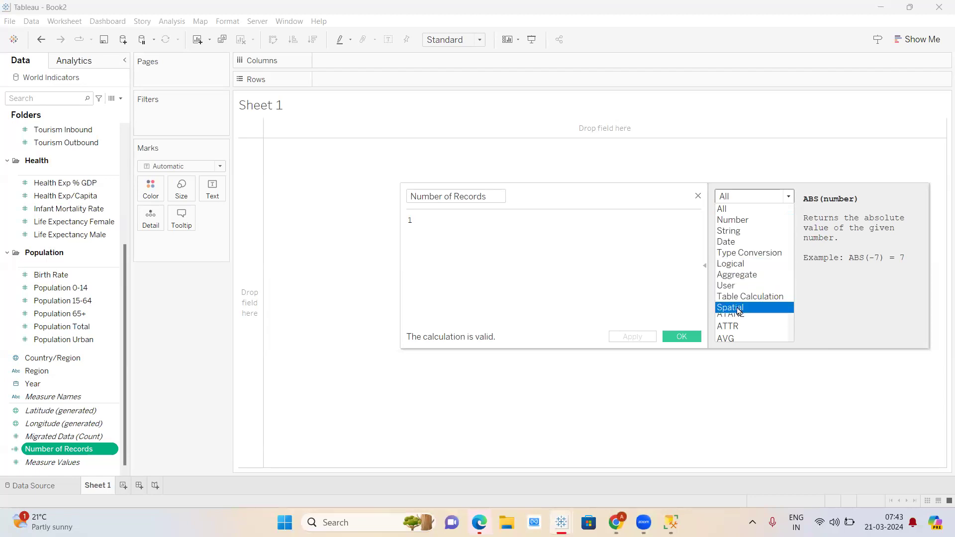
left_click(544, 269)
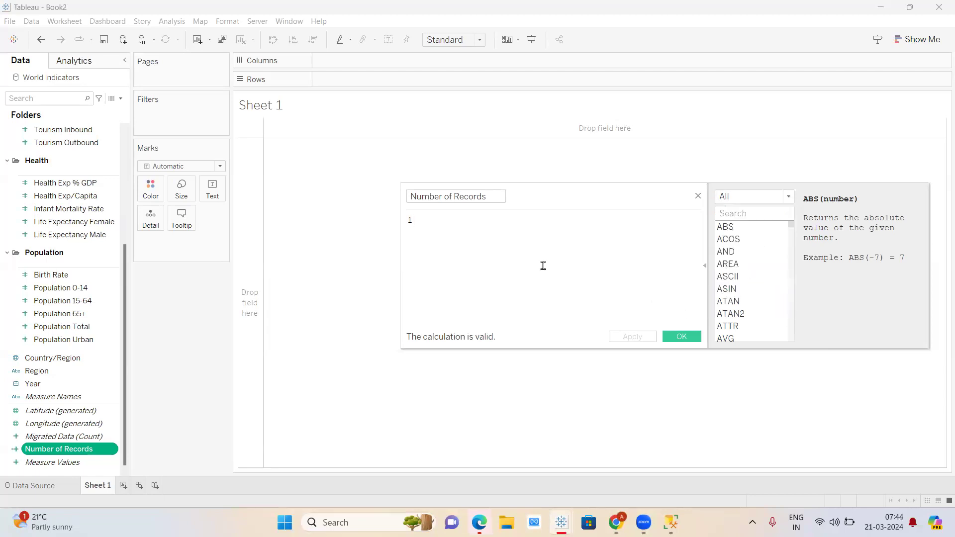
key("BackSpace")
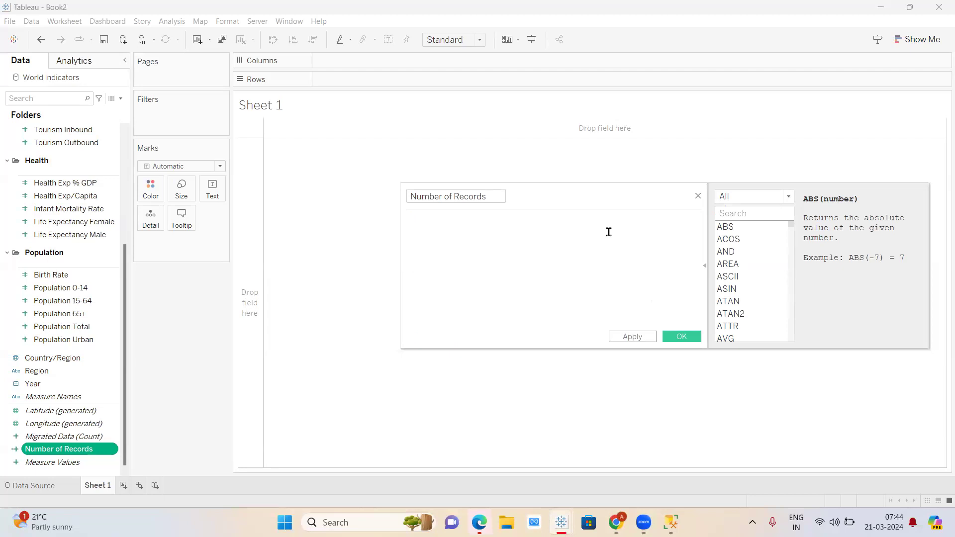
type("count")
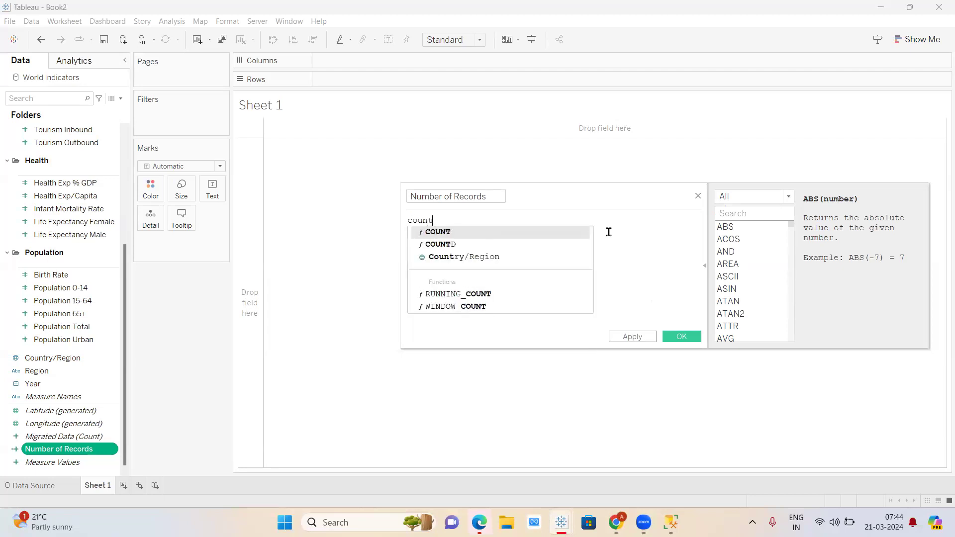
type("(")
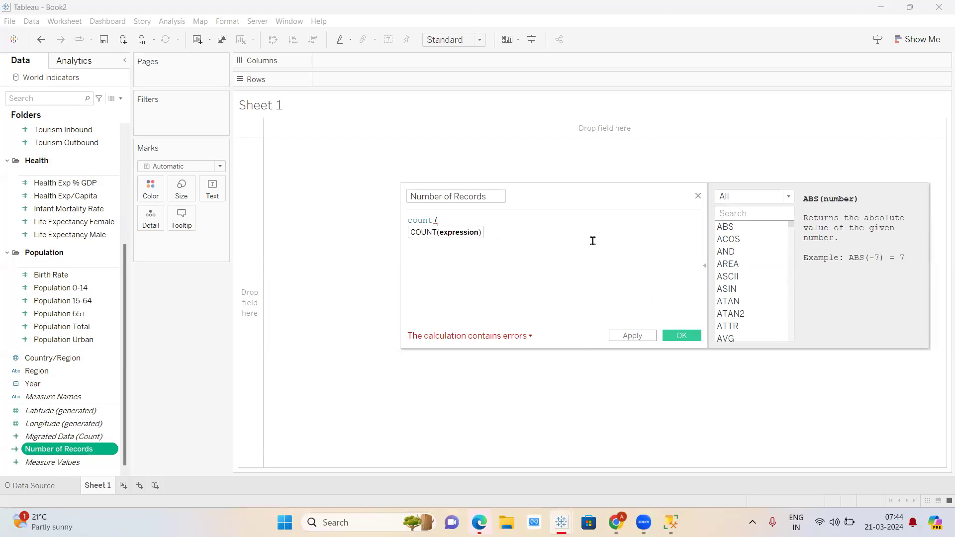
type("po")
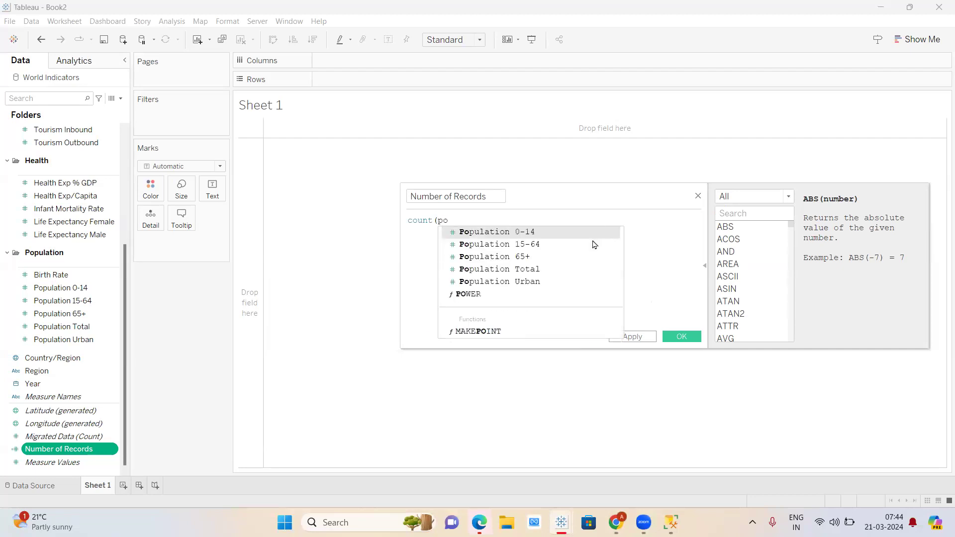
left_click(526, 233)
type(")")
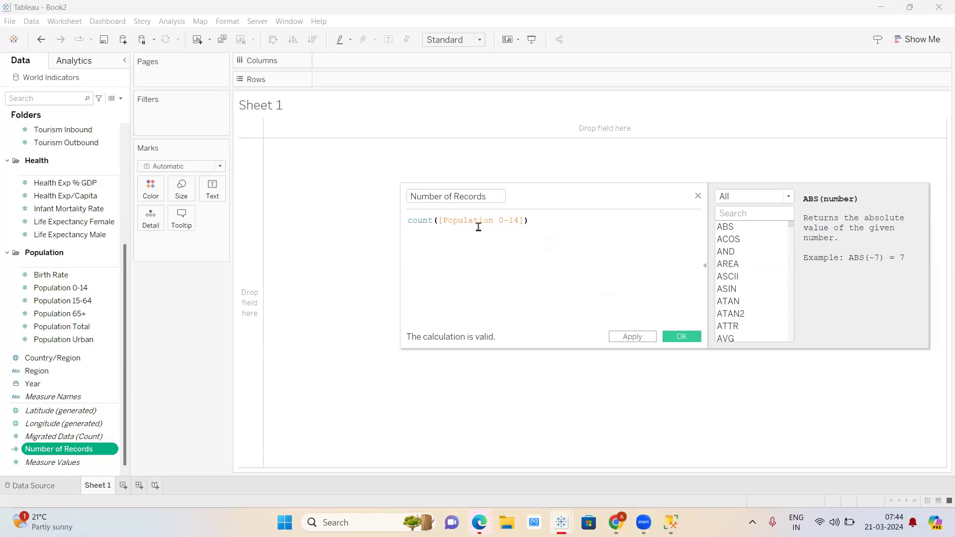
- Remove the unfinished COUNT formula so it stays 1, verify validity, and confirm
key("BackSpace")
key("BackSpace")
key("BackSpace")
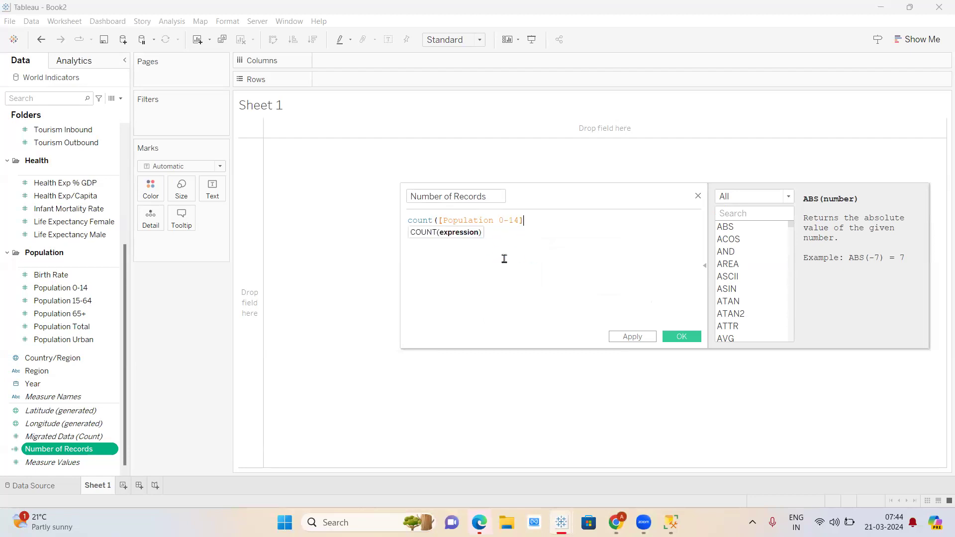
key("BackSpace")
key("BackSpace")
key("BackSpace")
key("BackSpace")
key("BackSpace")
key("BackSpace")
key("BackSpace")
key("BackSpace")
key("BackSpace")
key("BackSpace")
key("BackSpace")
key("BackSpace")
key("BackSpace")
key("BackSpace")
key("BackSpace")
key("BackSpace")
key("BackSpace")
key("BackSpace")
key("BackSpace")
key("BackSpace")
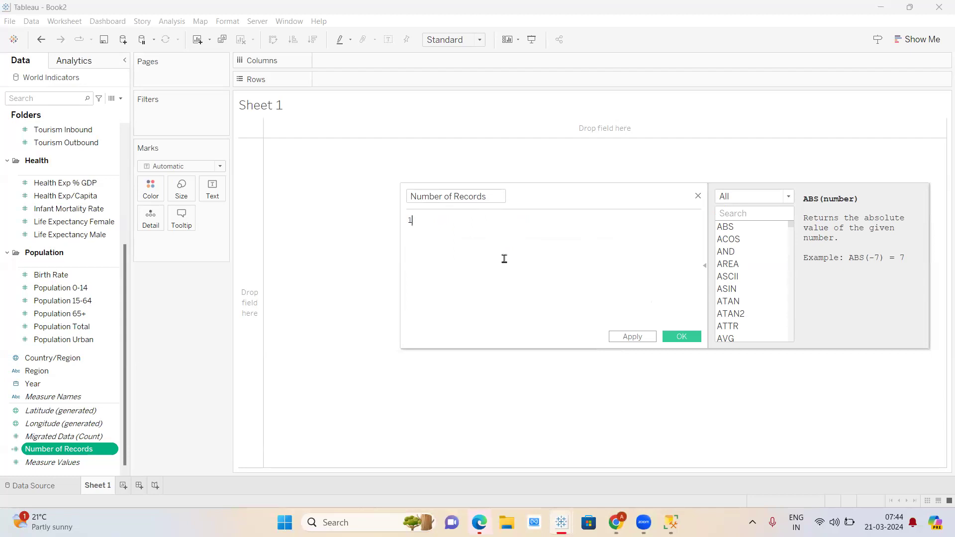
left_click(625, 342)
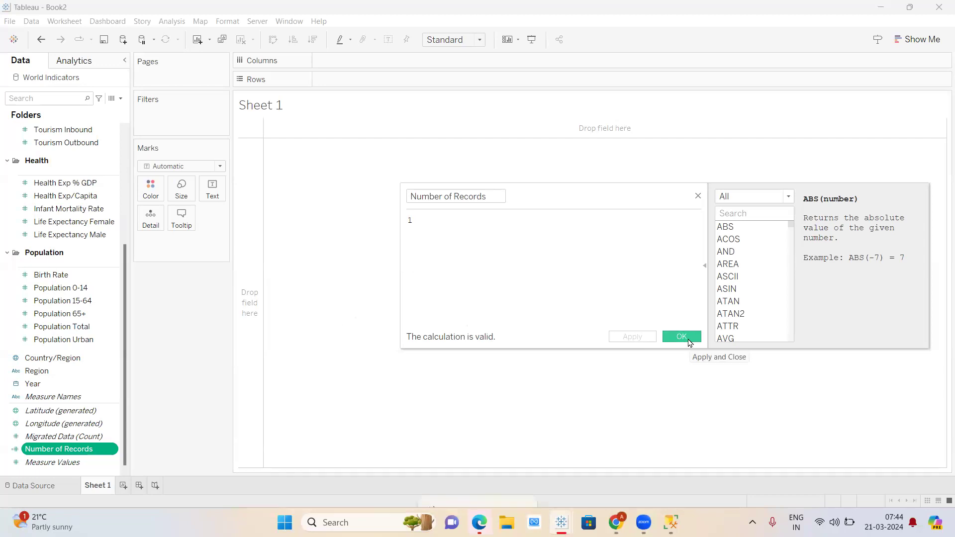
key("XF86AudioRaiseVolume")
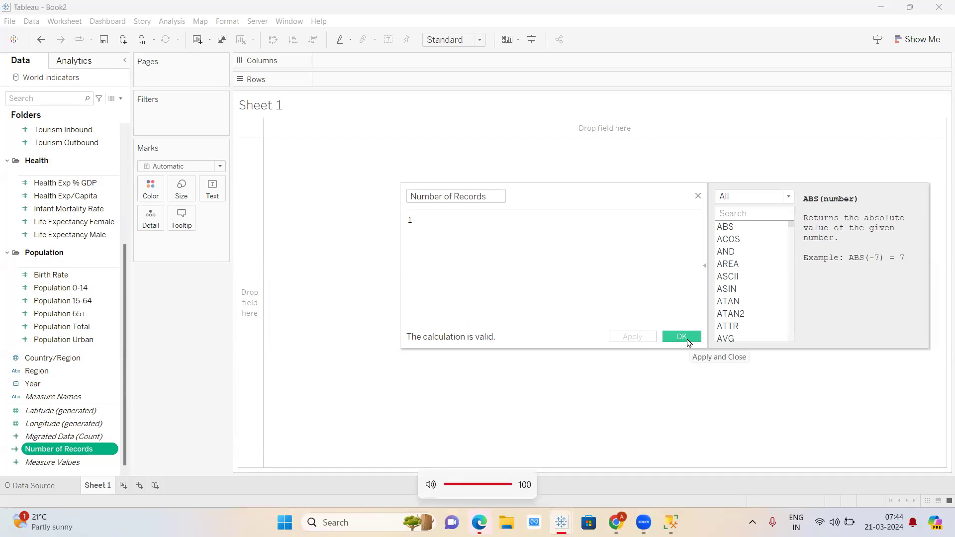
left_click(682, 337)
- Close the calculation editor and open the Data pane menu for creating a calculated field
scroll(75, 198, "up", 3)
left_click(73, 196)
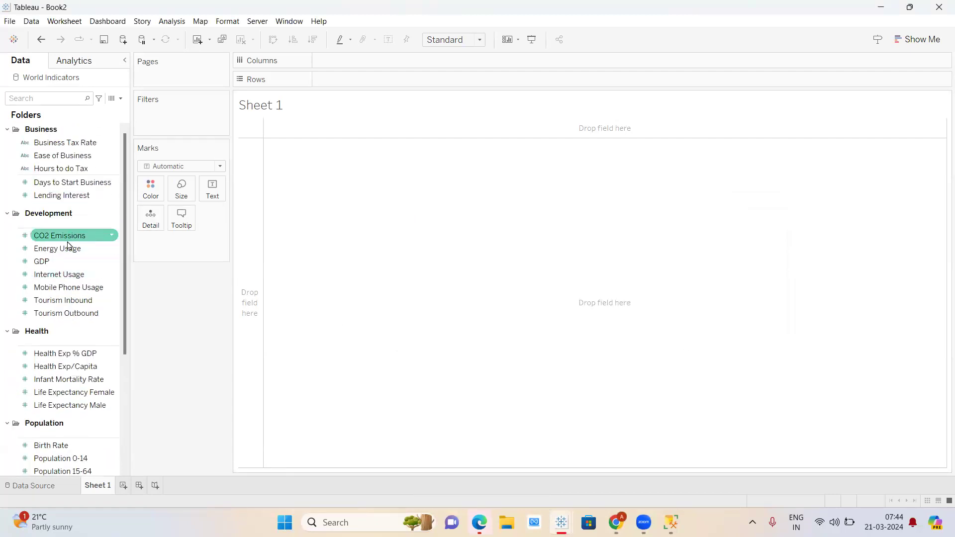
scroll(86, 330, "down", 2)
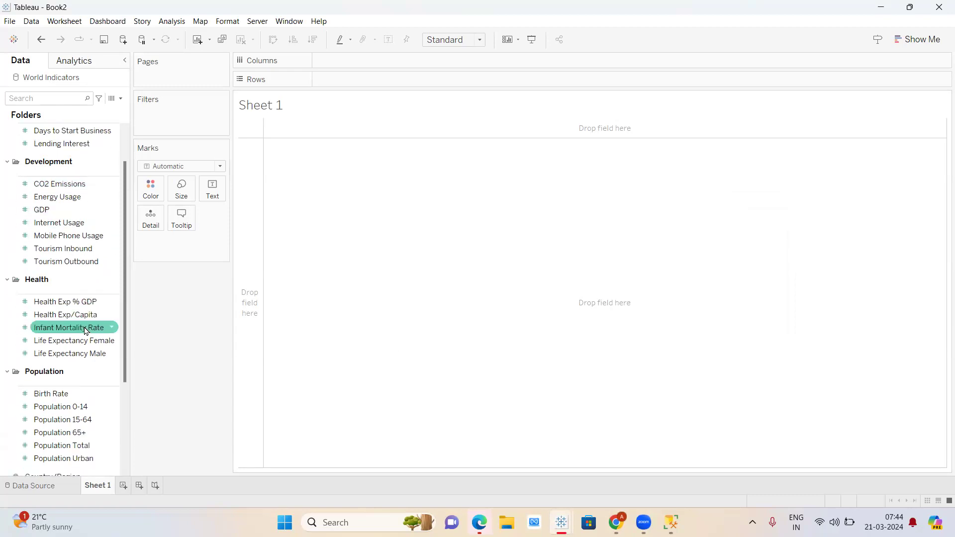
scroll(86, 330, "down", 1)
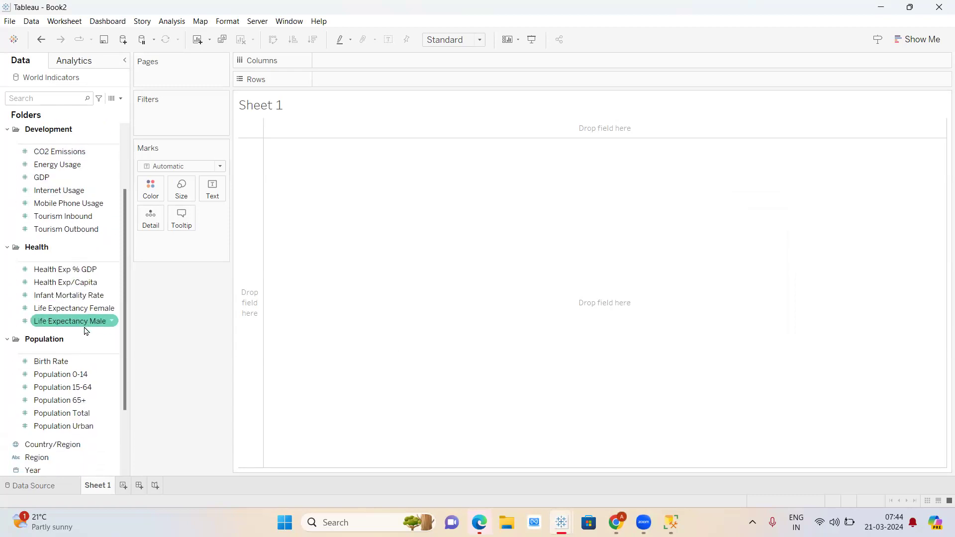
left_click(120, 98)
- Create calculated field 'Co2 Emission rate' as [CO2 Emissions]/1000 and save it
left_click(59, 109)
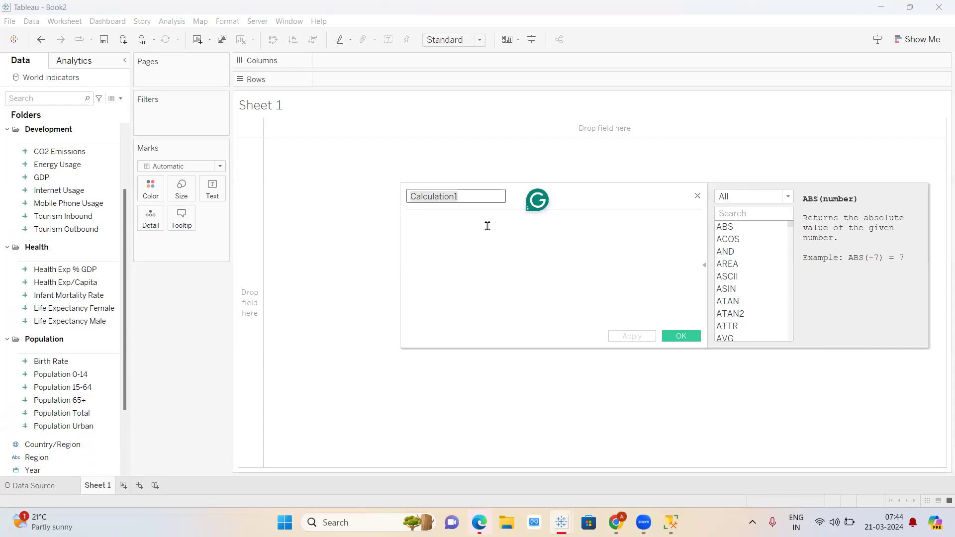
key("BackSpace")
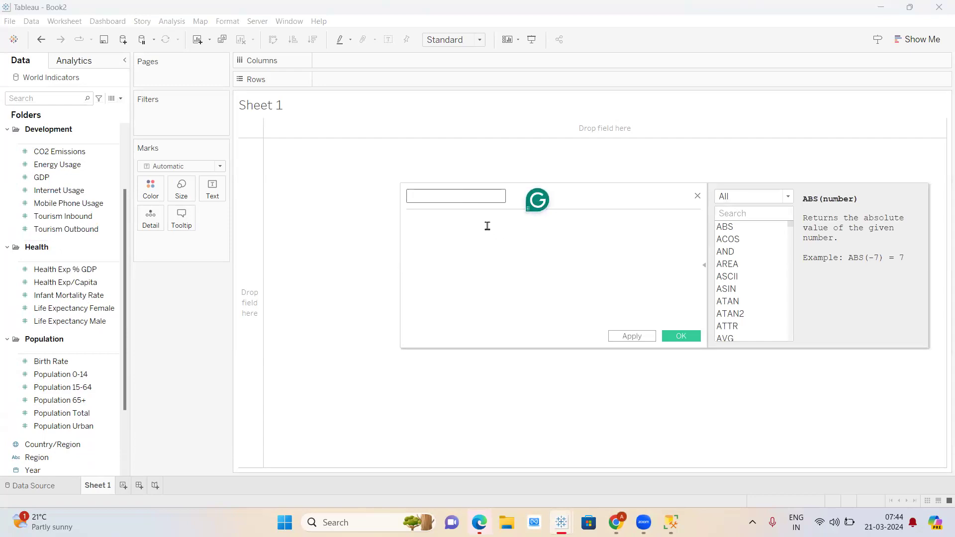
type("Co2 Emission rate")
left_click(487, 226)
left_click(90, 156)
left_click_drag(90, 156, 477, 235)
type("/1000")
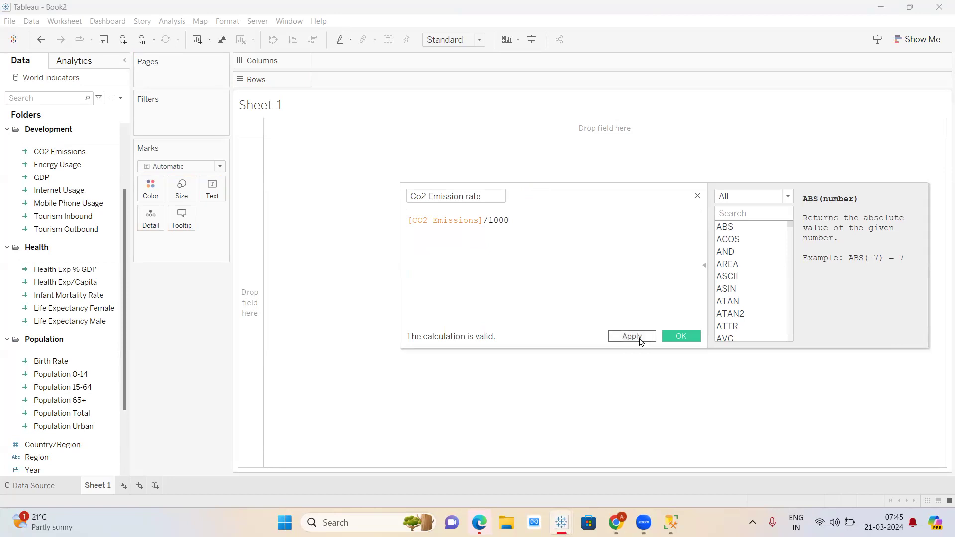
left_click(640, 338)
left_click(680, 338)
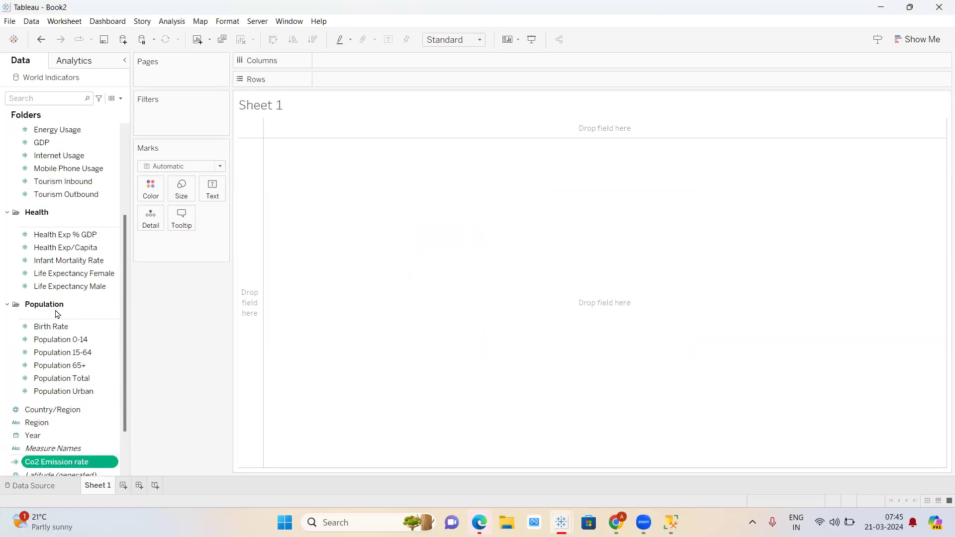
scroll(56, 314, "up", 3)
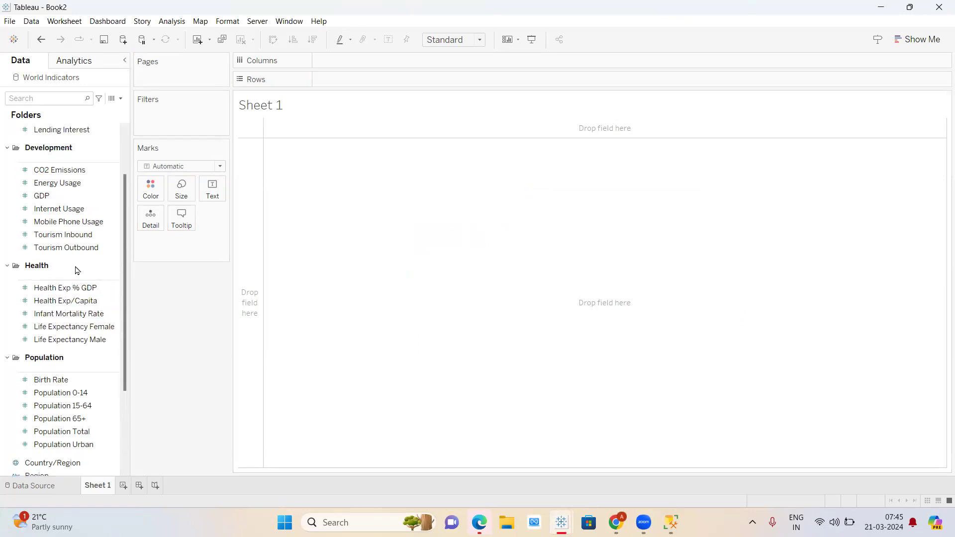
scroll(77, 270, "up", 2)
scroll(77, 271, "down", 9)
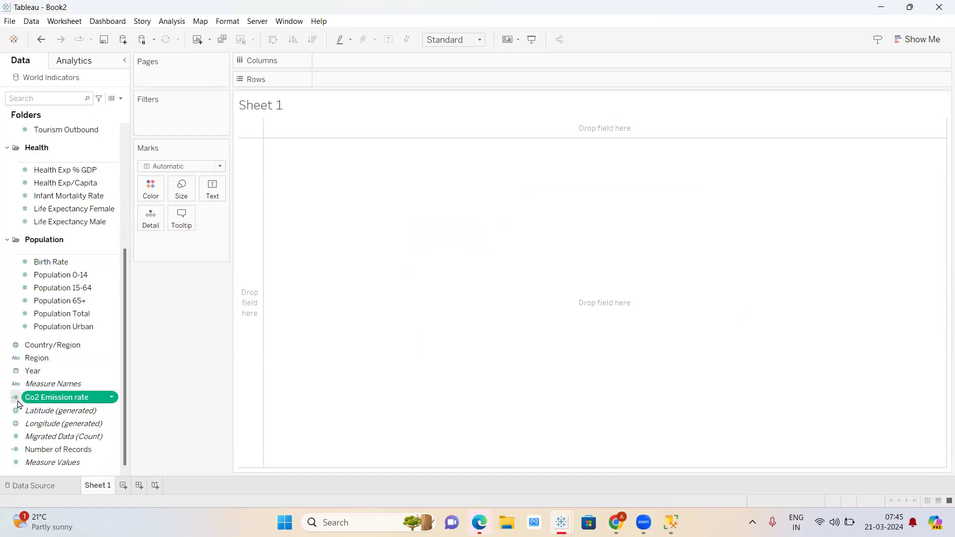
right_click(114, 399)
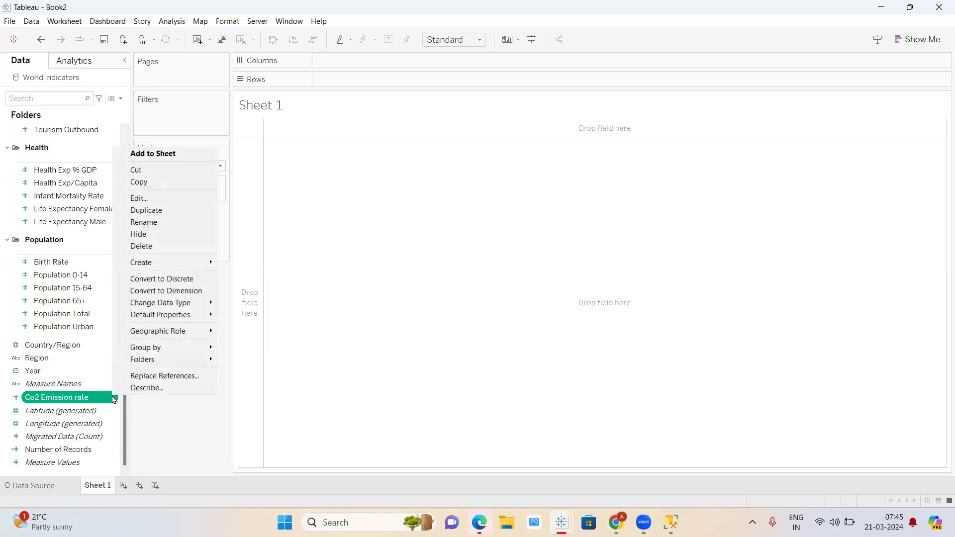
left_click(163, 198)
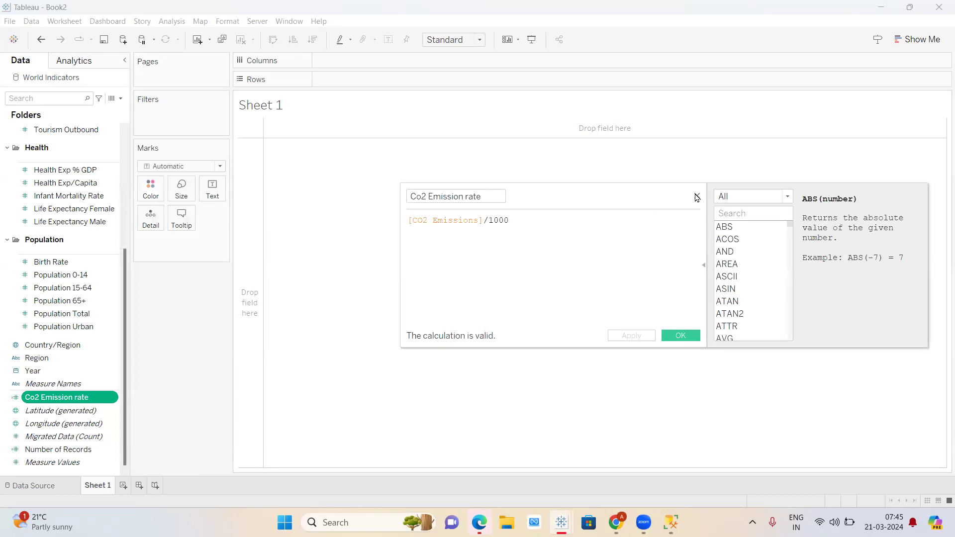
left_click(697, 196)
mouse_move(88, 399)
left_mouse_down()
mouse_move(387, 121)
mouse_move(445, 80)
mouse_move(423, 82)
left_mouse_up()
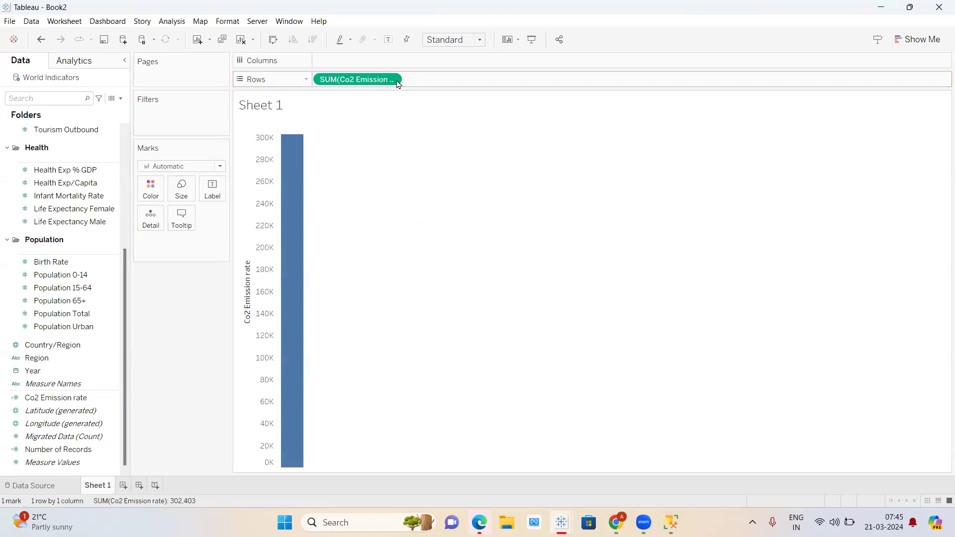
left_click(391, 79)
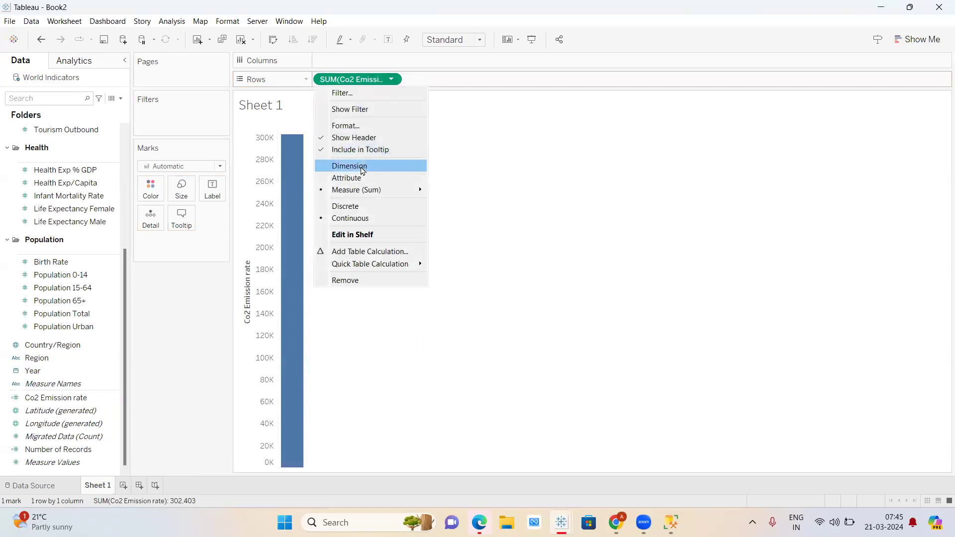
left_click(354, 206)
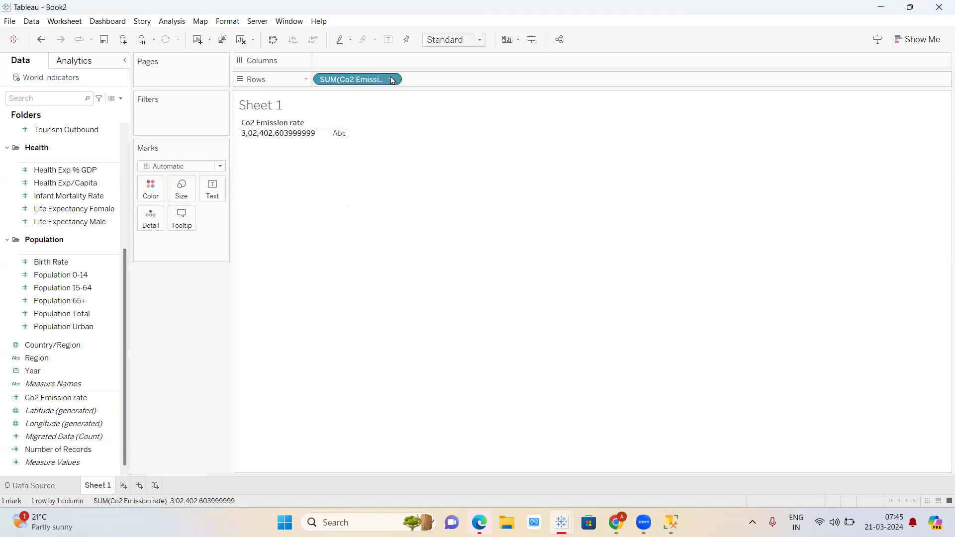
left_click_drag(393, 81, 65, 431)
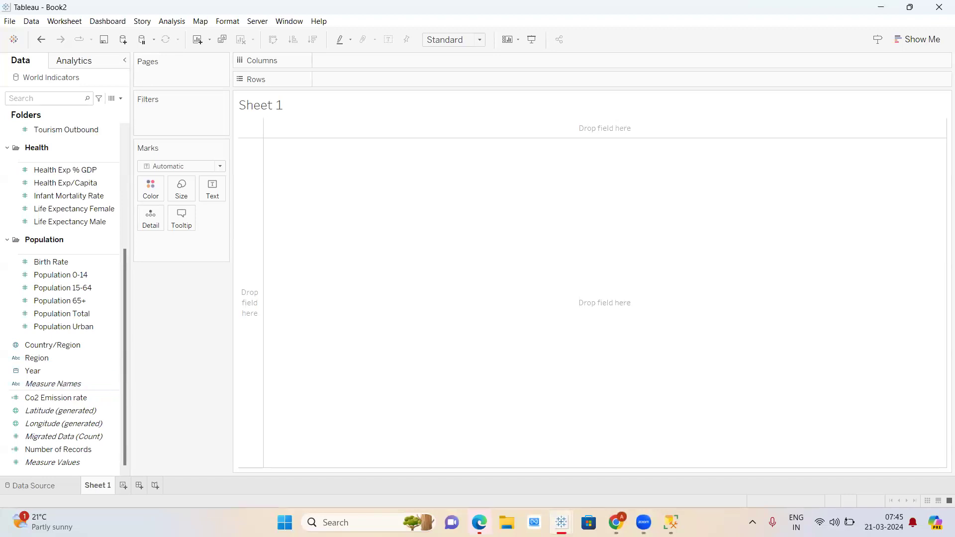
mouse_move(616, 523)
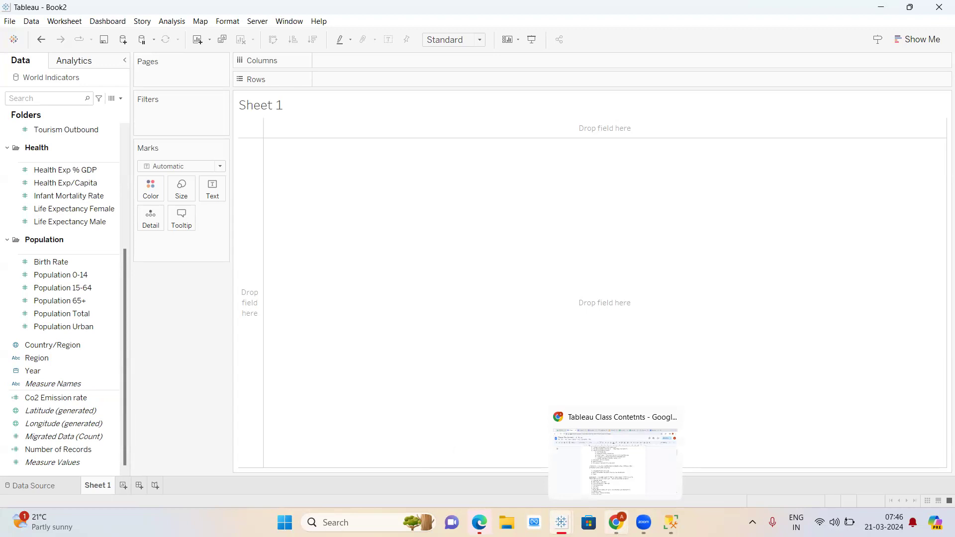
scroll(17, 402, "up", 4)
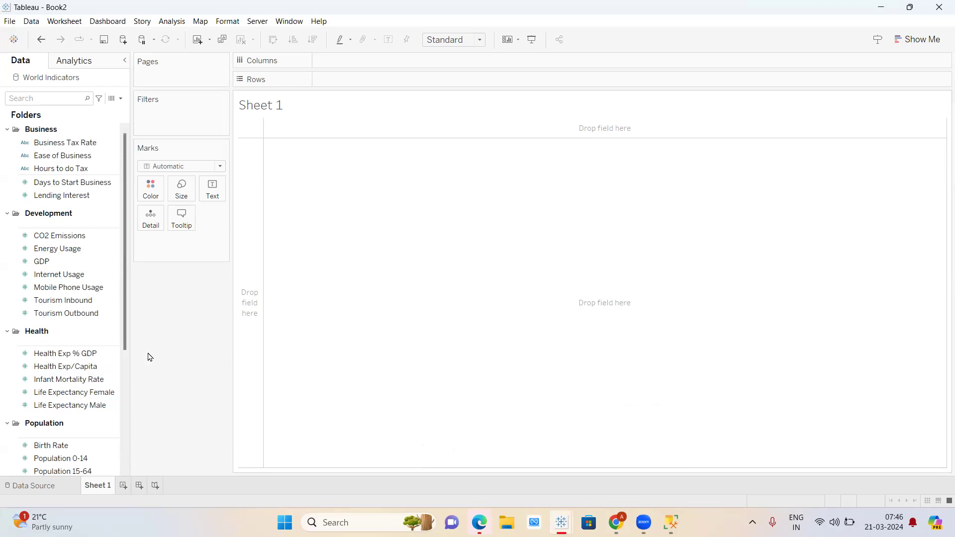
scroll(63, 416, "down", 3)
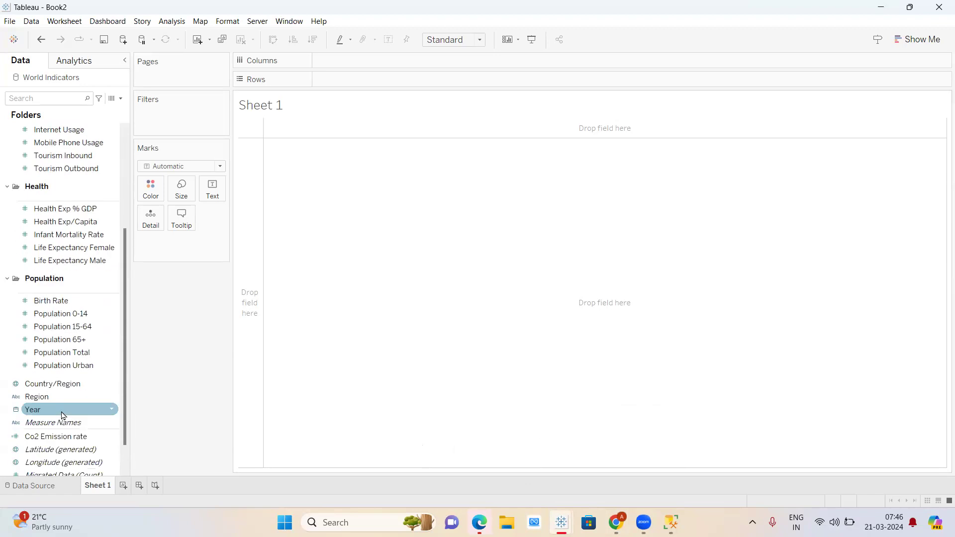
scroll(50, 441, "up", 3)
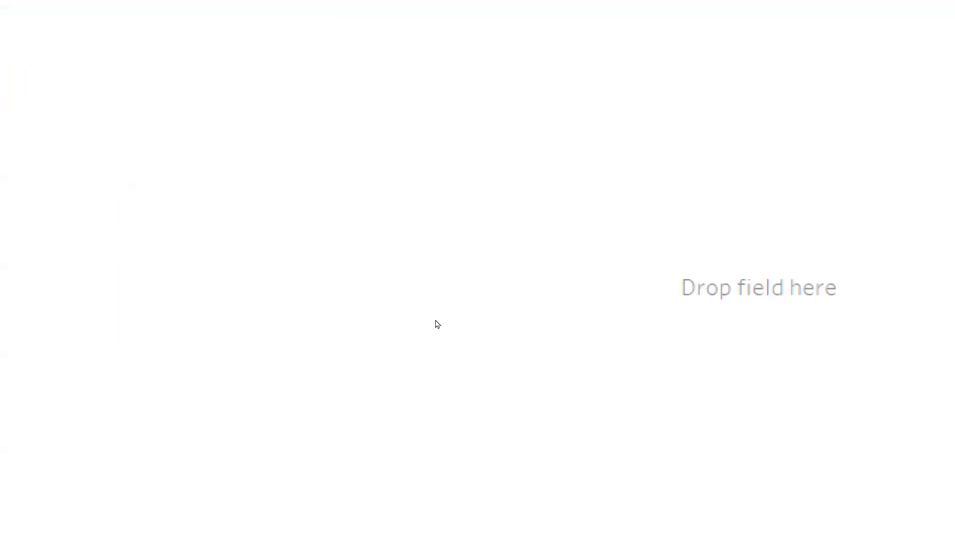
- Browse the World Indicators fields in the Data pane, checking the Population 0-14 field's options
key("super+minus")
key("super+minus")
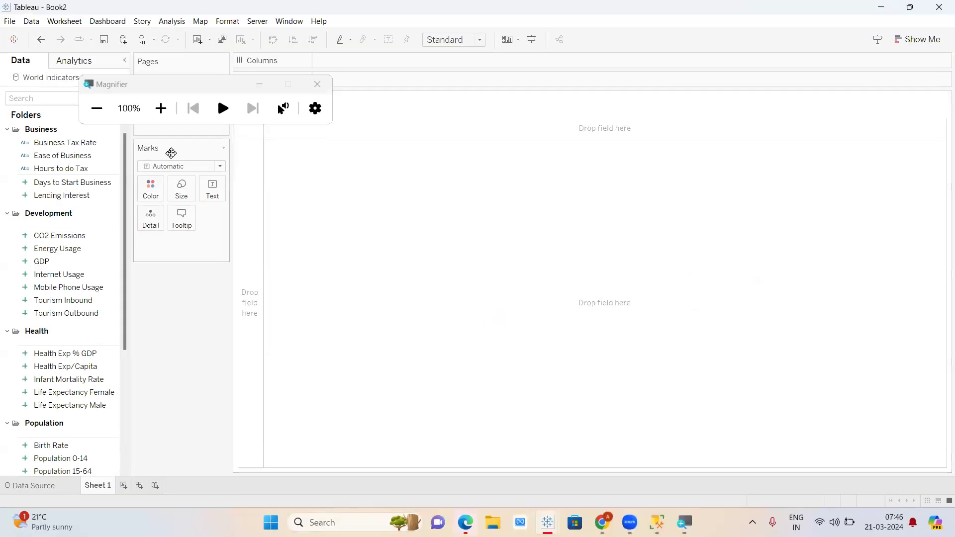
left_click(162, 109)
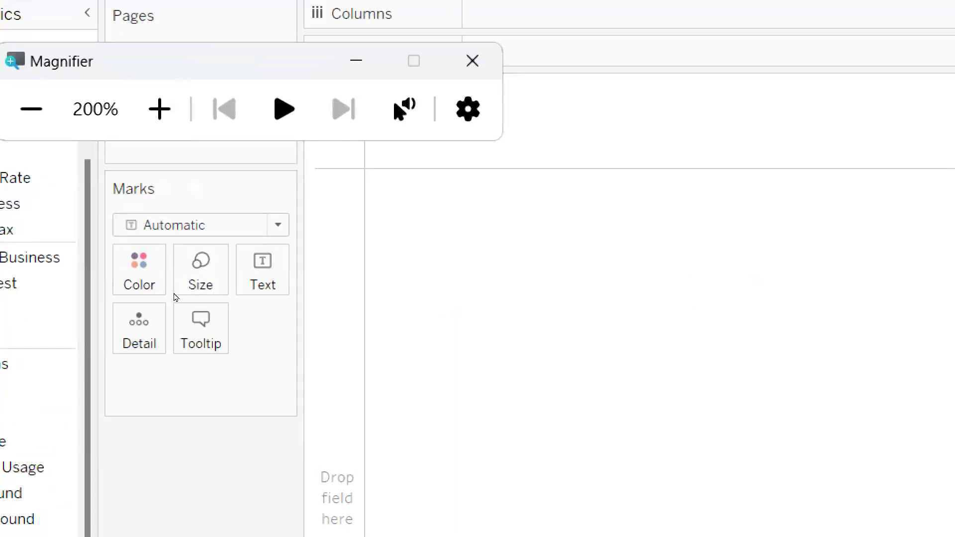
left_click(178, 293)
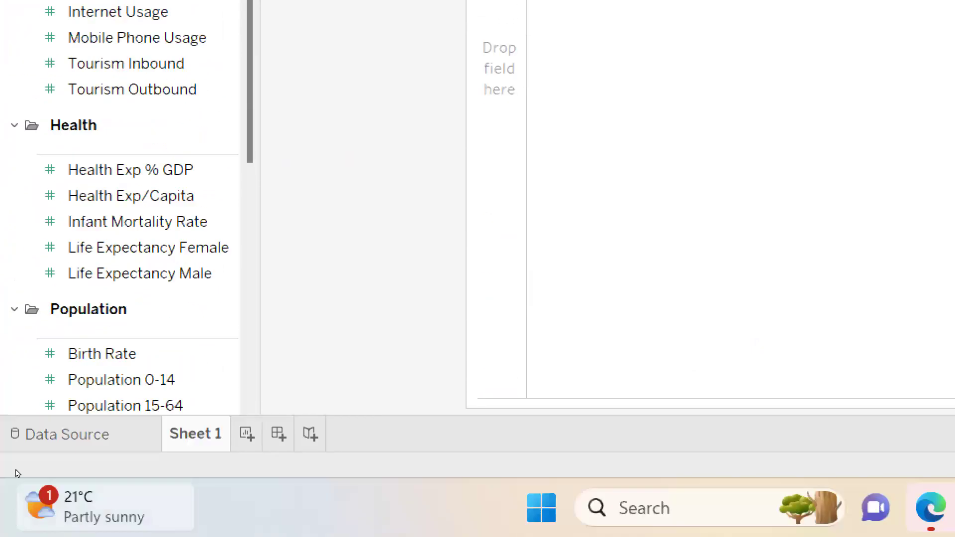
scroll(31, 388, "down", 5)
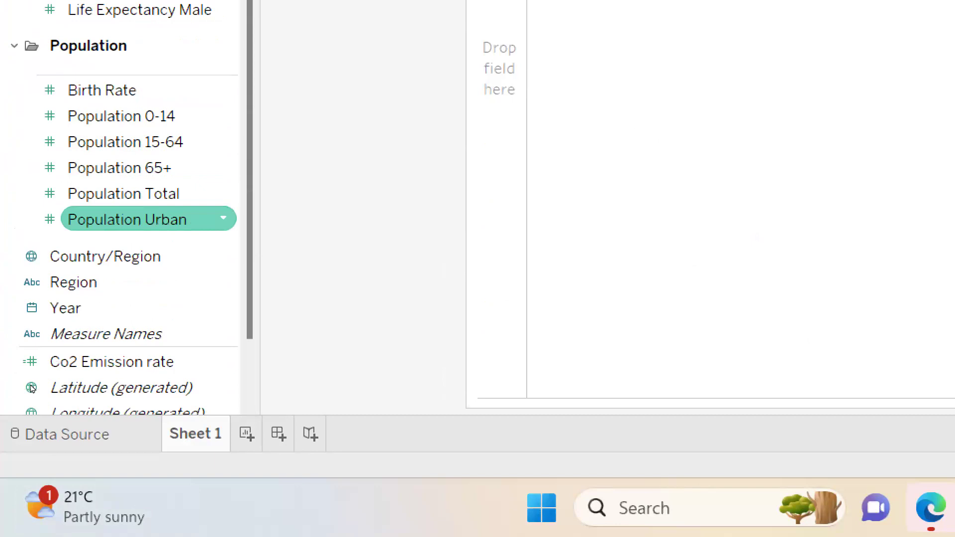
scroll(31, 388, "down", 2)
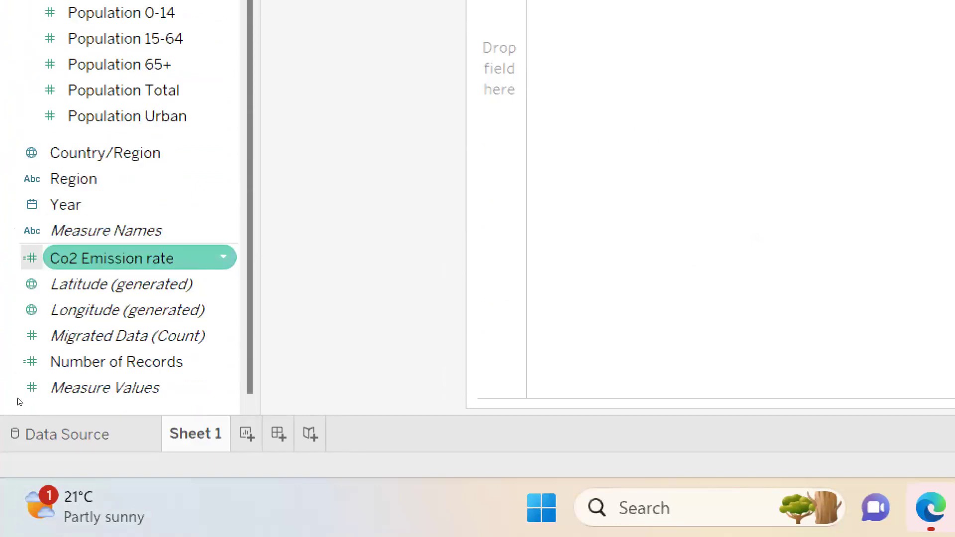
key("Up")
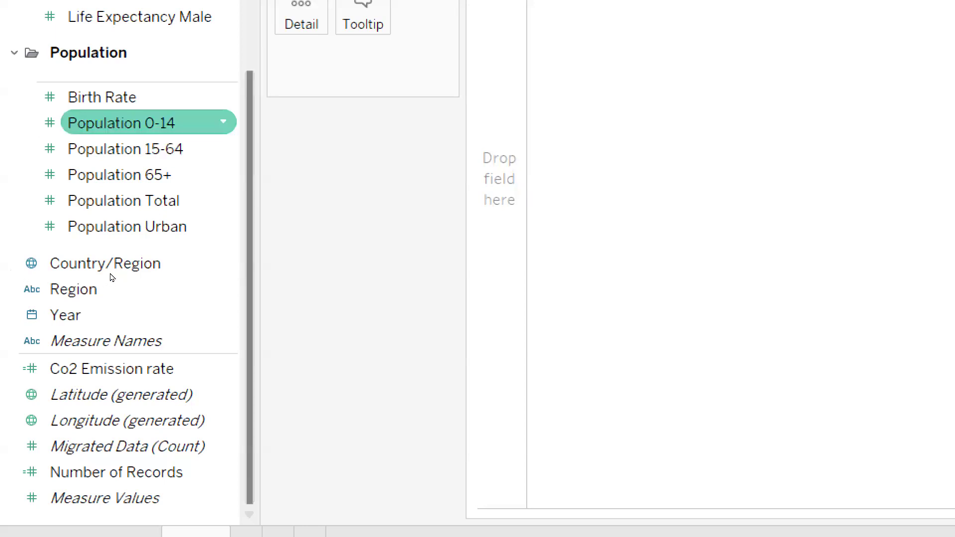
left_click(223, 122)
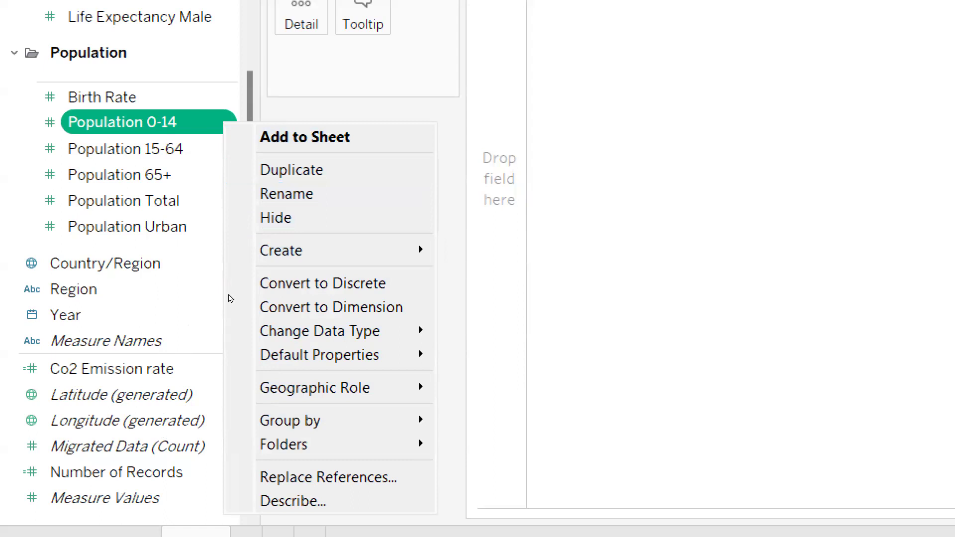
left_click(227, 297)
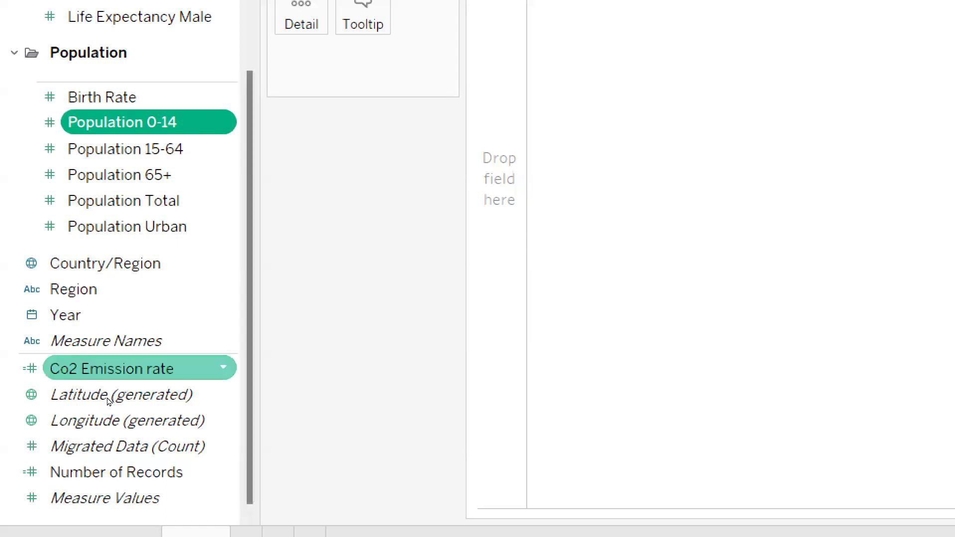
- Open the Co2 Emission rate formula to confirm it reads [CO2 Emissions]/1000
left_click(113, 377)
left_click(223, 368)
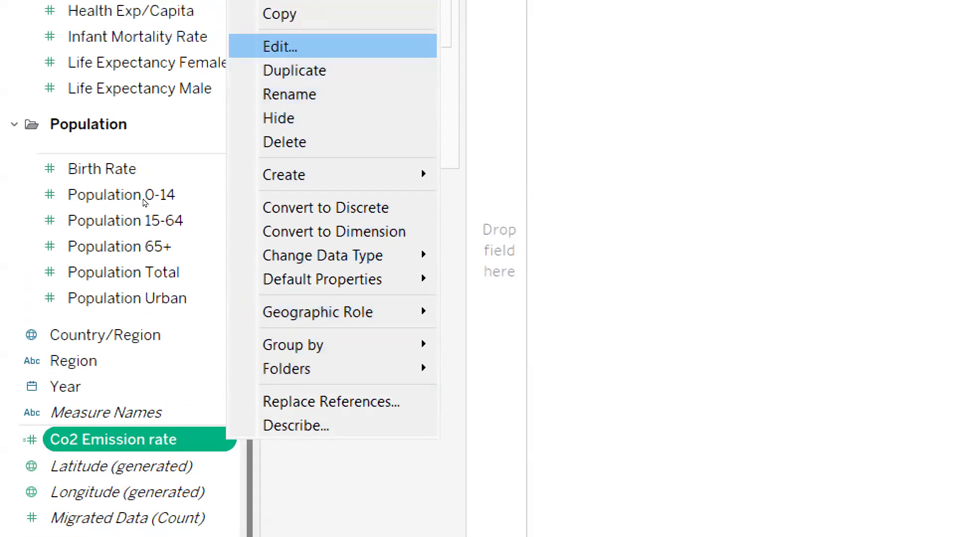
key("Return")
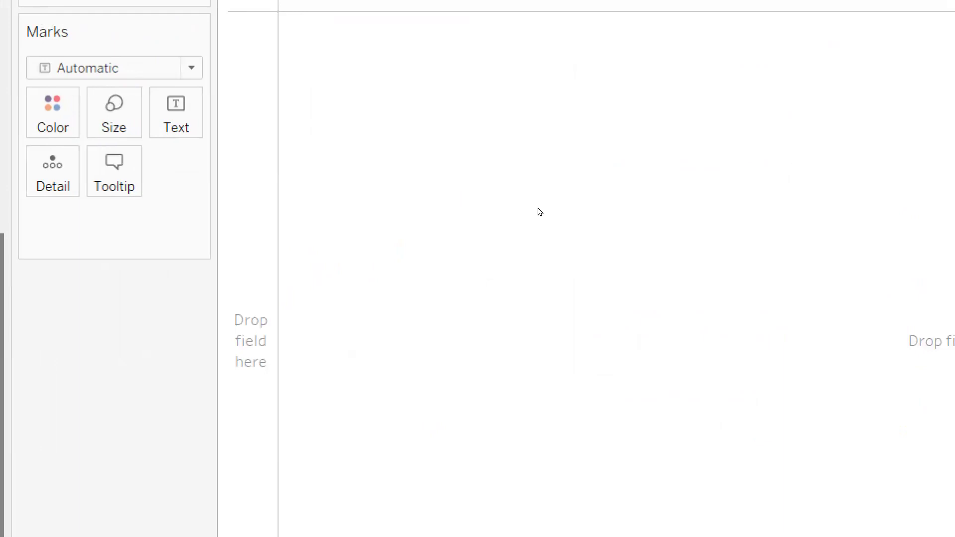
key("super+minus")
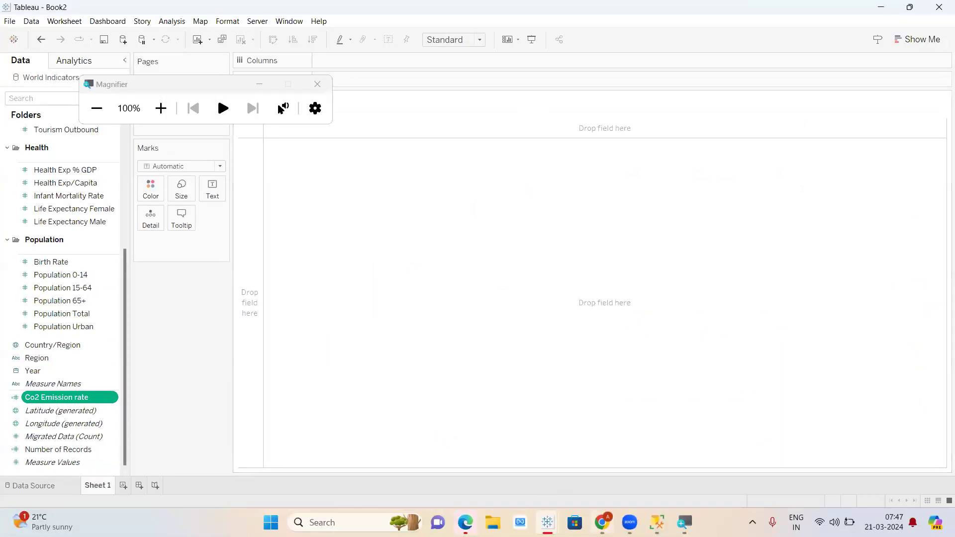
- In the t3 weekday sheet, add a 'master table' label and customer, sales, Price headers at A17
left_click(602, 523)
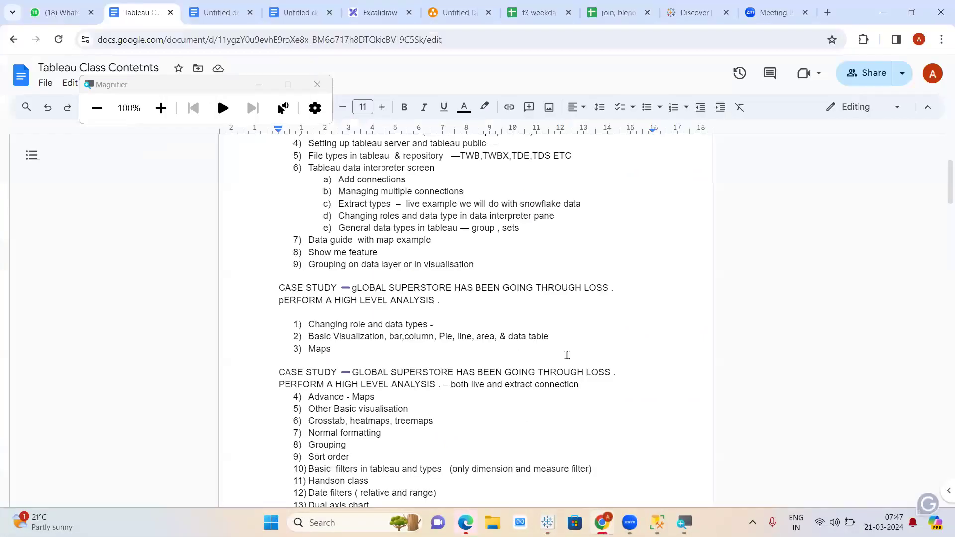
left_click(543, 4)
scroll(188, 288, "down", 3)
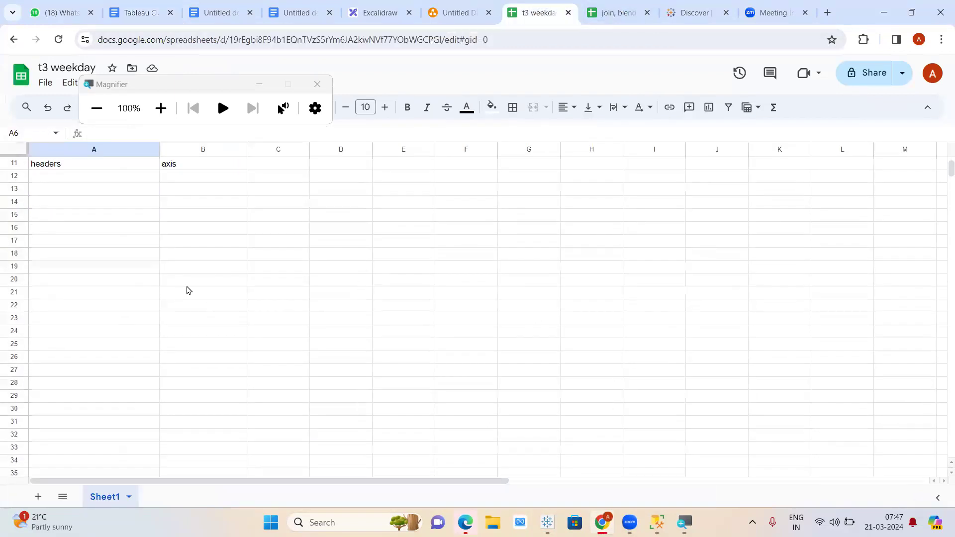
left_click(176, 219)
type("master table")
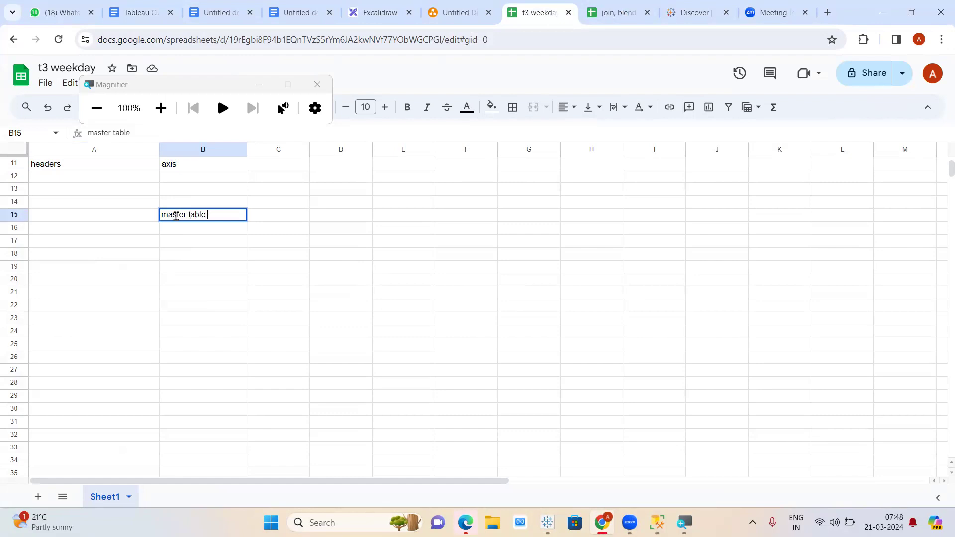
left_click(143, 246)
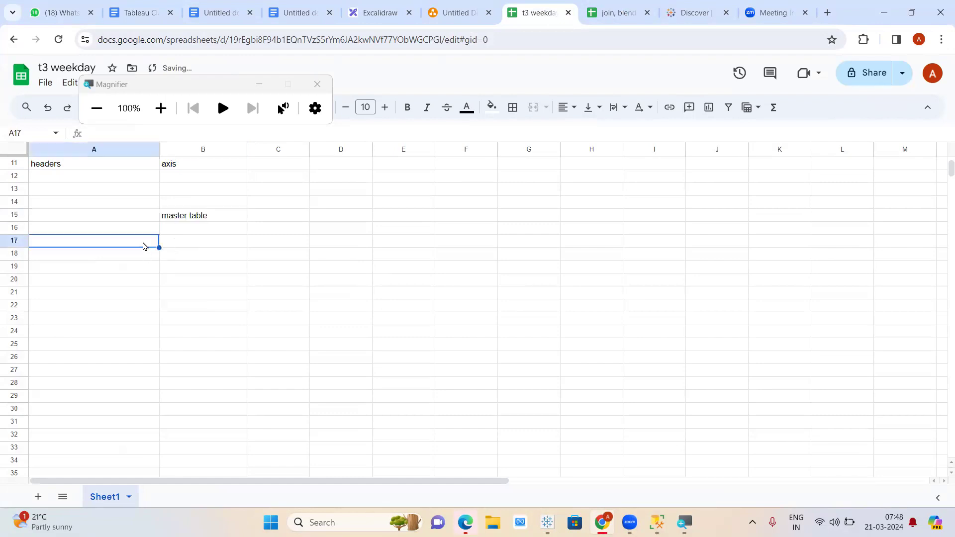
type("customer")
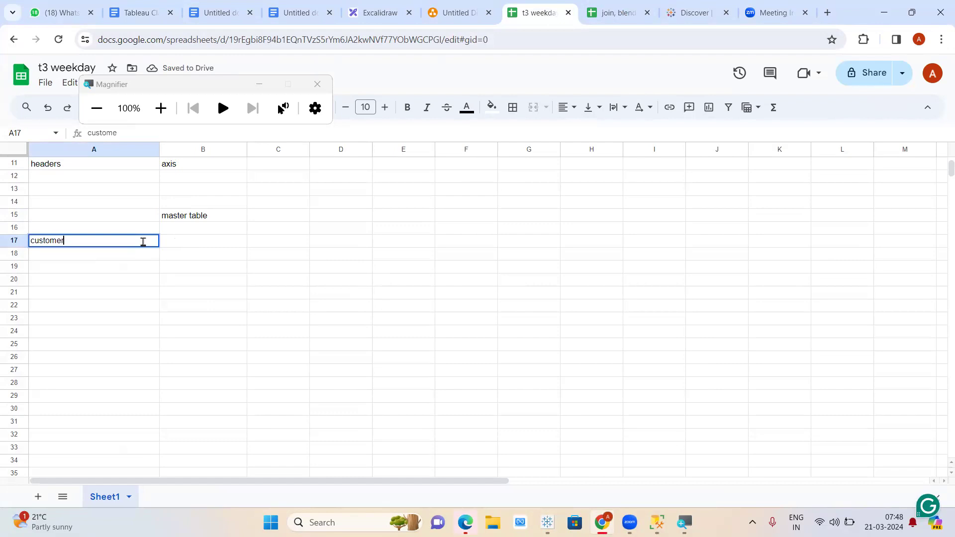
key("Tab")
type("sales")
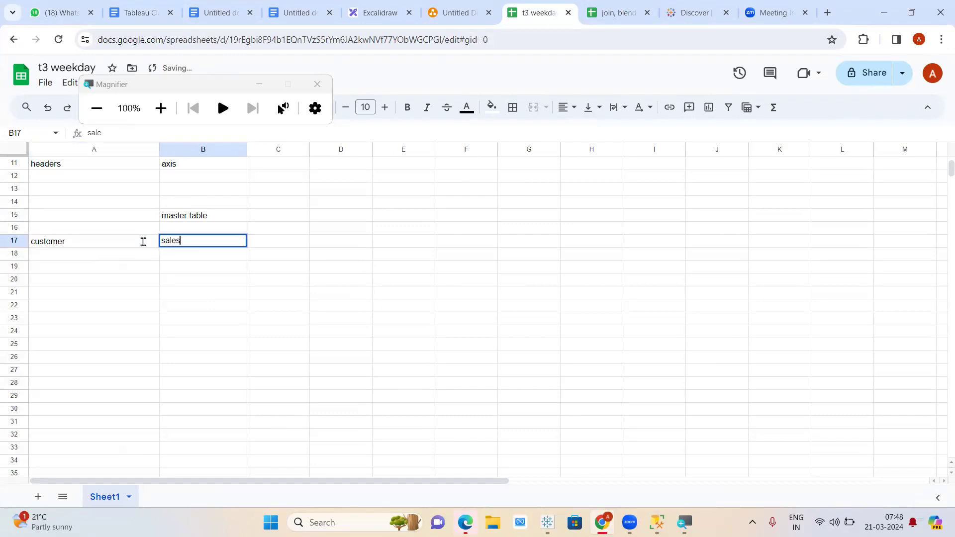
key("Tab")
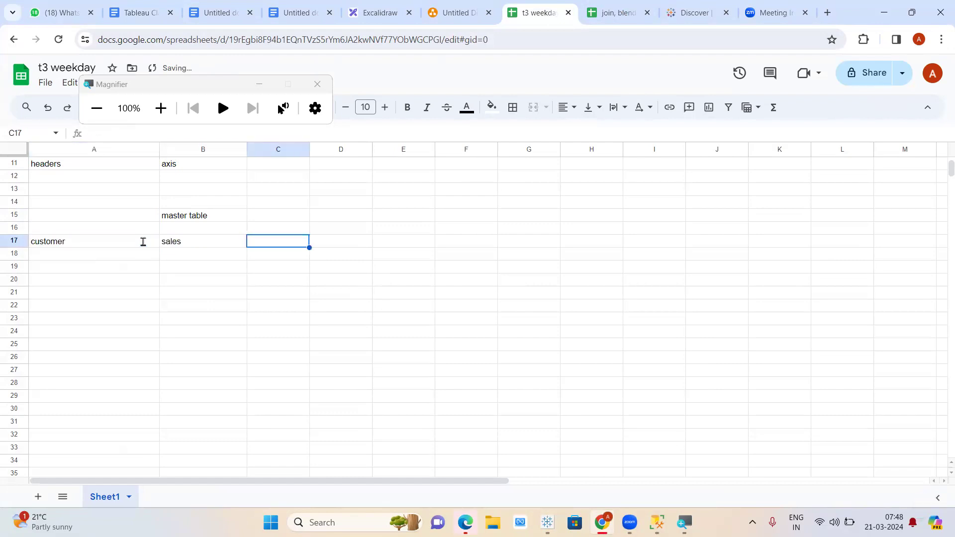
type("Price")
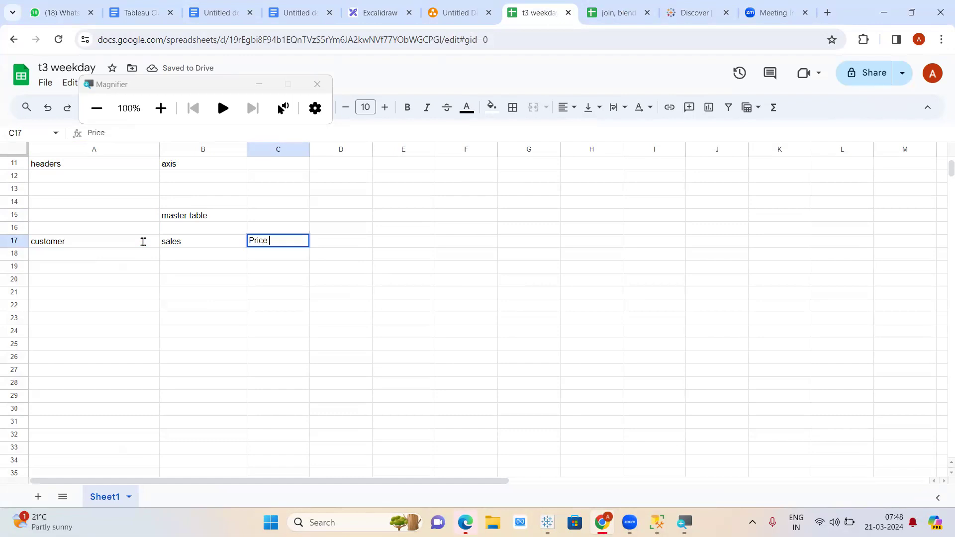
key("Return")
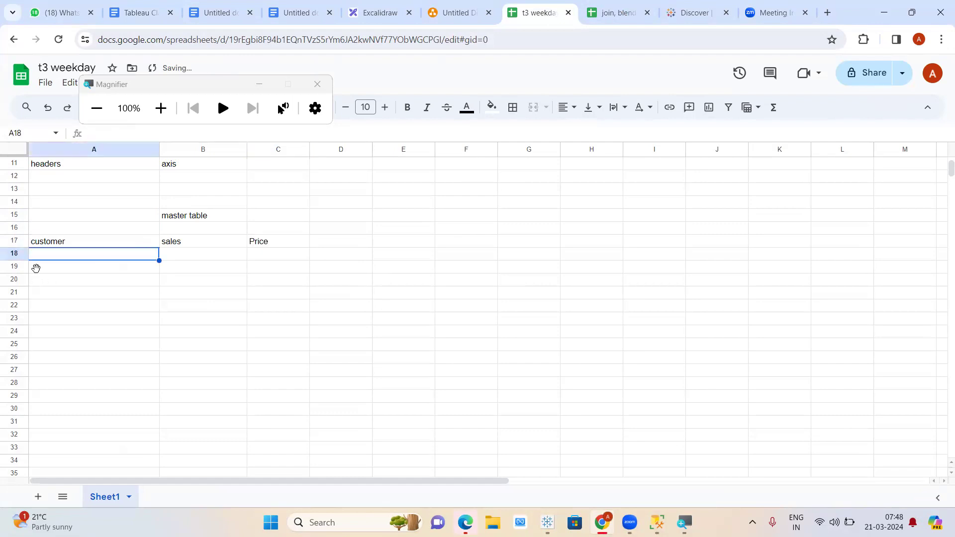
- Write the note 'select * from master table' in cell A22
left_click(123, 305)
type("select * f")
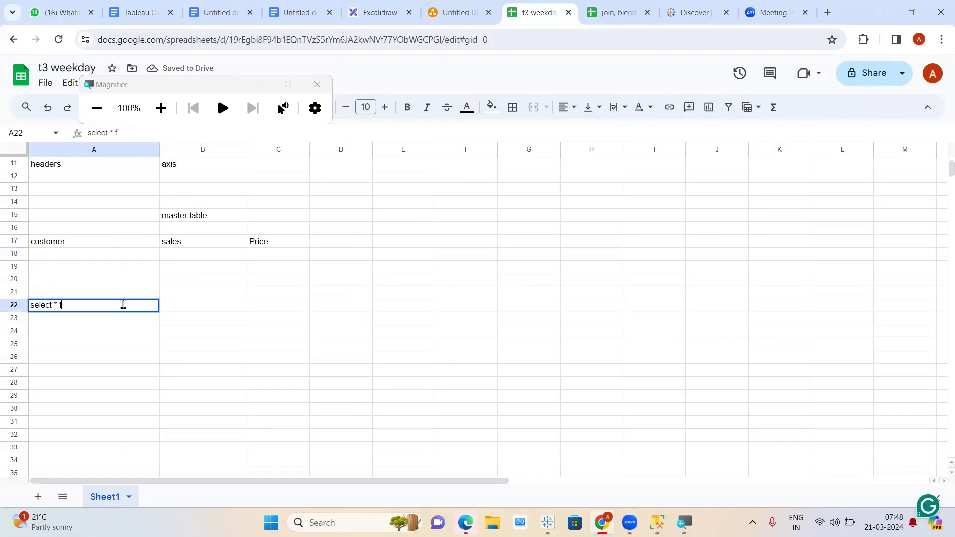
type("rom master table")
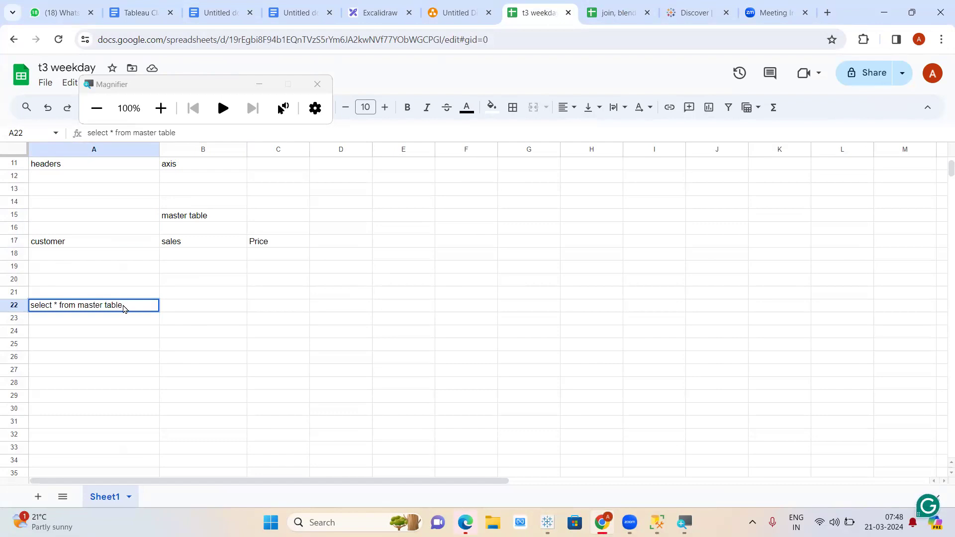
left_click(101, 343)
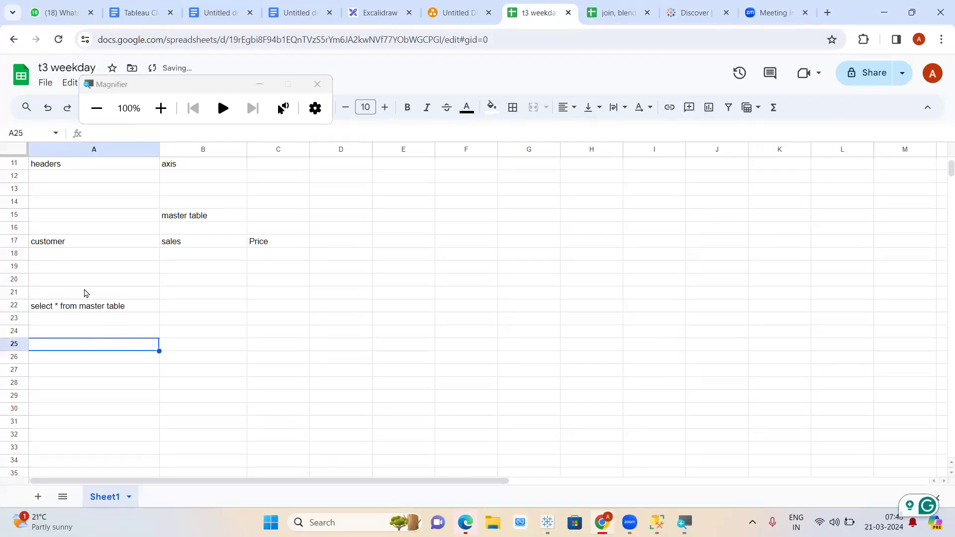
- Fill the table rows: customers 1 and 2, sales 2 and 1, prices 1 and 2
left_click(82, 257)
type("1")
key("Tab")
type("2")
key("Return")
key("Tab")
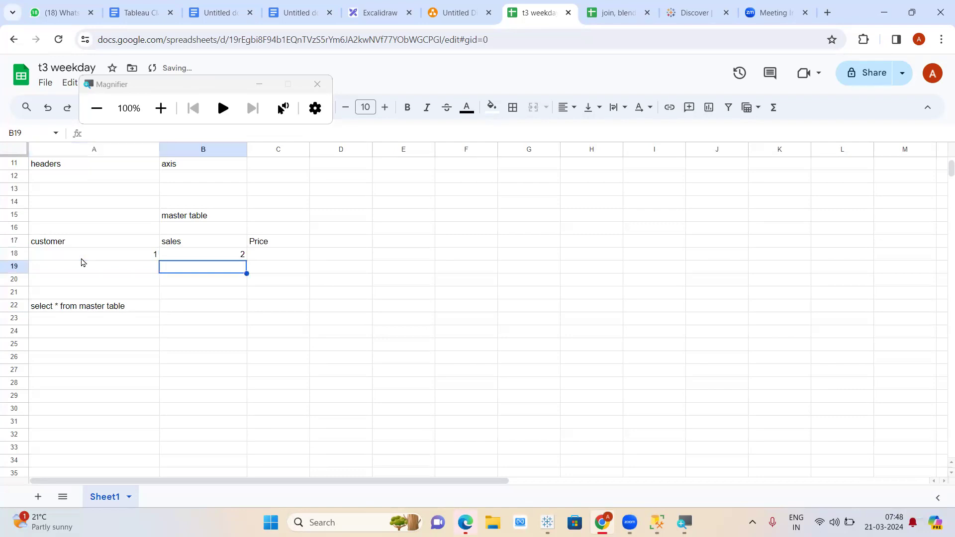
type("1")
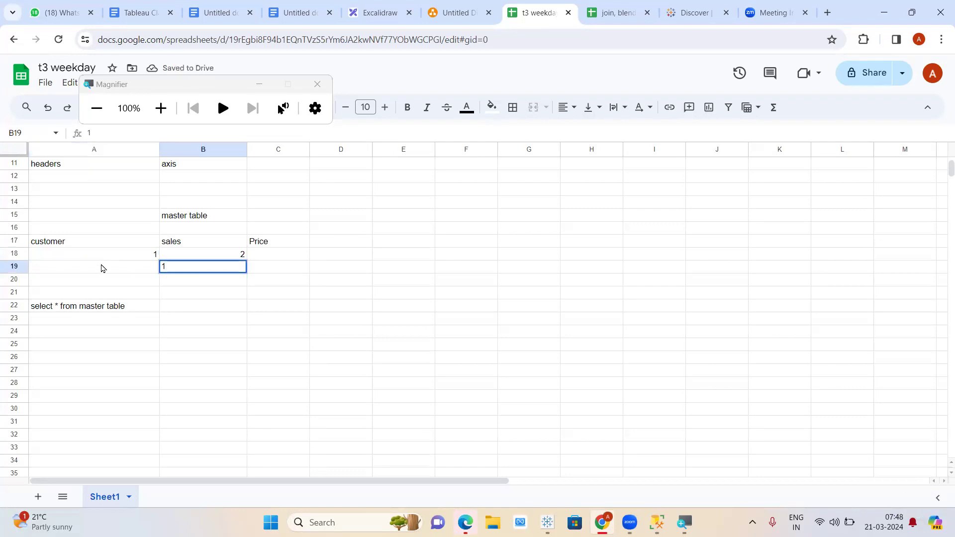
left_click(103, 270)
type("2")
key("Tab")
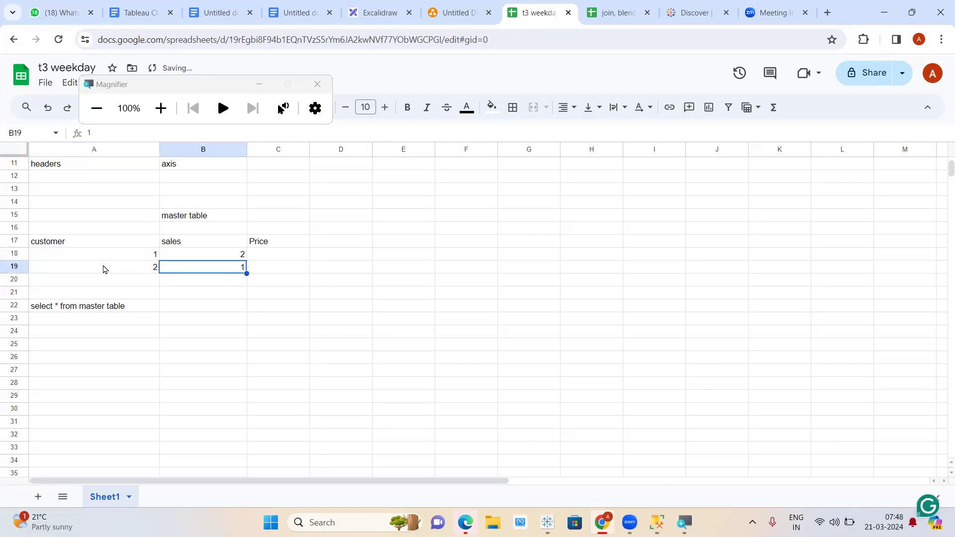
left_click(263, 256)
type("1")
left_click(261, 268)
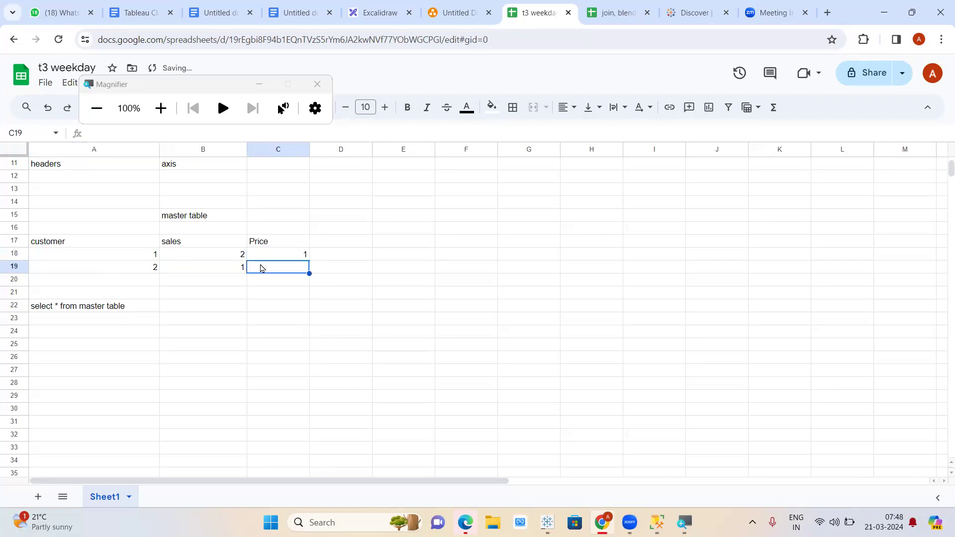
type("2")
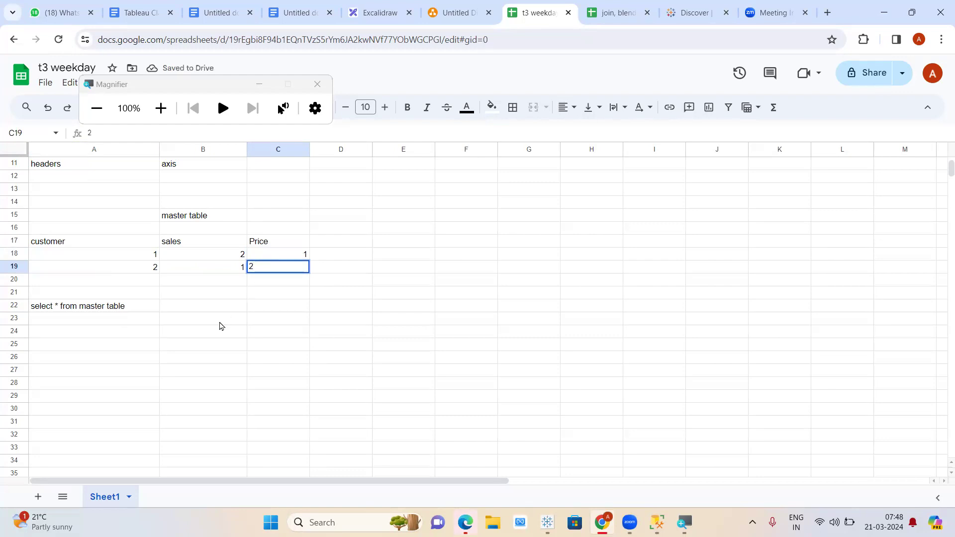
left_click(220, 323)
- Copy the A17:C19 master table and paste it at A24
left_click_drag(76, 244, 286, 279)
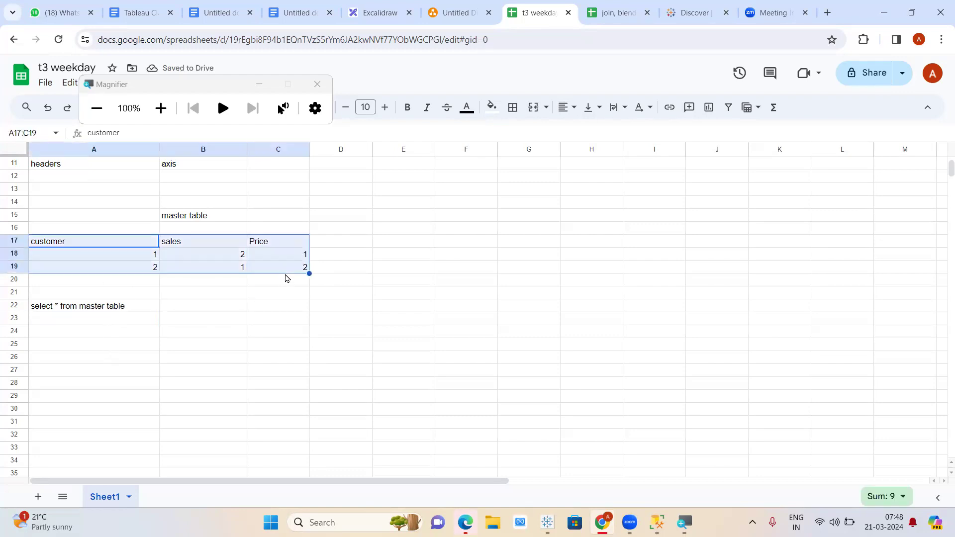
key("ctrl+c")
left_click(115, 336)
key("ctrl+v")
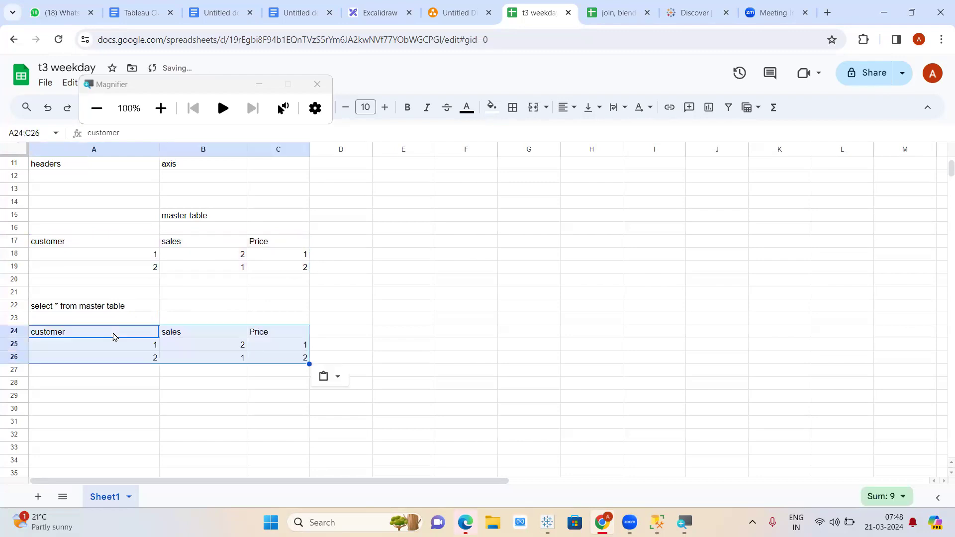
left_click(142, 398)
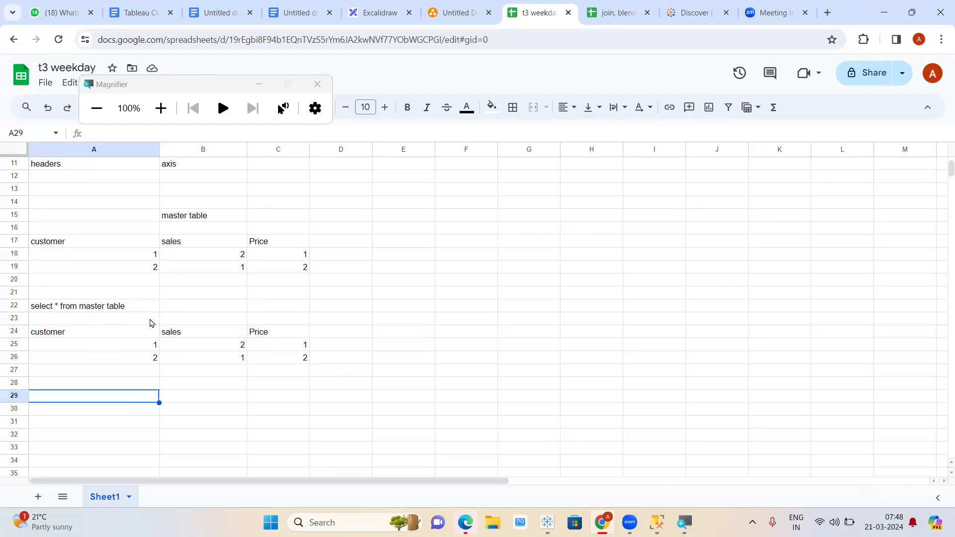
- Enter 'select customer, sales, price, (sales*price) as revenue from master' in F22
left_click(463, 304)
type("select")
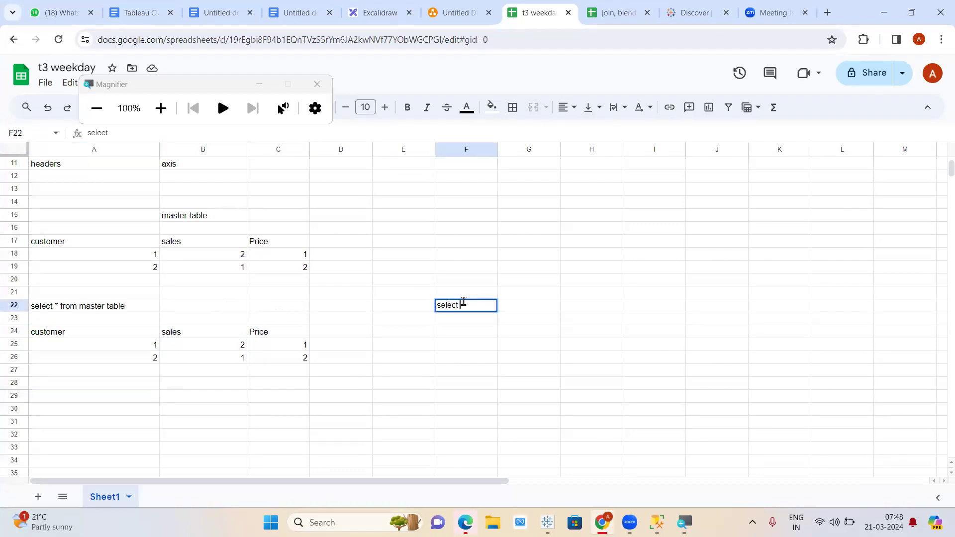
type(" customer, sale")
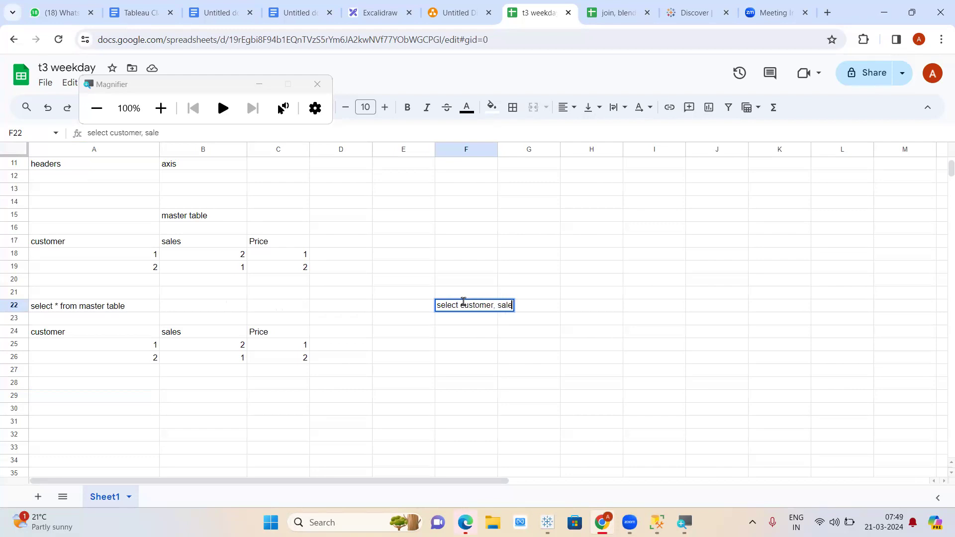
type("s, price,")
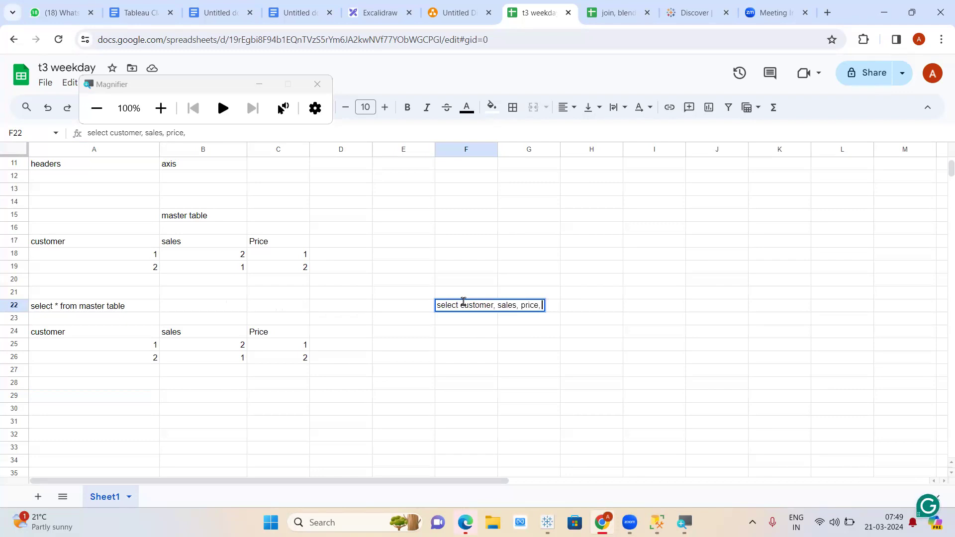
type(" sales*price")
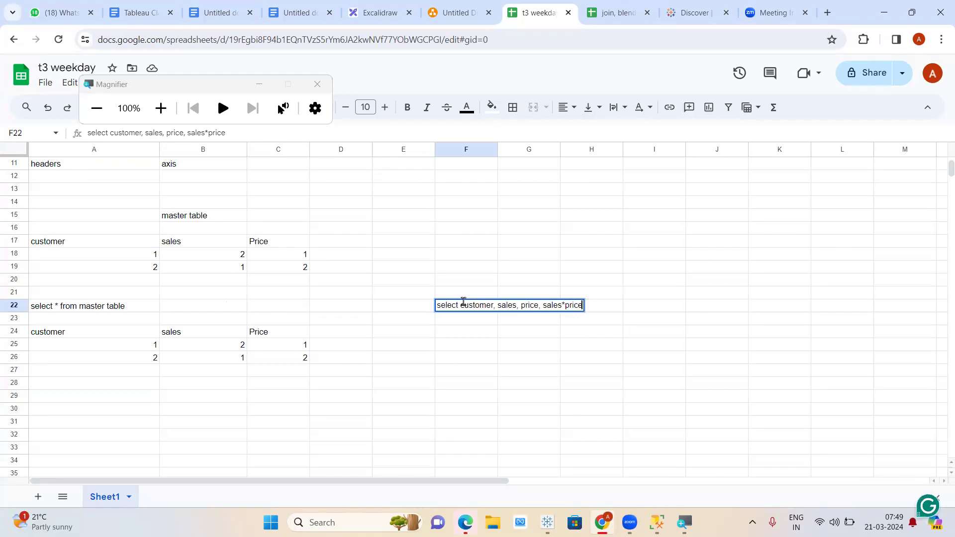
type(")")
key("Left")
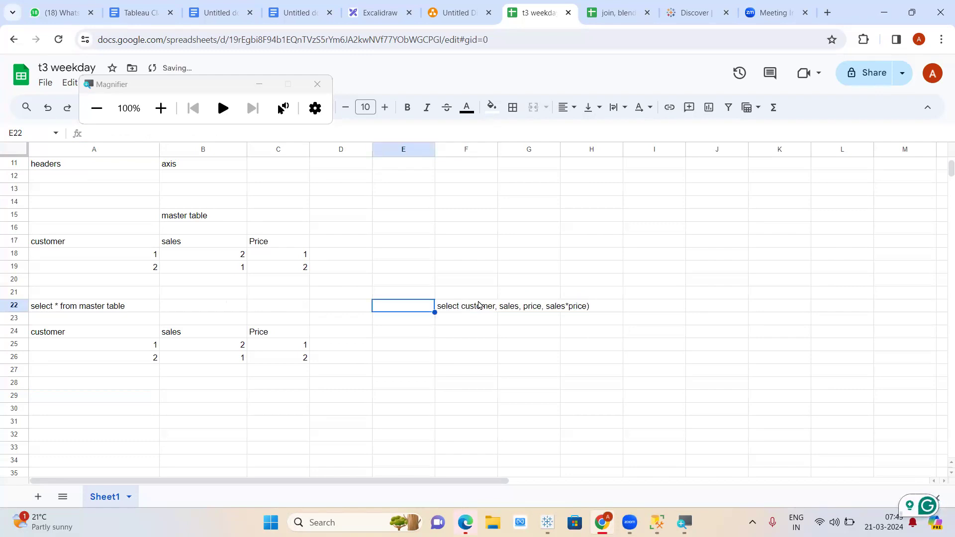
double_click(474, 309)
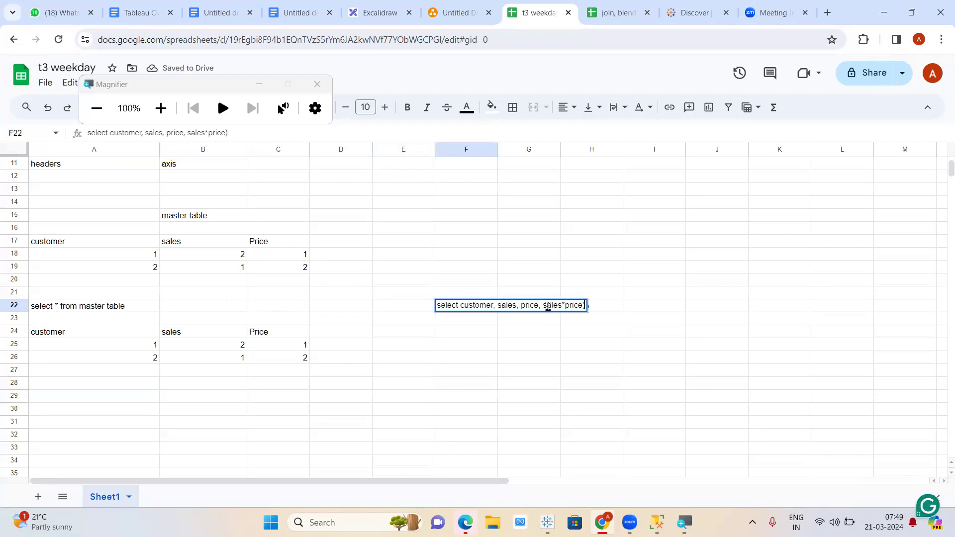
type("(sales*price)")
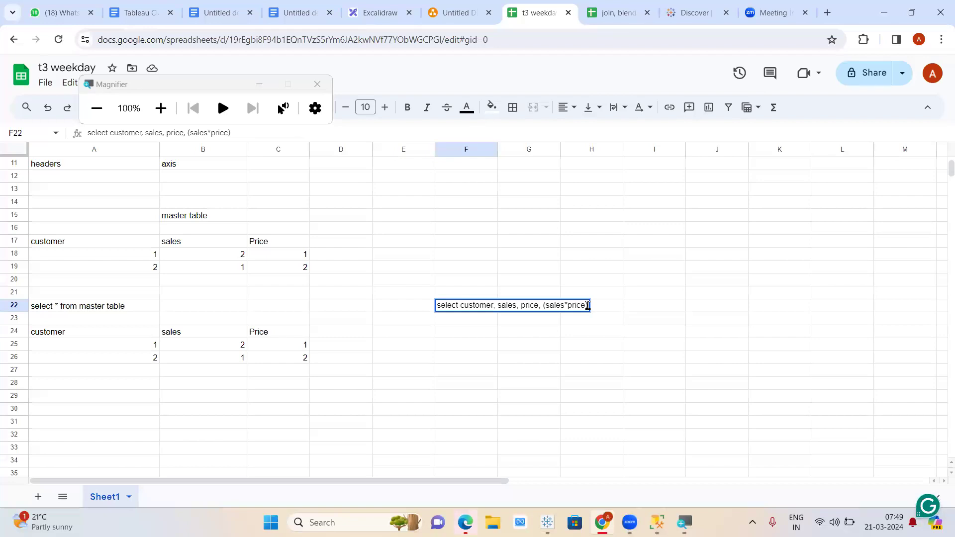
type(" as revenu")
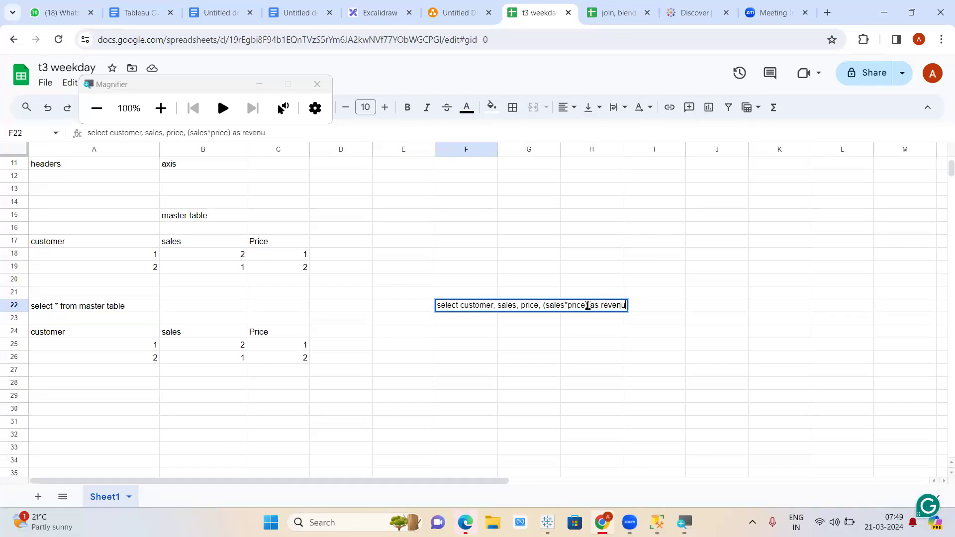
type("e from")
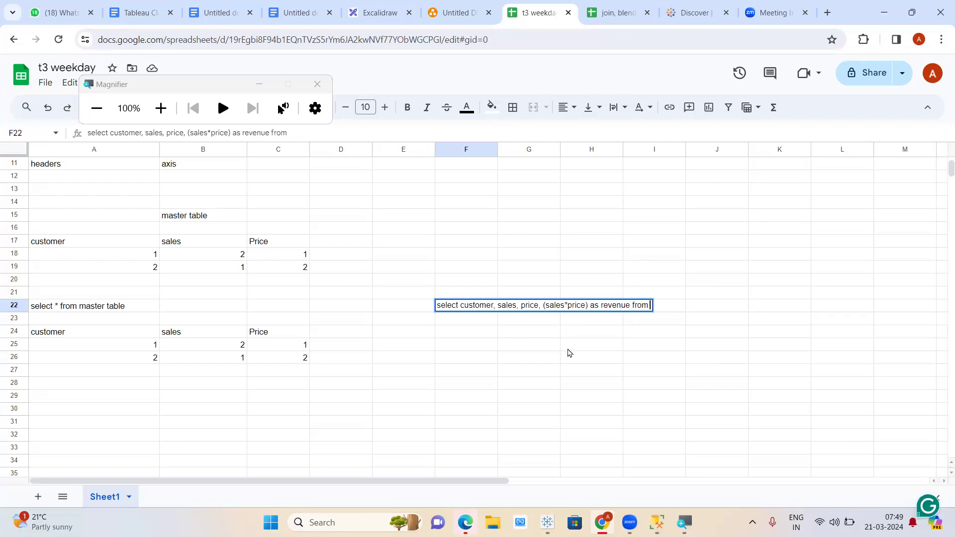
type(" master")
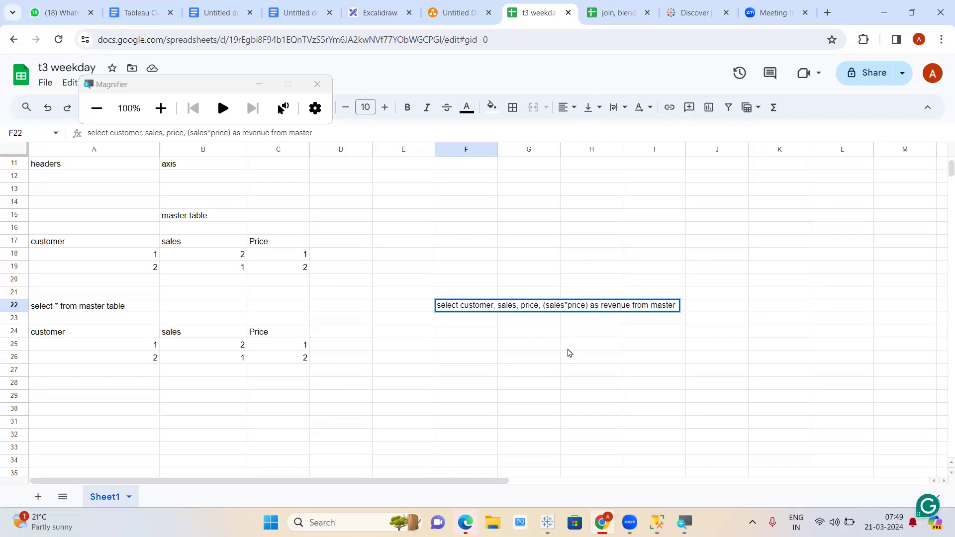
key("Return")
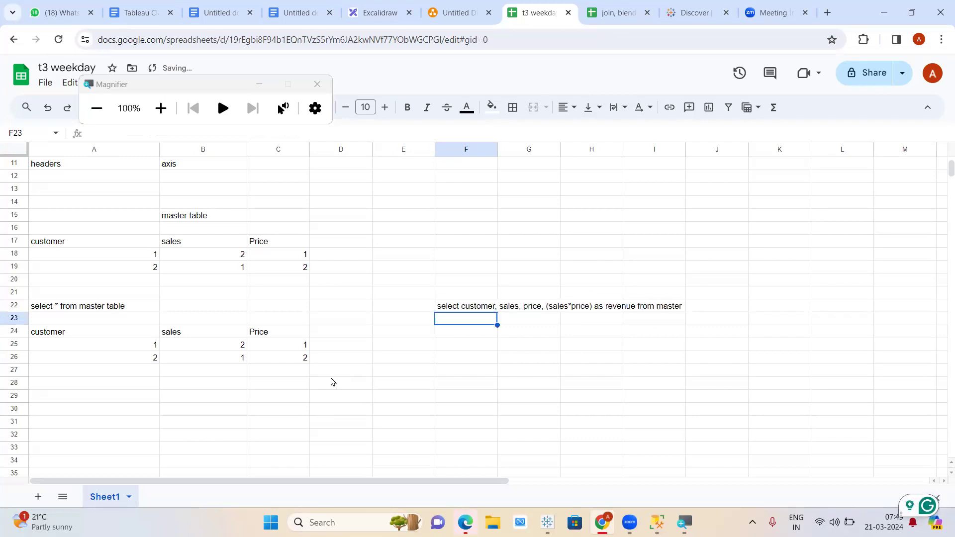
- Copy the customer, sales, Price table from A24:C27 and paste it at F24
left_click_drag(116, 337, 292, 368)
key("ctrl+c")
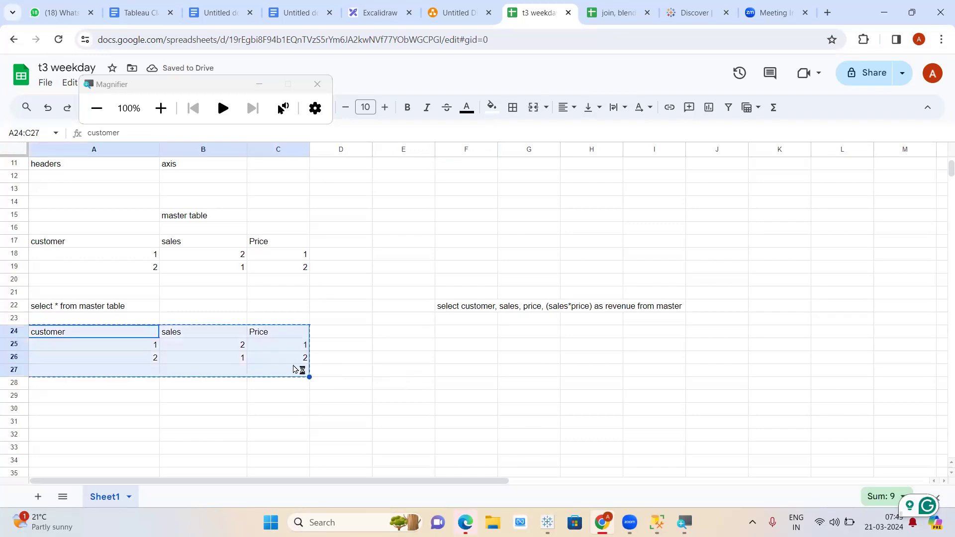
left_click(458, 333)
key("ctrl+v")
- Add a 'revenue' header in I24 with values 2 and 2 beneath it
left_click(667, 334)
type("revenue")
key("Return")
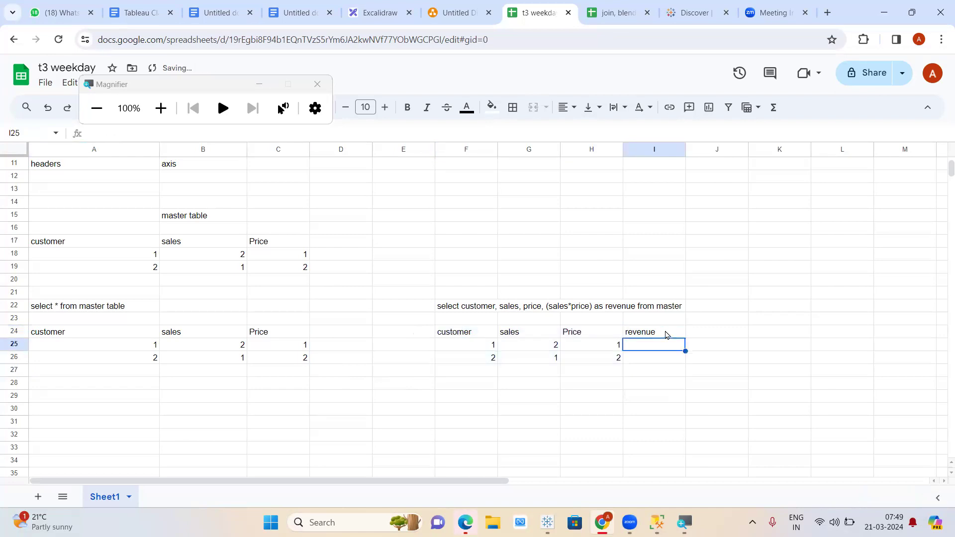
type("2")
key("Return")
type("2")
left_click(625, 410)
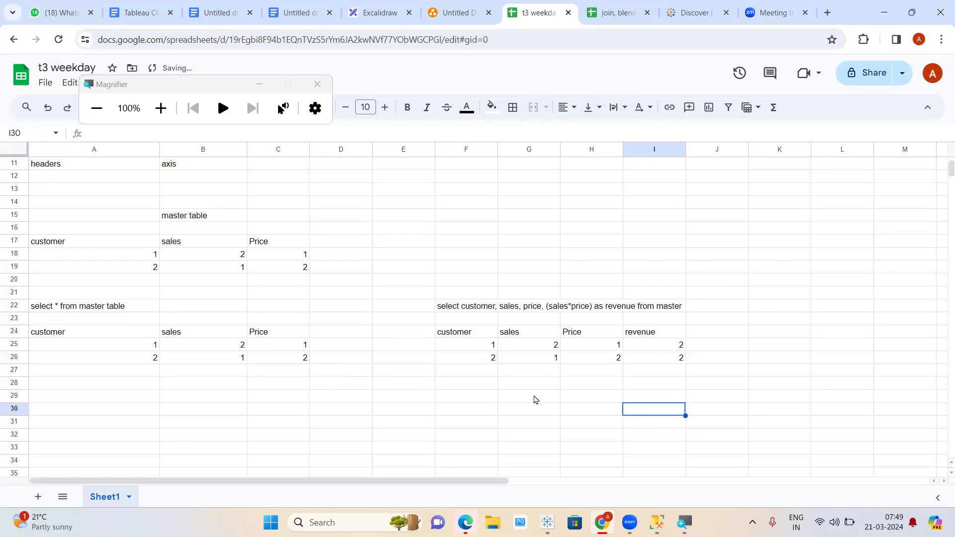
left_click_drag(656, 333, 658, 356)
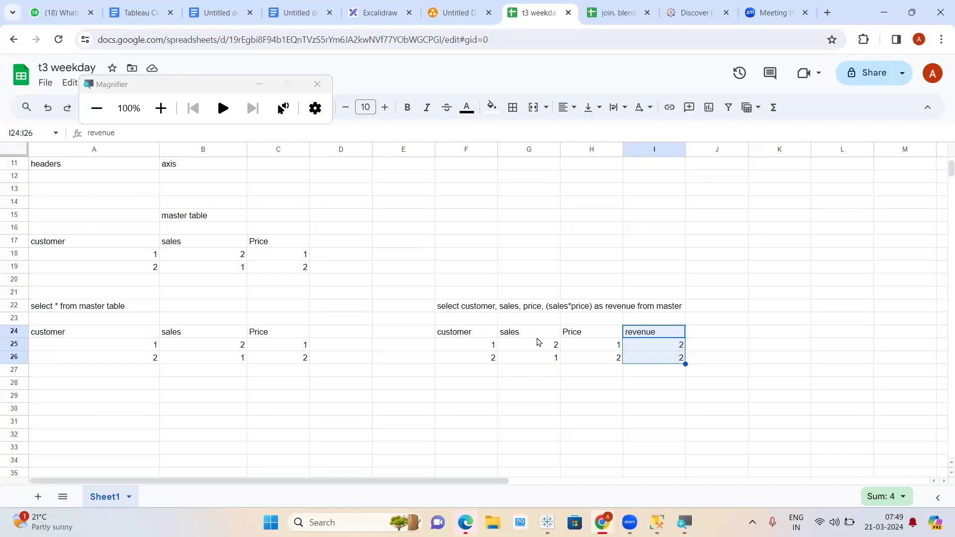
left_click(657, 334)
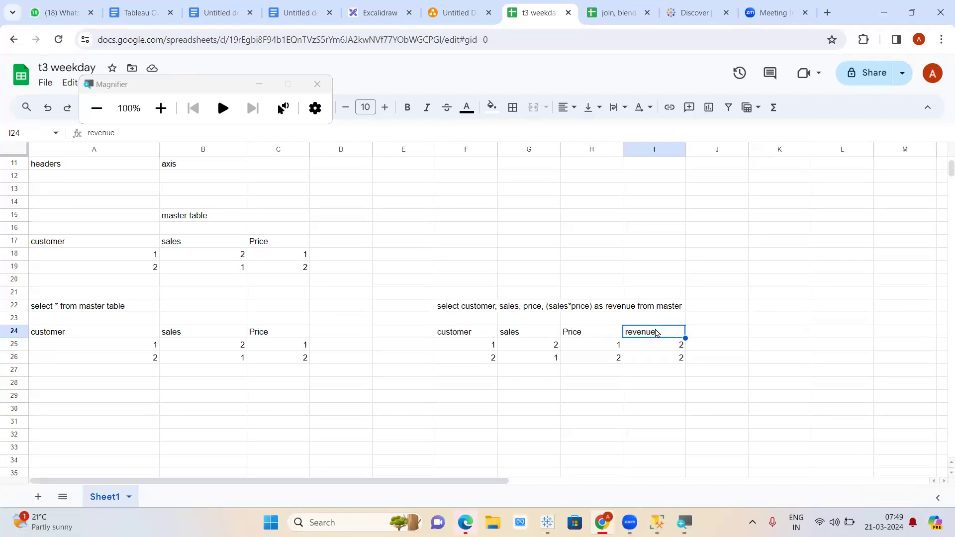
left_click(317, 84)
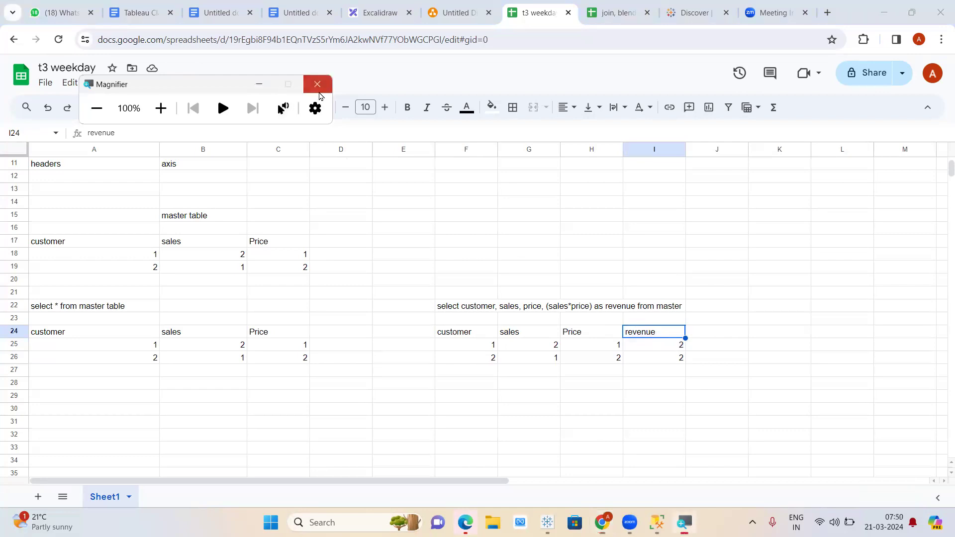
- Switch back to Tableau's Book2 and scroll through the World Indicators fields in the Data pane
mouse_move(561, 523)
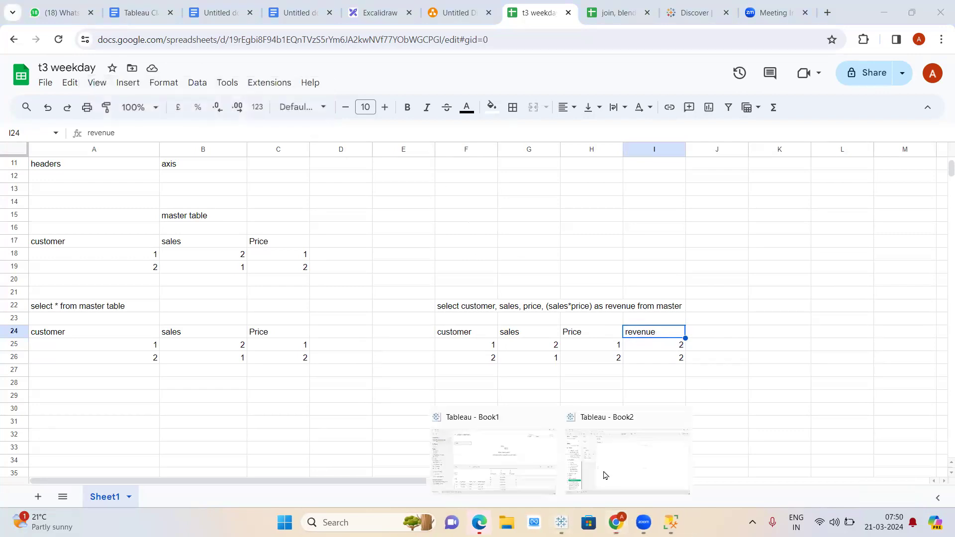
left_click(601, 457)
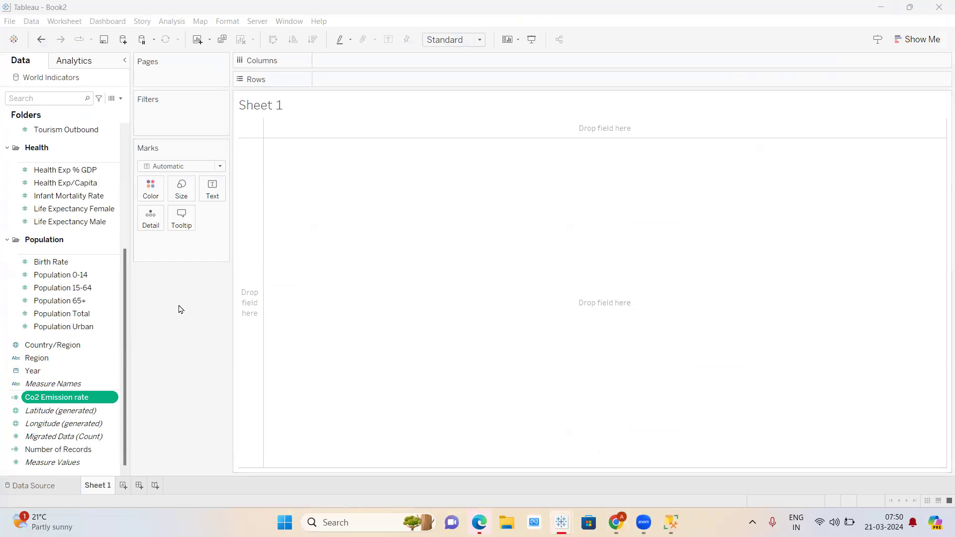
scroll(74, 278, "up", 5)
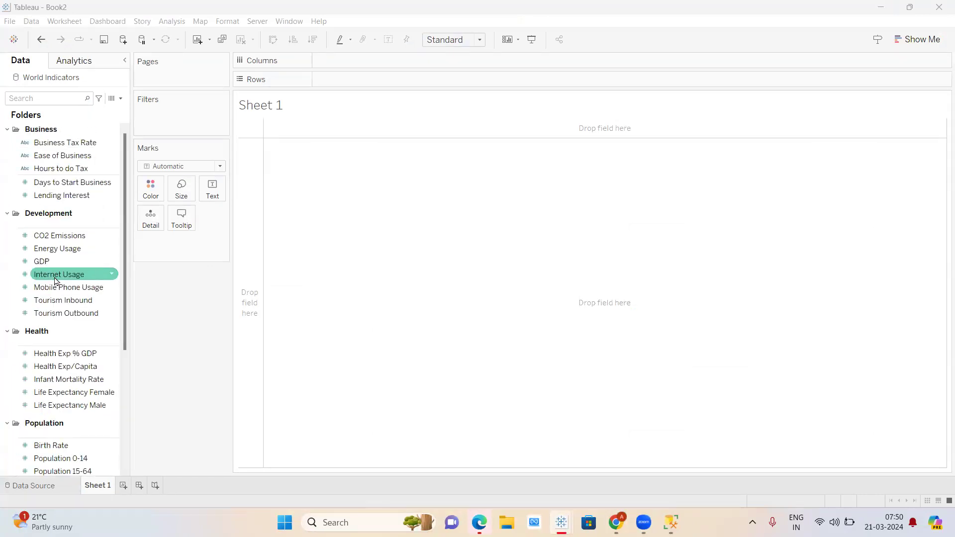
scroll(56, 281, "down", 5)
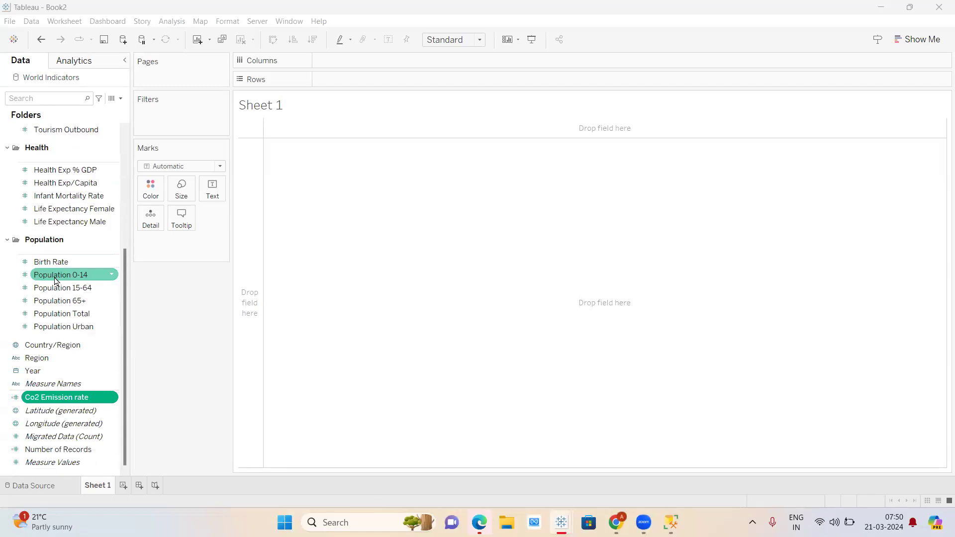
scroll(50, 261, "up", 5)
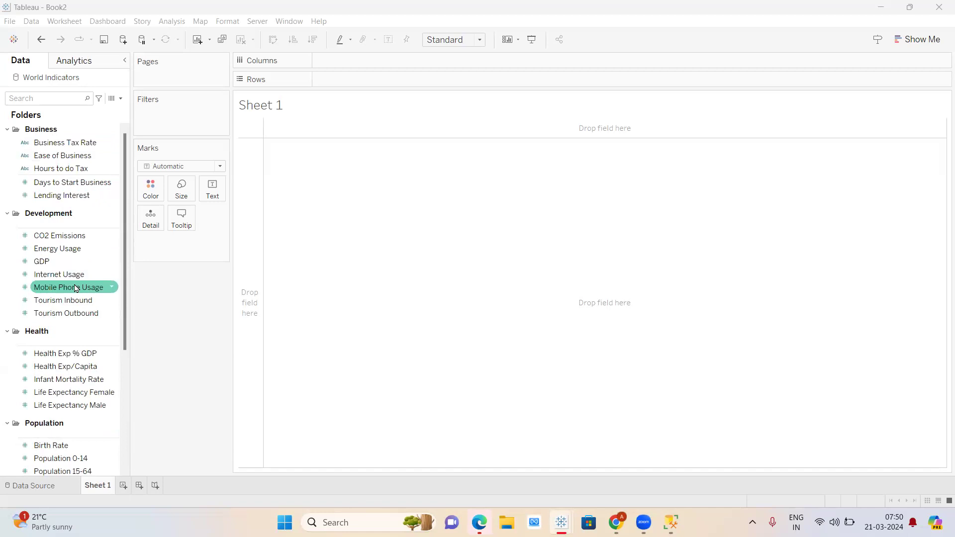
scroll(76, 288, "down", 2)
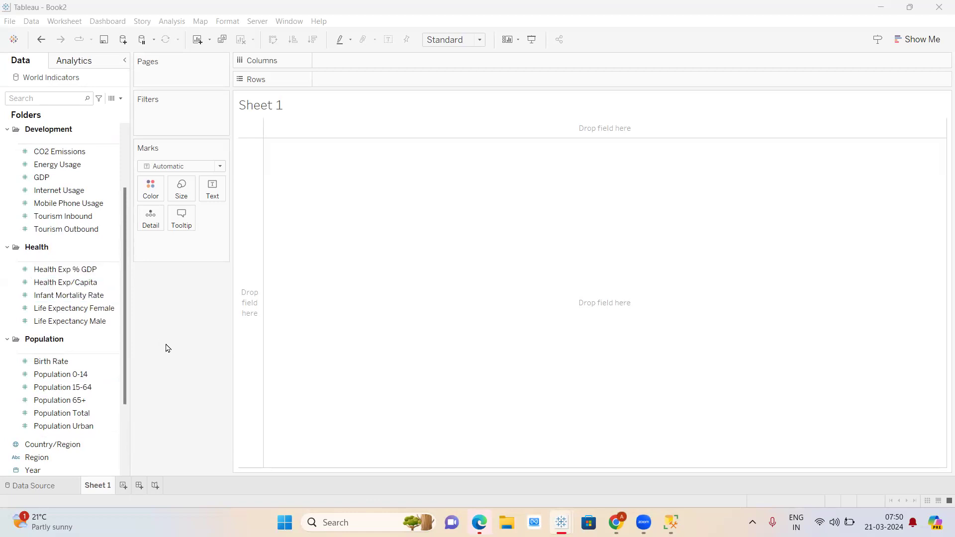
scroll(75, 305, "up", 3)
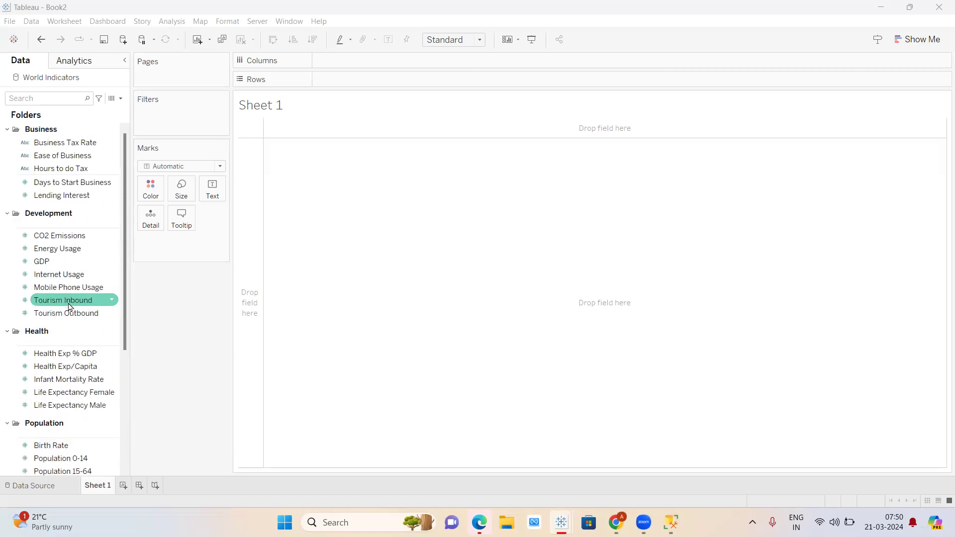
- Rename Book2's Sheet 1 tab to 'Line chart'
double_click(98, 486)
type("u")
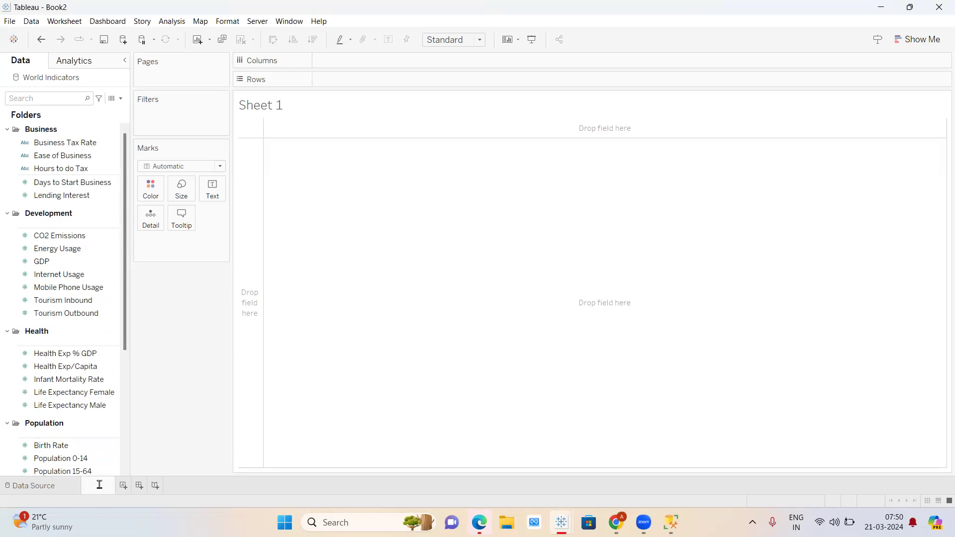
type("Linechart")
key("Return")
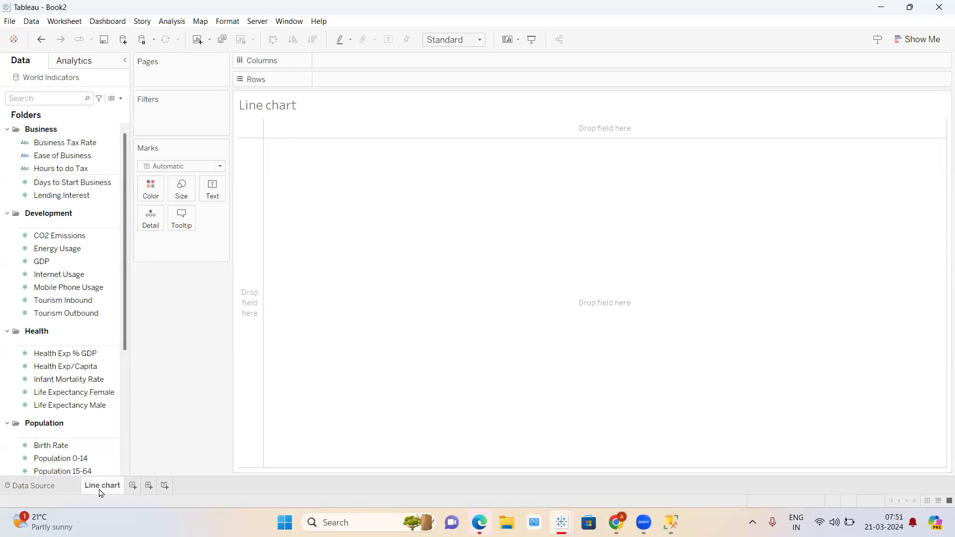
mouse_move(101, 493)
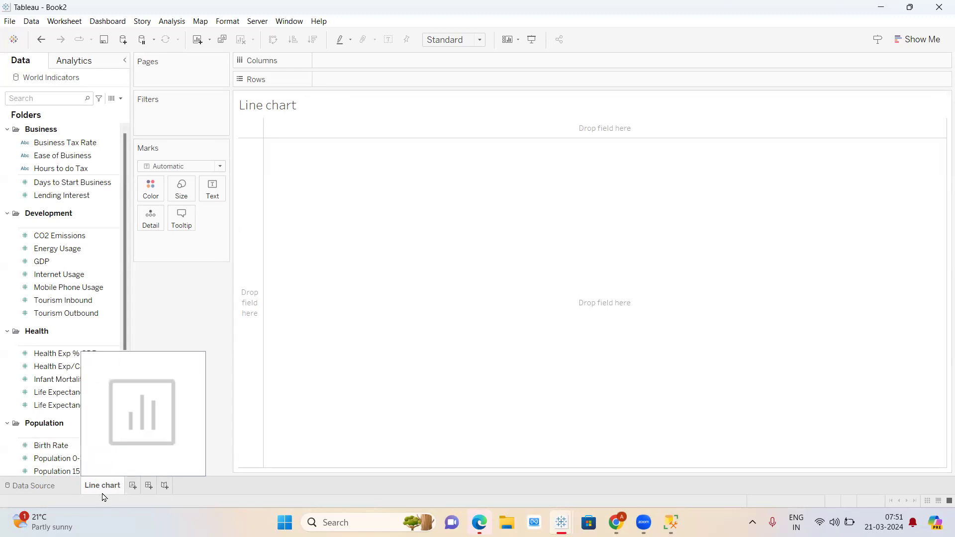
- Replace the sheet title placeholder with 'USE CASE : PERFORM A TREND ANALYSIS OF CO2 EMISSION OVER TIME'
double_click(371, 107)
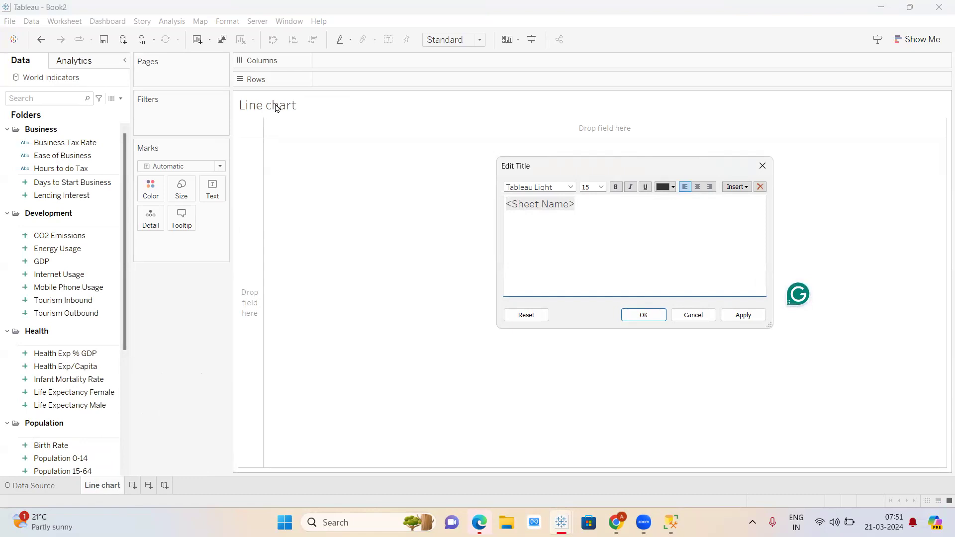
left_click_drag(587, 205, 493, 207)
key("BackSpace")
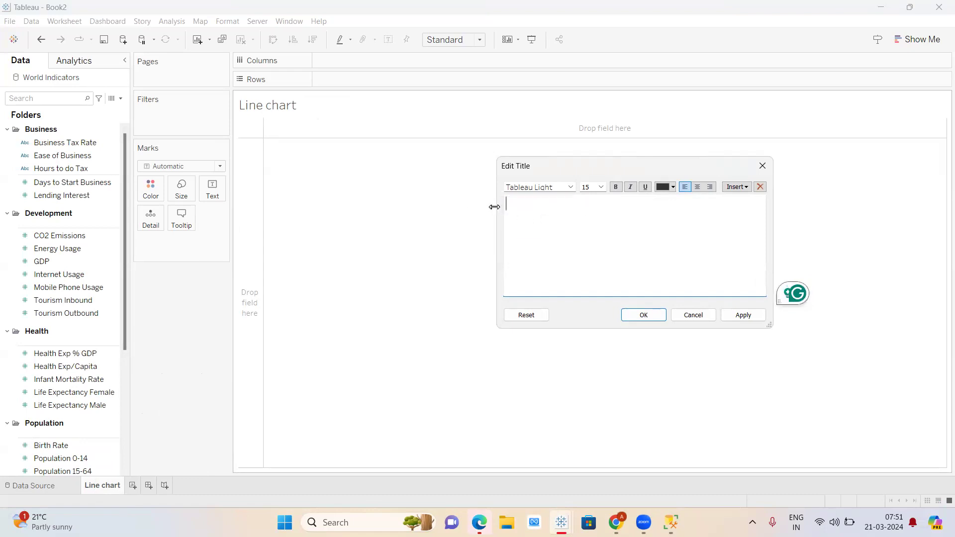
type("USE CASE")
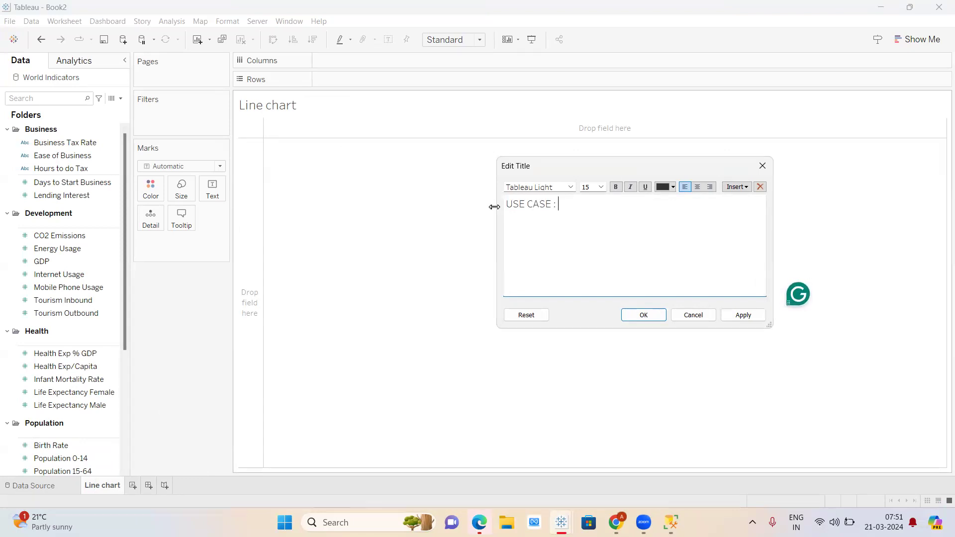
type(" : PERFORM A TREND ANALYSIS")
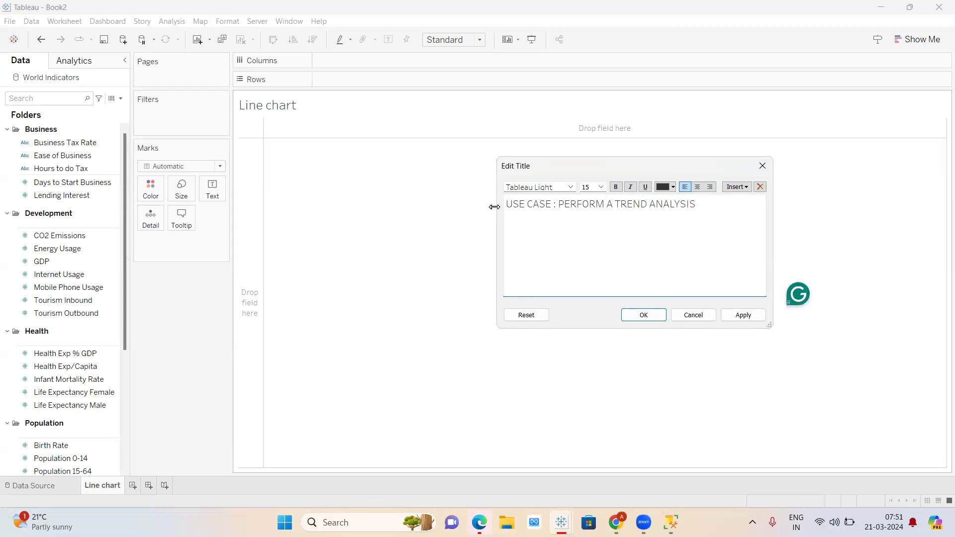
type(" OF CO2 EMISSION OVER TIME")
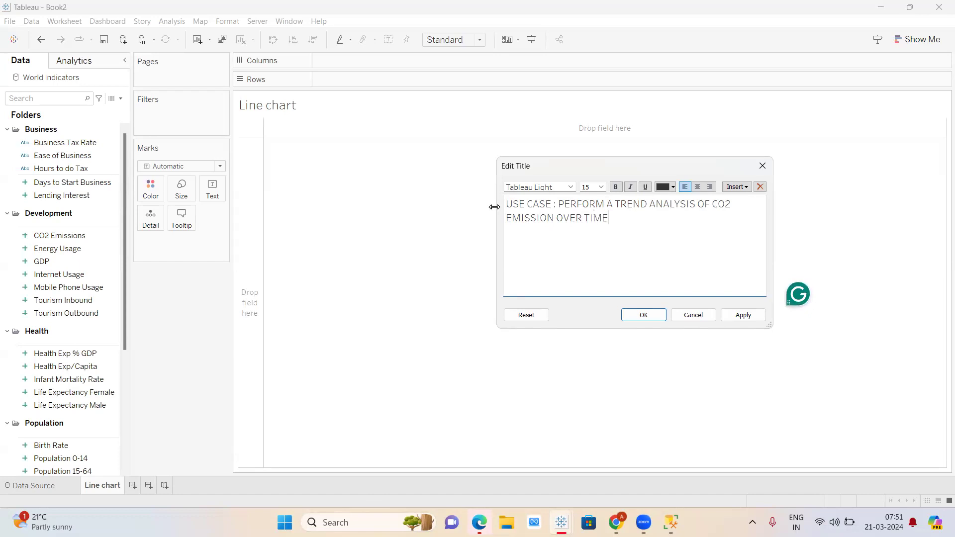
left_click(639, 317)
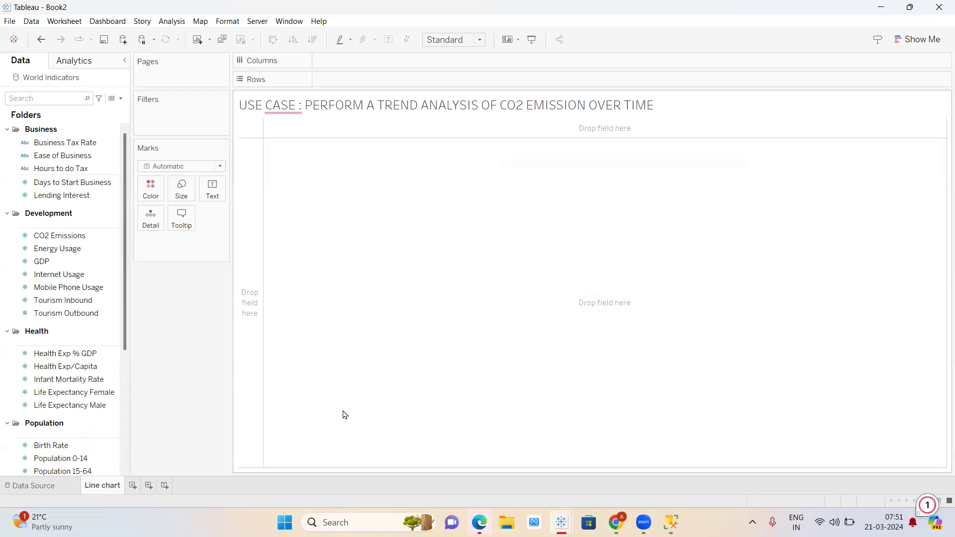
- Remove the extra space before the colon in the sheet title
mouse_move(298, 108)
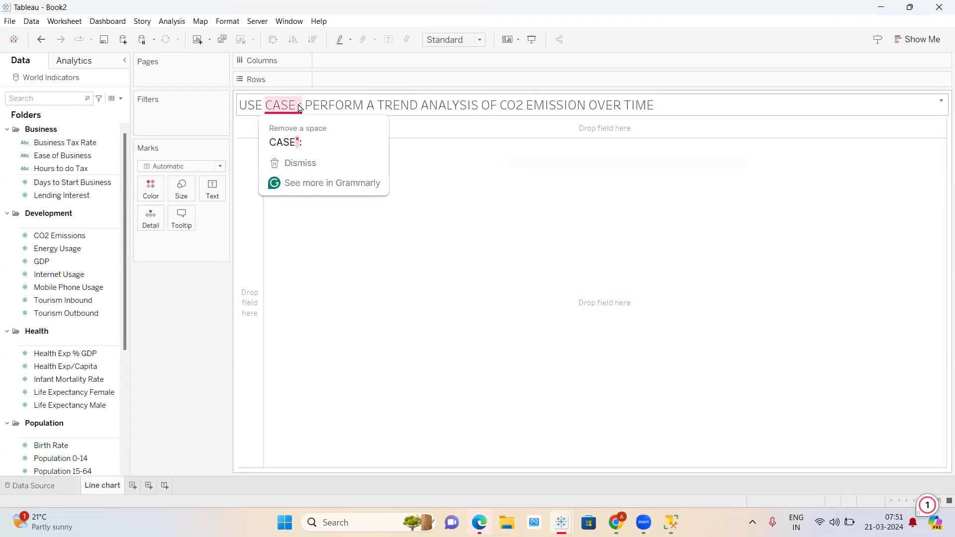
double_click(298, 108)
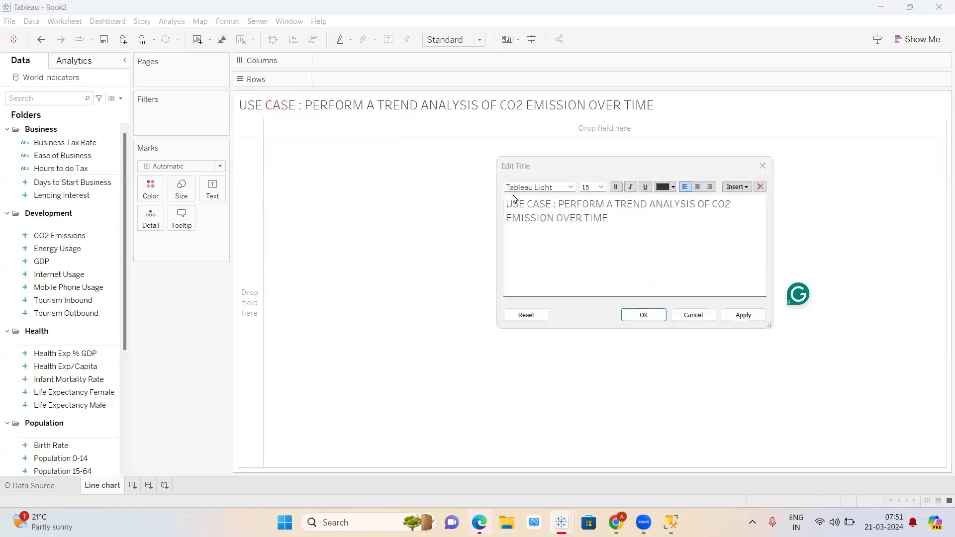
left_click(554, 204)
key("Delete")
left_click(655, 318)
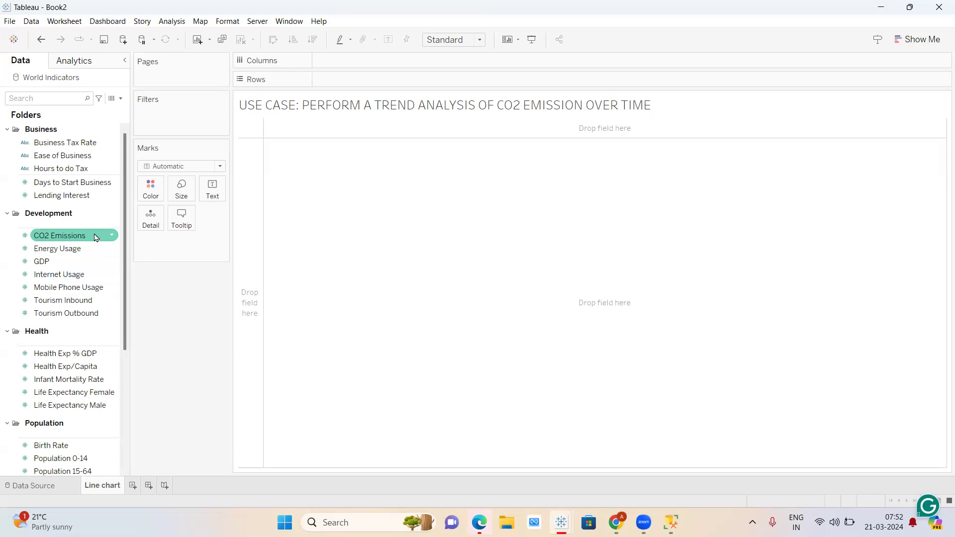
scroll(86, 318, "down", 3)
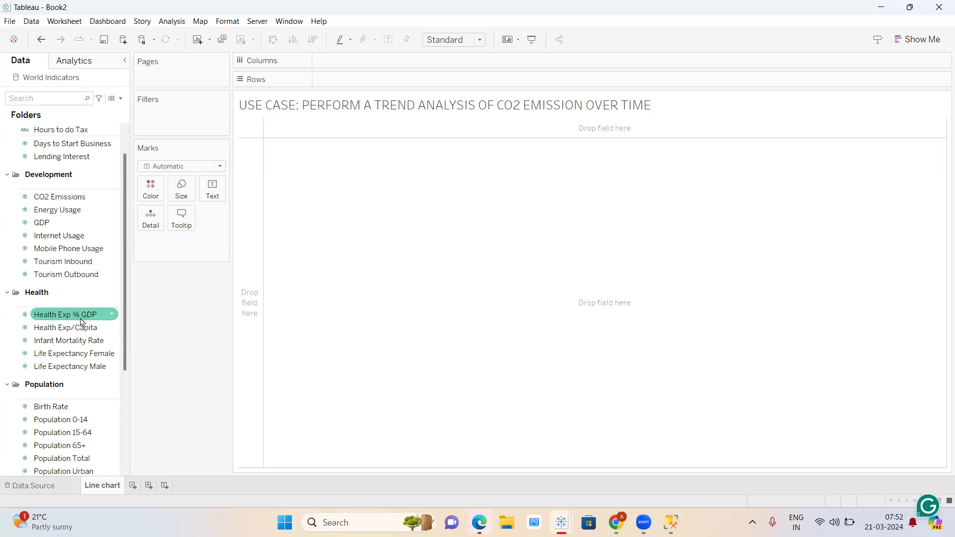
scroll(79, 338, "down", 3)
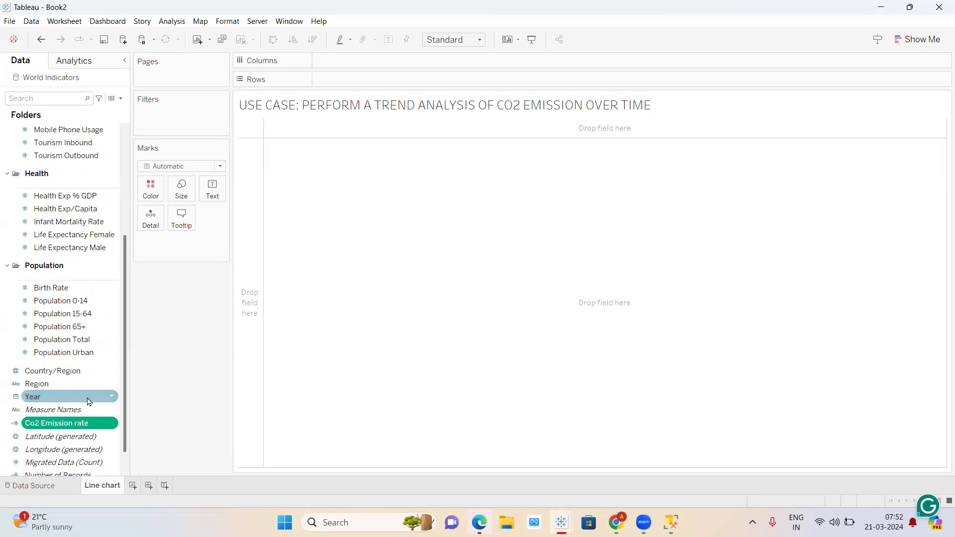
- Put Year and CO2 Emissions on Rows, making SUM(CO2 Emissions) discrete to list yearly values
left_click_drag(59, 403, 371, 81)
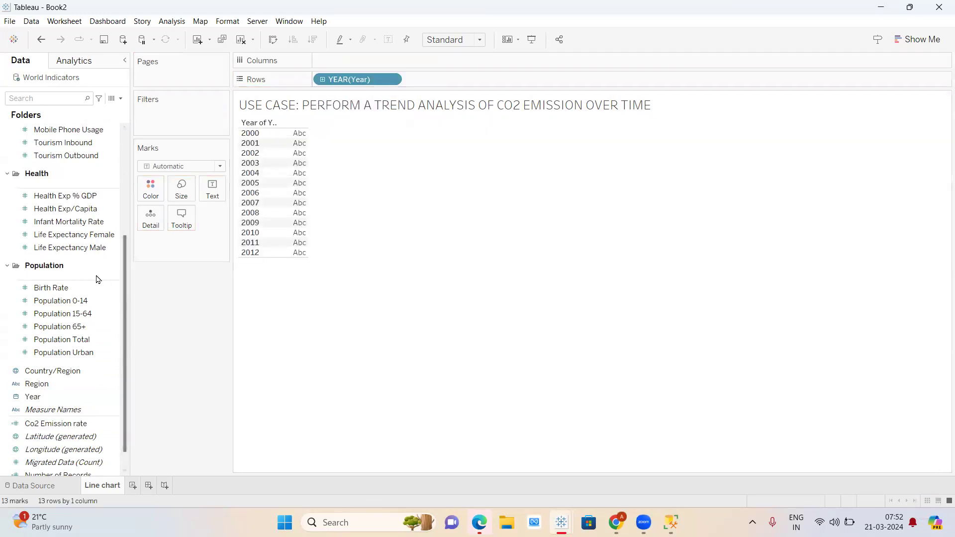
scroll(66, 341, "up", 3)
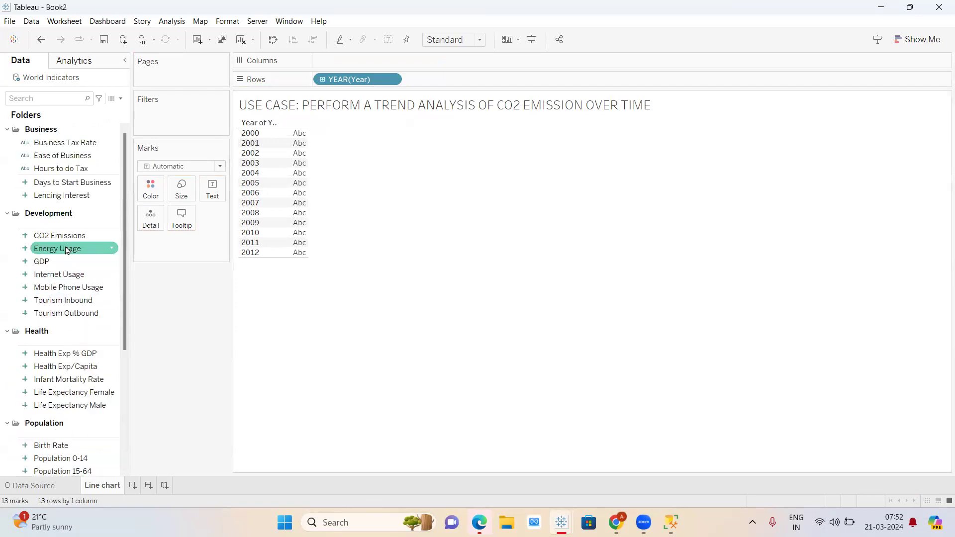
left_click_drag(60, 235, 444, 78)
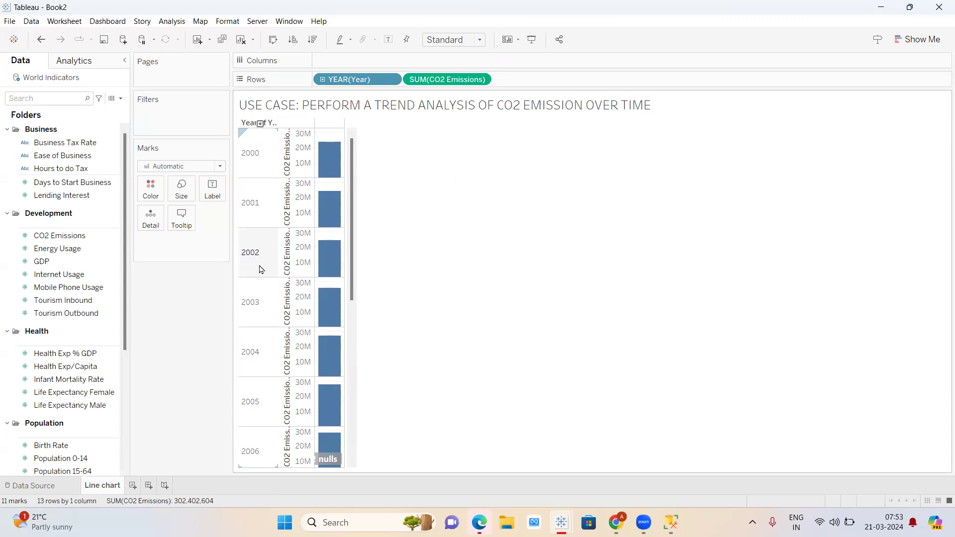
left_click(480, 81)
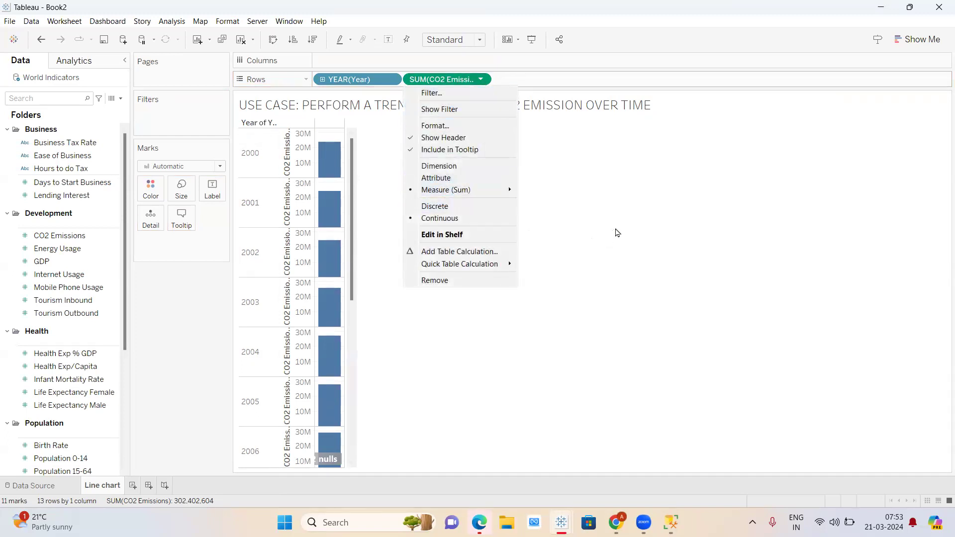
left_click(616, 231)
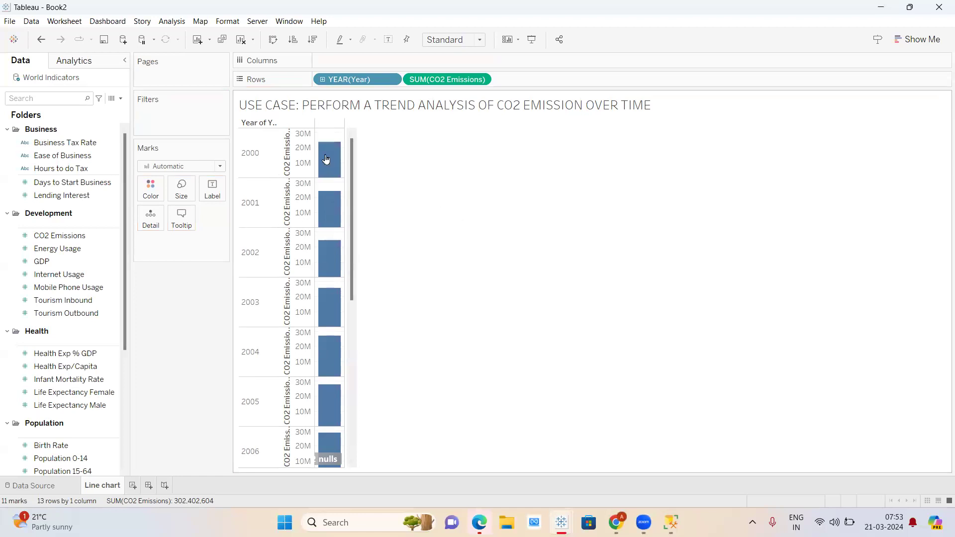
left_click(481, 80)
left_click(449, 213)
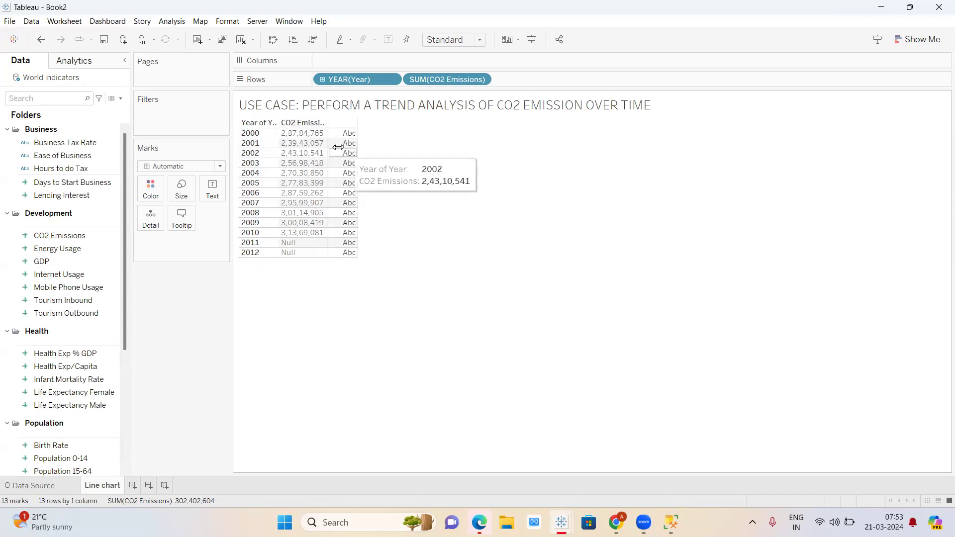
- Rename the 'Line chart' worksheet tab to 'DATA TABLE'
double_click(103, 485)
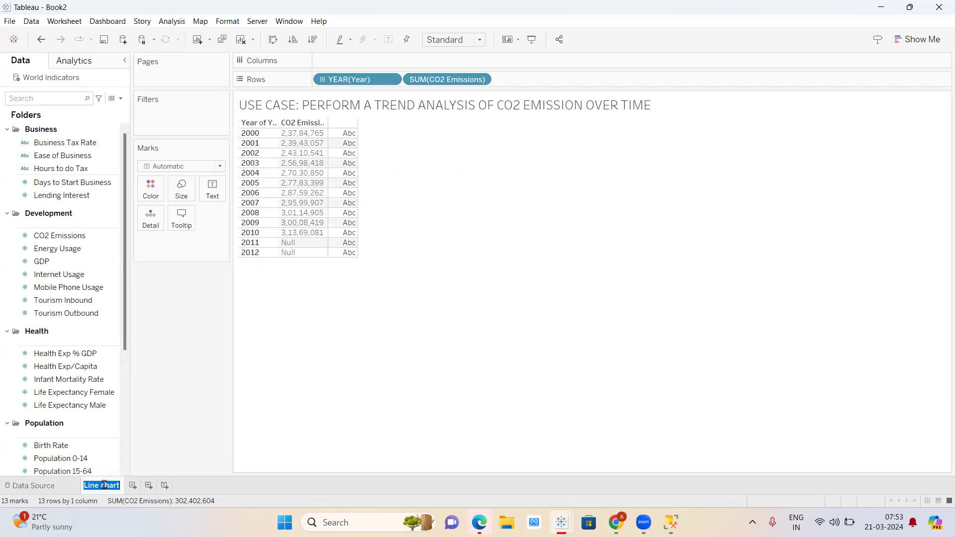
type("dA")
key("BackSpace")
key("BackSpace")
type("DATATABLE")
left_click(104, 485)
key("Return")
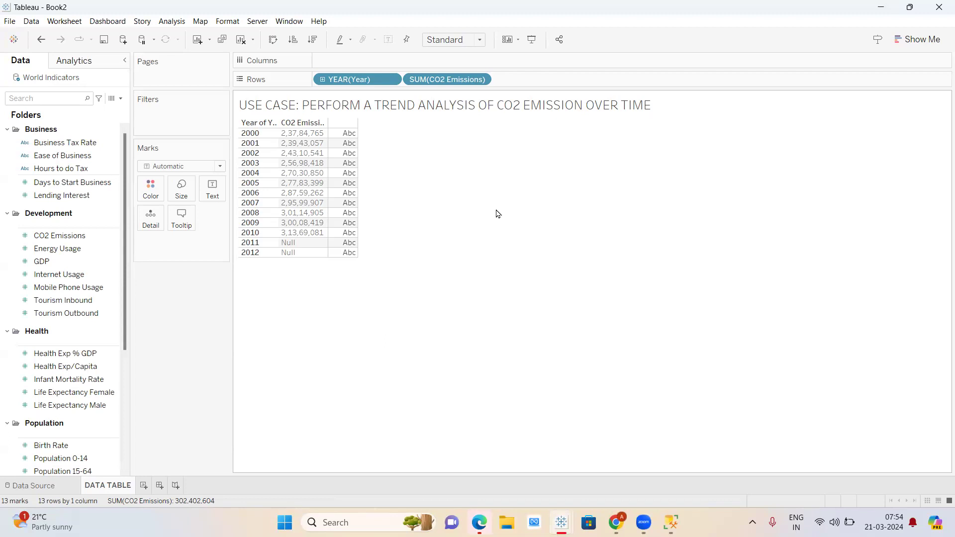
- Add a new Sheet 2 with YEAR(Year) and SUM(CO2 Emissions) on Rows as yearly bars
right_click(114, 488)
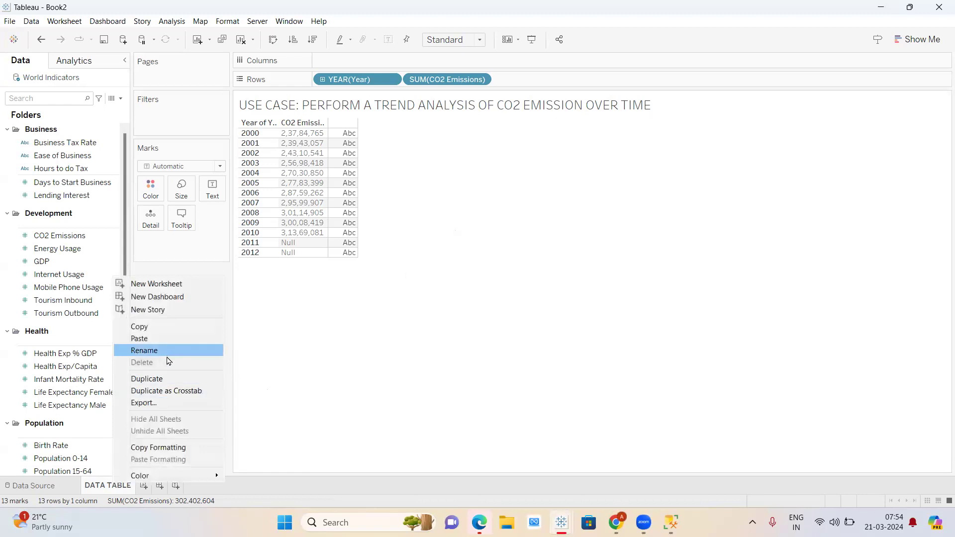
left_click(110, 490)
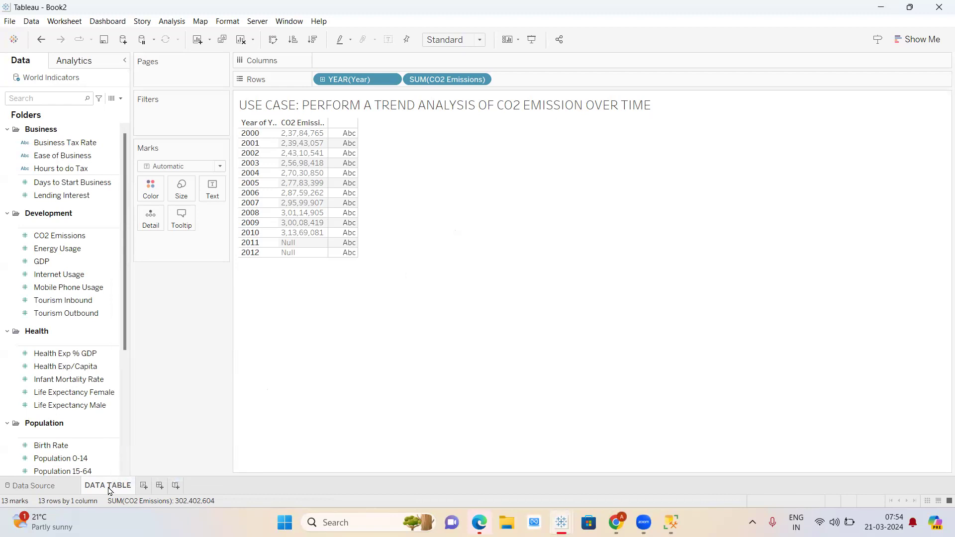
right_click(110, 490)
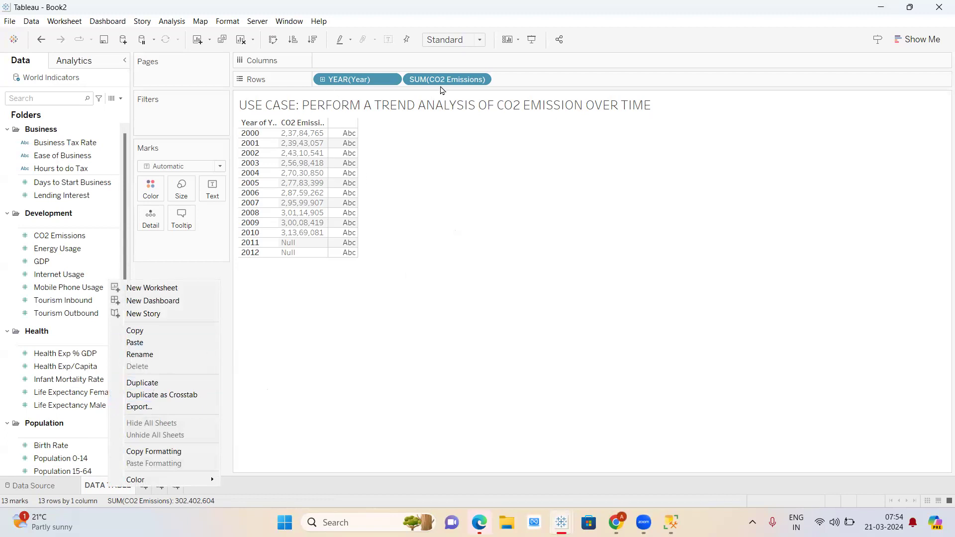
key("Escape")
left_click(143, 487)
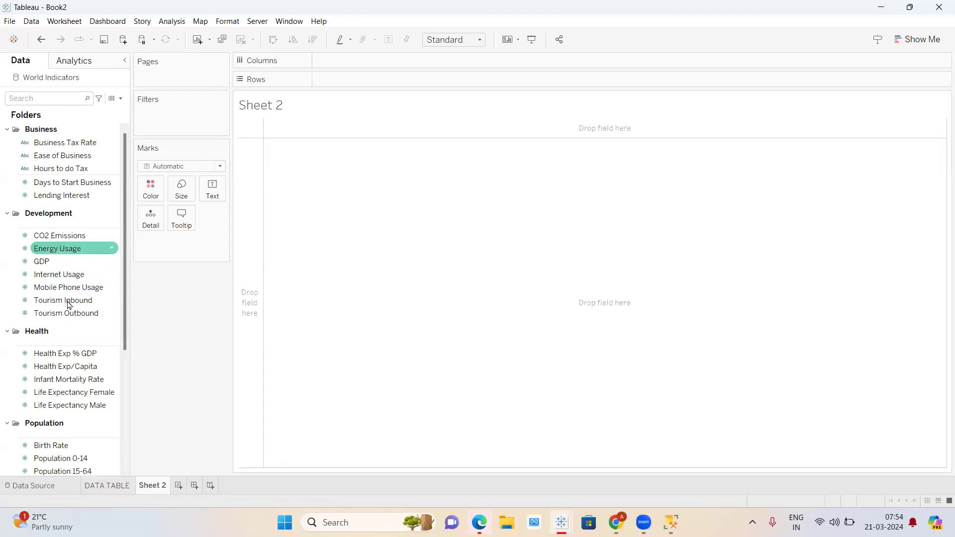
scroll(79, 438, "down", 5)
left_click_drag(46, 376, 351, 75)
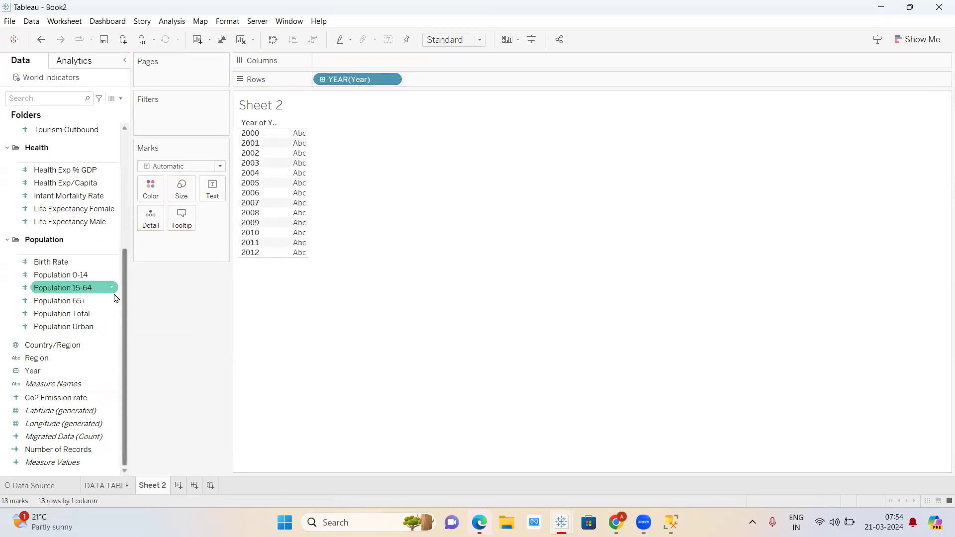
scroll(78, 298, "up", 3)
left_click_drag(60, 153, 456, 74)
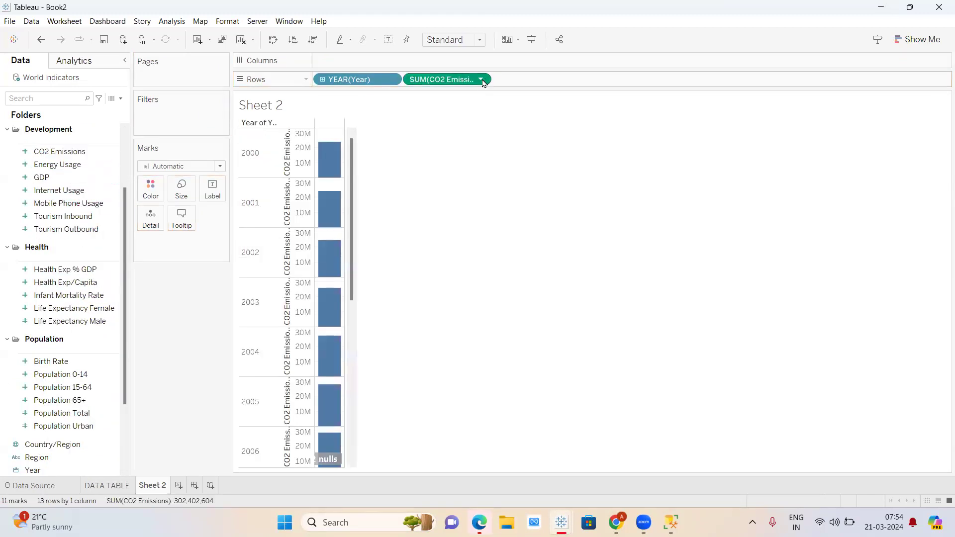
left_click(482, 79)
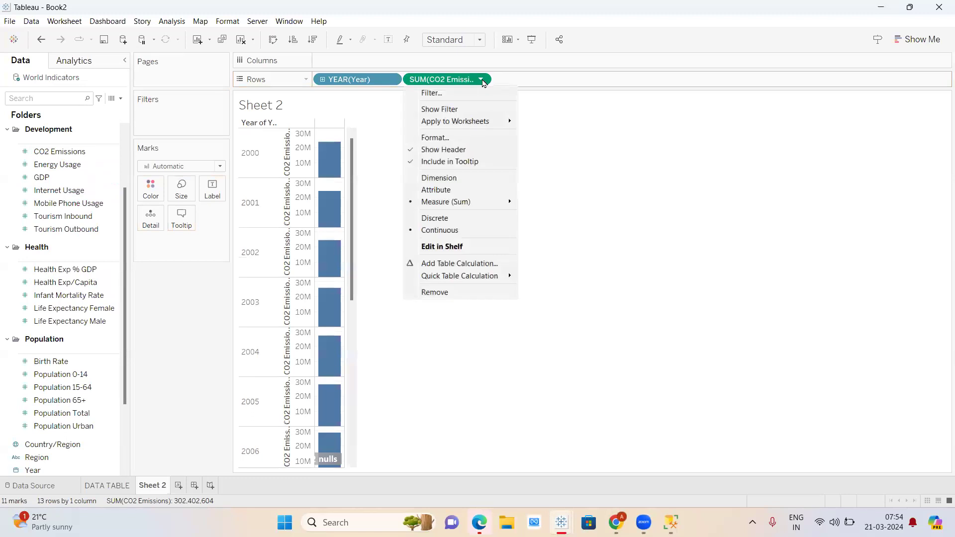
left_click(570, 143)
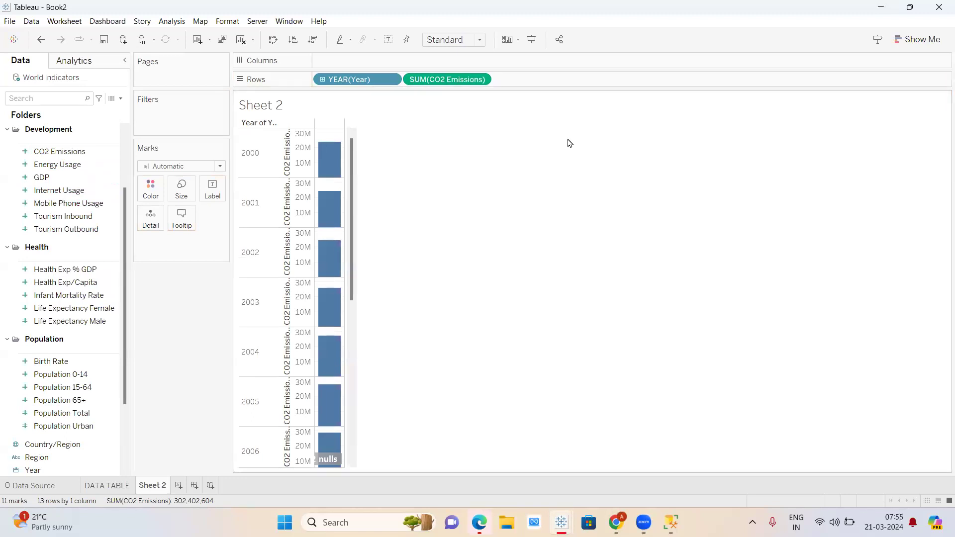
- Make a copy of the DATA TABLE worksheet and name it 'TREND ANALYSIS'
left_click(115, 490)
right_click(115, 491)
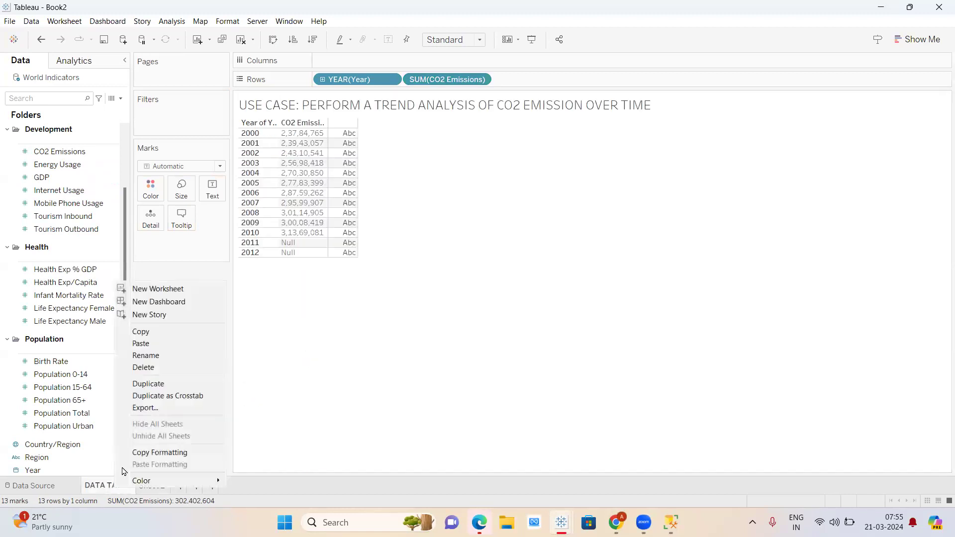
left_click(148, 384)
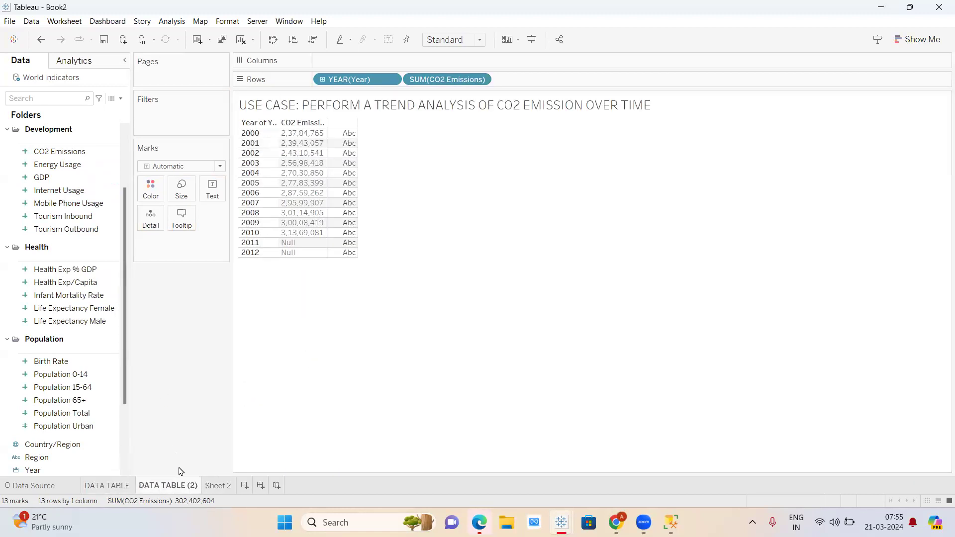
double_click(188, 485)
type("TREND ANALYSIS")
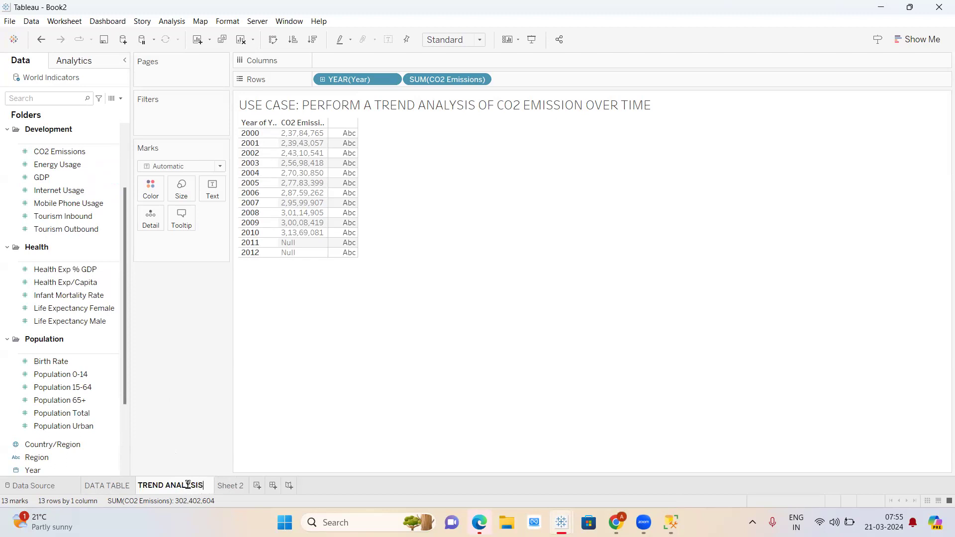
left_click(199, 436)
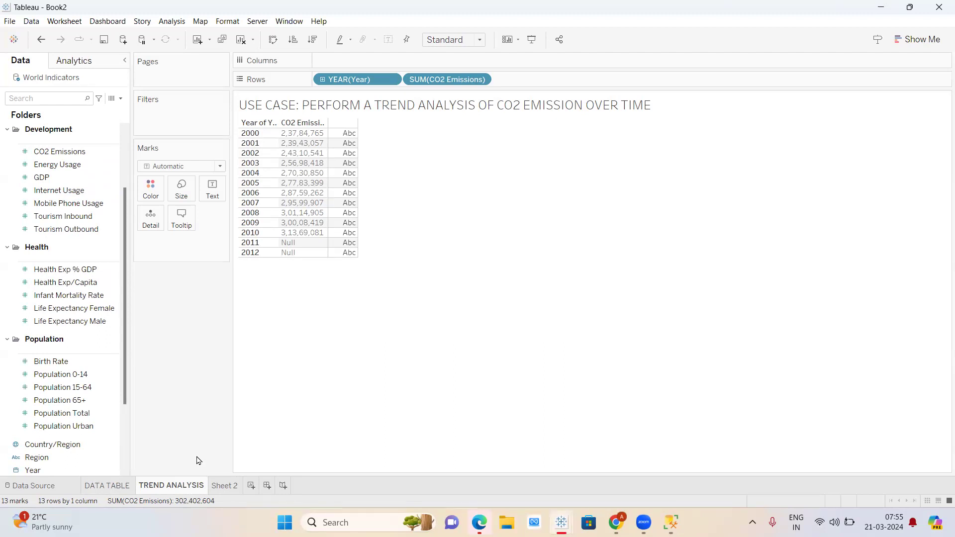
- Widen the per-year CO2 Emissions bars on Sheet 2, then return to TREND ANALYSIS
left_click(225, 487)
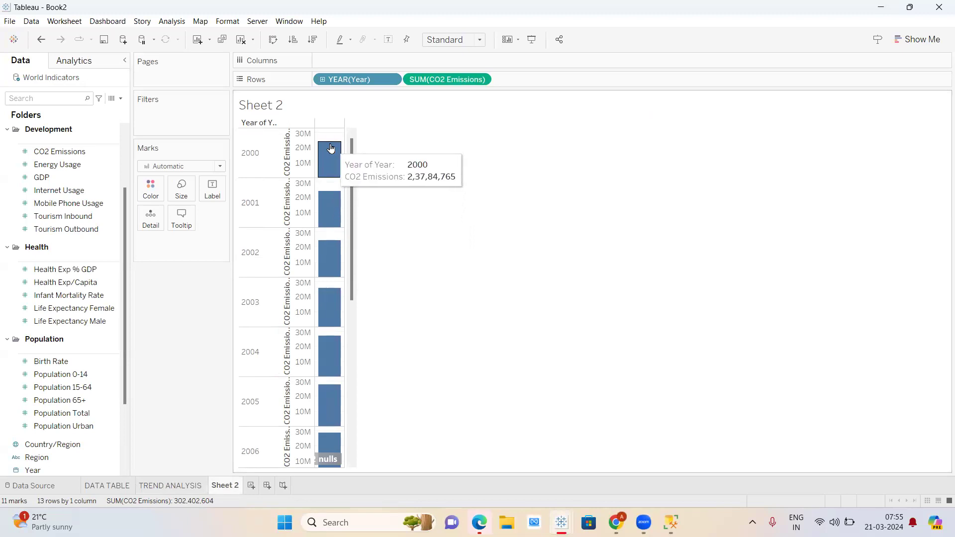
left_click_drag(344, 154, 521, 155)
mouse_move(343, 156)
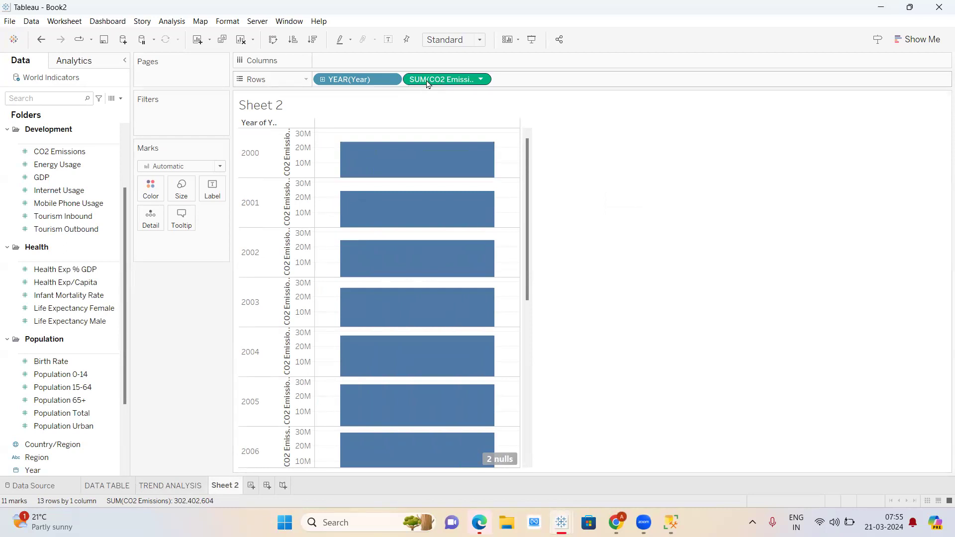
left_click(176, 492)
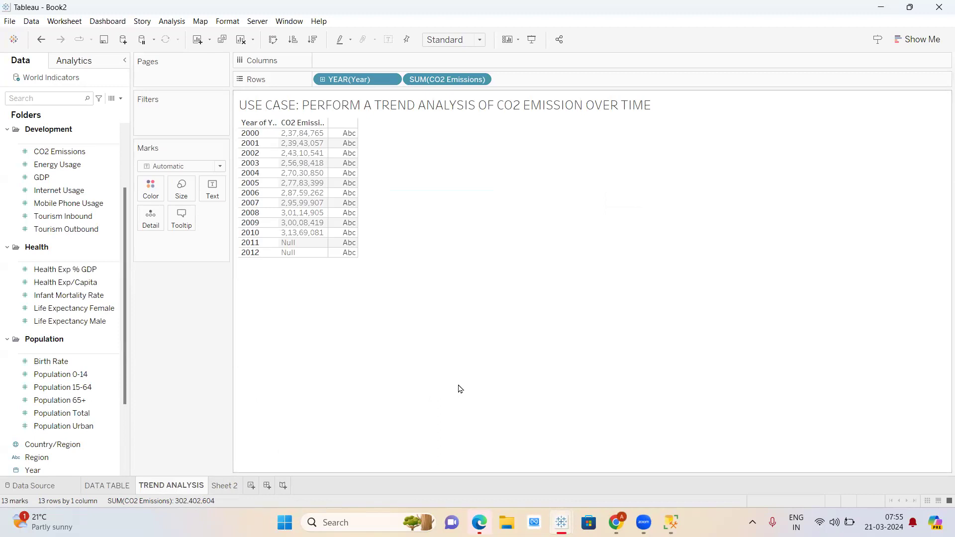
- Add Sheet 4 with discrete SUM(CO2 Emissions) on Rows, showing the total 30,24,02,604 as text
left_click(248, 488)
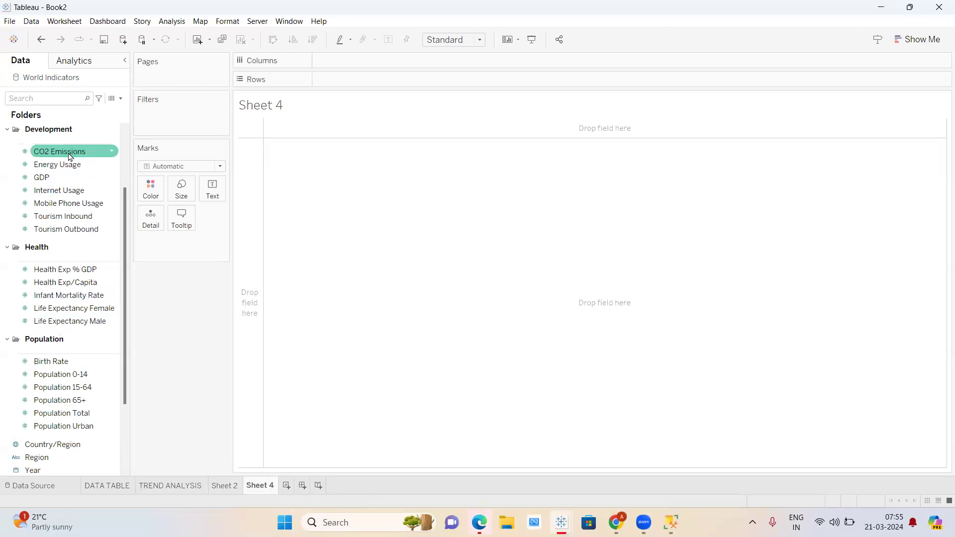
left_click_drag(66, 155, 383, 81)
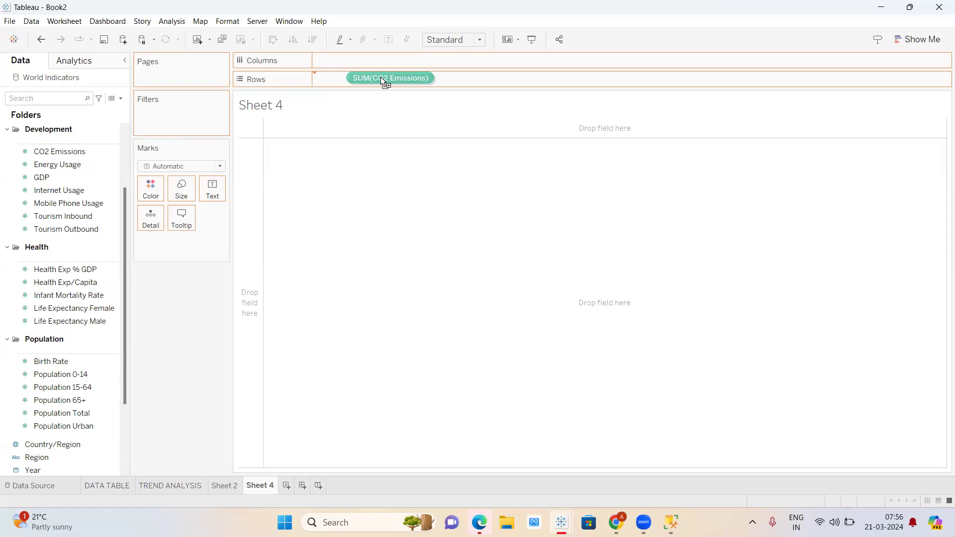
left_click_drag(382, 79, 382, 80)
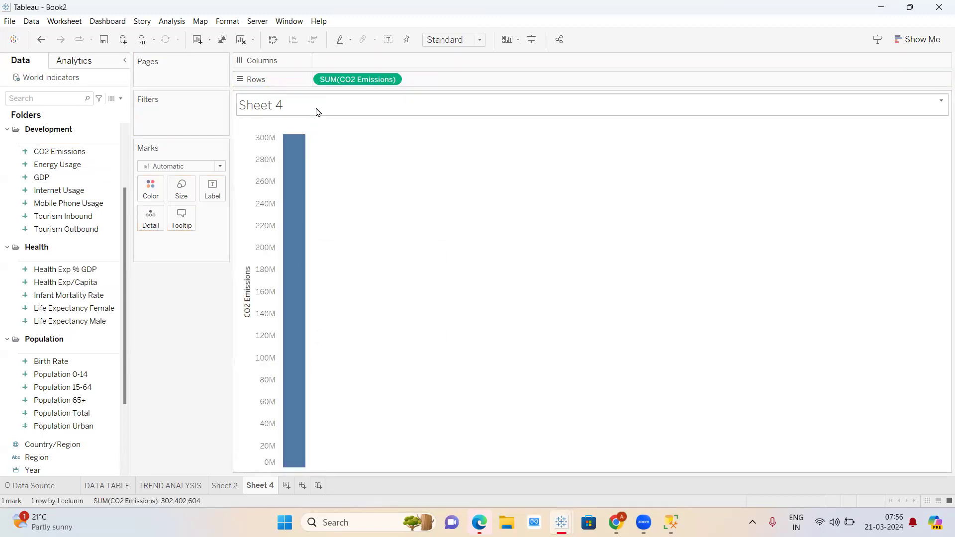
left_click(392, 79)
left_click(356, 217)
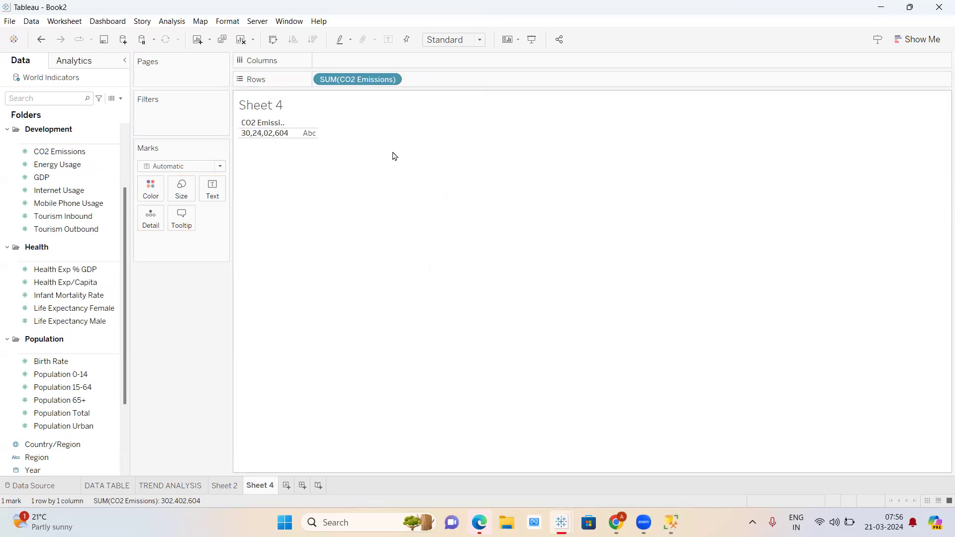
left_click(392, 81)
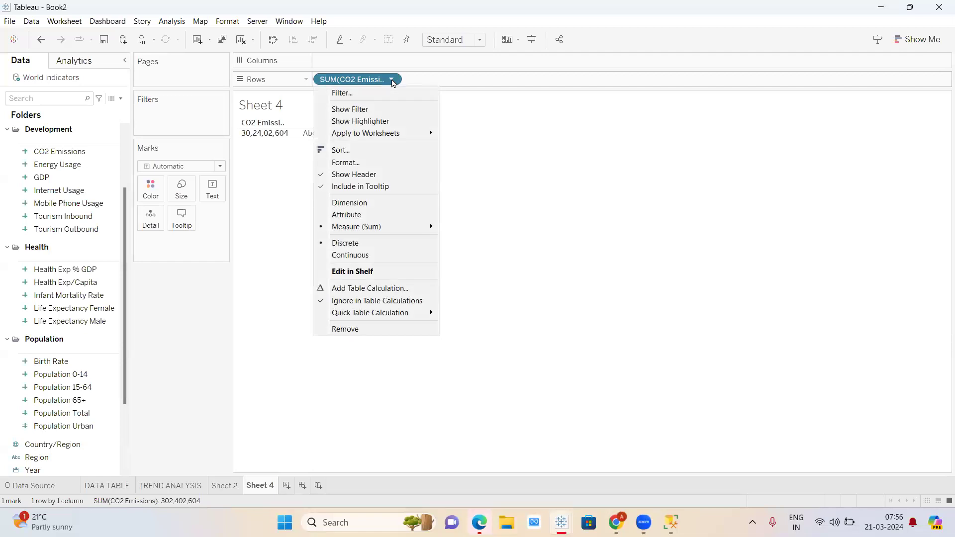
mouse_move(385, 230)
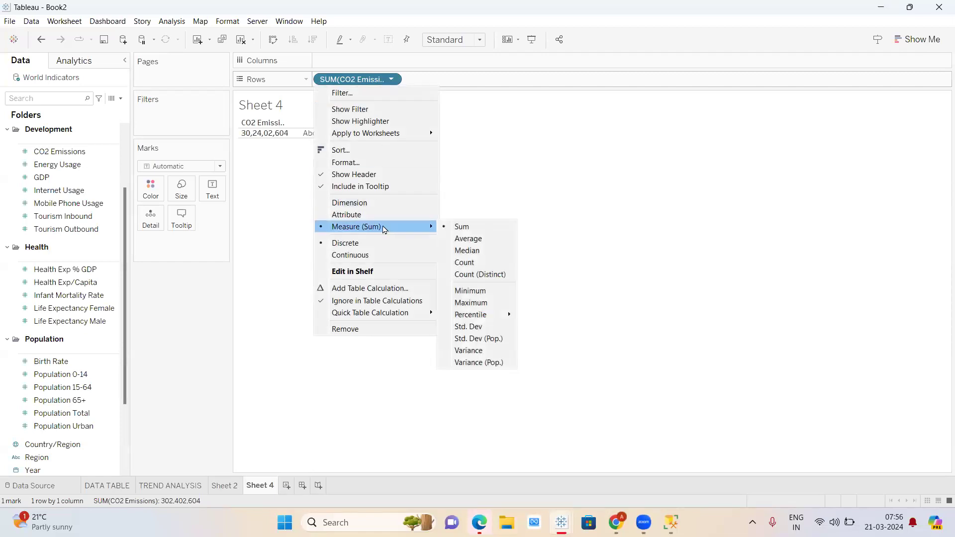
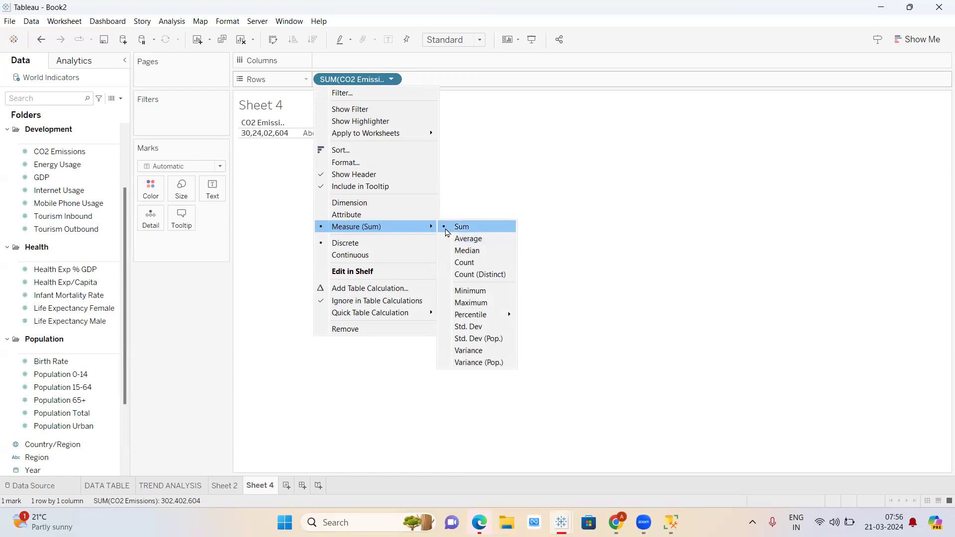
- Switch CO2 Emissions to average and try Energy Usage as a second measure
left_click(445, 240)
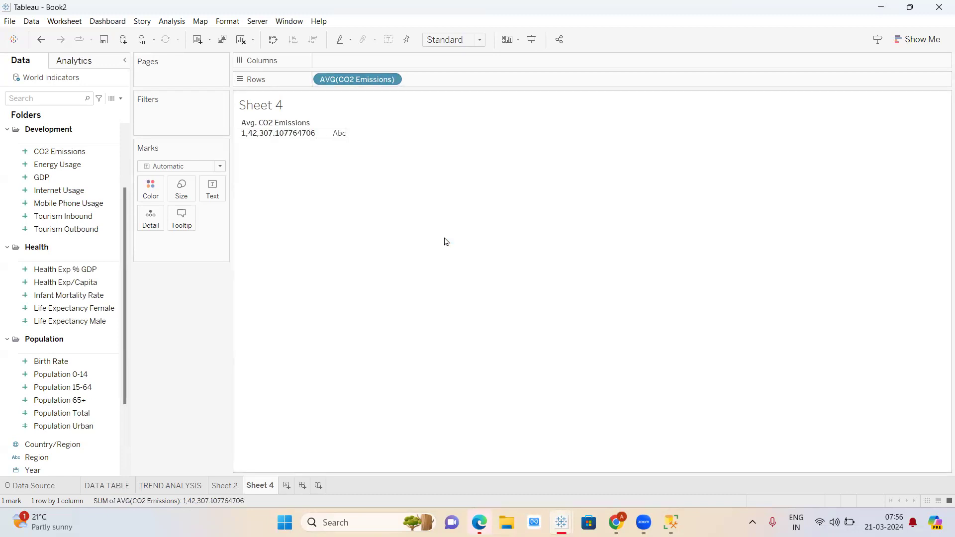
left_click(69, 166)
left_click_drag(68, 165, 471, 92)
left_click_drag(464, 84, 71, 157)
left_click(110, 165)
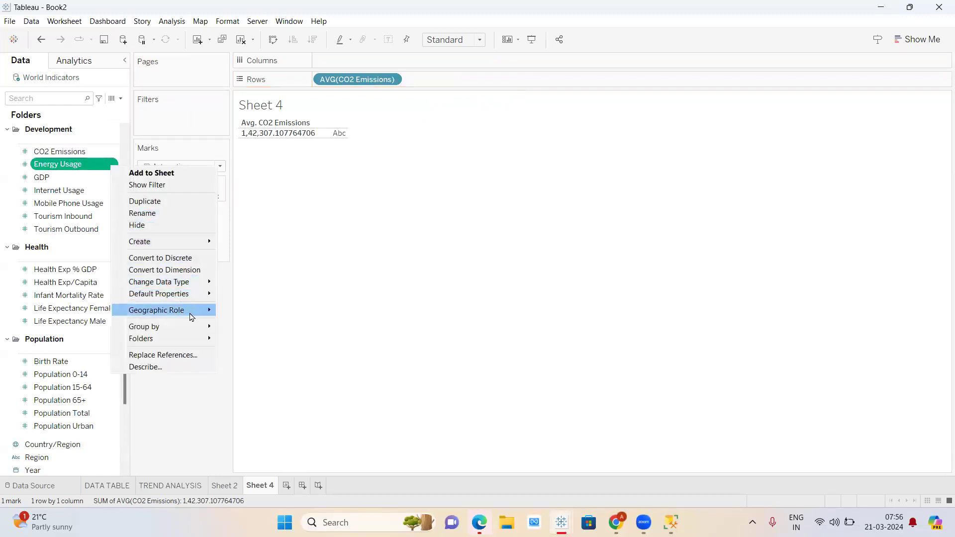
left_click(65, 165)
left_click_drag(65, 165, 454, 89)
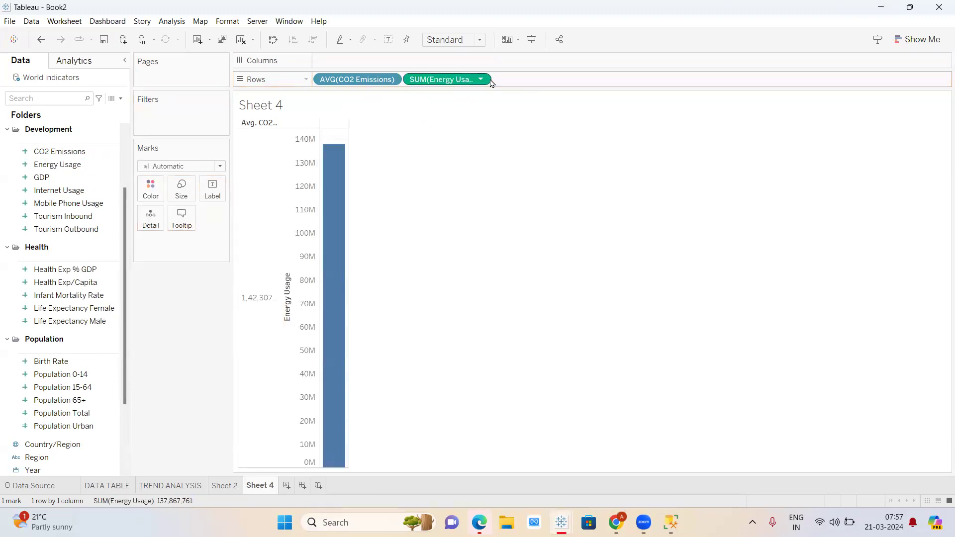
- Remove Energy Usage from the view and set CO2 Emissions back to SUM
left_click(480, 79)
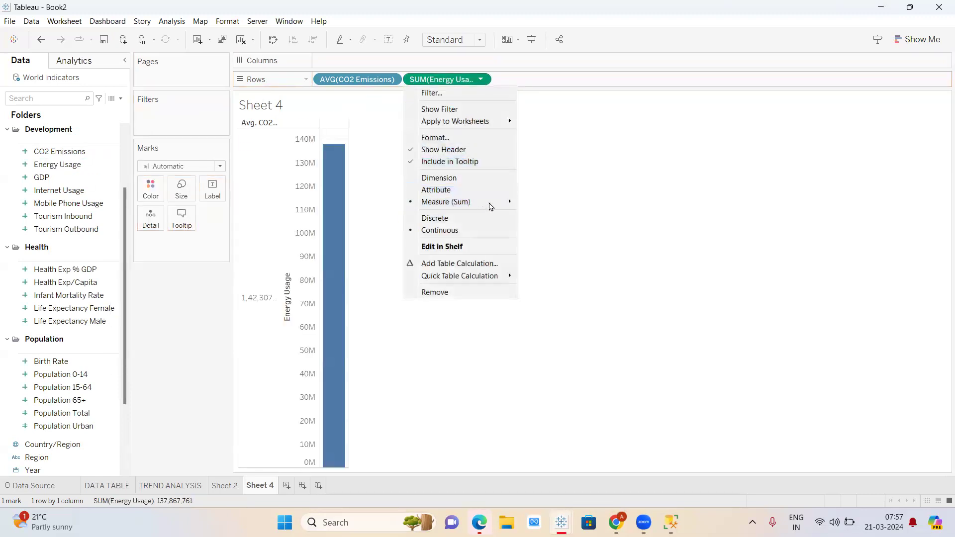
mouse_move(493, 202)
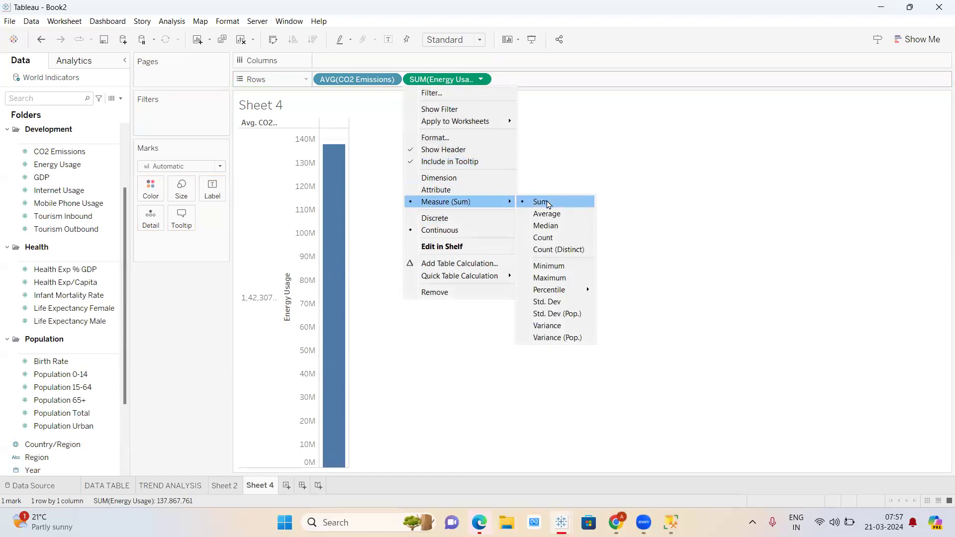
left_click(432, 76)
left_click_drag(463, 85, 58, 194)
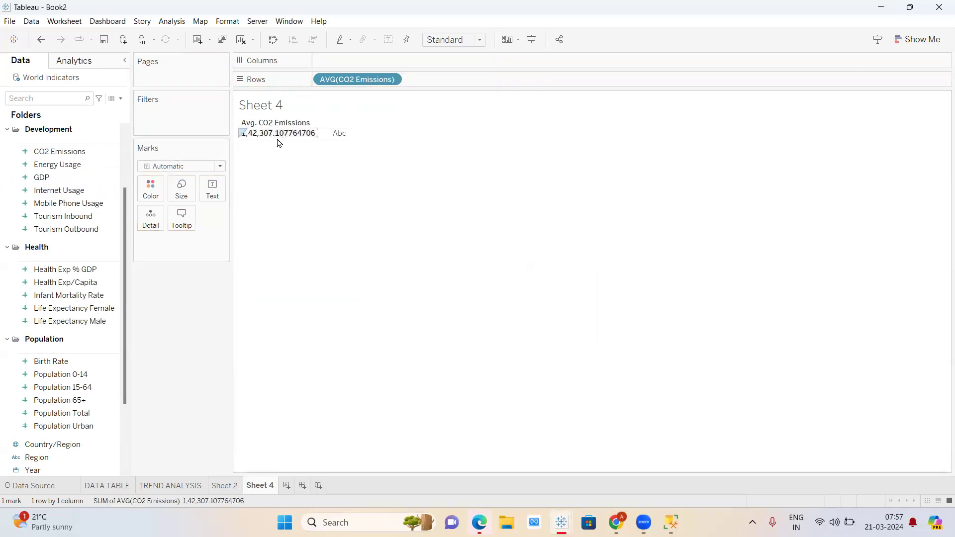
left_click(392, 79)
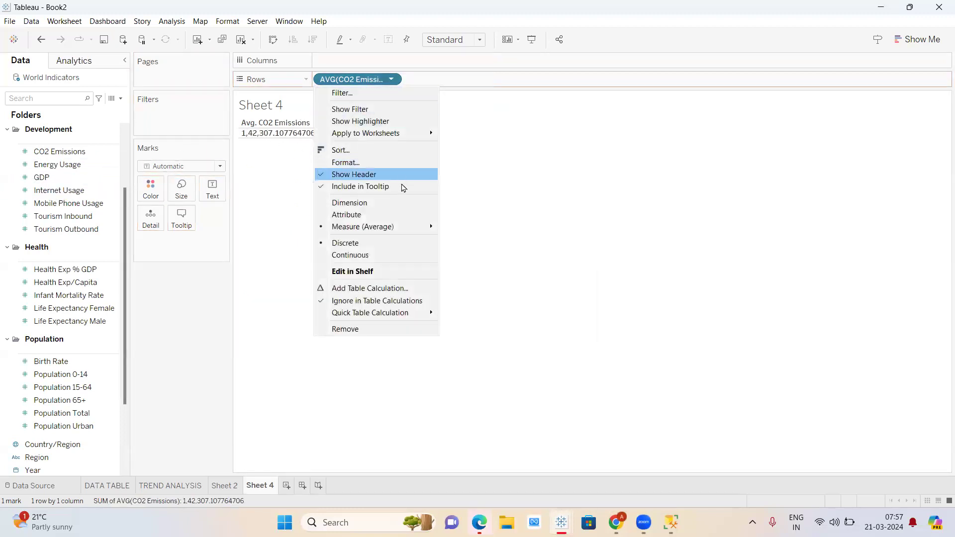
mouse_move(418, 231)
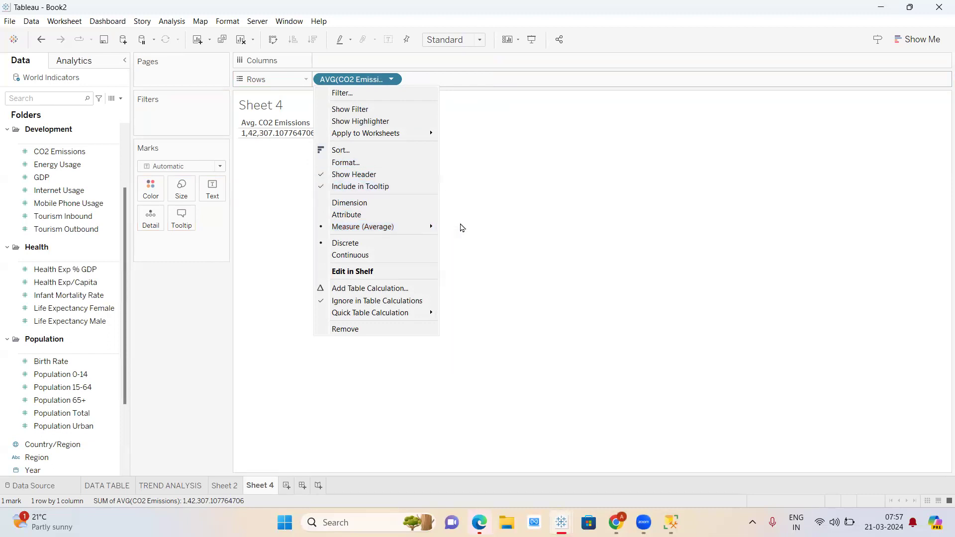
left_click(458, 228)
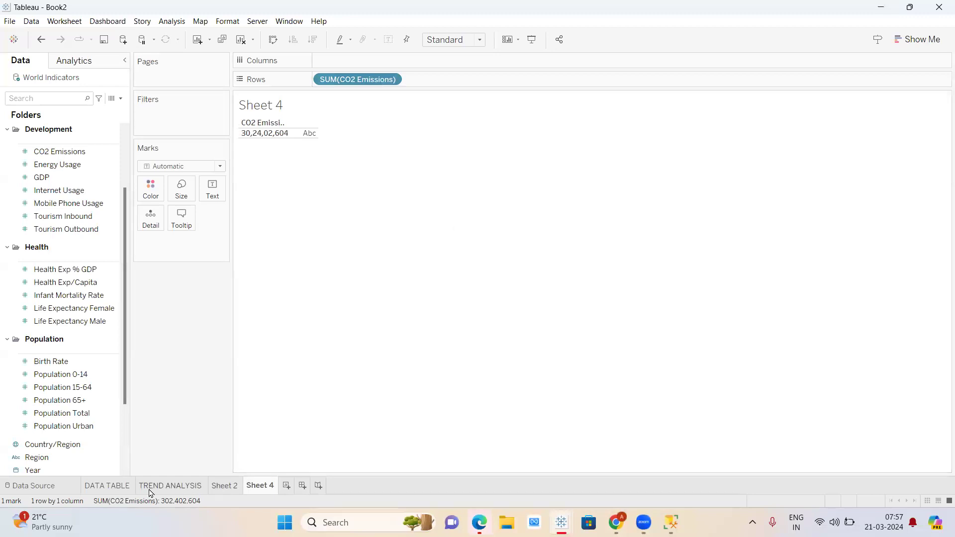
- Glance at the TREND ANALYSIS table, then return to Sheet 2's yearly bar chart
left_click(221, 488)
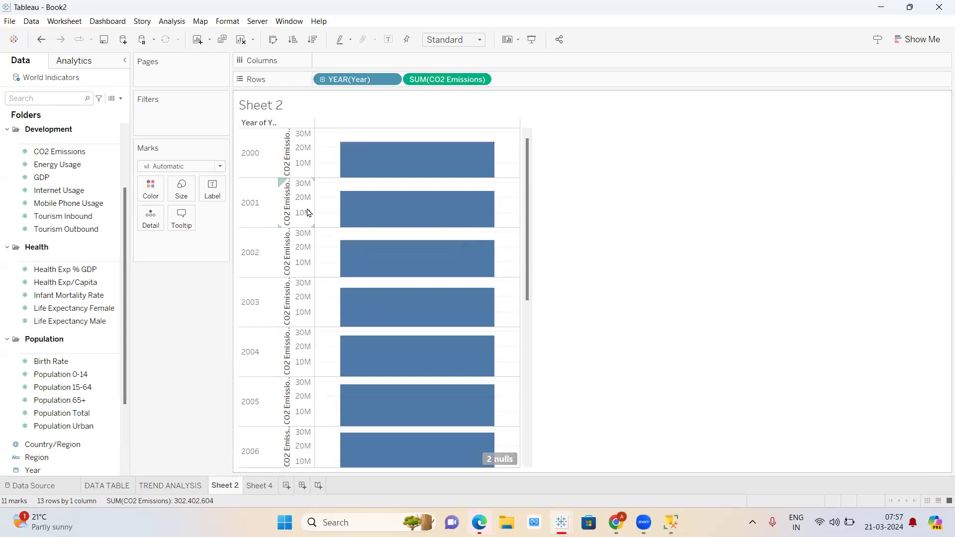
left_click(188, 487)
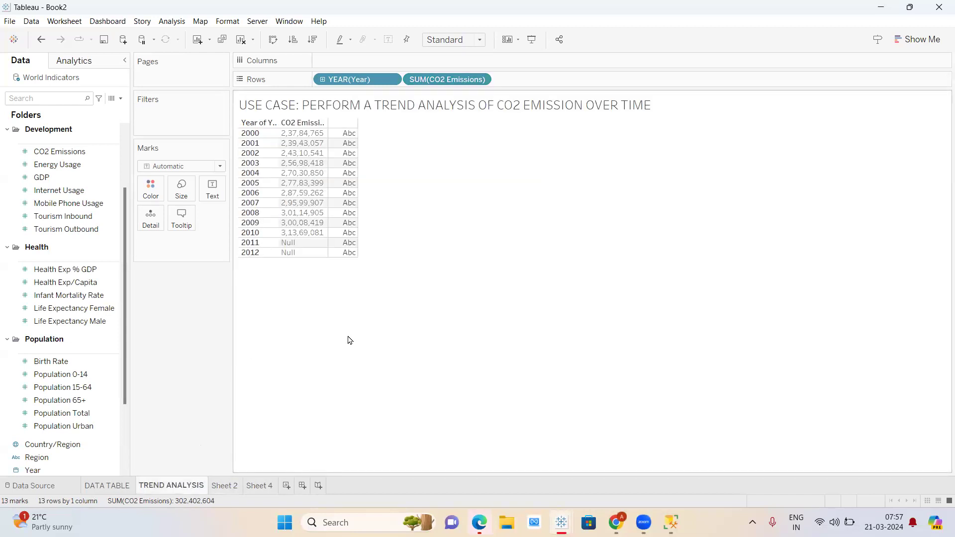
left_click(225, 492)
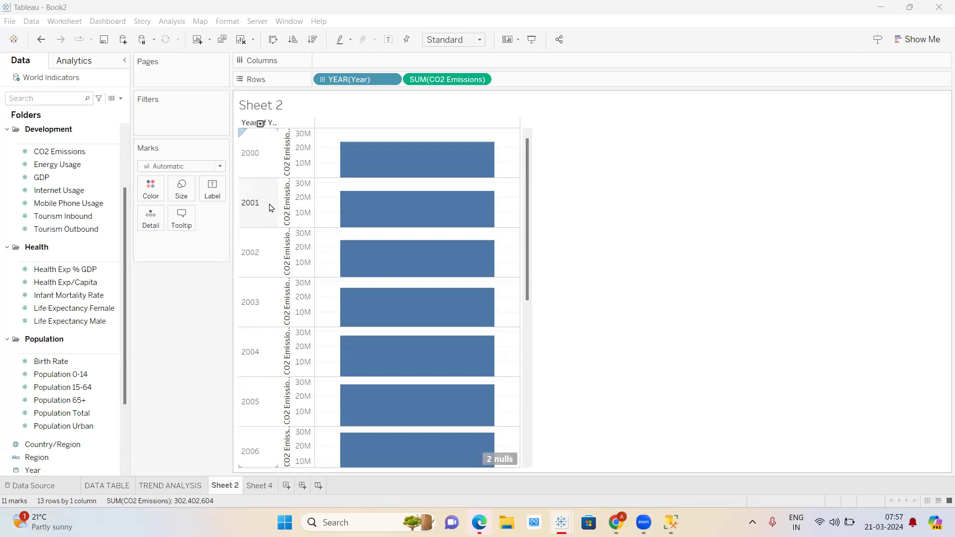
left_click(197, 165)
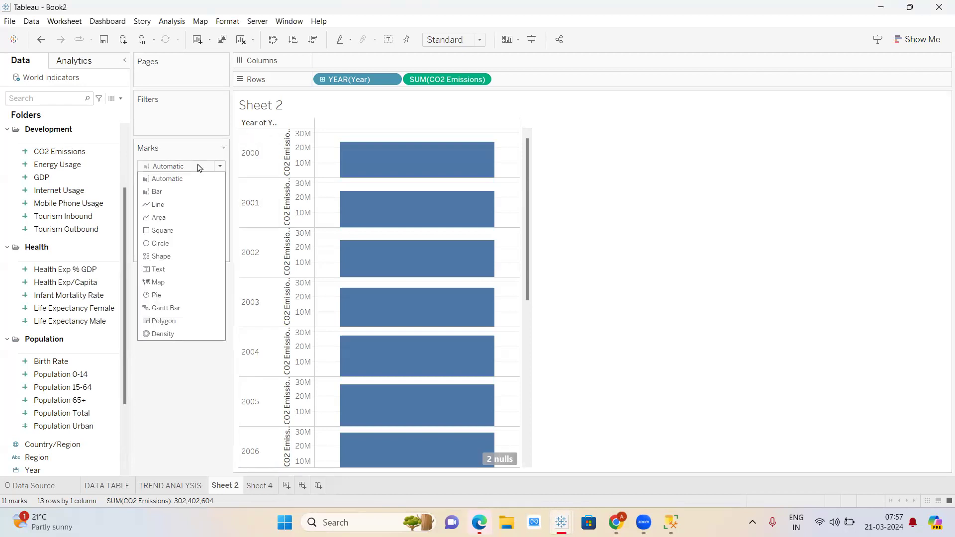
left_click(171, 208)
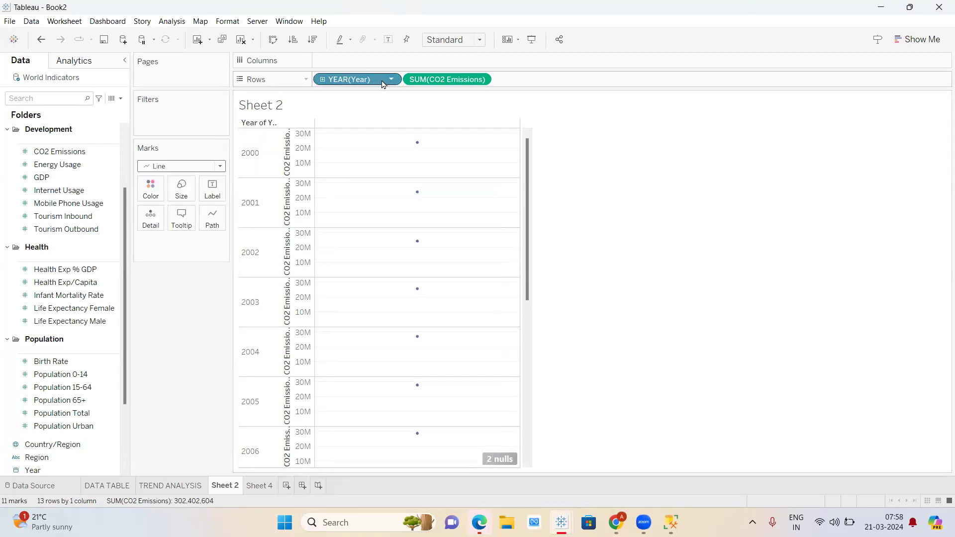
left_click(214, 168)
left_click(177, 179)
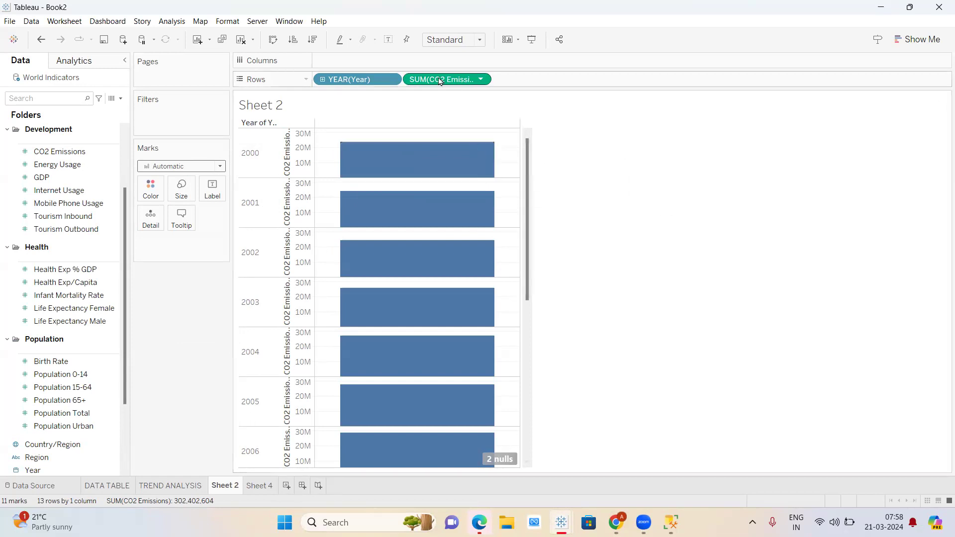
left_click_drag(440, 80, 50, 303)
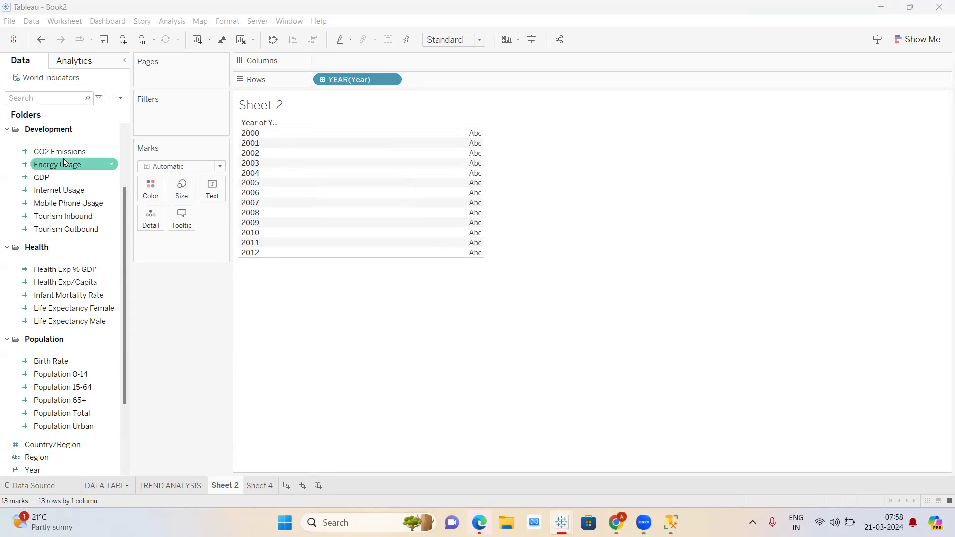
left_click_drag(64, 152, 480, 83)
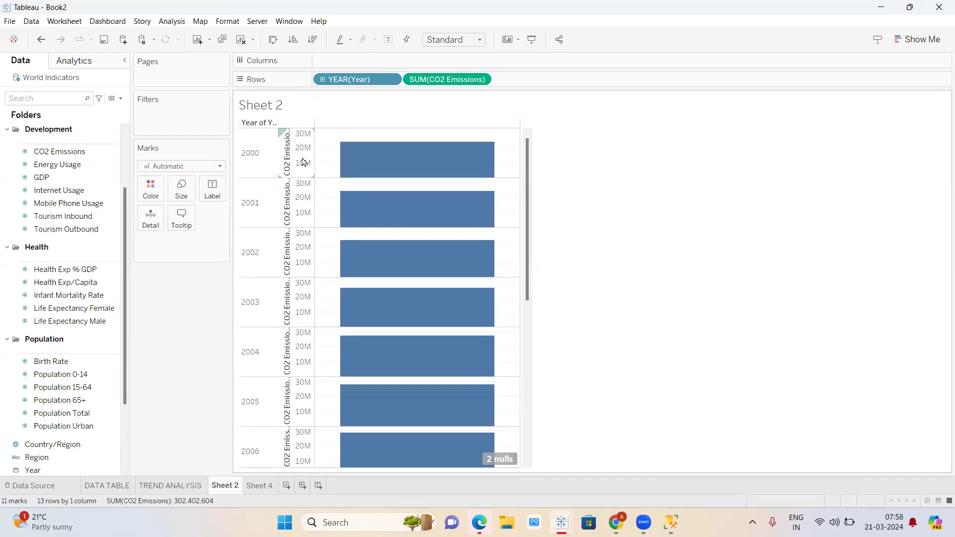
- Keep YEAR(Year) discrete and move it to Columns so CO2 Emissions forms a line
left_click(391, 80)
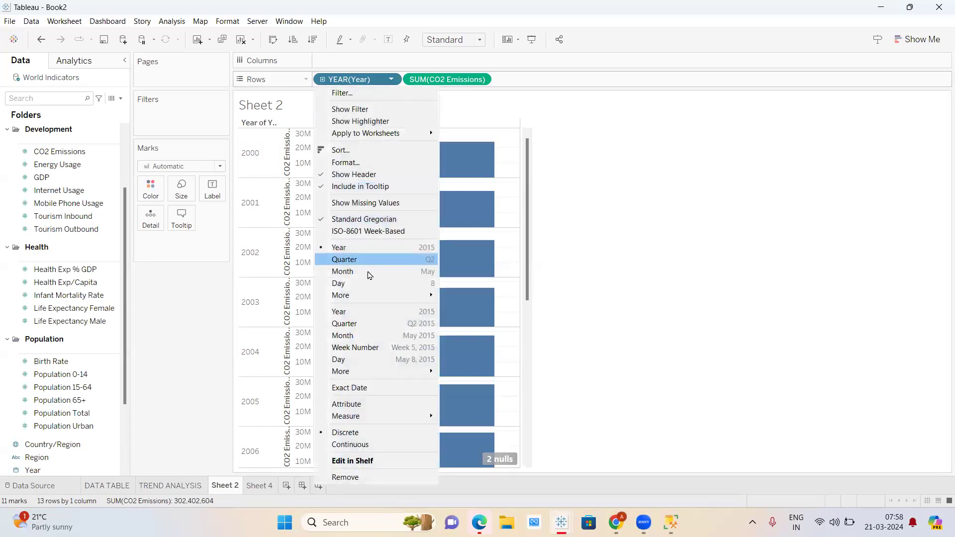
left_click(355, 445)
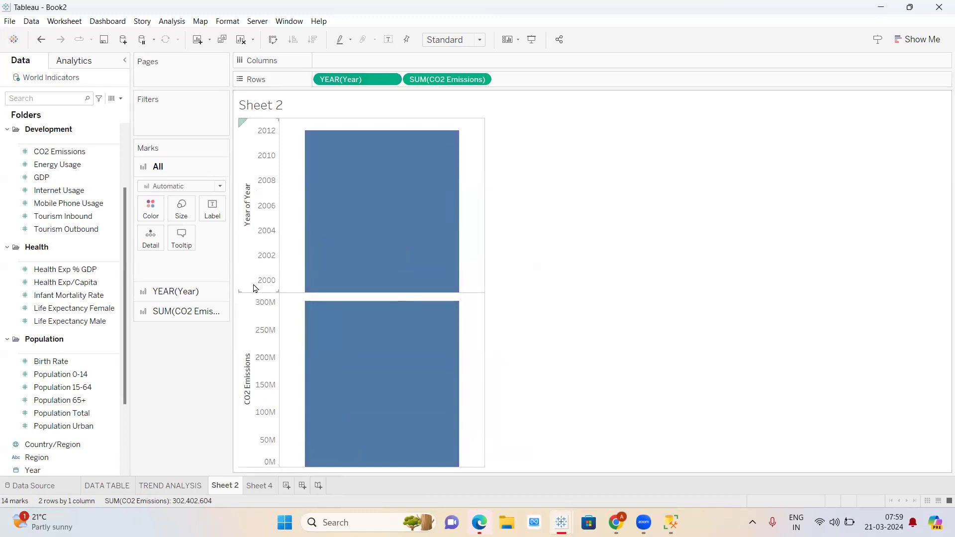
left_click_drag(338, 82, 350, 59)
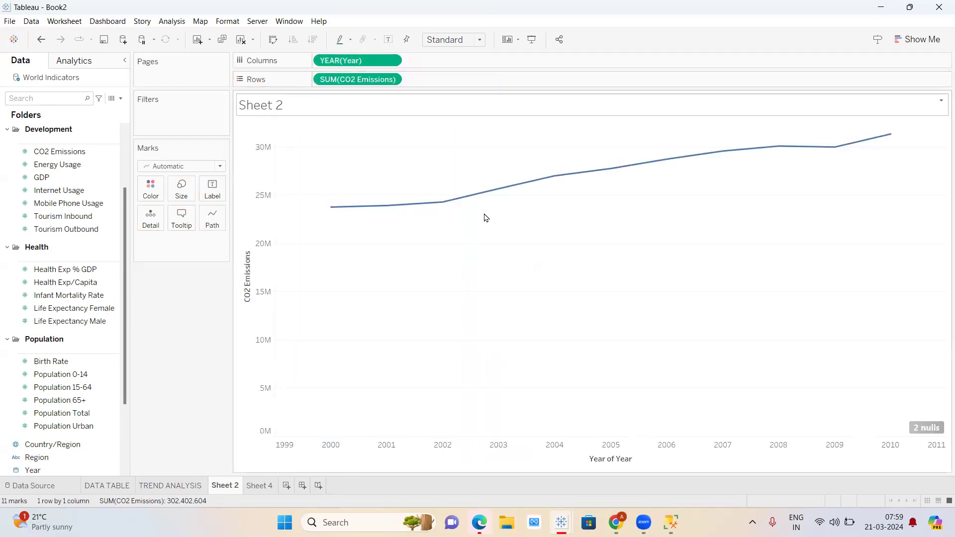
left_click_drag(338, 60, 327, 75)
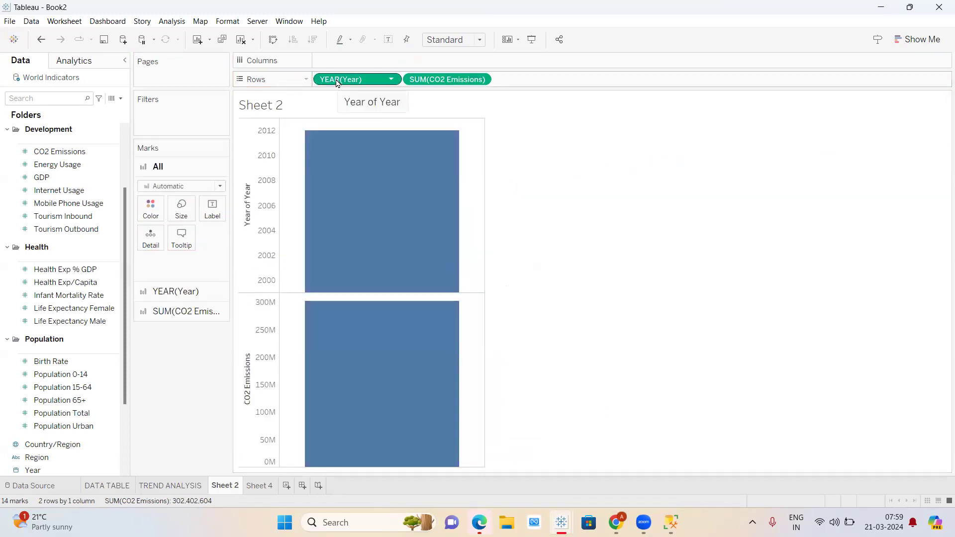
left_click(392, 79)
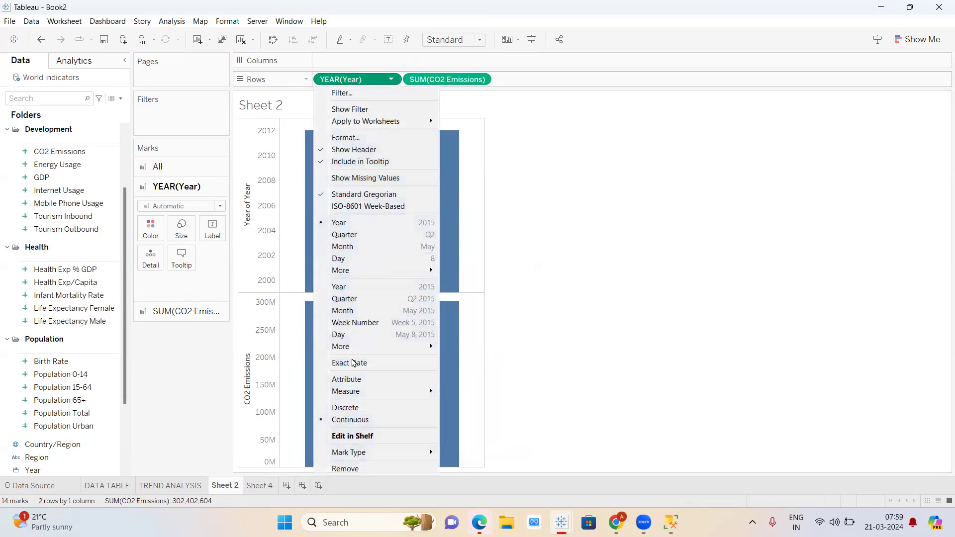
left_click(354, 407)
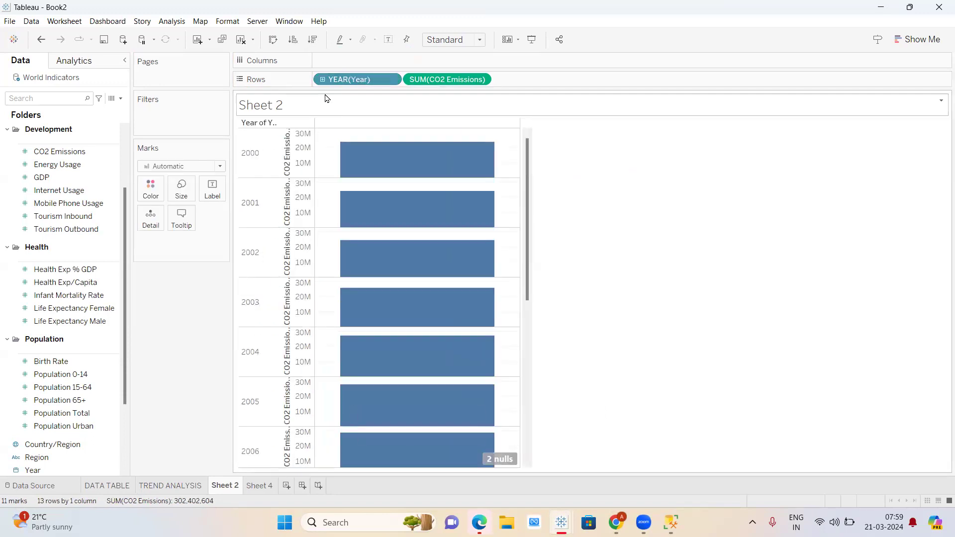
left_click_drag(348, 79, 364, 61)
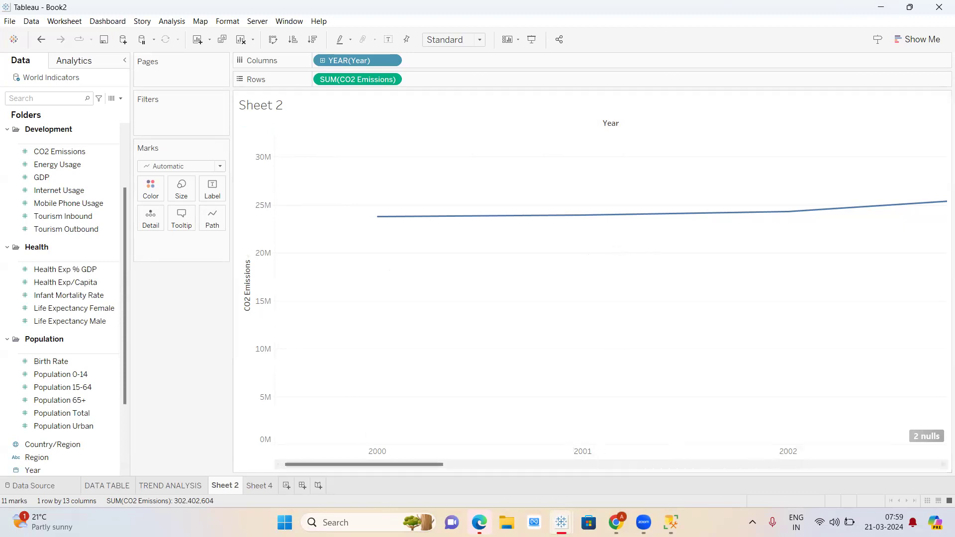
- Label every line point with its summed CO2 Emissions value
left_click_drag(381, 465, 563, 428)
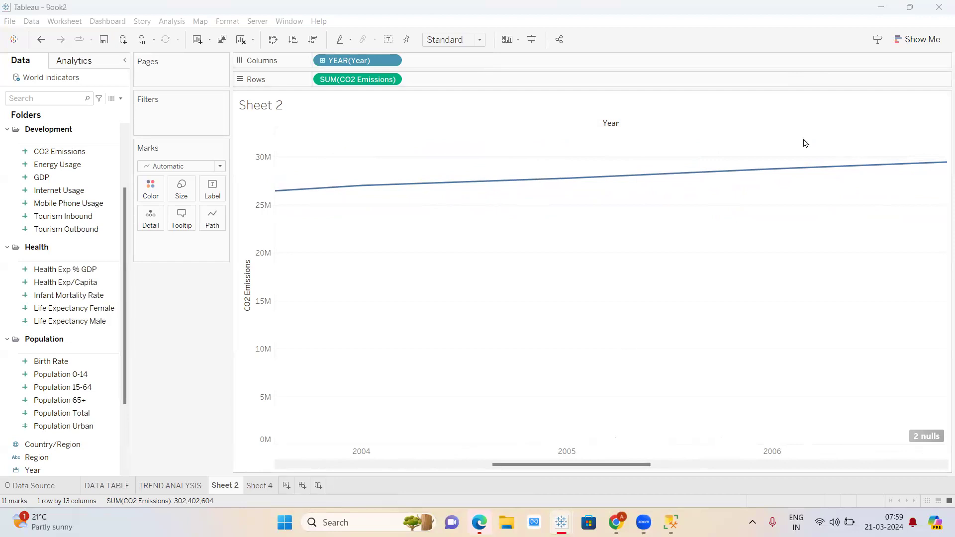
left_click_drag(59, 151, 213, 193)
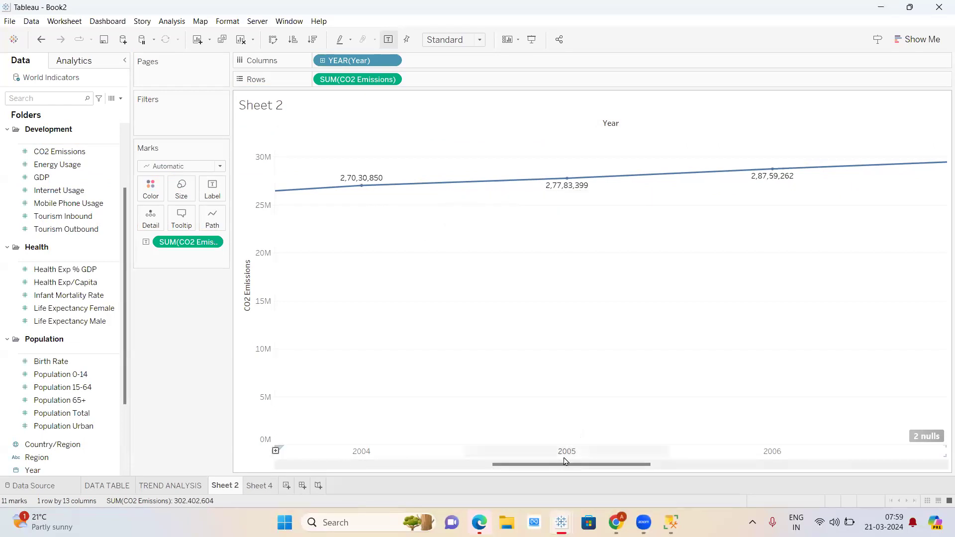
left_click_drag(558, 464, 732, 394)
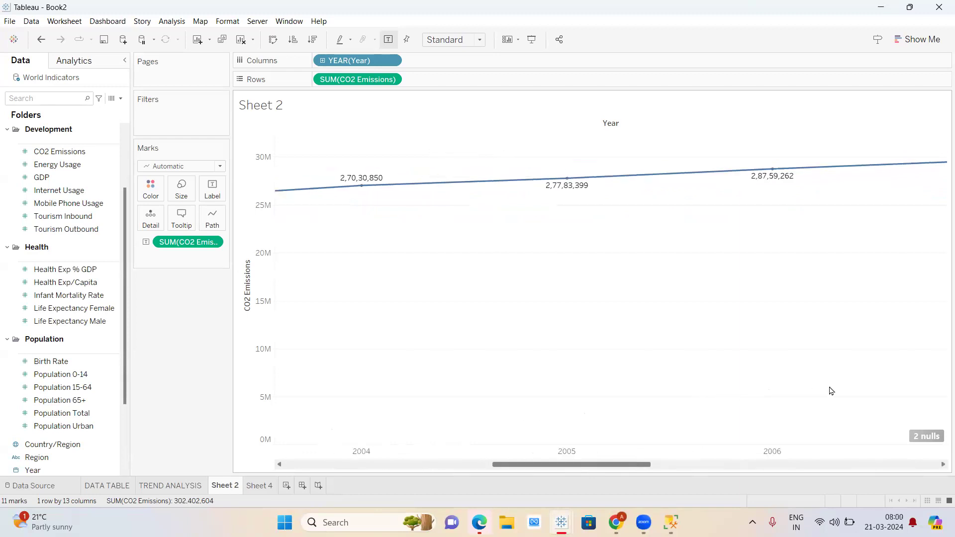
left_click_drag(579, 468, 783, 467)
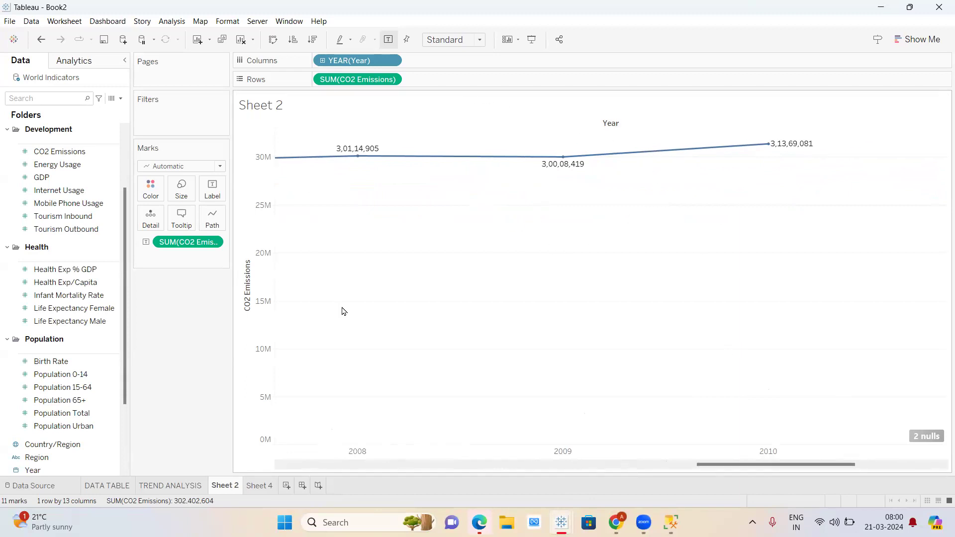
- Rename Sheet 2 to 'LINE CHART', replacing the mistyped 'LINECHRAT'
double_click(228, 486)
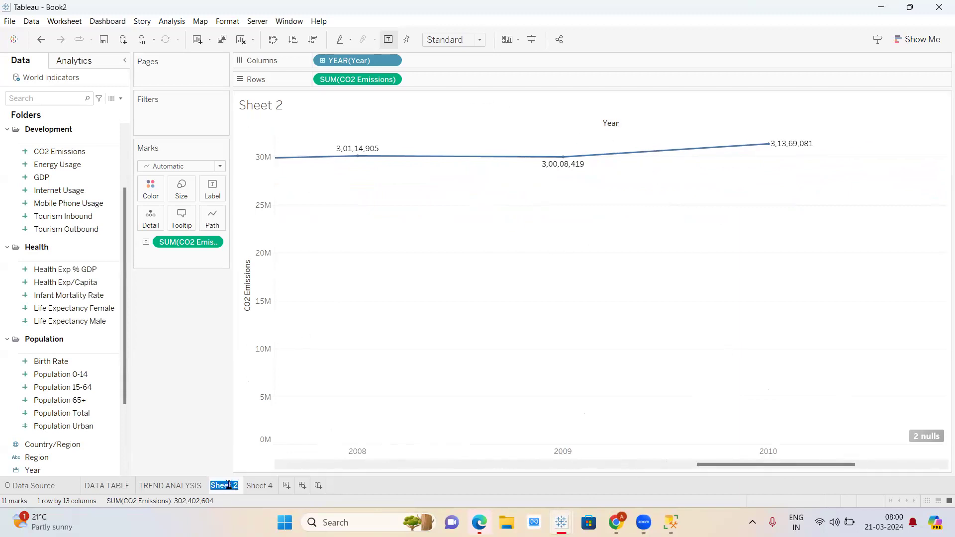
type("LINECHRAT")
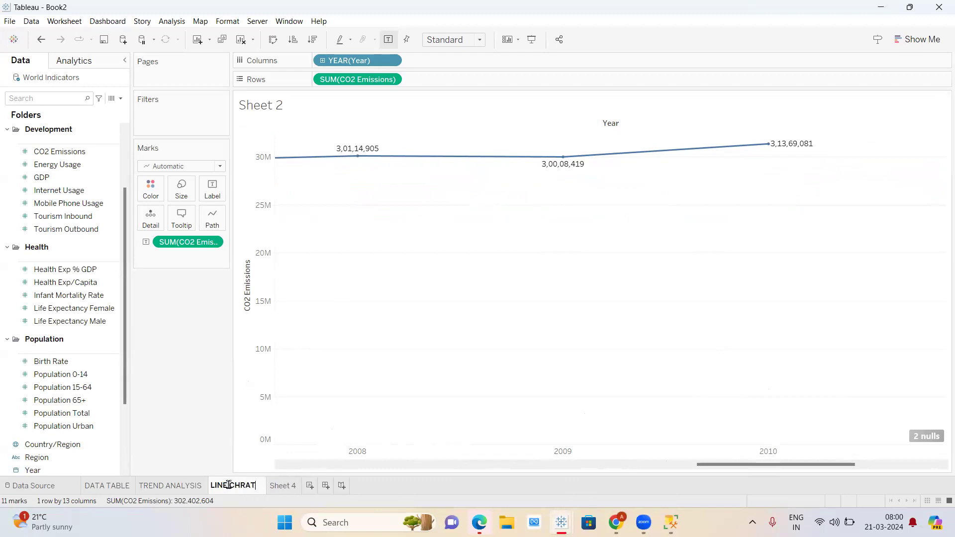
key("BackSpace")
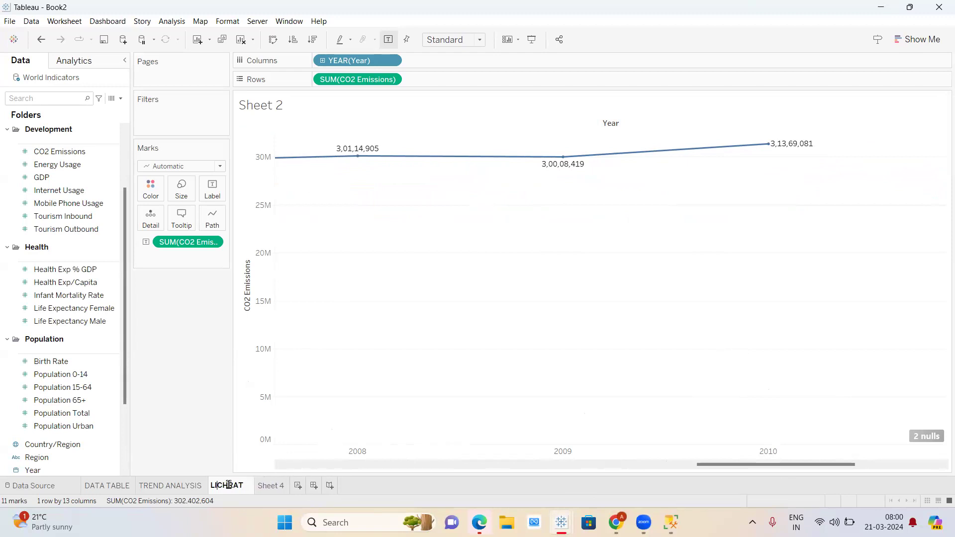
key("ctrl+a")
key("BackSpace")
type("LINE CHART")
left_click(209, 444)
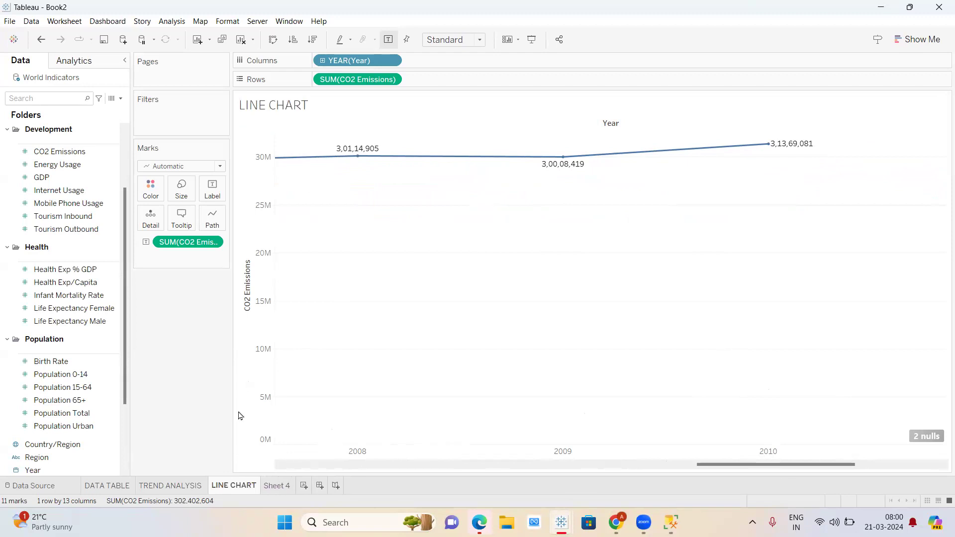
scroll(498, 317, "left", 3)
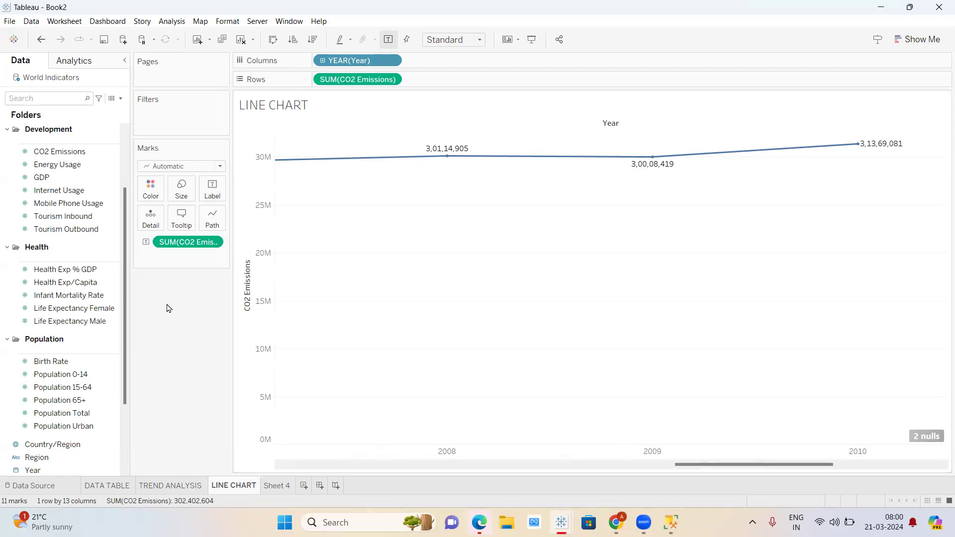
scroll(53, 322, "down", 3)
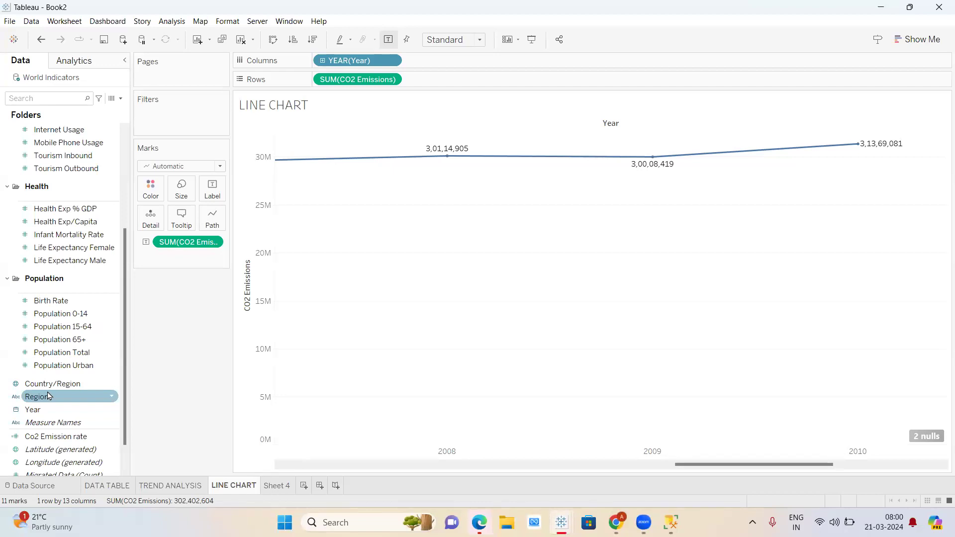
- Empty Sheet 4 and title it 'USE CASE: REGION-WISE TREND ANALYSIS OF CO2 EMISSION'
left_click(276, 485)
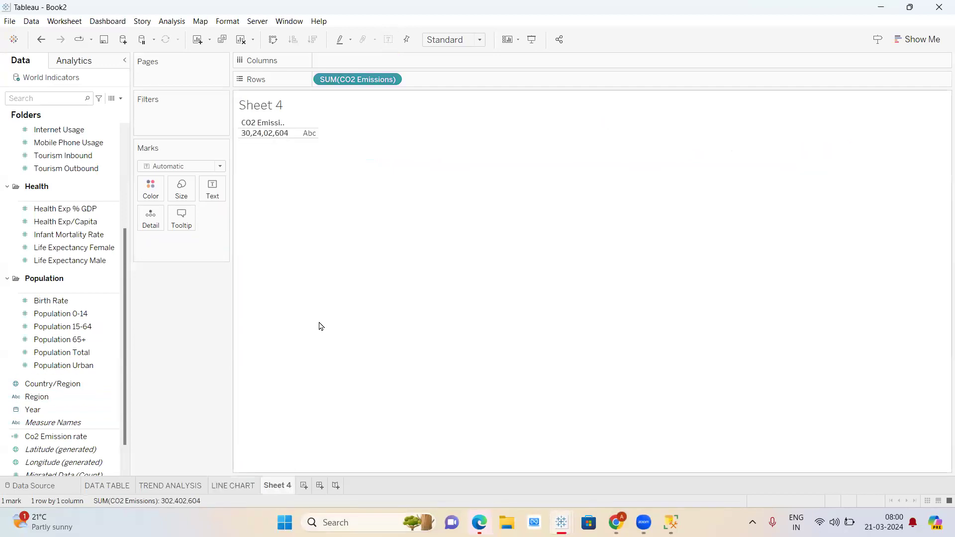
left_click_drag(357, 80, 95, 276)
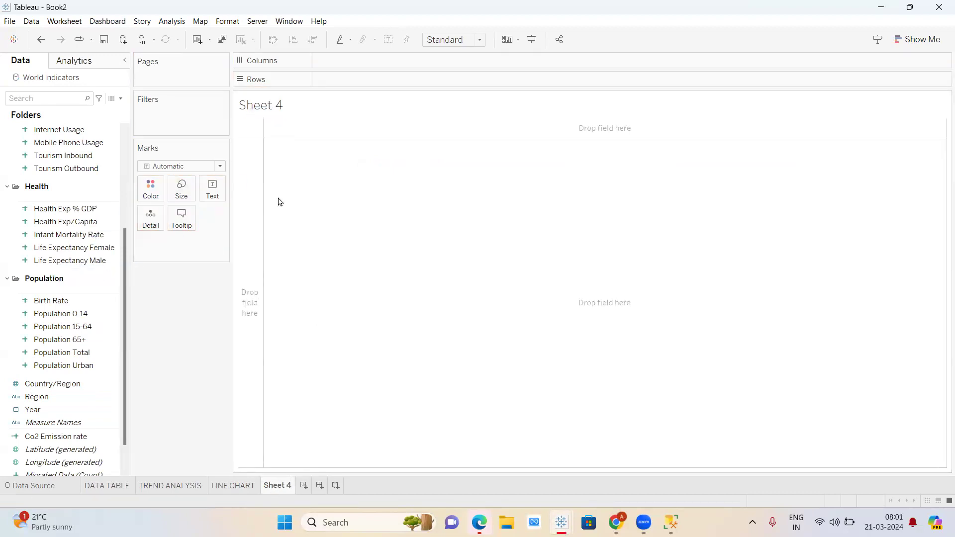
double_click(296, 106)
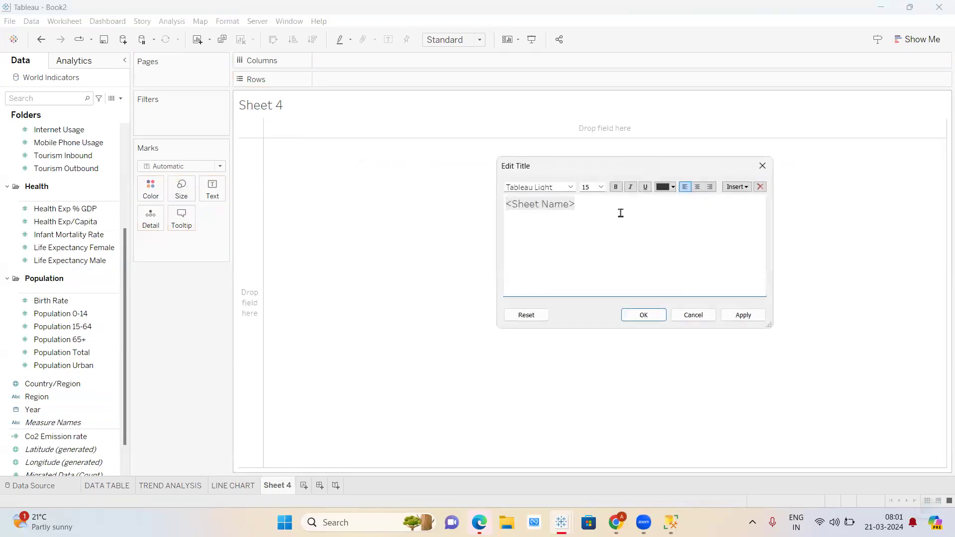
key("ctrl+a")
key("BackSpace")
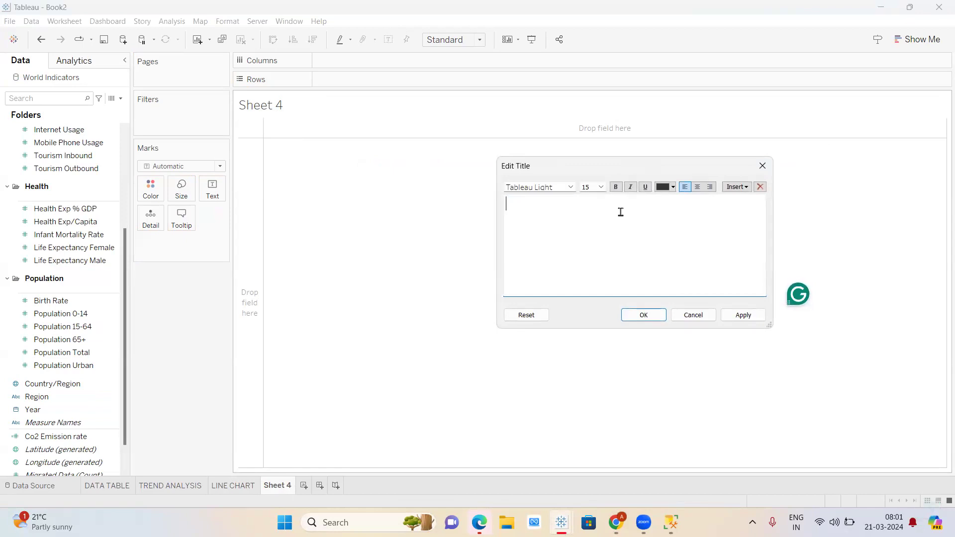
type("USE CASE")
type("REGION WISE ANALY")
key("BackSpace")
key("BackSpace")
key("BackSpace")
key("BackSpace")
key("BackSpace")
key("BackSpace")
type("TREND ANALYSIS O")
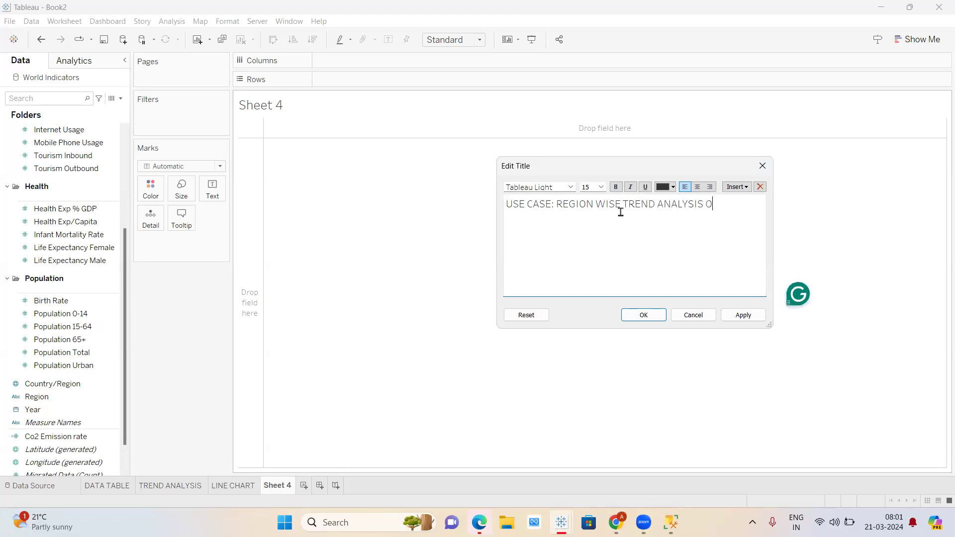
type("F CO2 EMISSION")
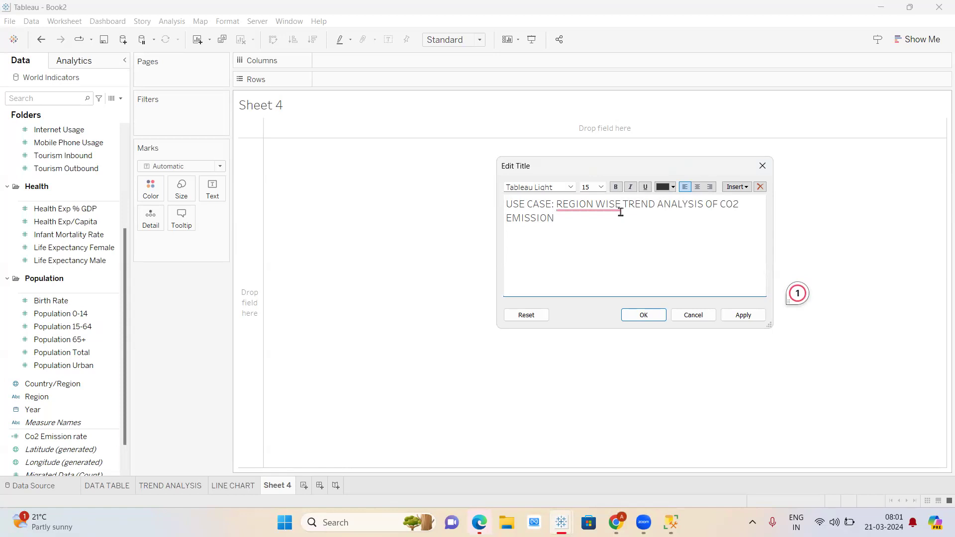
left_click(594, 211)
left_click(595, 240)
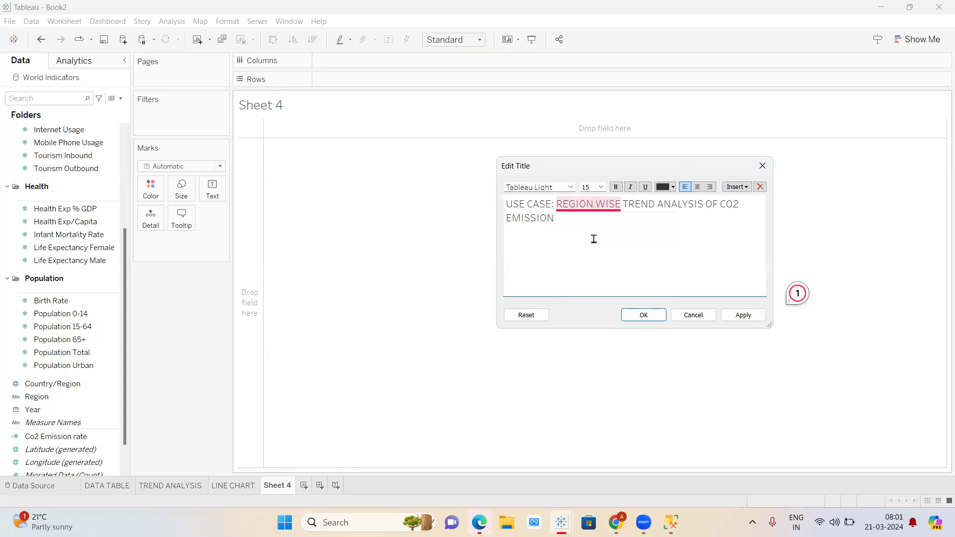
left_click(646, 315)
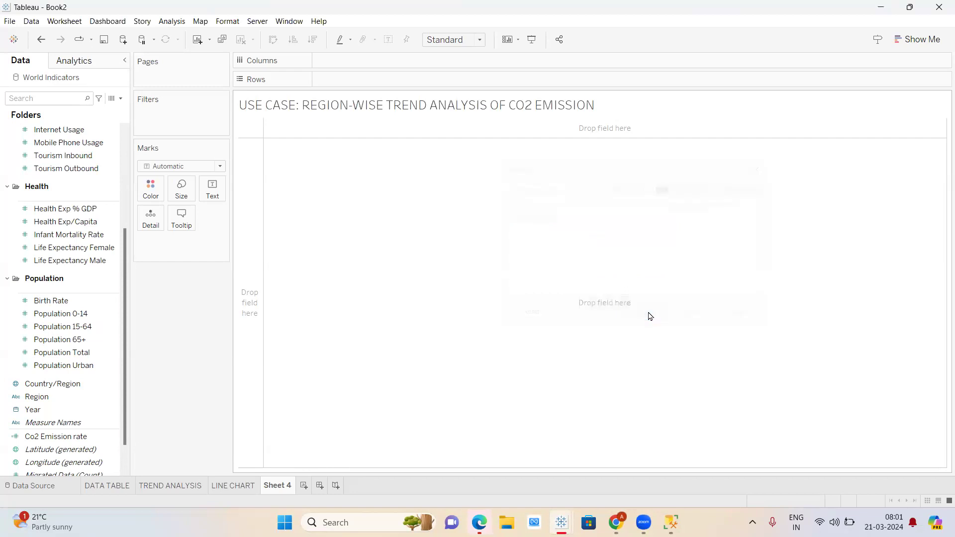
- Append 'PER YEAR' to the end of the Sheet 4 title
double_click(345, 105)
left_click(566, 221)
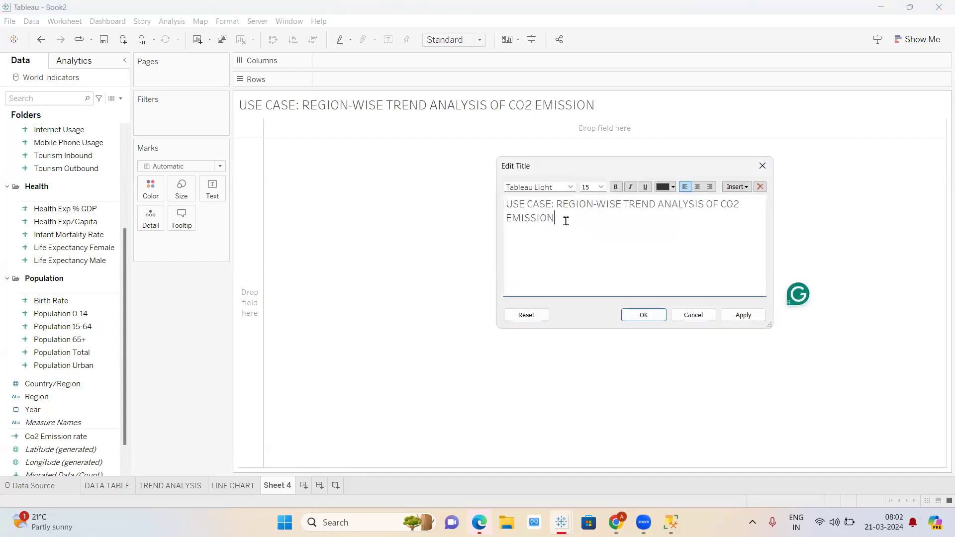
type("PER YEAR")
left_click(648, 314)
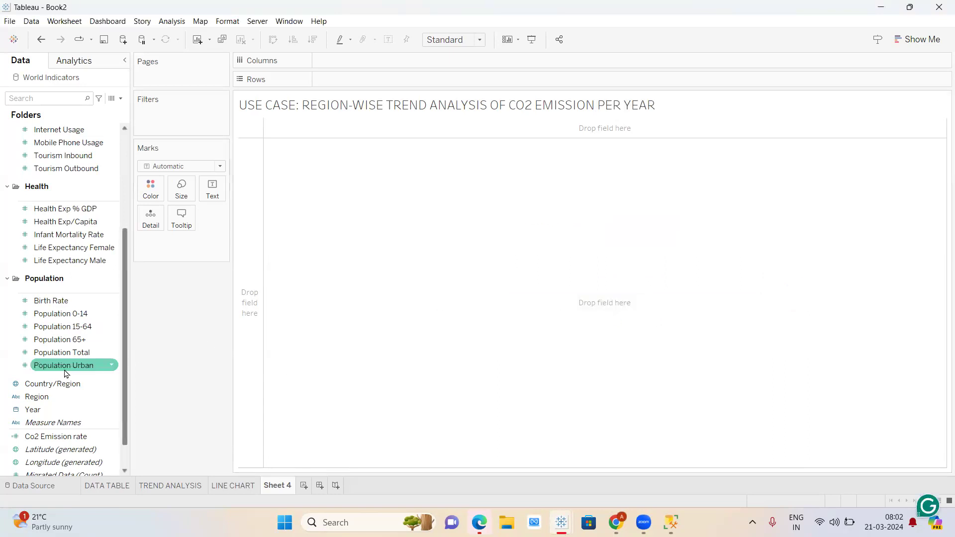
scroll(68, 369, "down", 1)
- Plot SUM(CO2 Emissions) by Year on Sheet 4, coloured by Region for one line each
left_click_drag(68, 372, 362, 56)
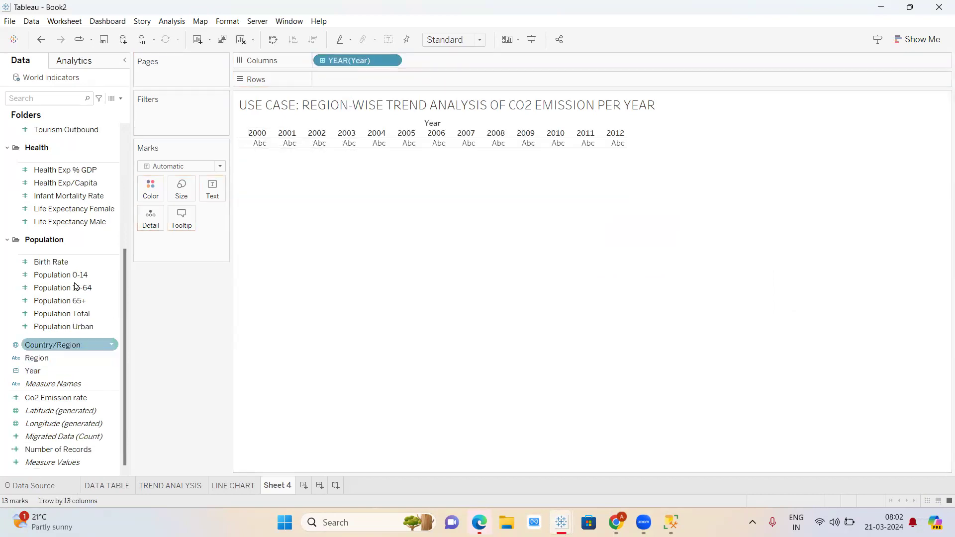
scroll(81, 211, "up", 5)
left_click_drag(54, 234, 353, 81)
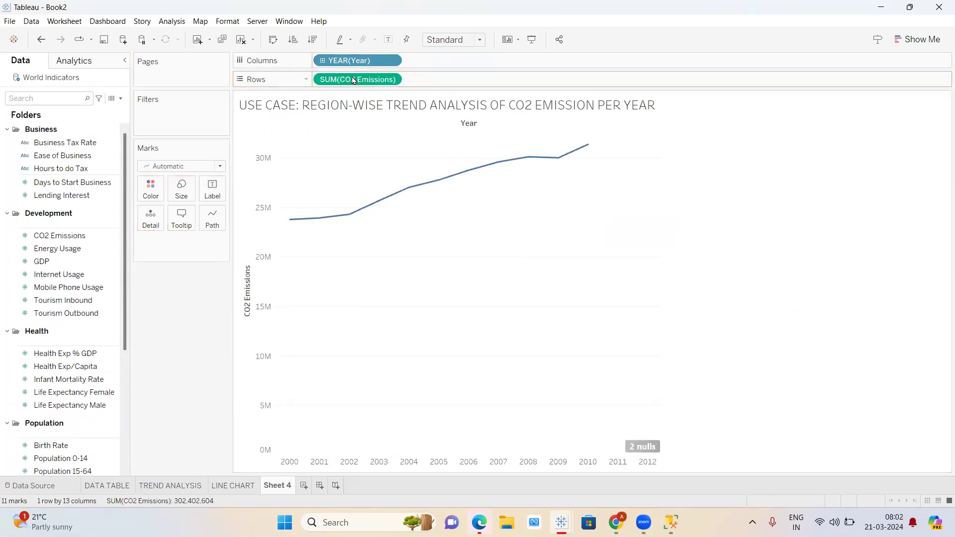
scroll(69, 337, "down", 3)
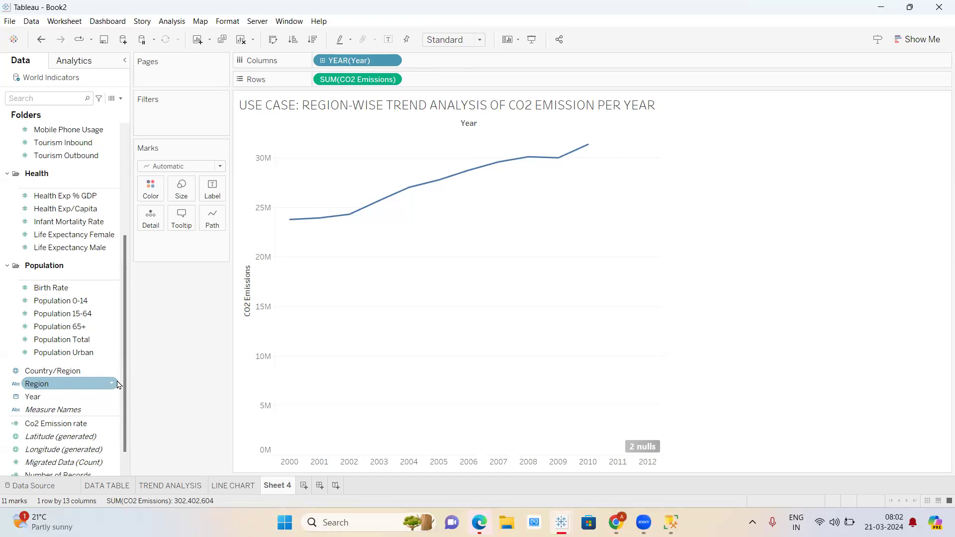
left_click_drag(80, 387, 154, 191)
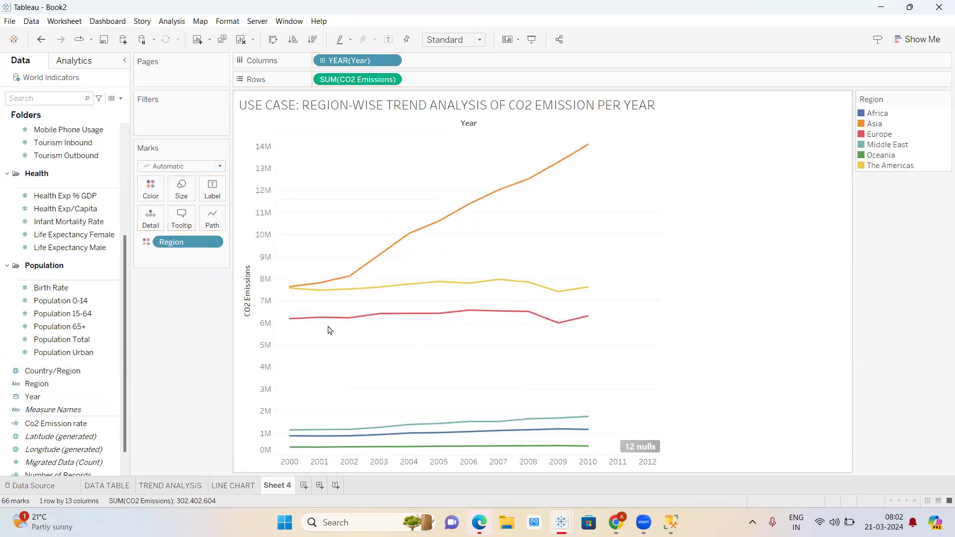
- Create Sheet 5 with Year and Region on Rows and SUM(CO2 Emissions) as text
left_click(304, 486)
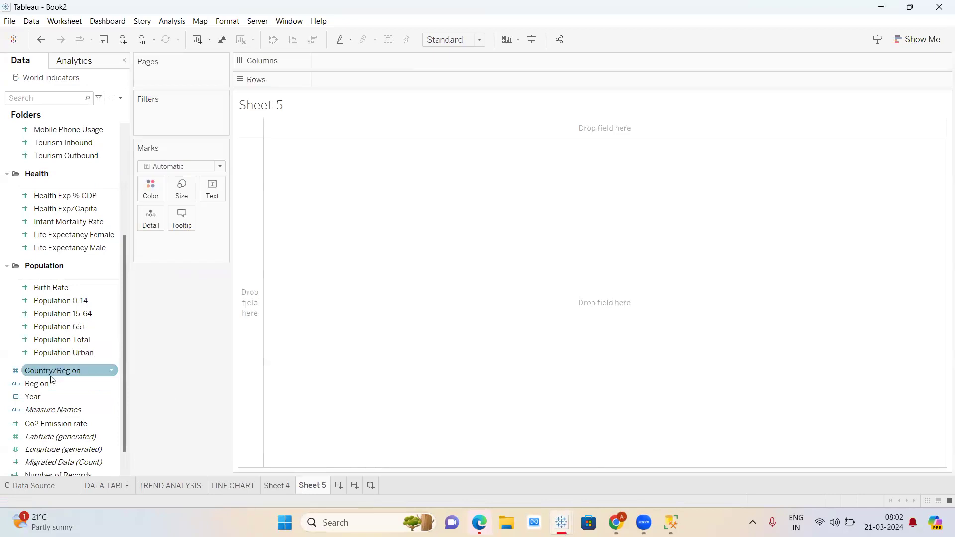
left_click_drag(50, 383, 369, 81)
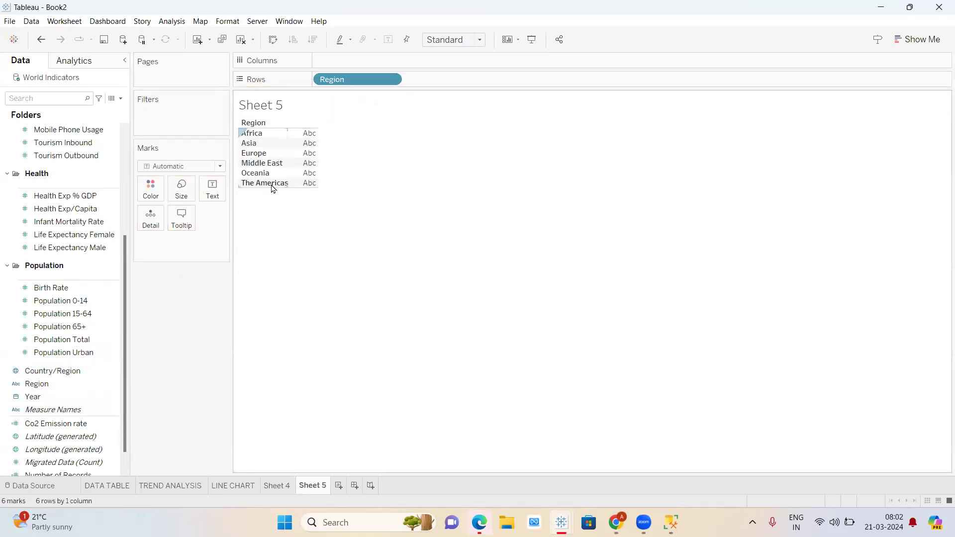
scroll(101, 207, "up", 5)
left_click_drag(60, 238, 302, 154)
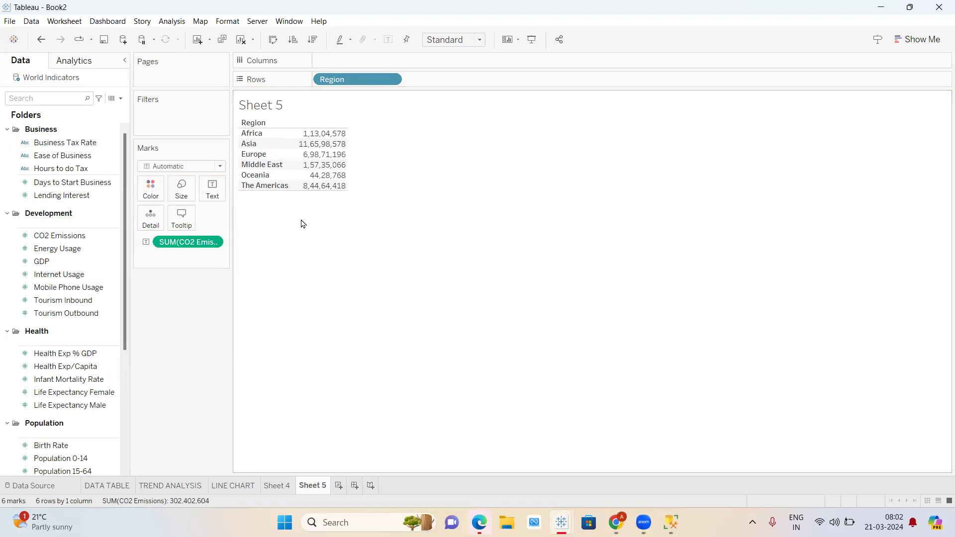
scroll(79, 318, "down", 3)
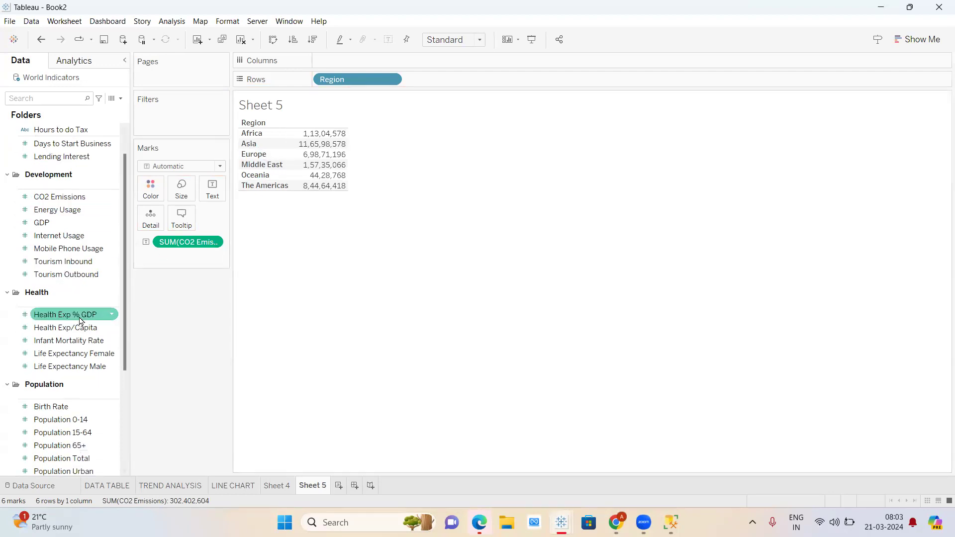
scroll(81, 321, "down", 2)
left_click(99, 396)
left_click_drag(127, 346, 315, 81)
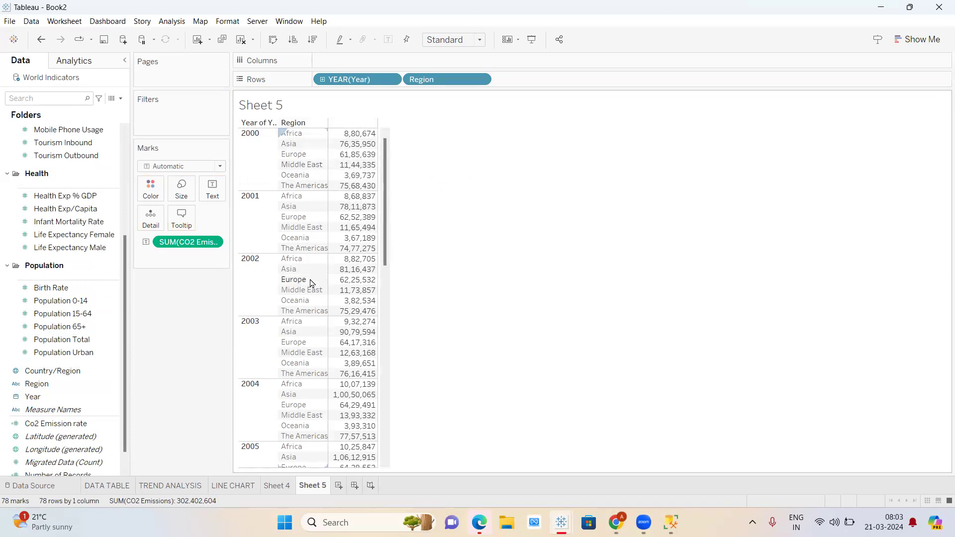
scroll(391, 339, "down", 5)
scroll(393, 359, "down", 3)
scroll(393, 324, "up", 8)
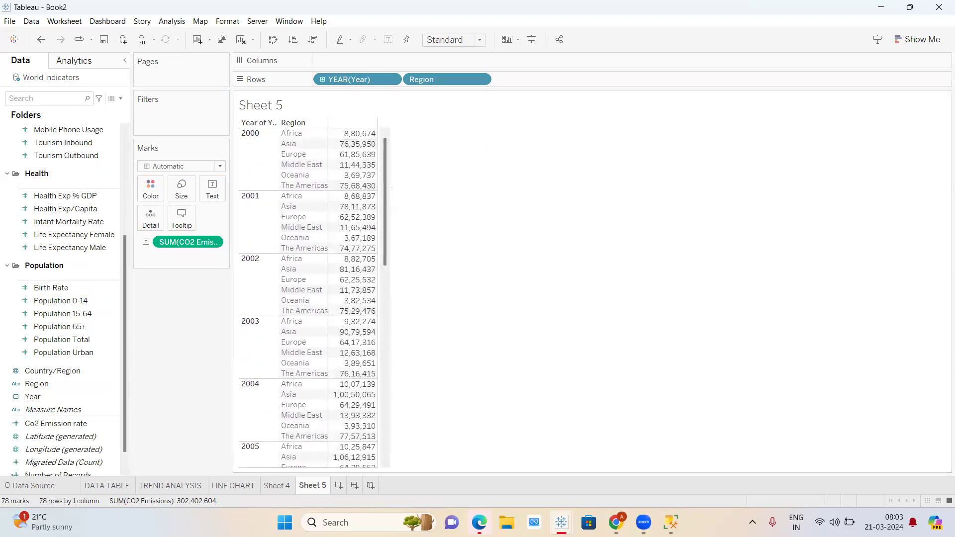
- Turn on mark labels for the per-region CO2 lines on Sheet 4
left_click(246, 486)
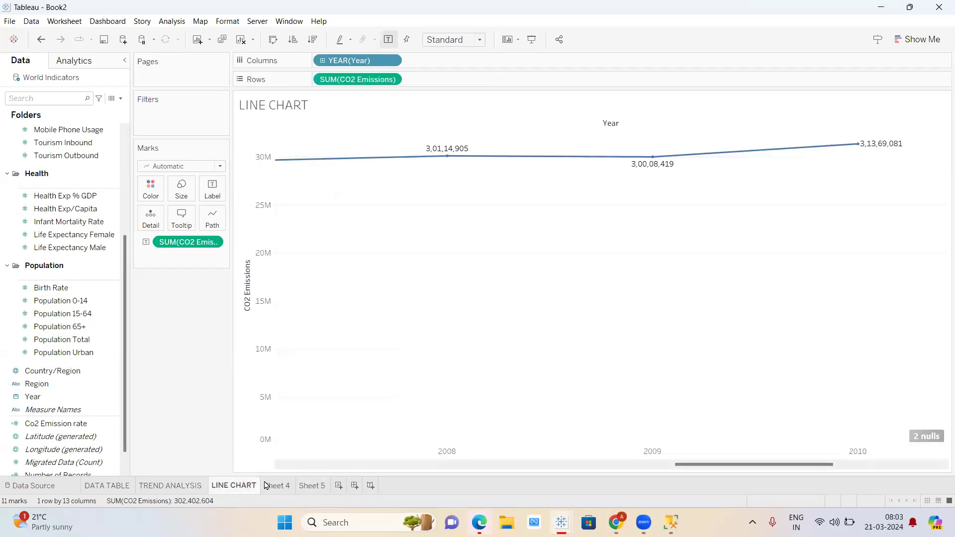
left_click(288, 486)
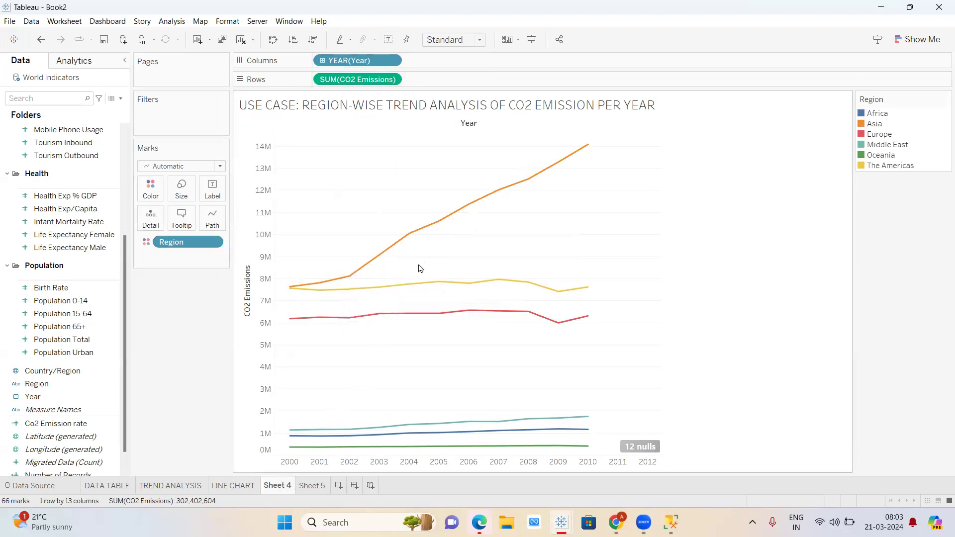
left_click(389, 40)
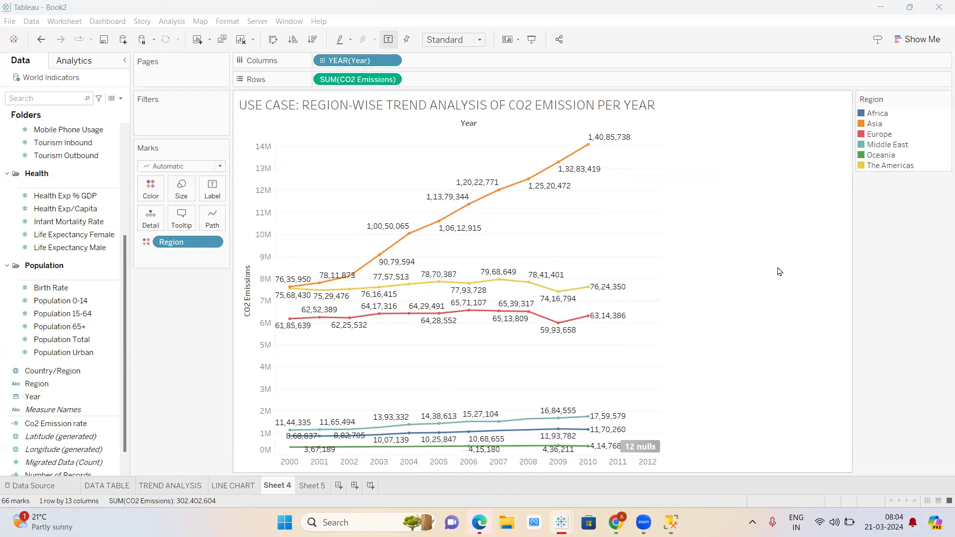
left_click(925, 40)
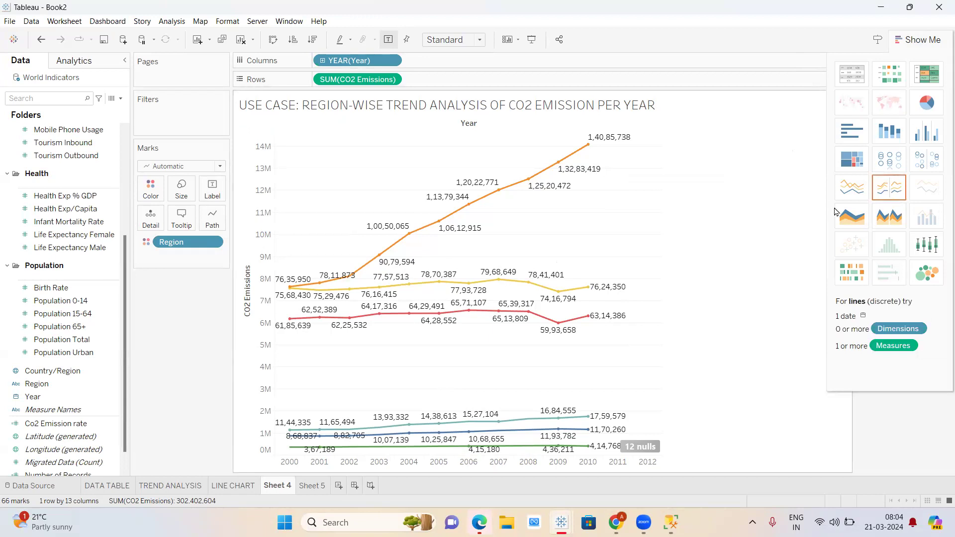
left_click(917, 40)
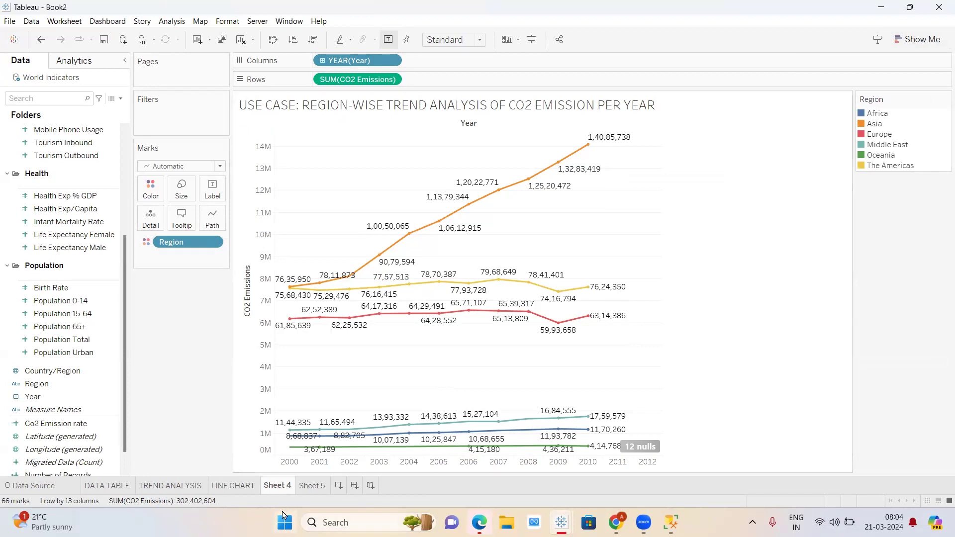
- Rename Sheet 4 to 'STACKED LINE CHART'
double_click(282, 489)
type("STACKED LINE CHART")
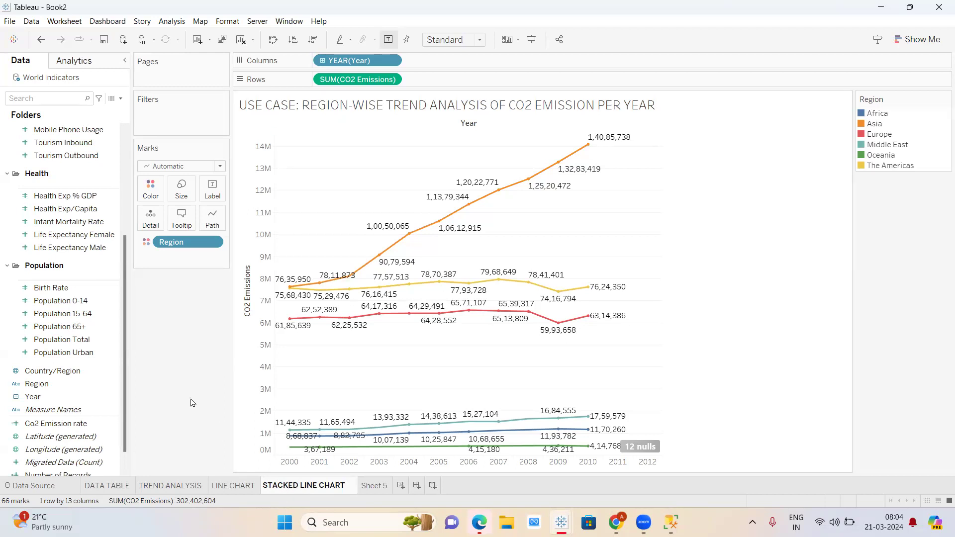
key("Return")
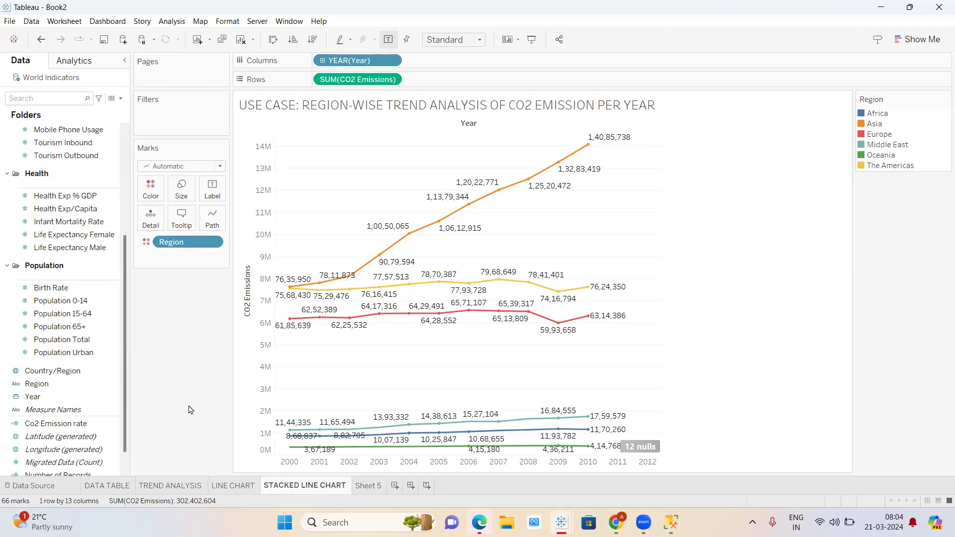
- Rename Sheet 5 to 'dATA TABLE'
left_click(368, 490)
double_click(368, 490)
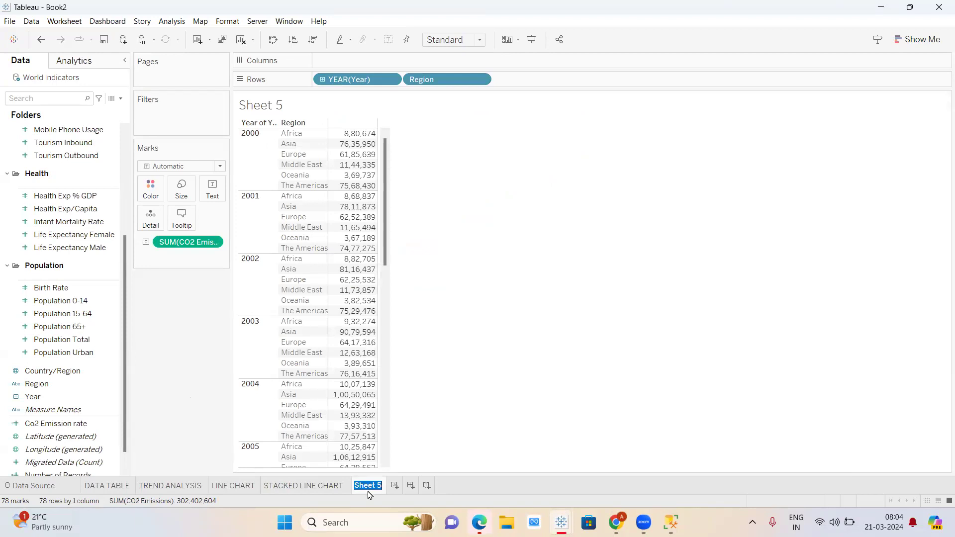
type("dATA TABLE")
key("Return")
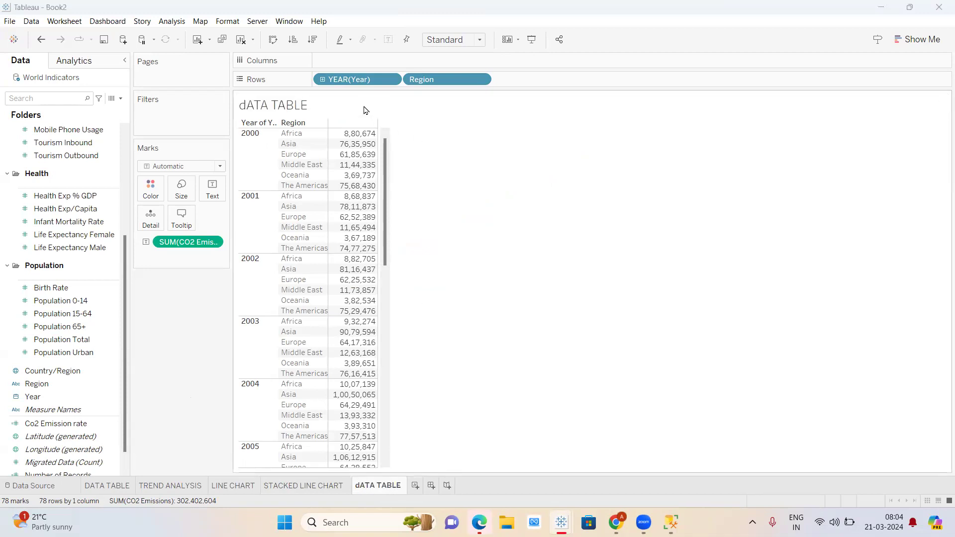
- Replace the dATA TABLE sheet's default title with 'CO2 EMISSIONS PER REGION PER YEAR'
double_click(365, 110)
key("ctrl+a")
key("BackSpace")
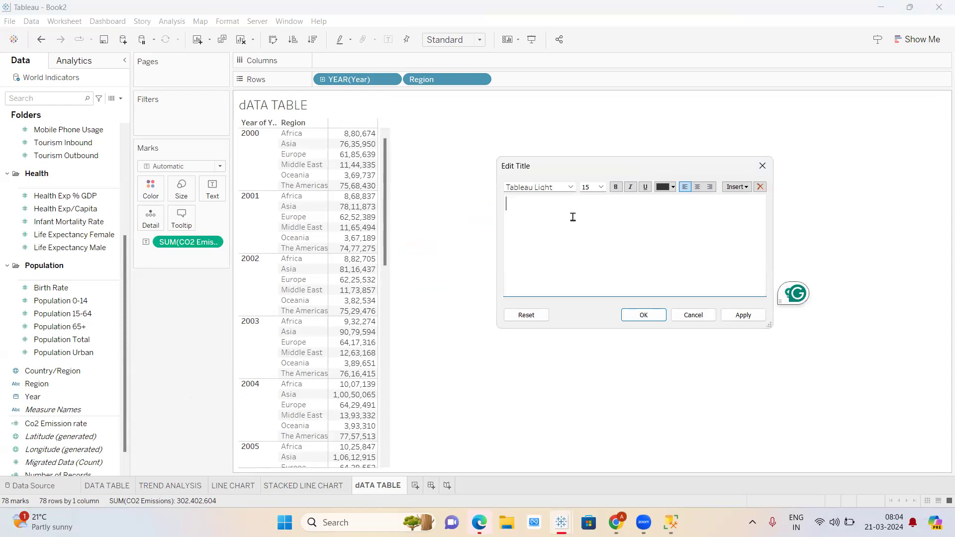
type("CO2 EMI")
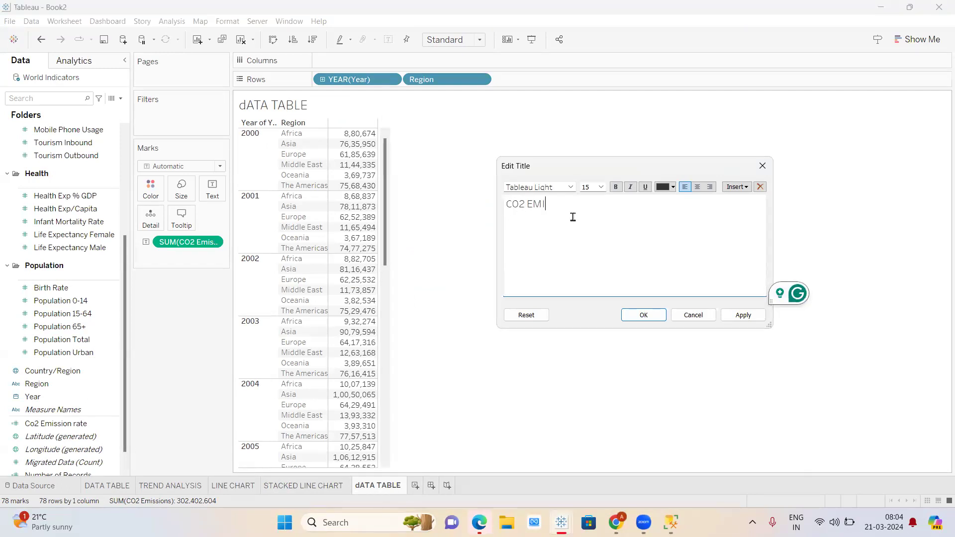
type("SSIONS PER REGION PER YEAR")
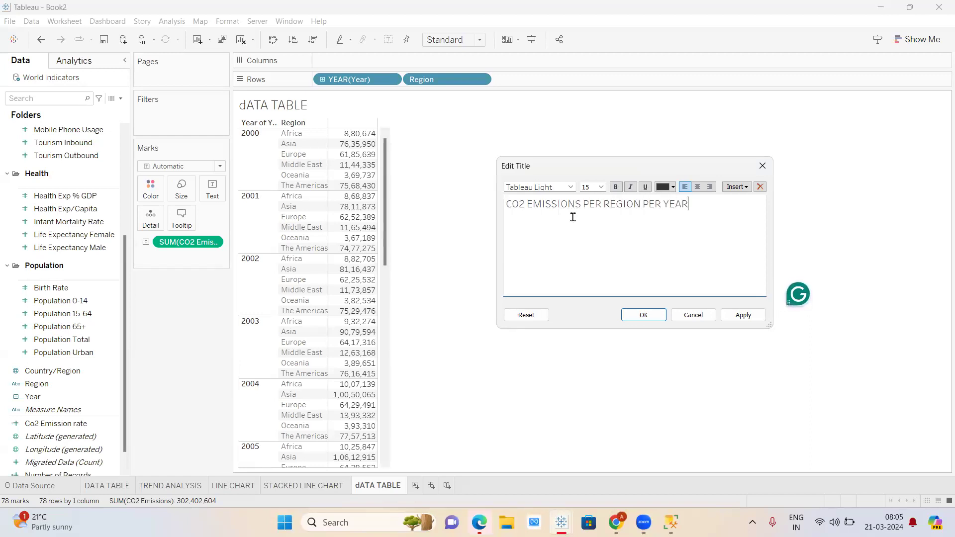
left_click(653, 319)
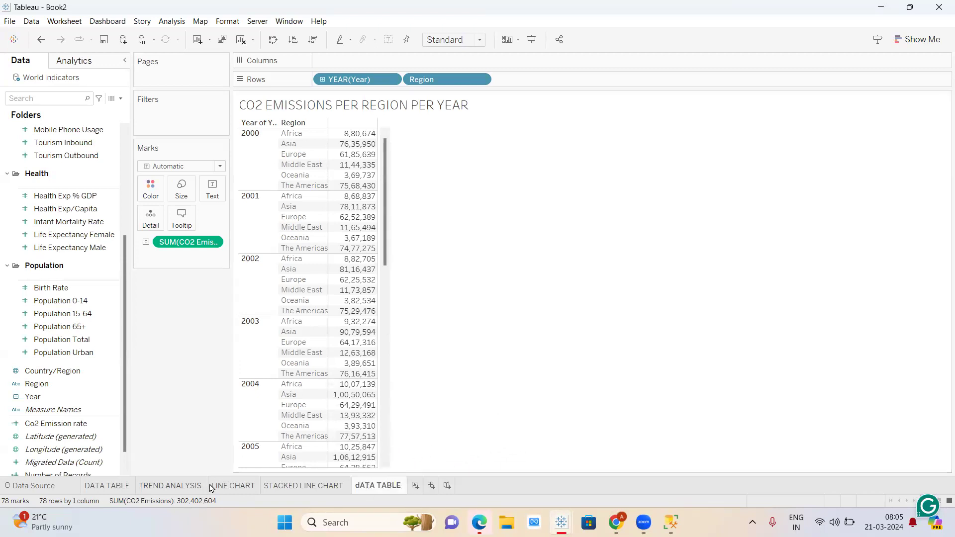
- Review the TREND ANALYSIS, LINE CHART and STACKED LINE CHART sheets, then return to dATA TABLE
left_click(170, 486)
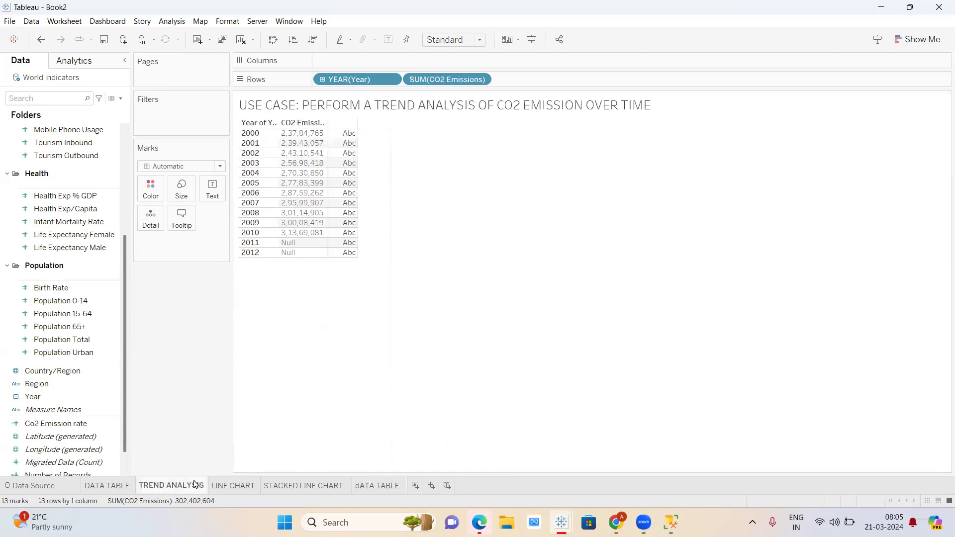
left_click(242, 486)
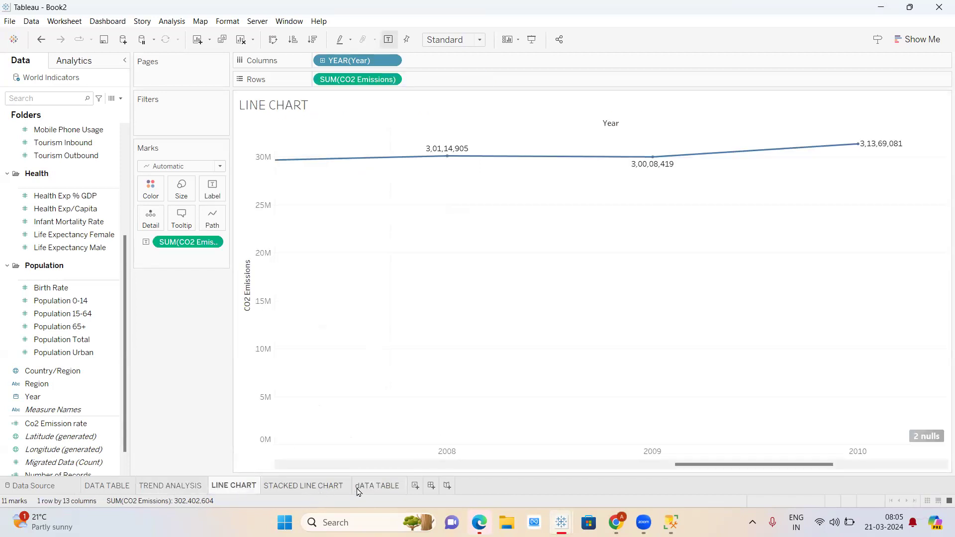
left_click(314, 492)
left_click(361, 490)
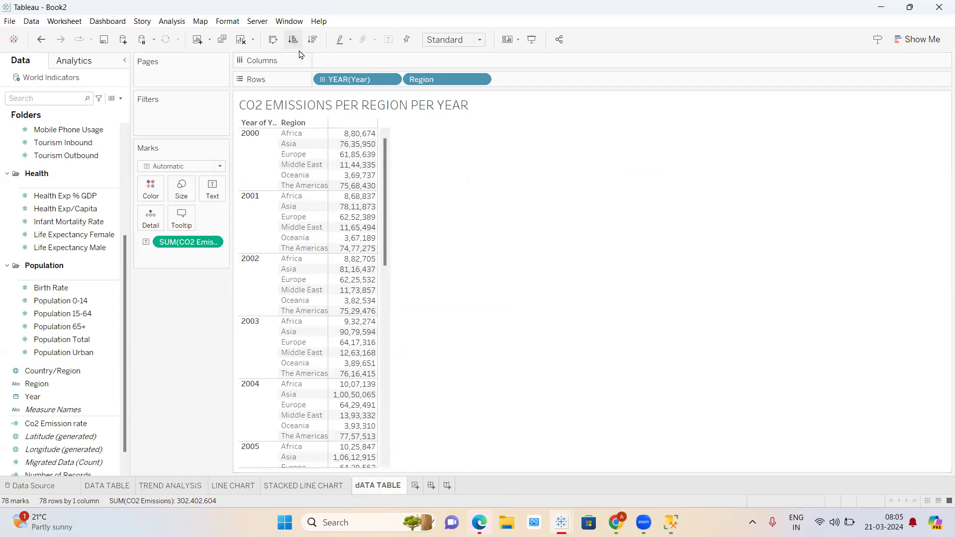
- Sort each year's regions by CO2 emissions in descending order
left_click(312, 39)
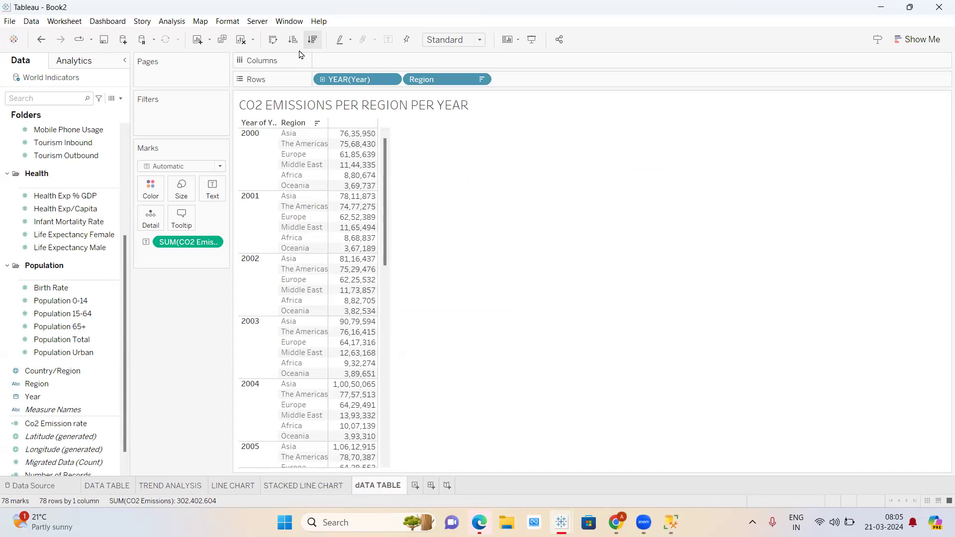
mouse_move(361, 151)
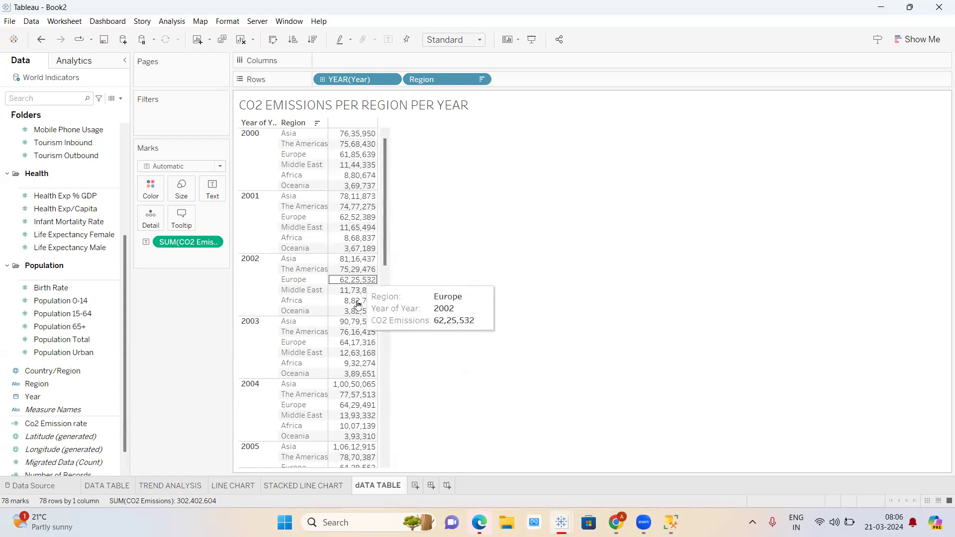
scroll(357, 308, "down", 4)
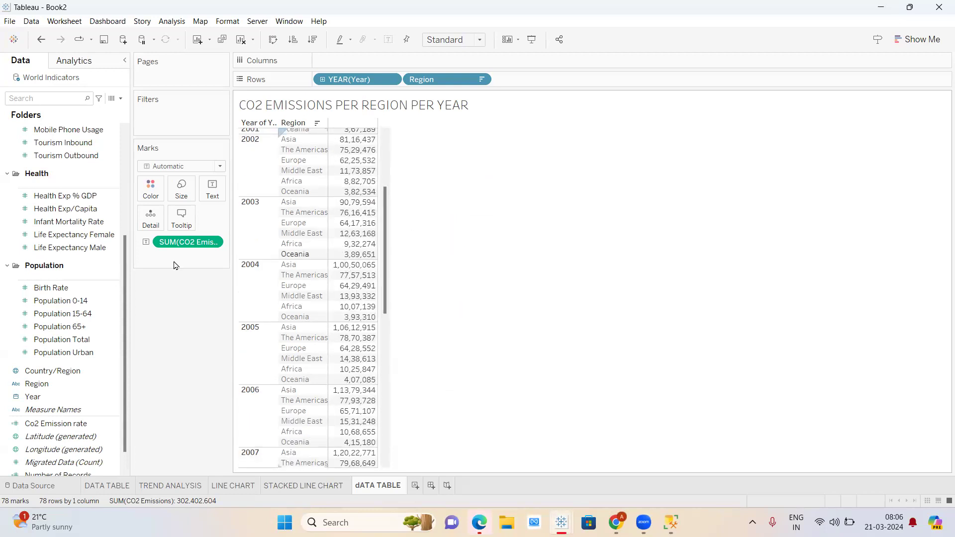
scroll(78, 331, "down", 1)
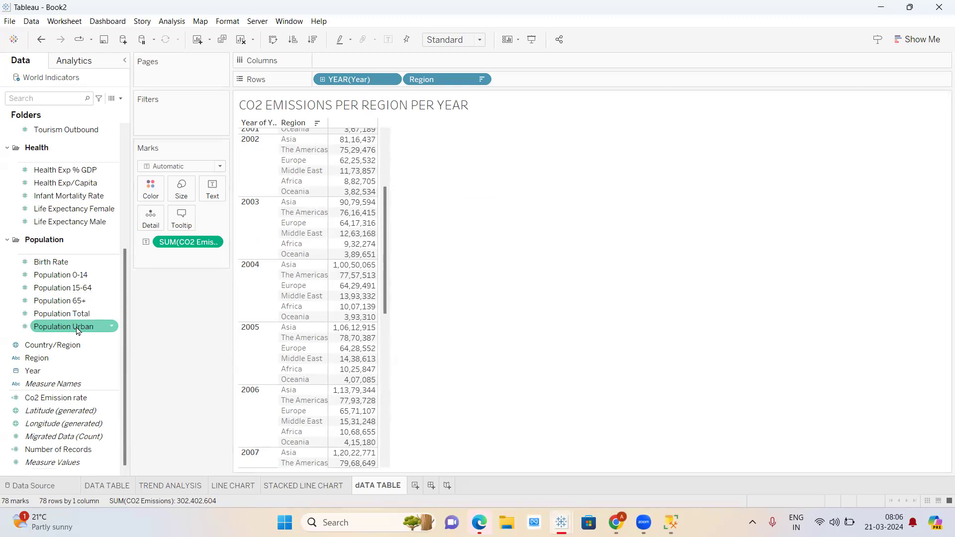
scroll(78, 330, "up", 4)
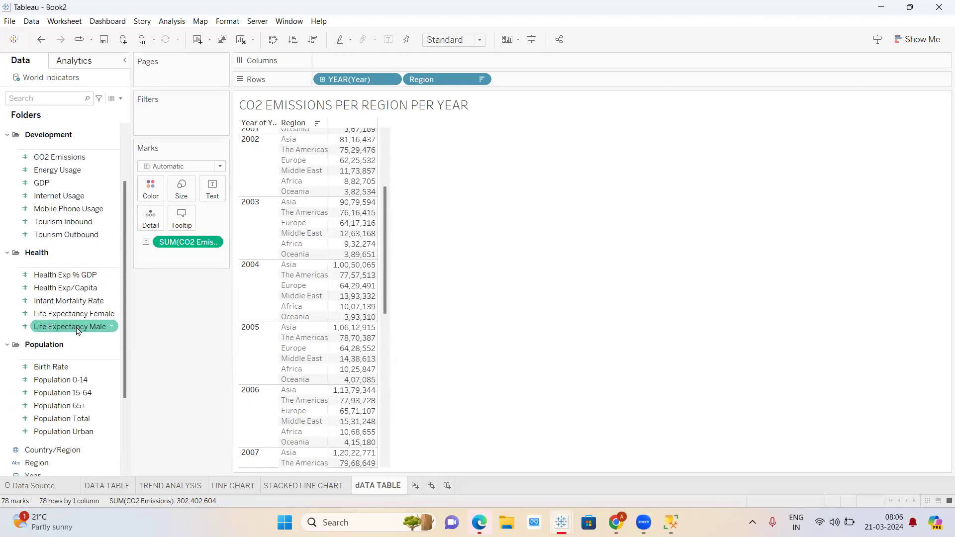
scroll(78, 331, "up", 2)
scroll(78, 330, "up", 2)
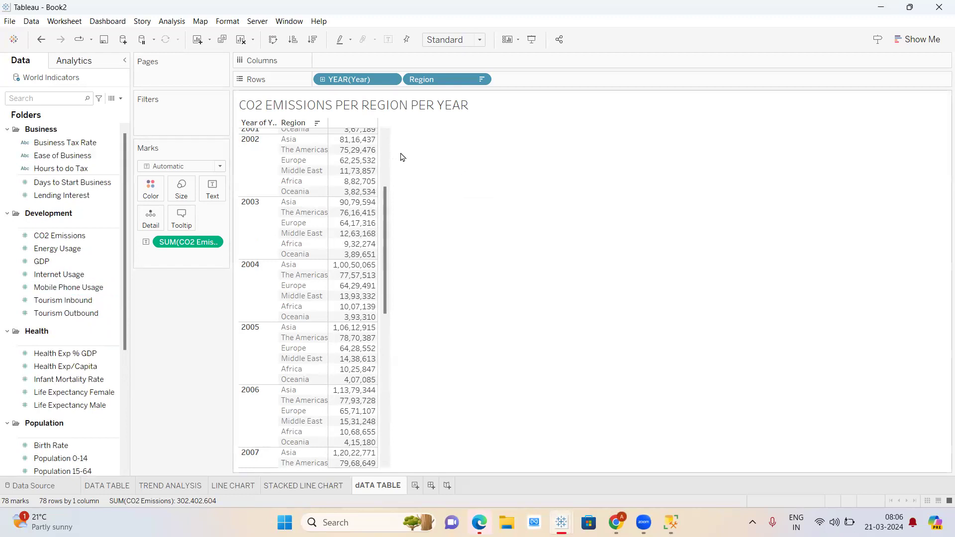
scroll(336, 215, "up", 3)
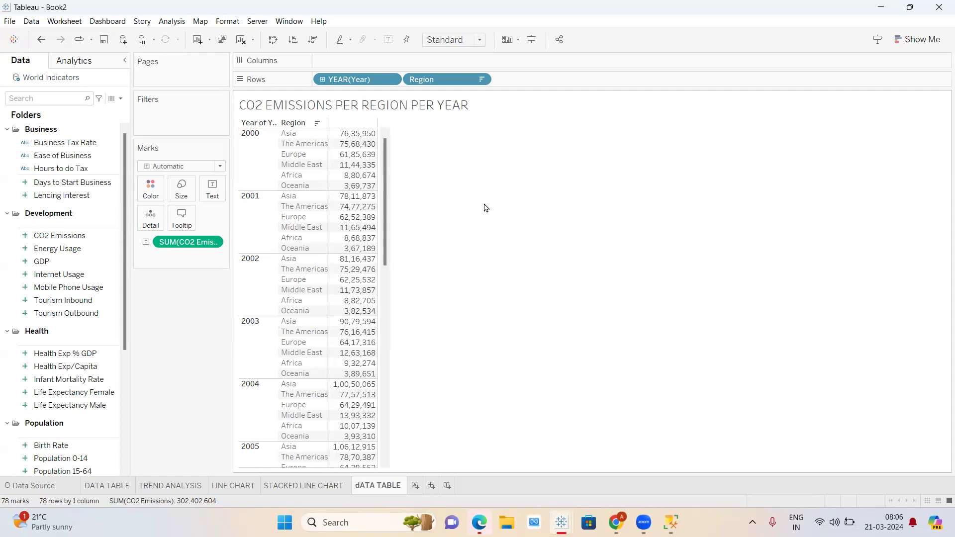
- Save the workbook as 'T3 WEEKDAY DAY1' in the Tableau Packaged Workbook (*.twbx) format
left_click(10, 21)
left_click(51, 89)
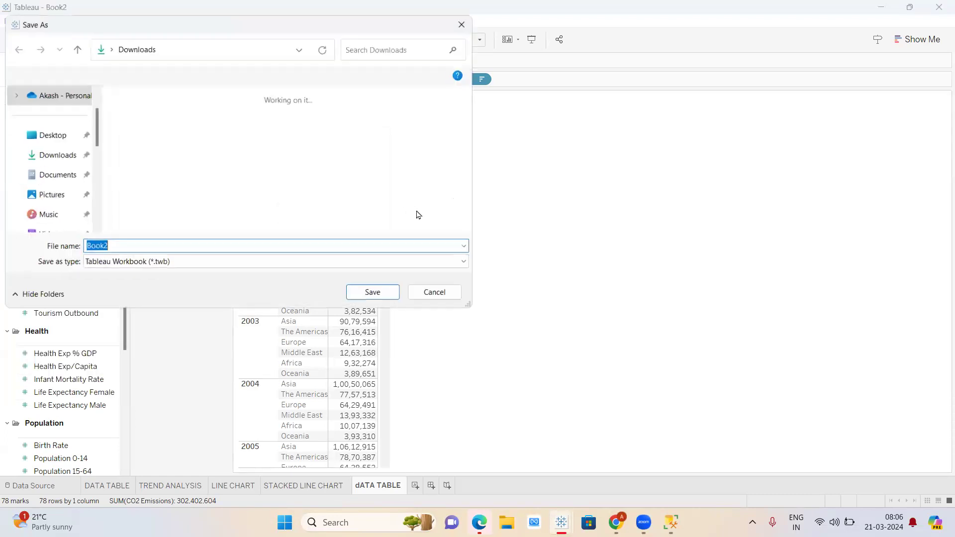
key("BackSpace")
type("T3 WEEK")
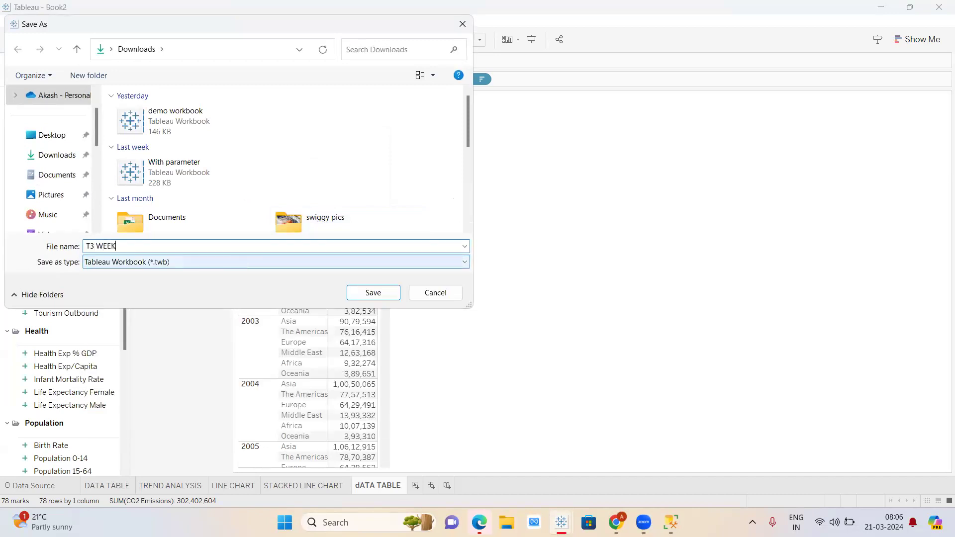
type("DAY DAY1")
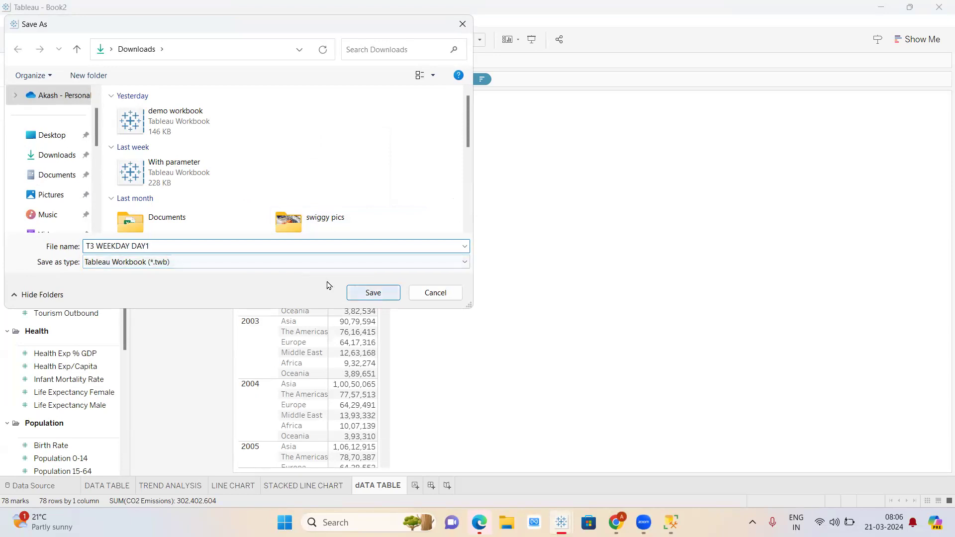
left_click(321, 267)
left_click(263, 284)
left_click(365, 293)
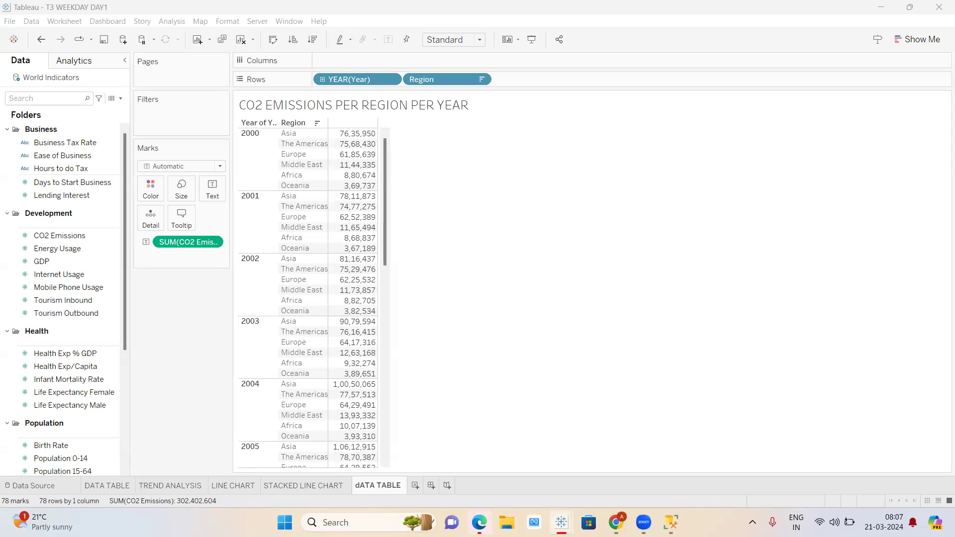
left_click(616, 522)
- Go to the open Tableau Public tab in Chrome and sign in
key("ctrl+t")
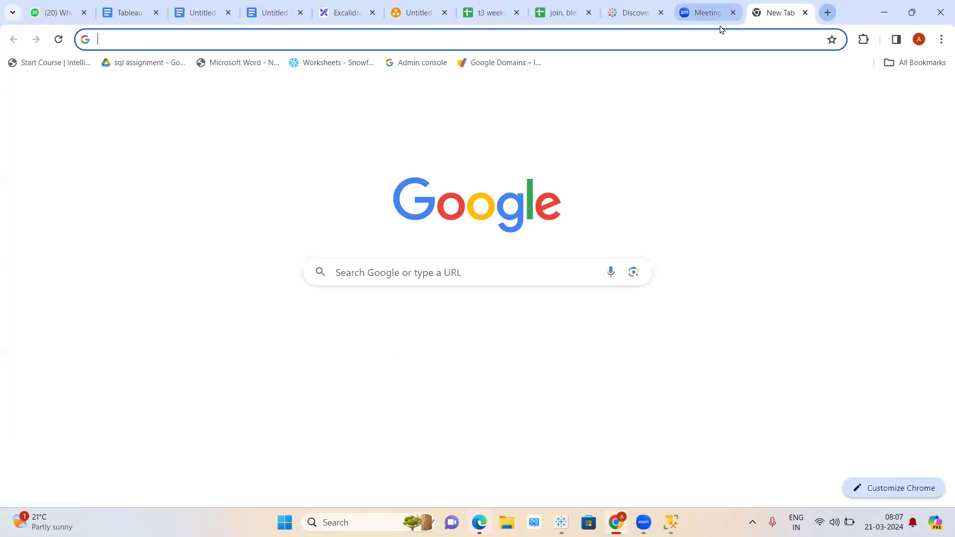
left_click(715, 35)
type("Tableau")
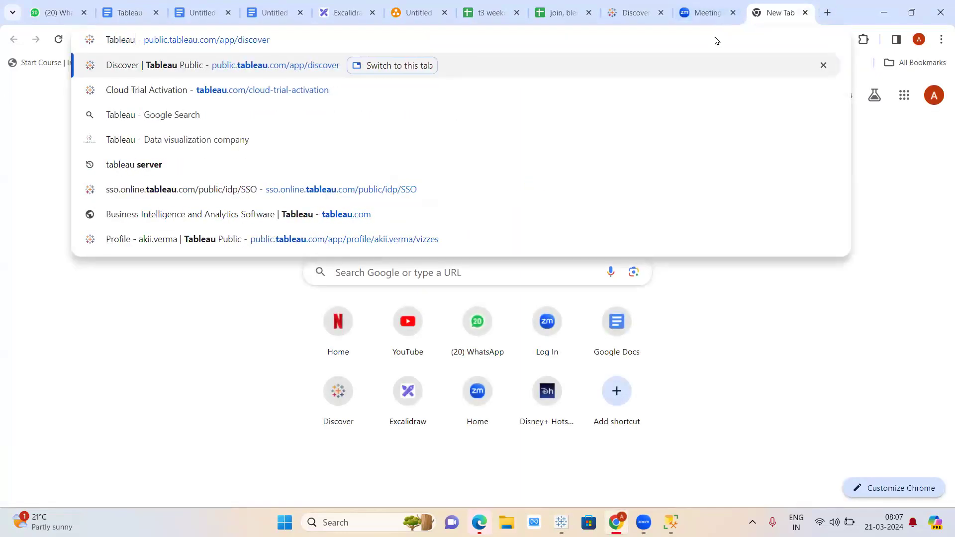
left_click(427, 66)
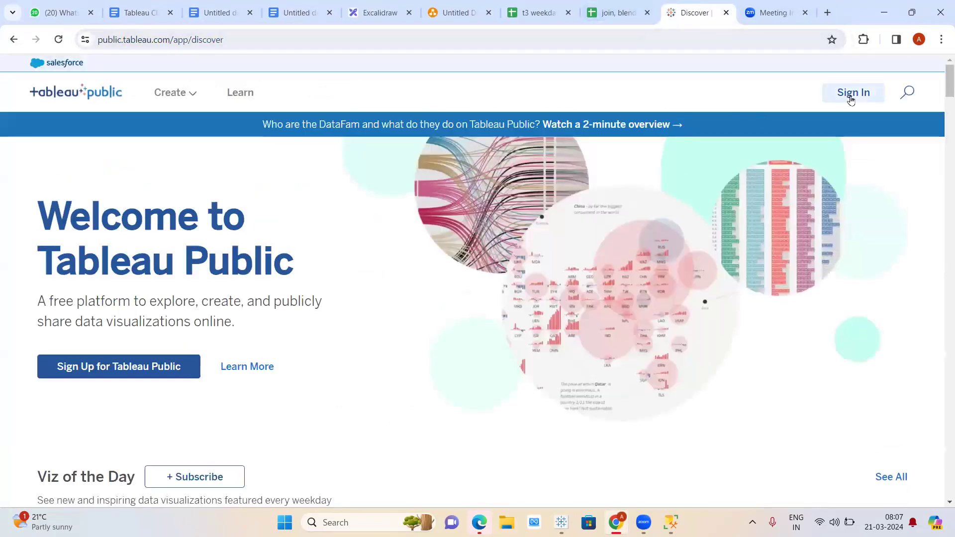
left_click(851, 99)
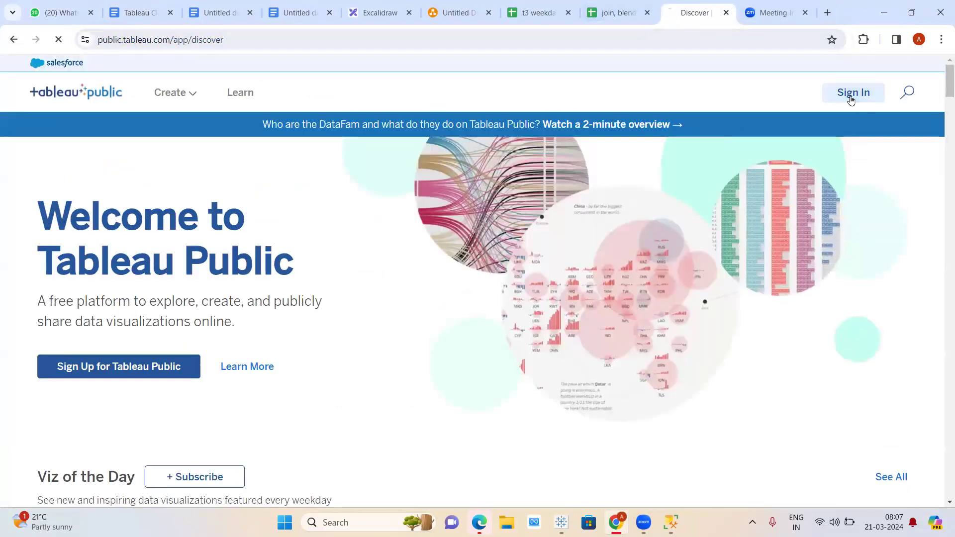
left_click(851, 100)
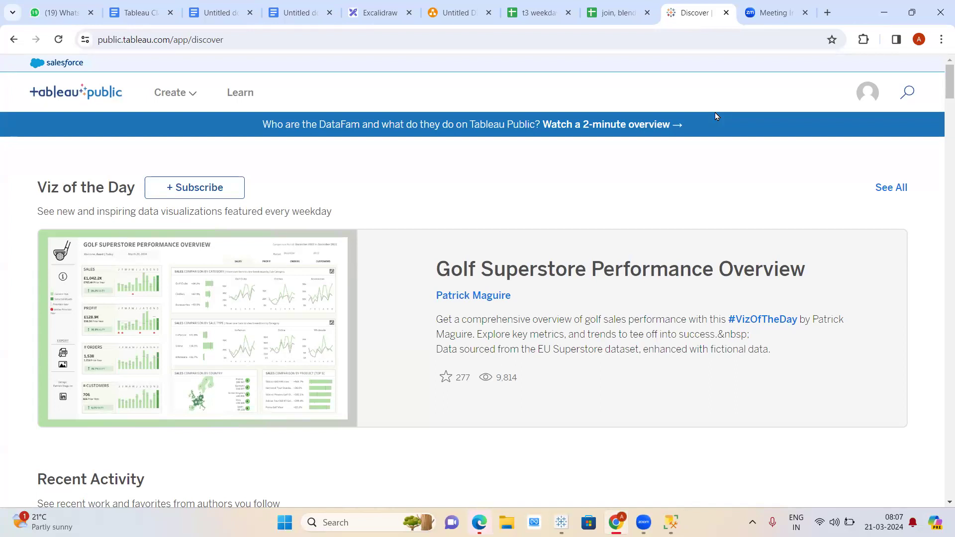
- Open My Profile from the avatar menu, check the listed vizzes, and bring up the Create options
left_click(866, 98)
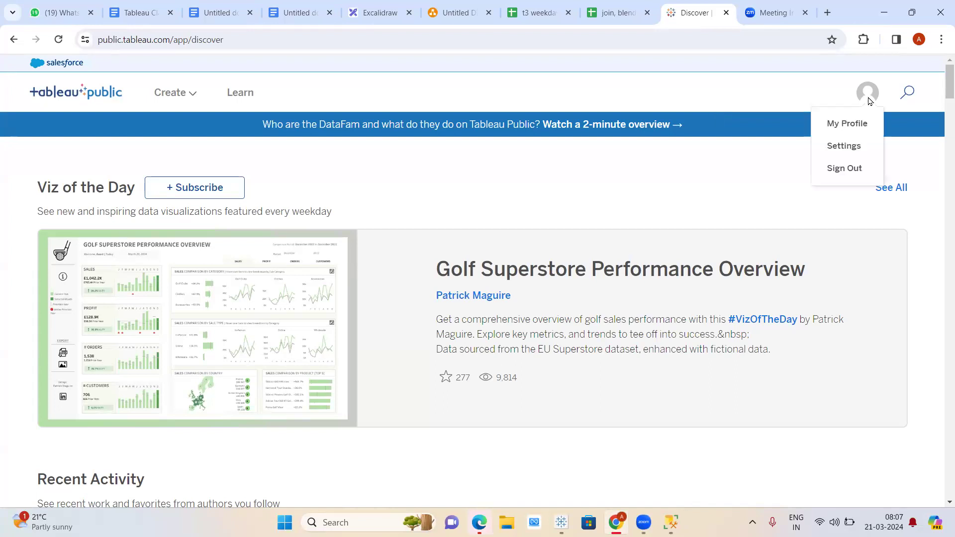
left_click(848, 123)
scroll(484, 248, "down", 1)
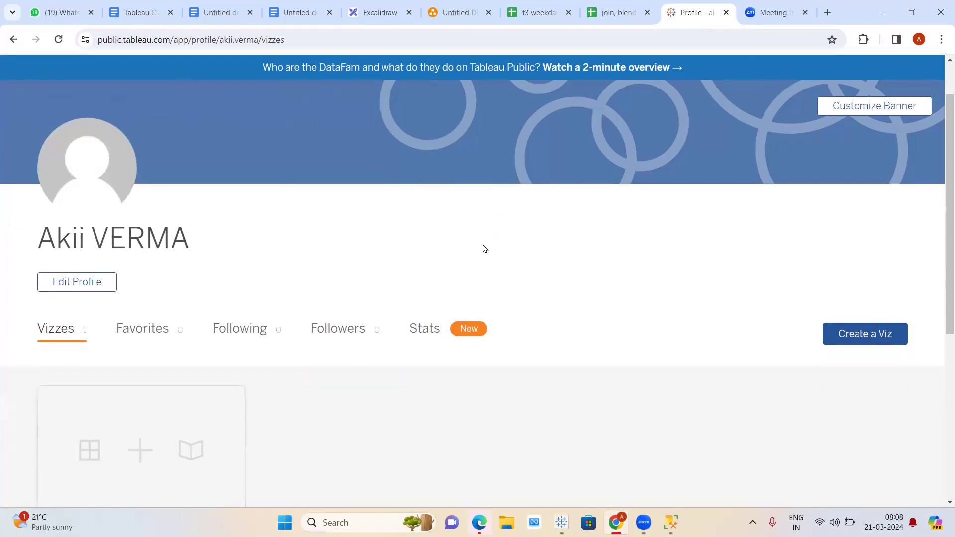
scroll(485, 247, "up", 1)
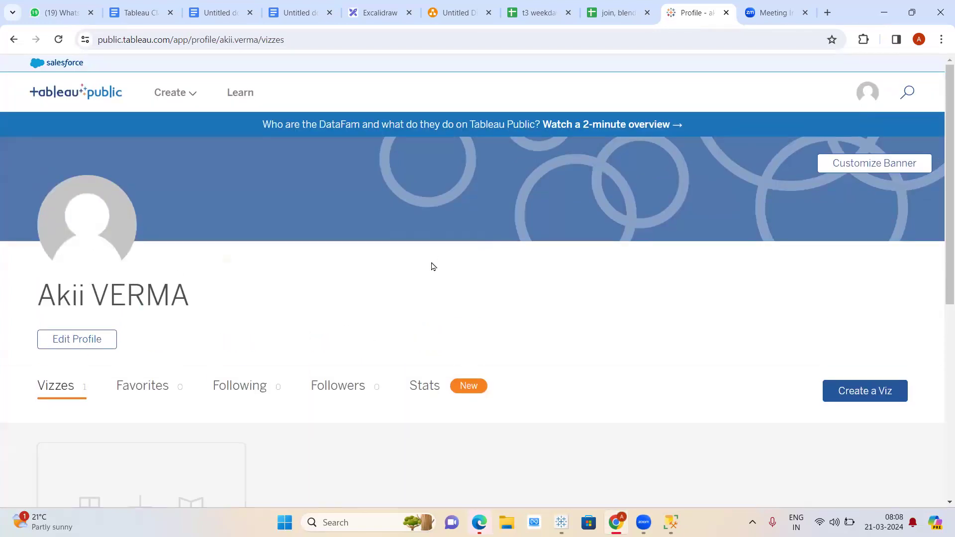
scroll(423, 268, "down", 6)
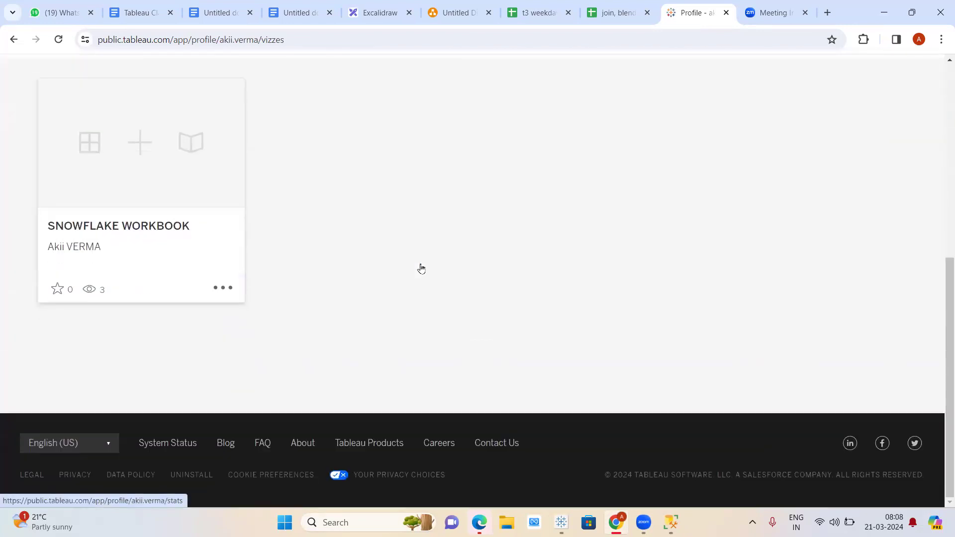
scroll(455, 236, "up", 4)
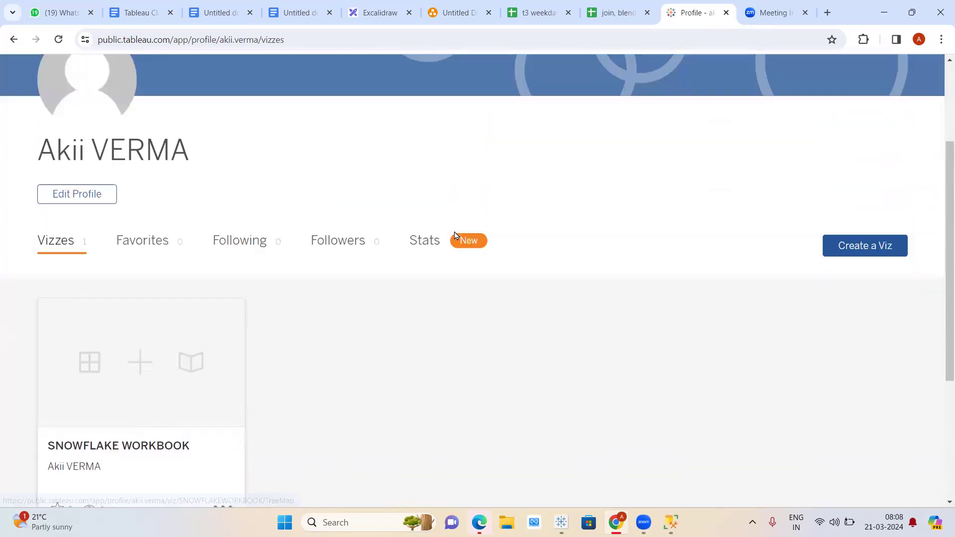
scroll(455, 236, "up", 3)
left_click(172, 93)
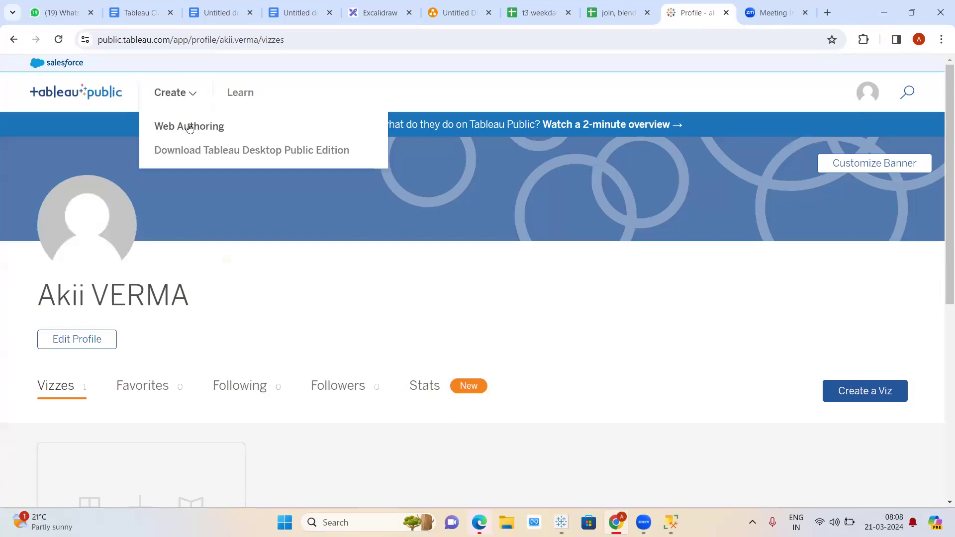
- Start a new web viz and upload the Sample - Superstore Excel file from Downloads as its data source
left_click(189, 127)
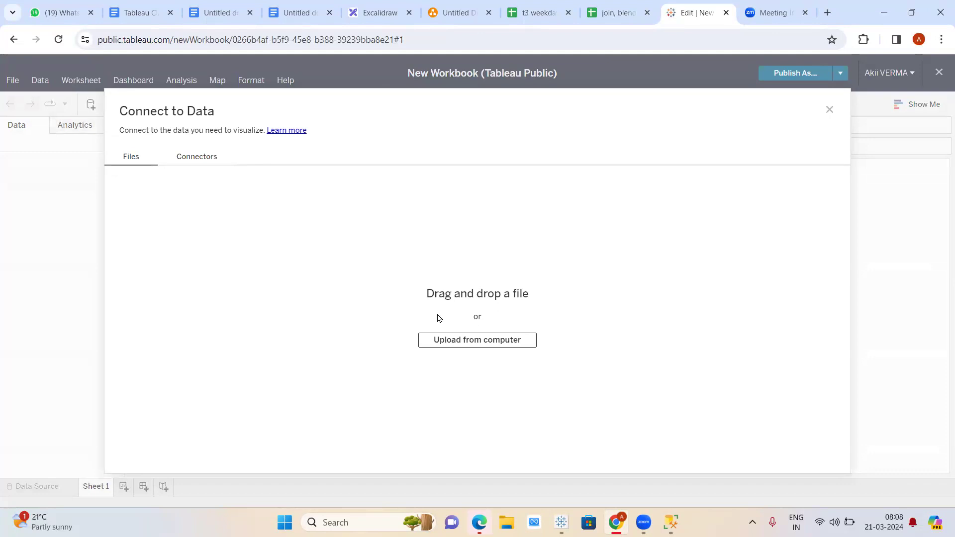
left_click(453, 342)
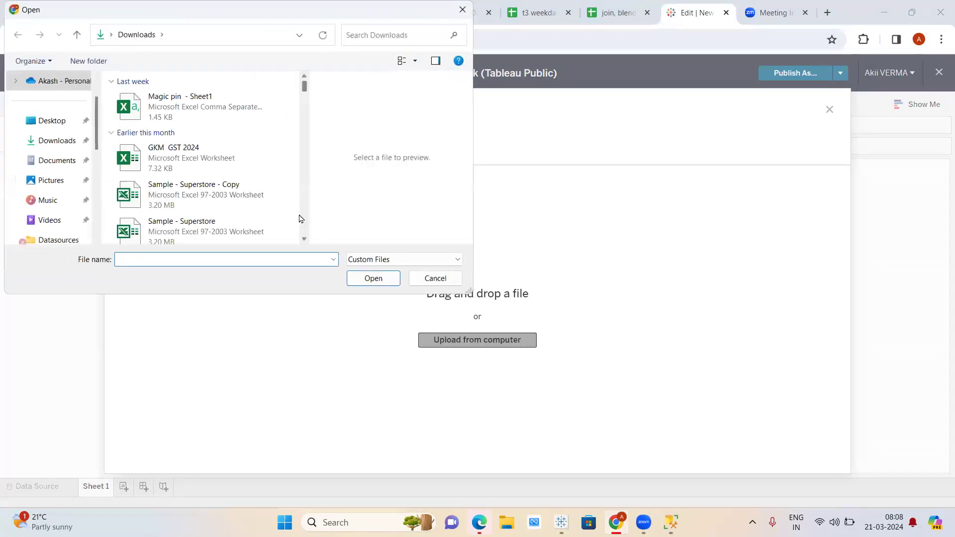
scroll(209, 150, "down", 3)
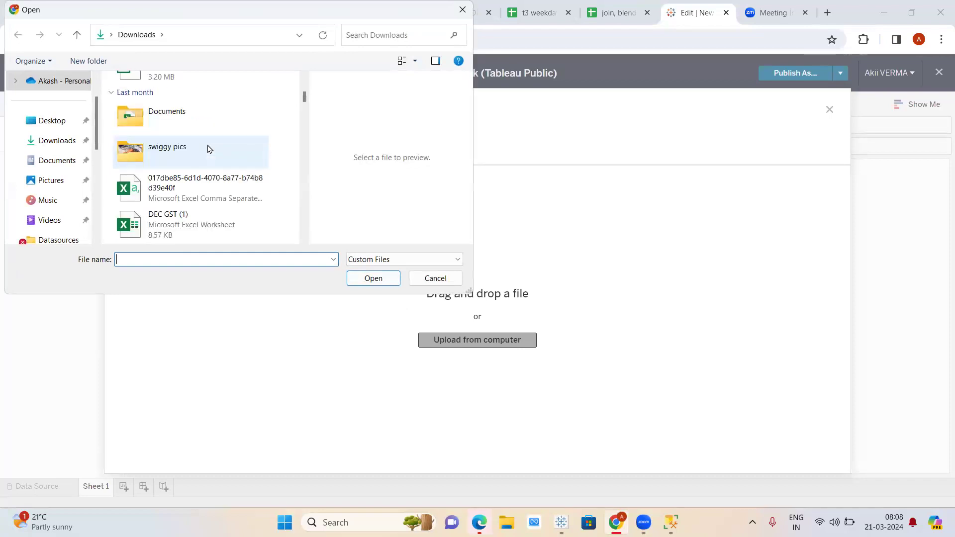
scroll(209, 154, "up", 4)
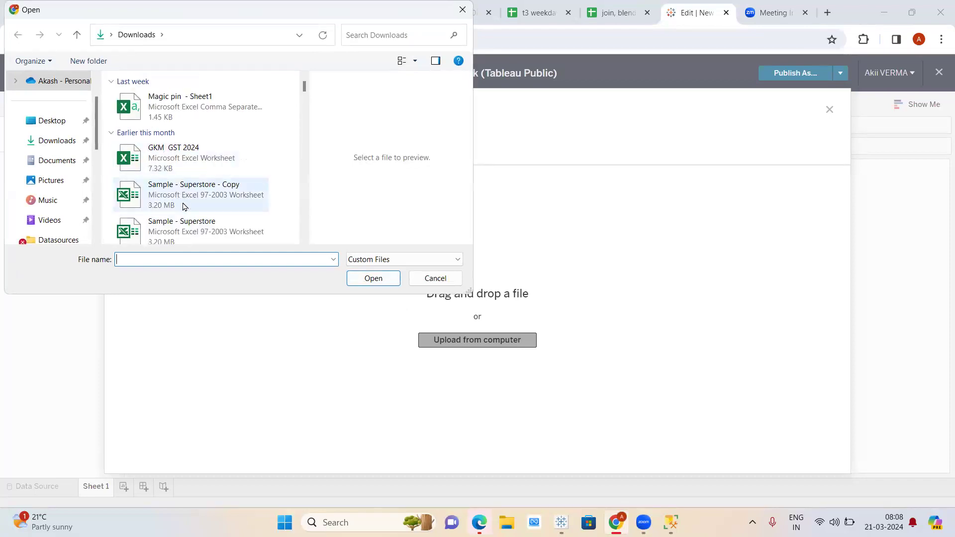
left_click(188, 221)
left_click(372, 278)
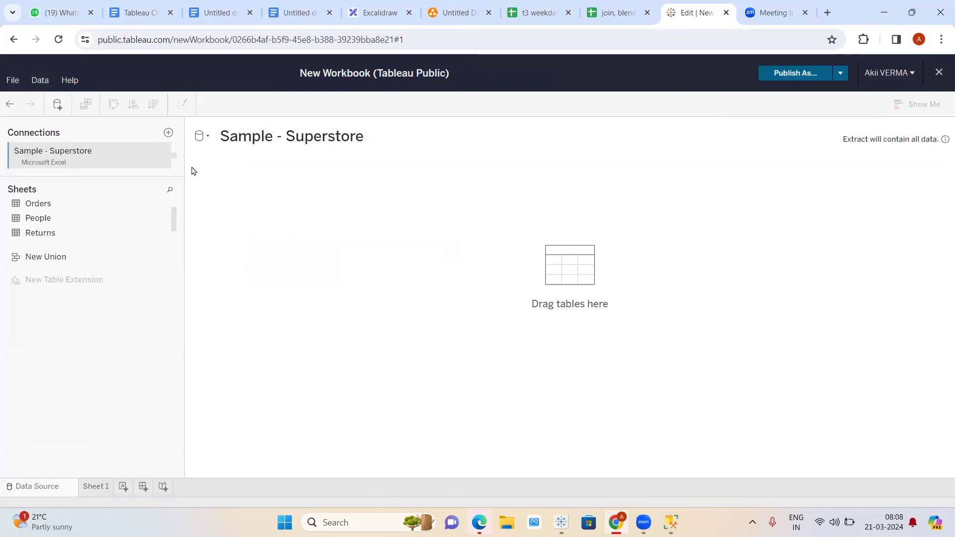
- Add the Orders table, then on Sheet 1 put Category on Rows and summed Sales as text
left_click_drag(58, 205, 370, 199)
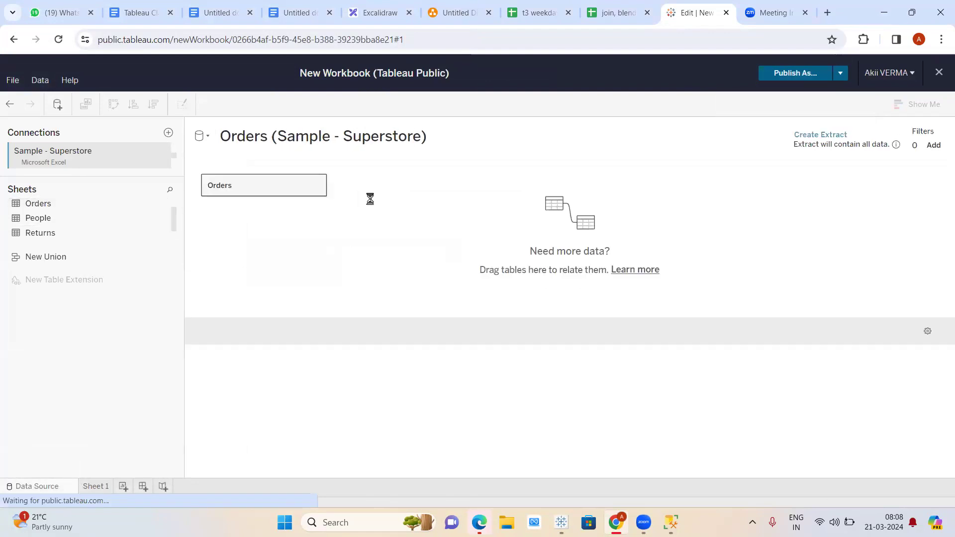
left_click(91, 490)
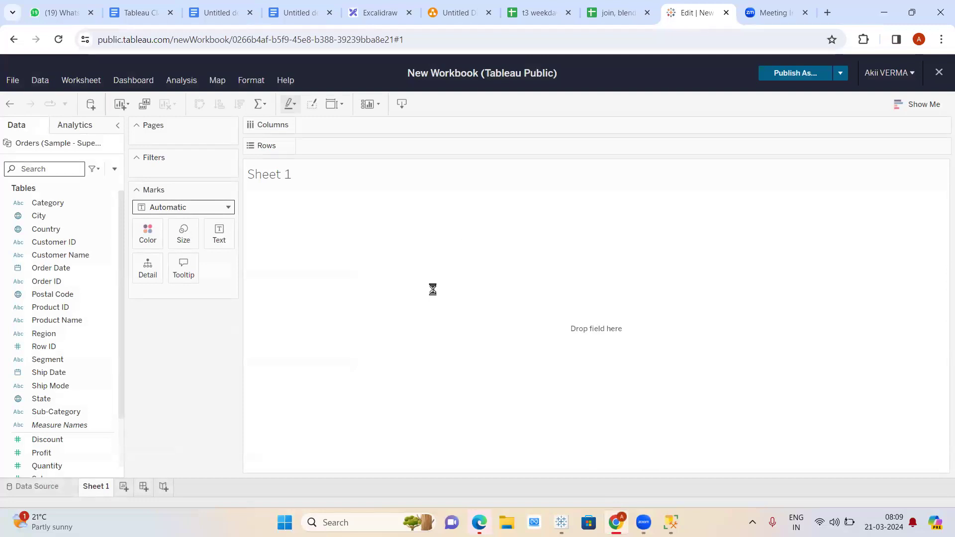
left_click_drag(58, 204, 348, 148)
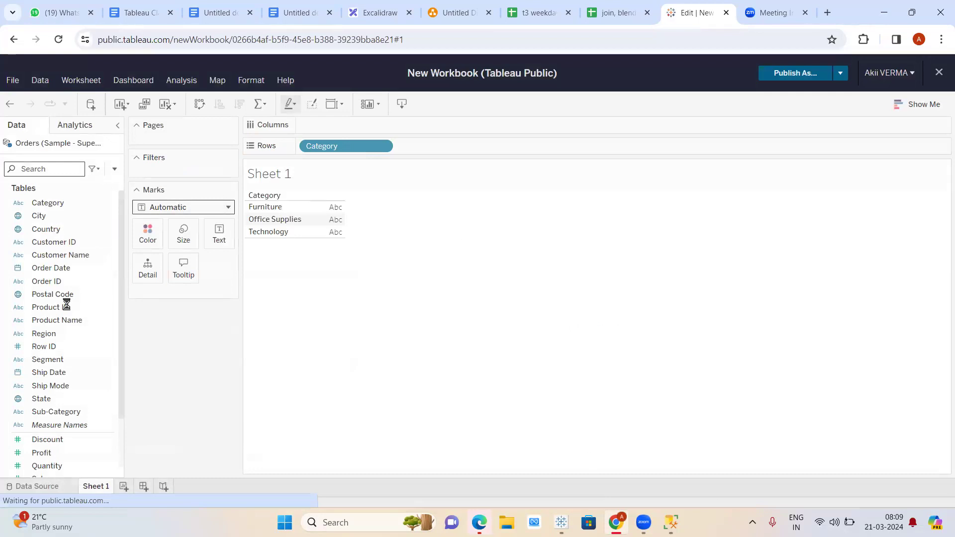
scroll(59, 303, "down", 2)
left_click_drag(41, 416, 343, 221)
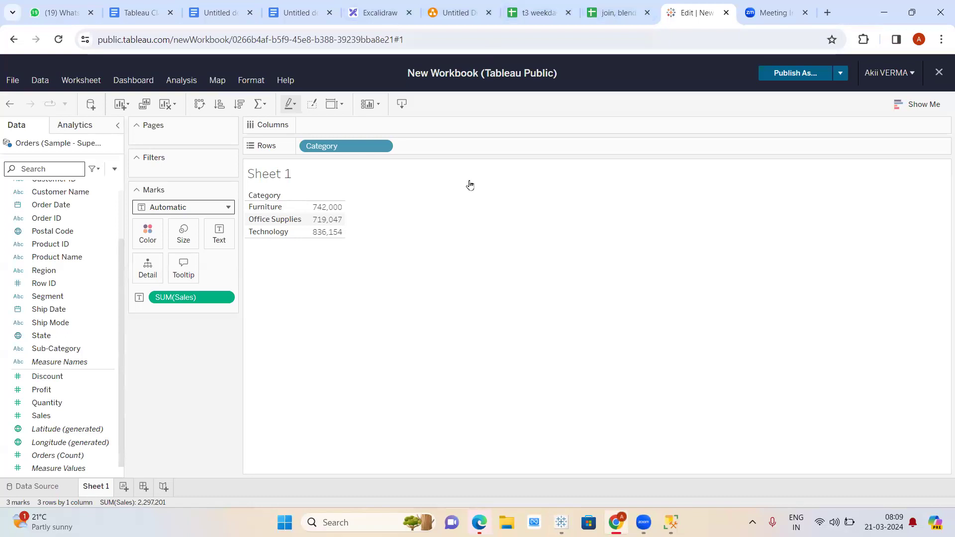
- Read the meeting invite in the WhatsApp Web chat, then bring the T3 WEEKDAY DAY1 workbook back
mouse_move(561, 522)
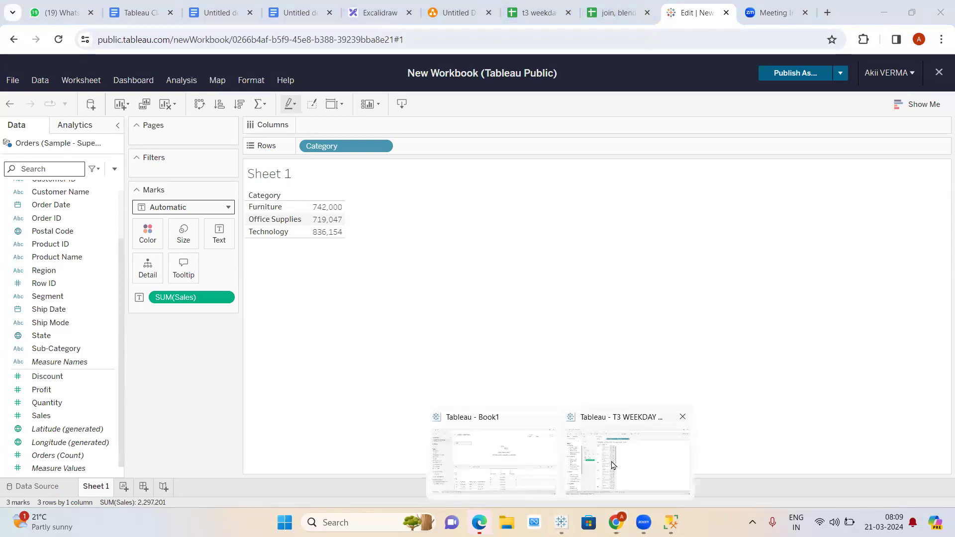
left_click(612, 465)
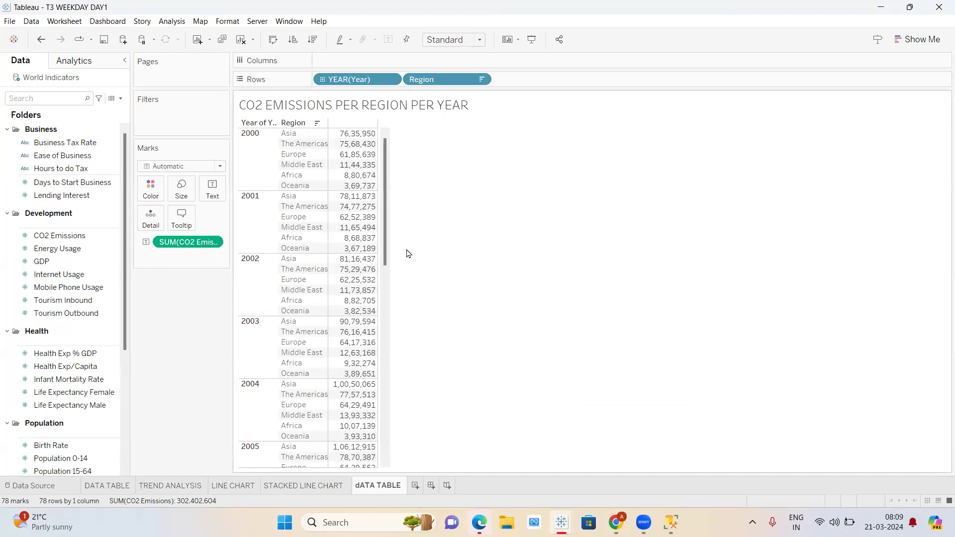
key("alt+Tab")
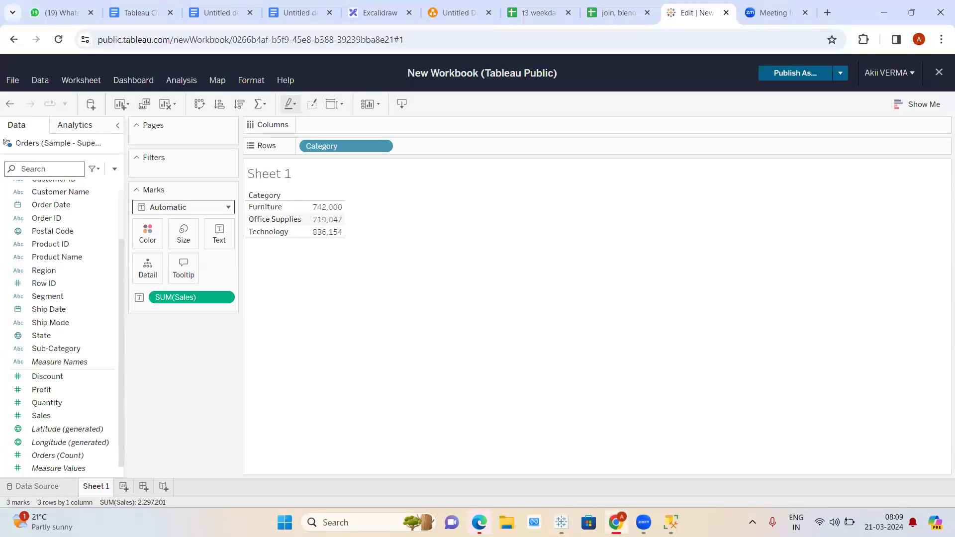
key("ctrl+1")
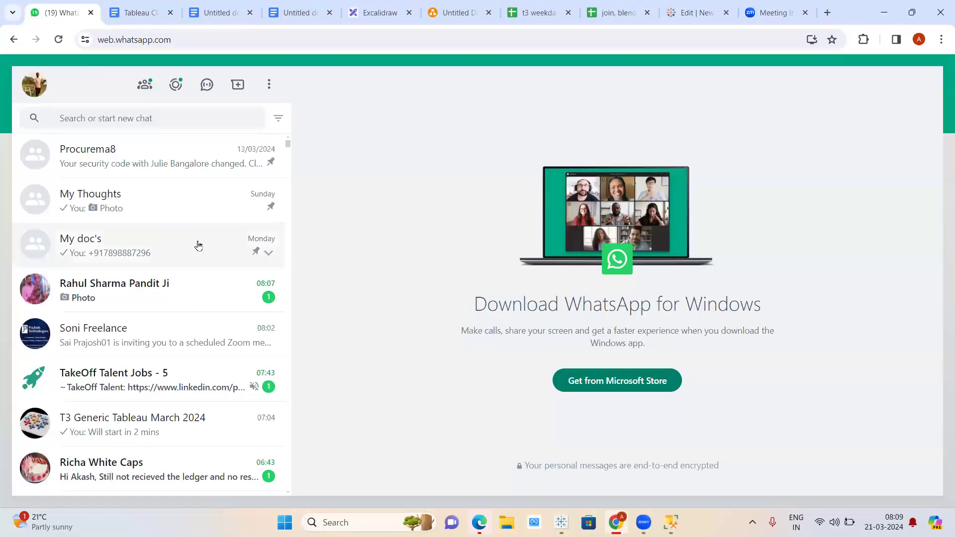
left_click(126, 334)
scroll(125, 332, "down", 2)
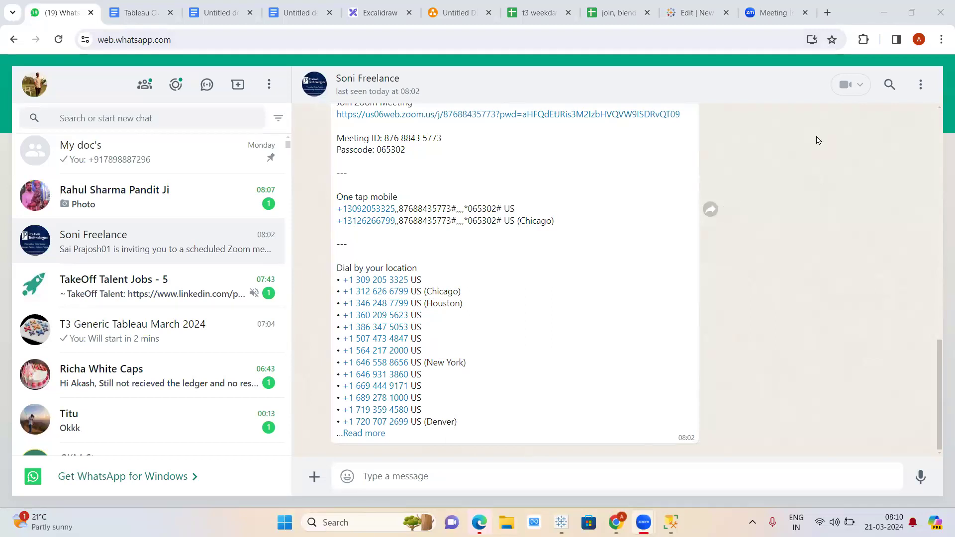
mouse_move(561, 520)
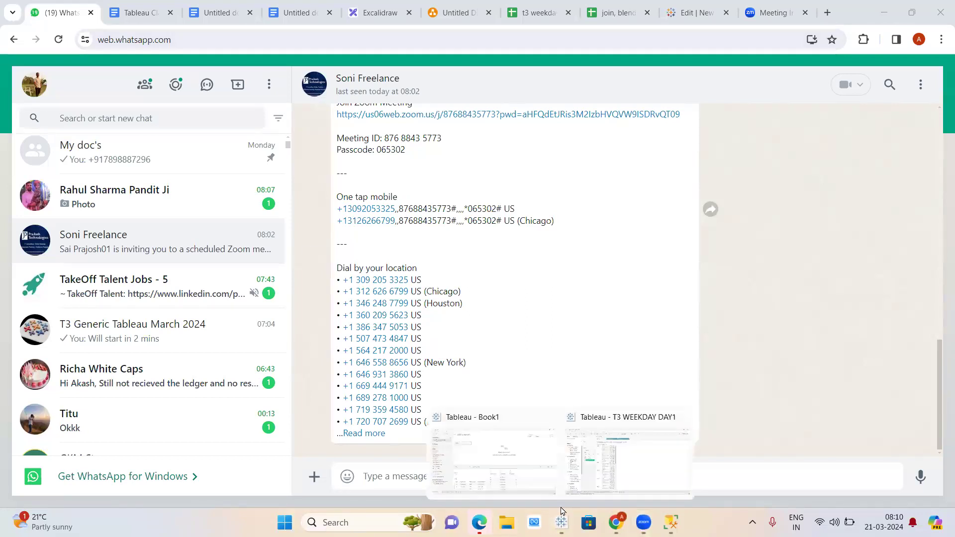
left_click(620, 448)
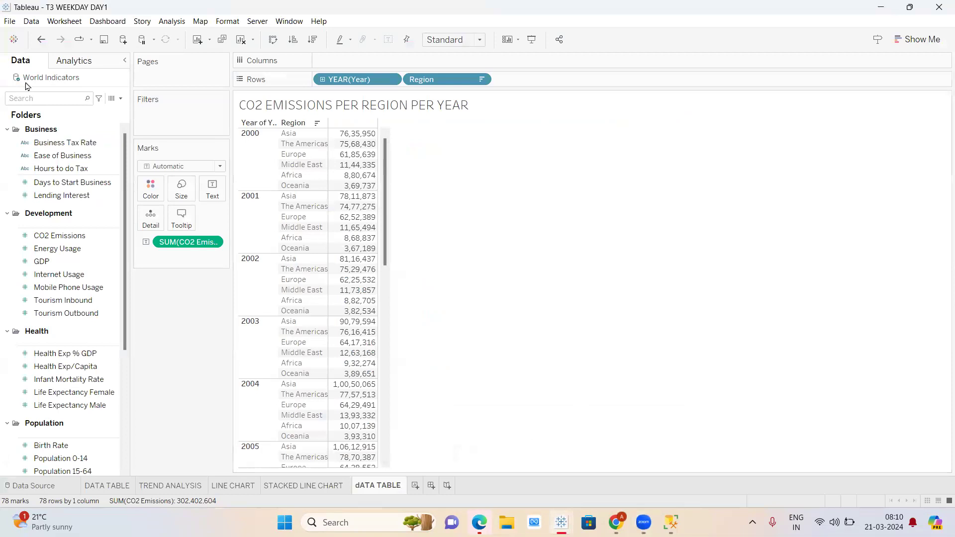
- From the Data Source page, re-save T3 WEEKDAY DAY1 as a .twbx packaged workbook, replacing the Downloads copy
left_click(34, 486)
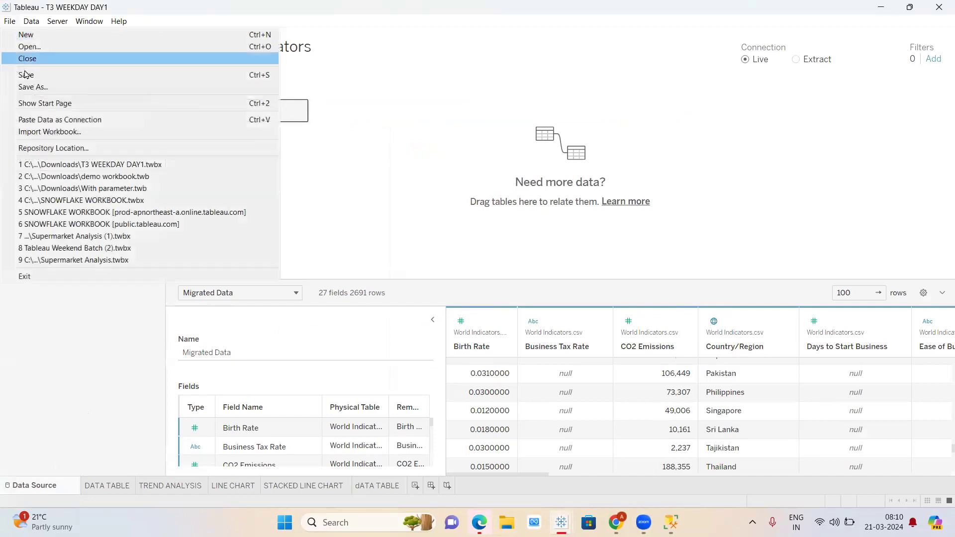
left_click(31, 88)
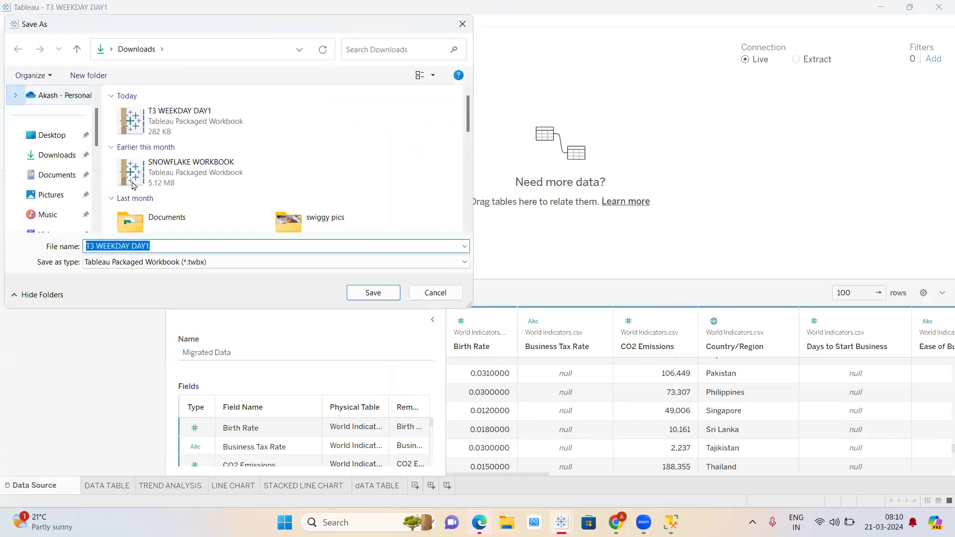
left_click(206, 268)
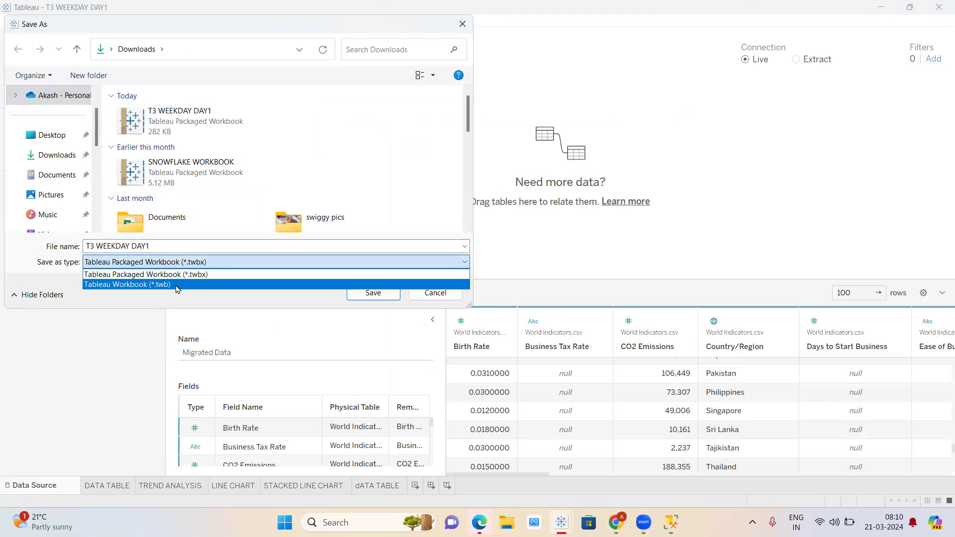
left_click(177, 286)
left_click(181, 265)
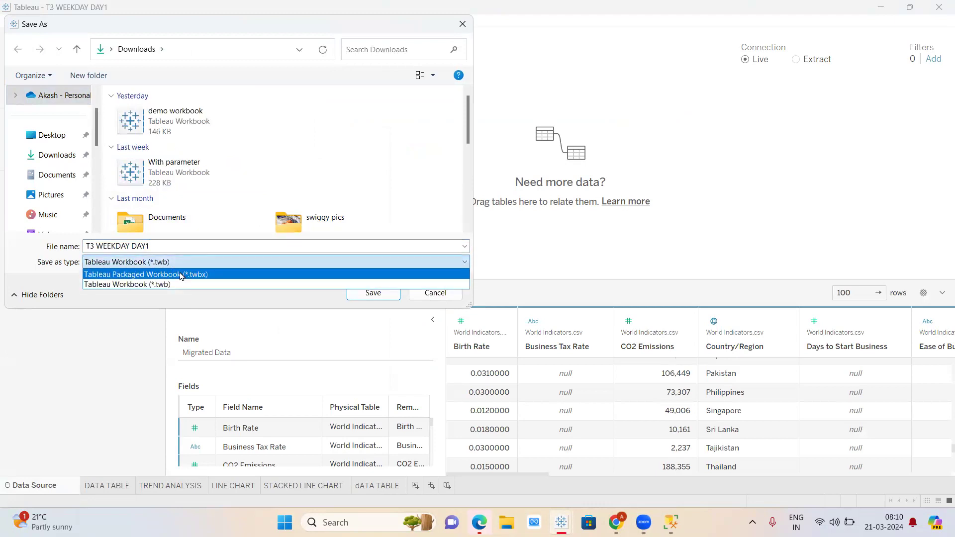
left_click(181, 275)
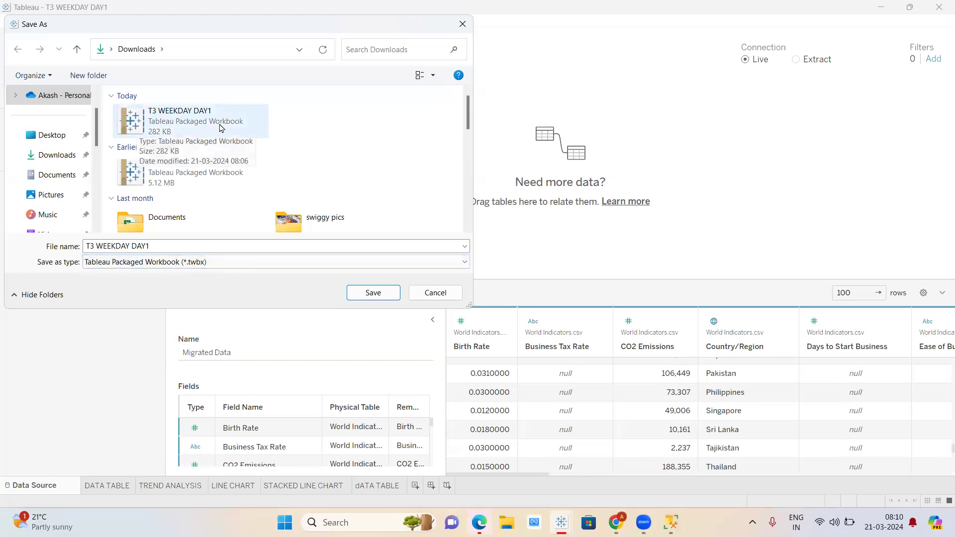
left_click(373, 294)
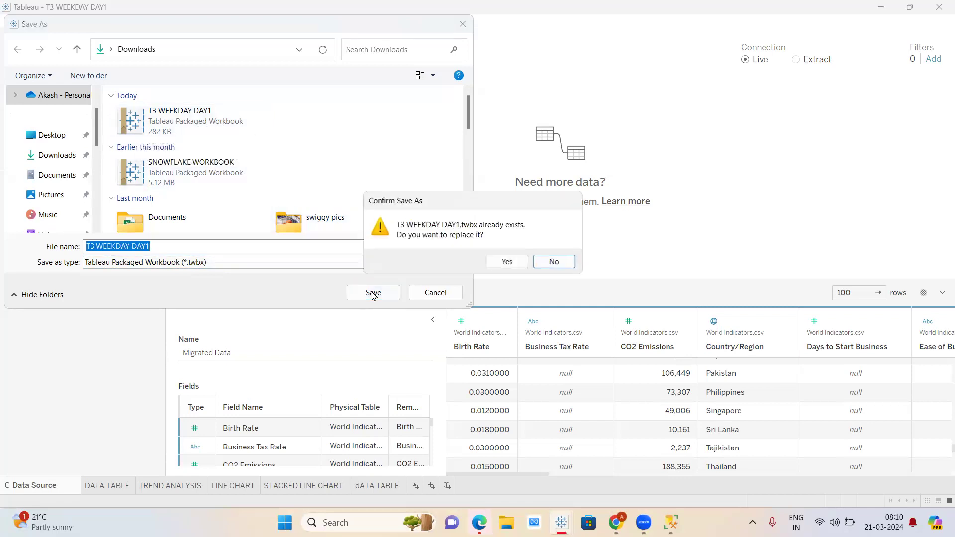
left_click(507, 262)
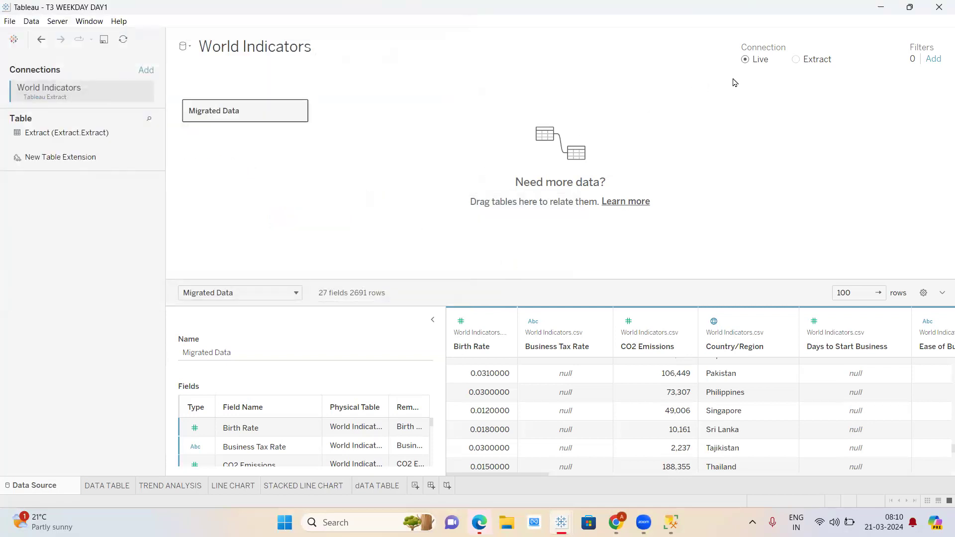
- Switch the World Indicators connection from Live to Extract and return to the DATA TABLE sheet
left_click(796, 60)
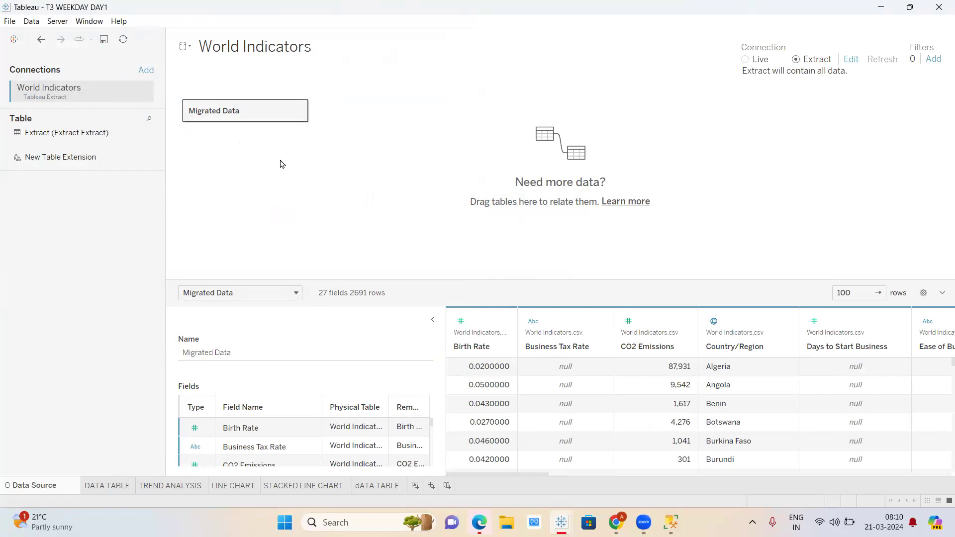
left_click(116, 490)
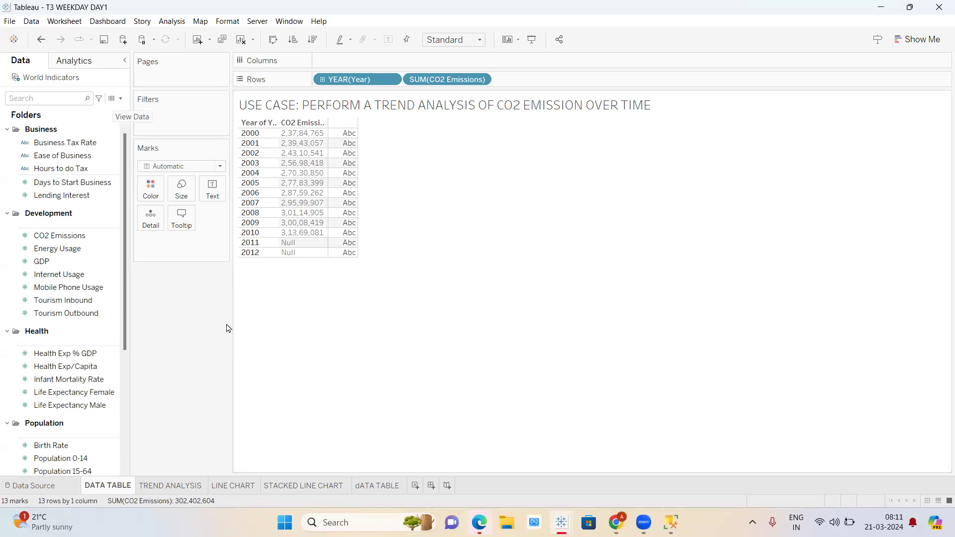
left_click(9, 21)
- Close the File menu and switch to Chrome's Tableau Public tab showing the Sales by Category workbook
left_click(31, 80)
left_click(616, 522)
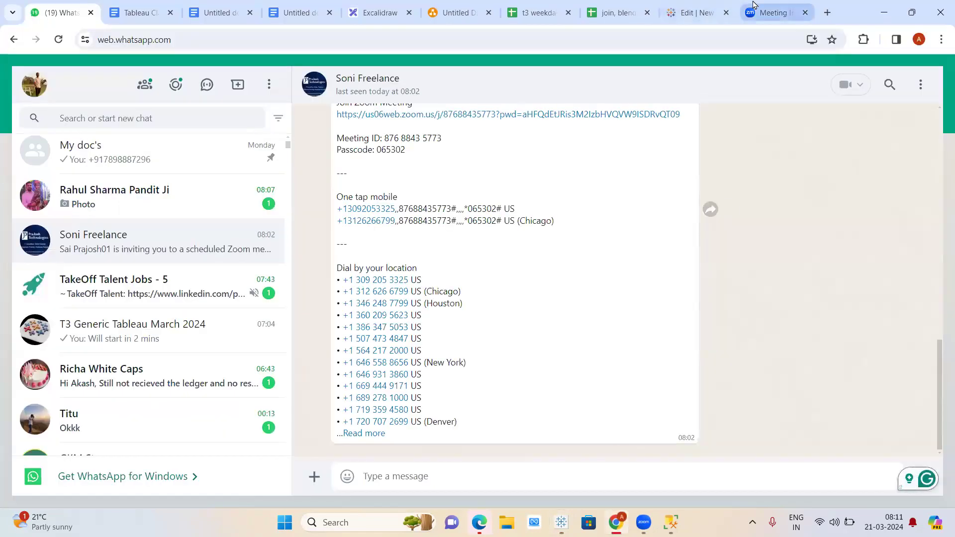
left_click(712, 11)
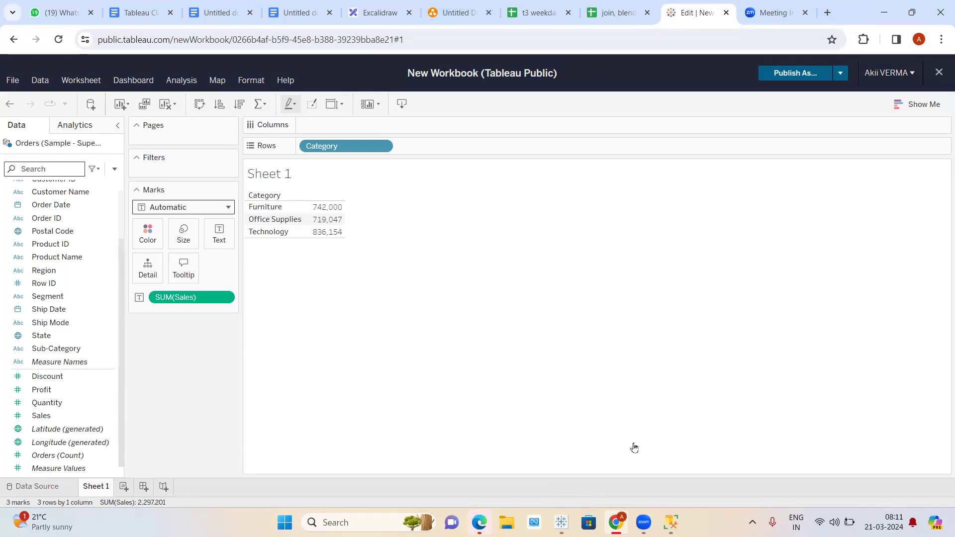
left_click(644, 522)
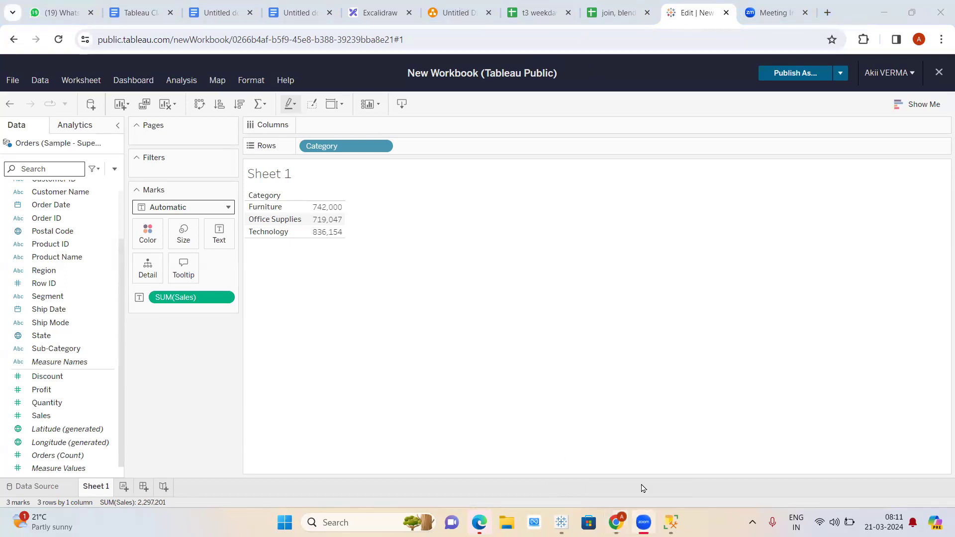
left_click(644, 520)
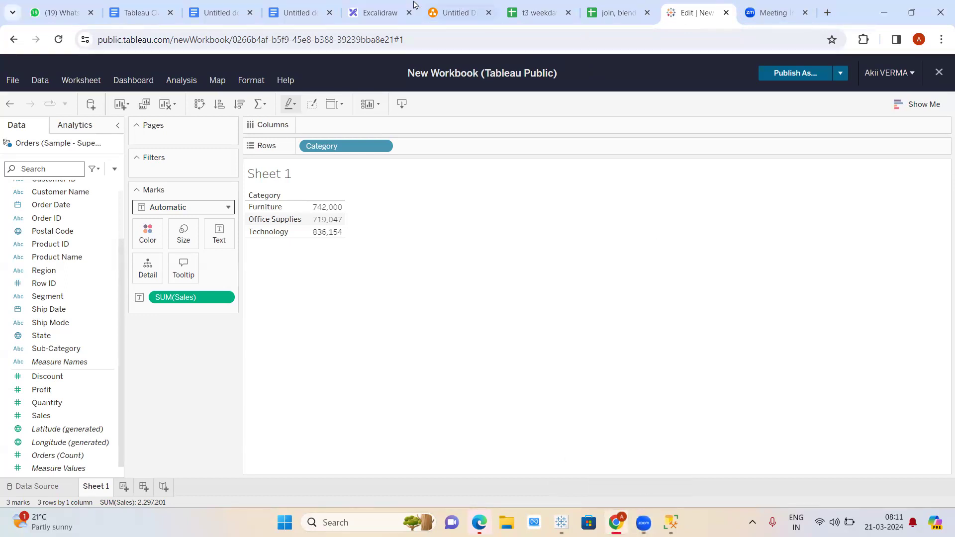
left_click(388, 7)
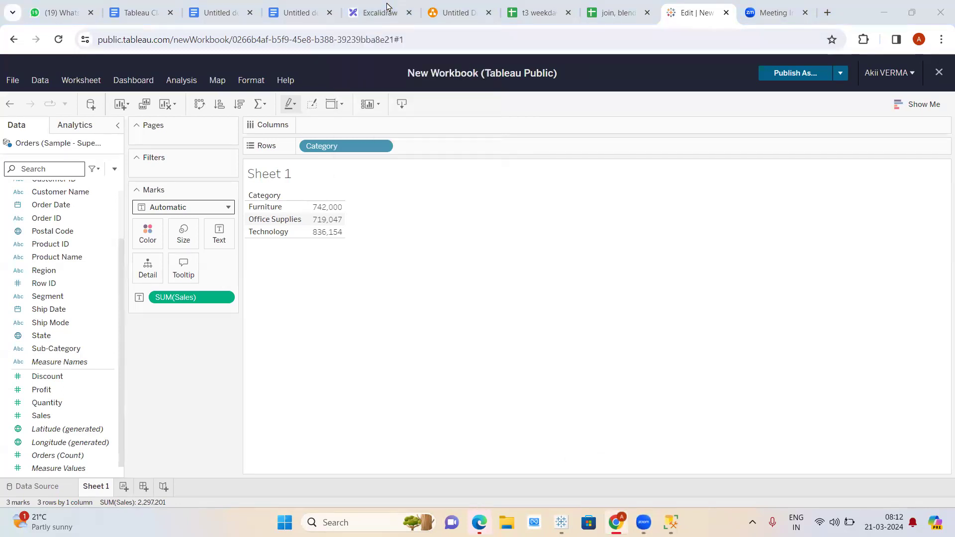